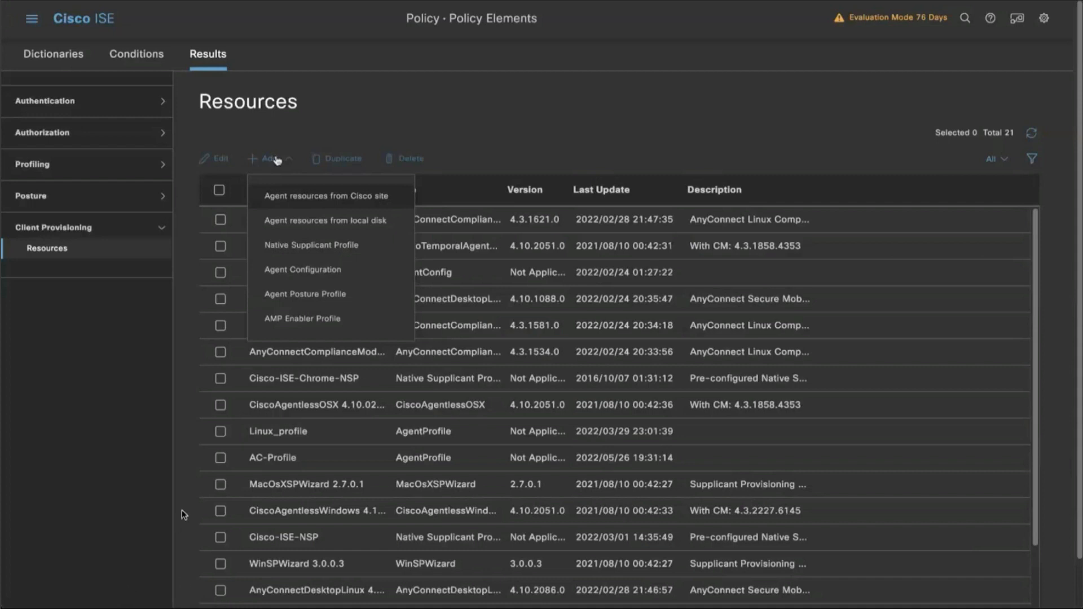
Upload cisco-secure-client-win-5.0.00528-webdeploy-k9.pkg from Downloads as a Cisco Provided Packages agent resource from local disk, confirming its hash.
mouse_move(128, 594)
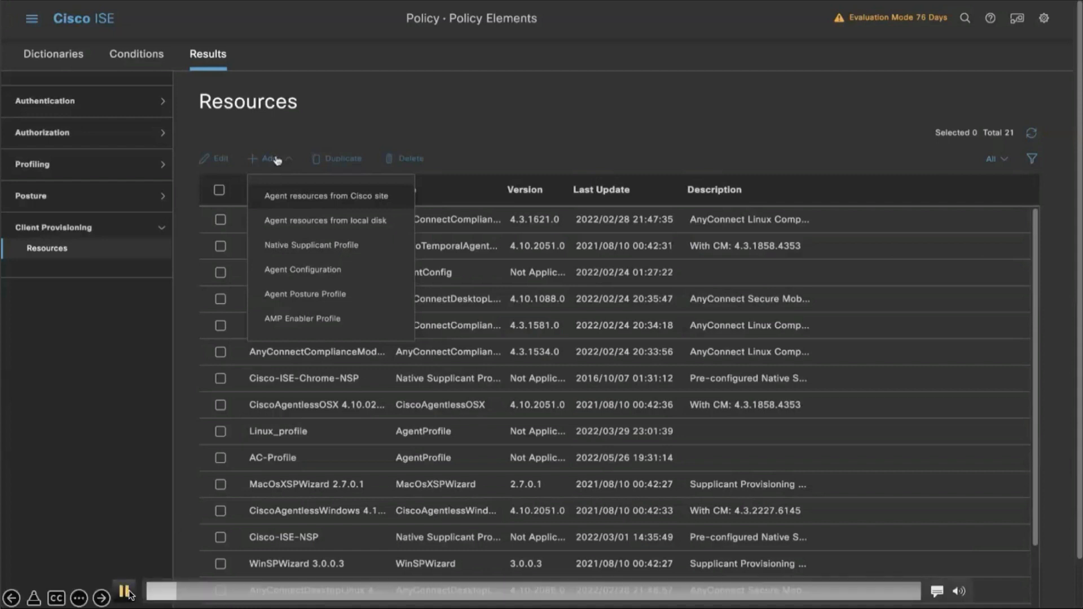
left_click(290, 221)
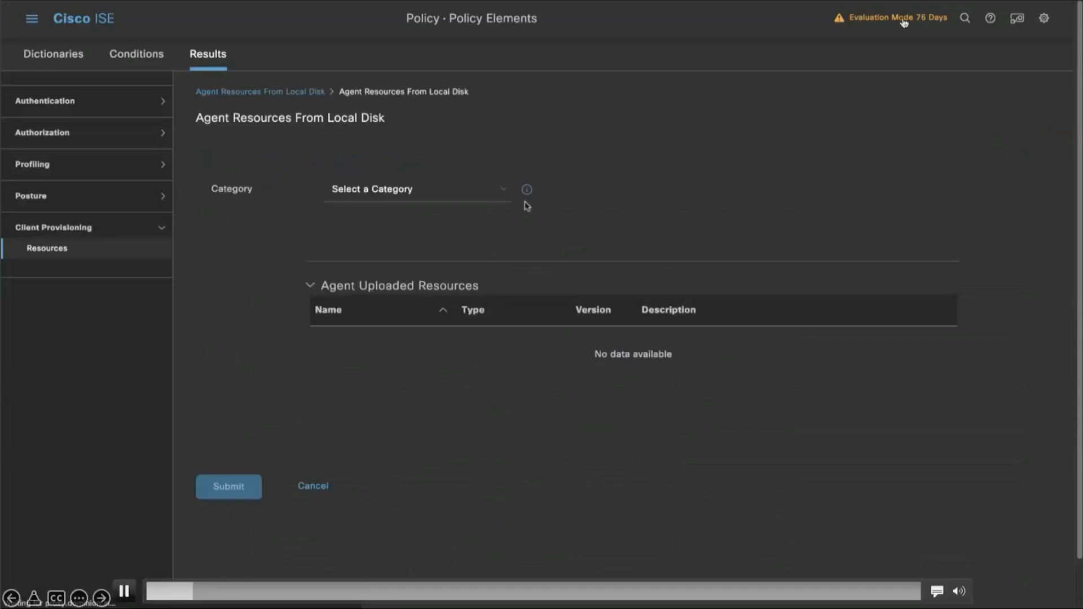
left_click(506, 195)
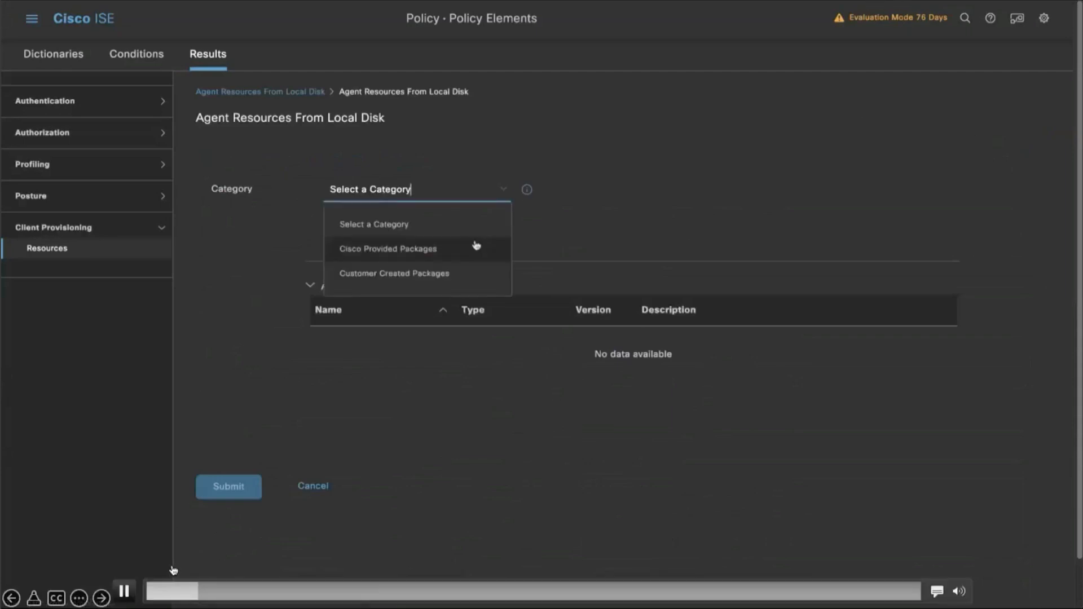
left_click(477, 244)
left_click(371, 243)
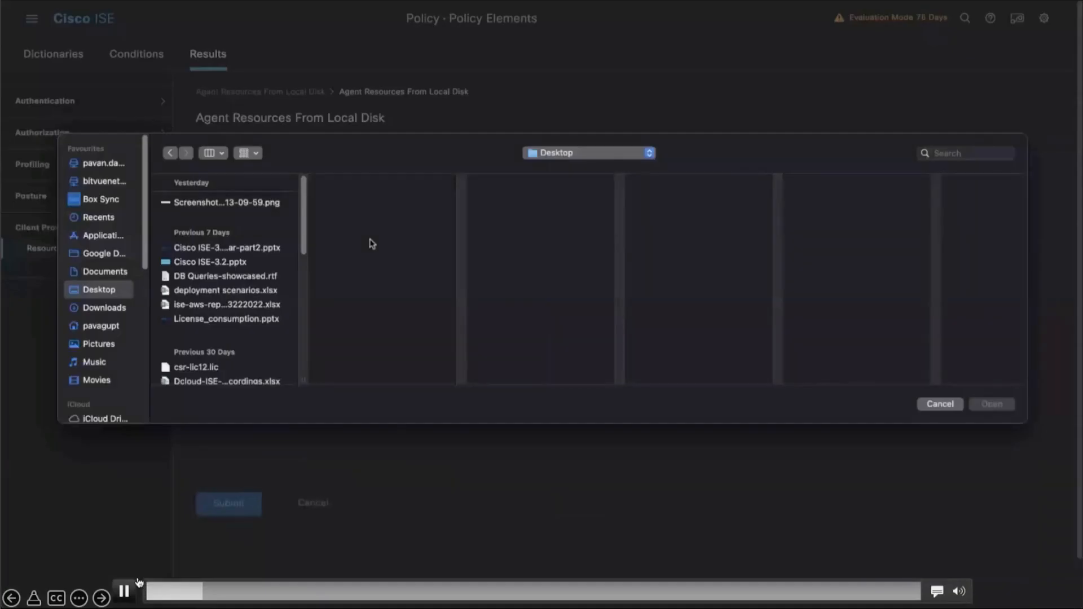
left_click(125, 310)
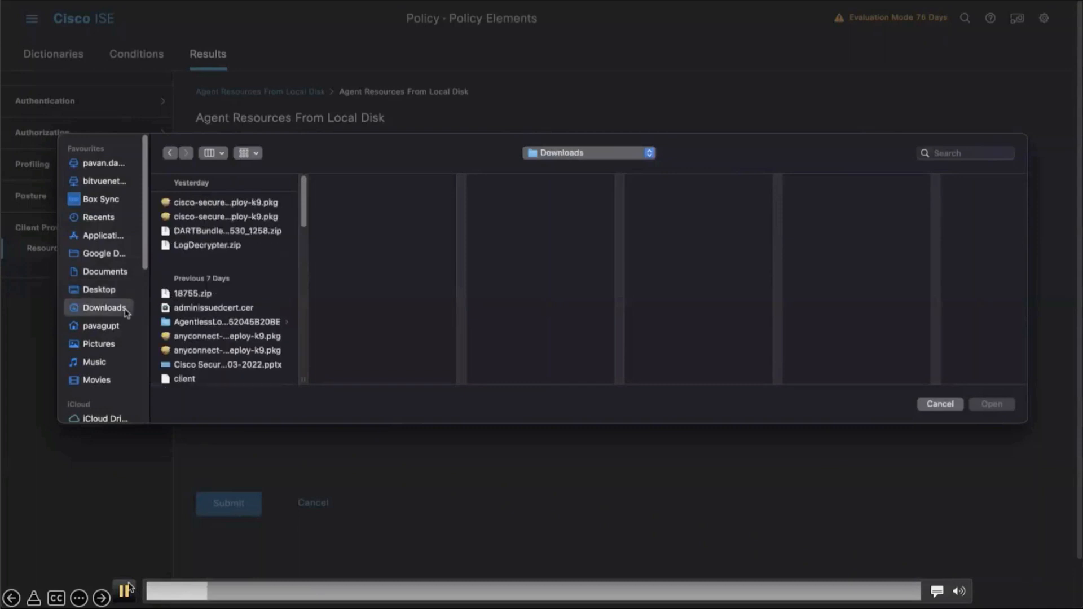
left_click(253, 218)
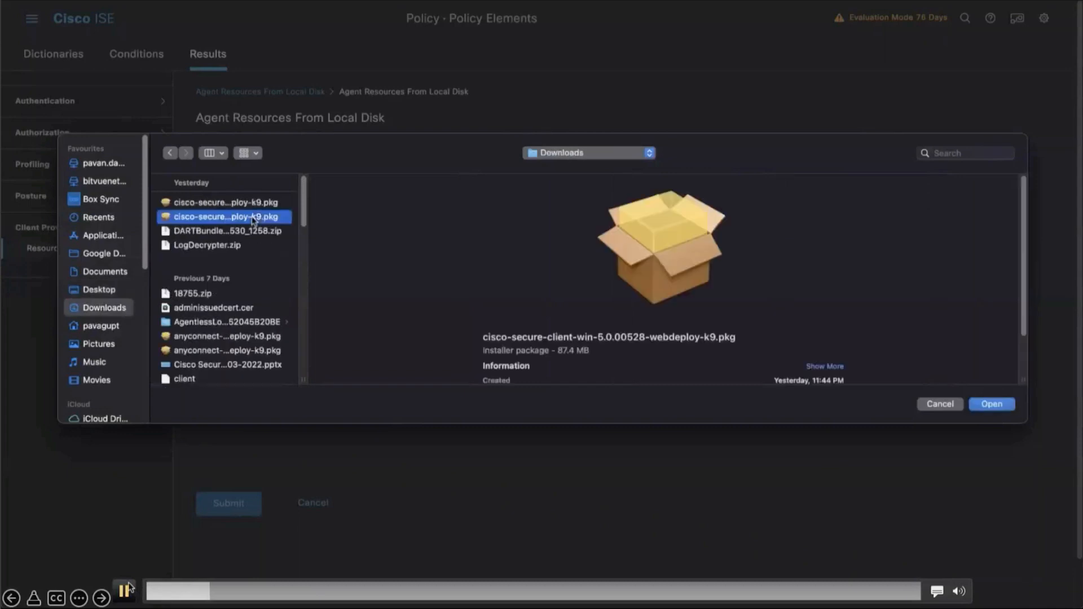
left_click(985, 405)
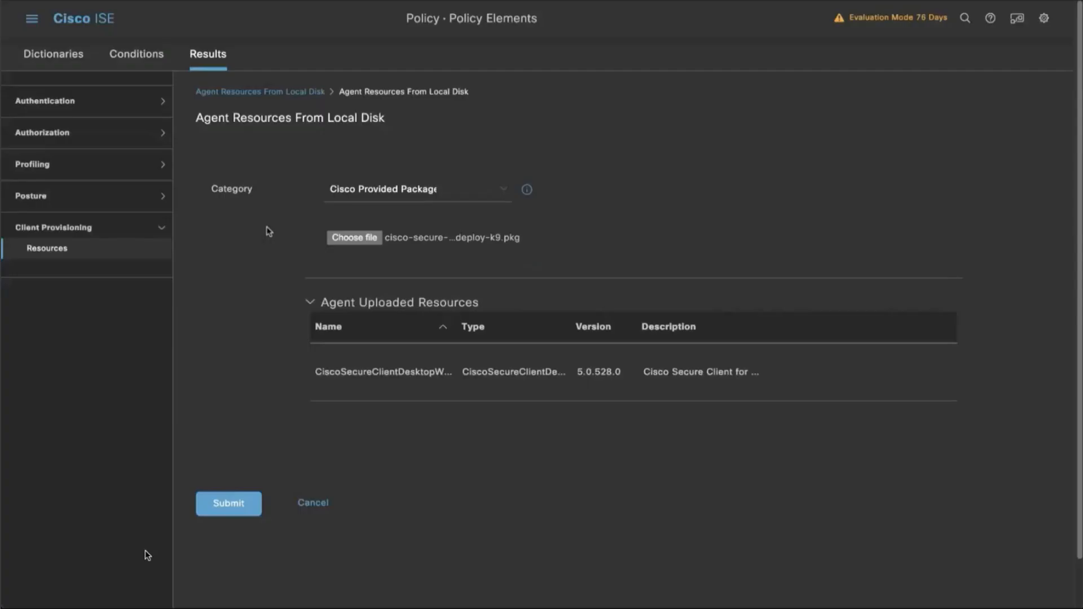
left_click(229, 504)
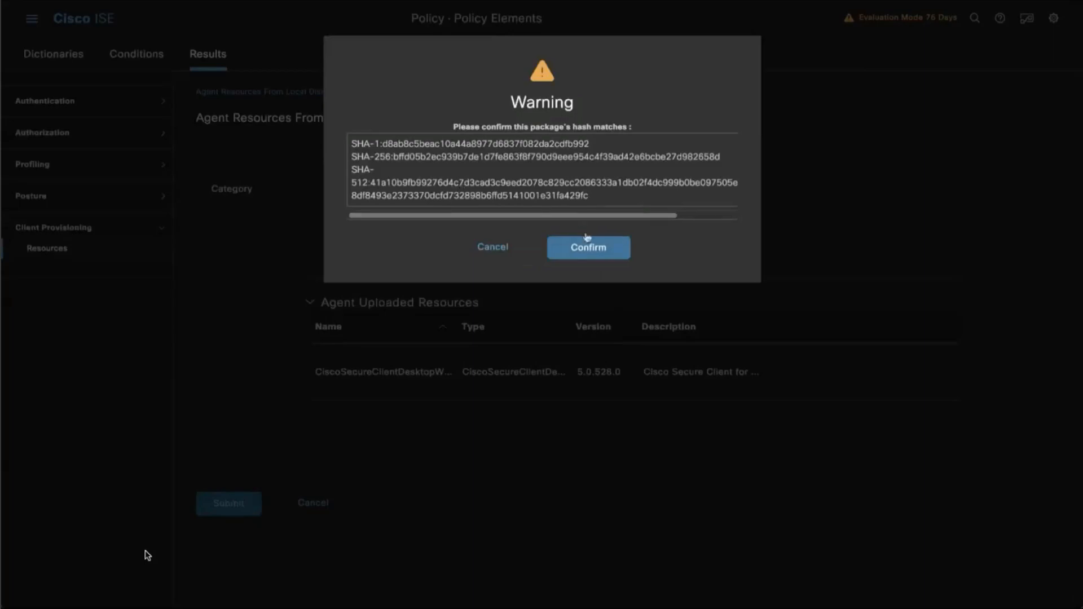
left_click(588, 247)
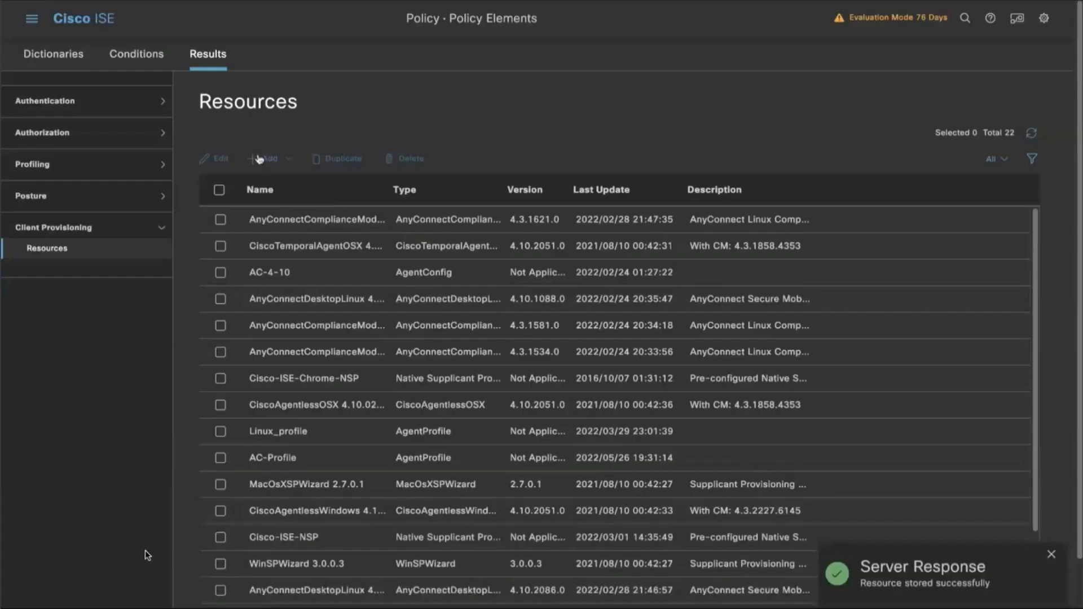
Add the compliance package cisco-secure-client-win-4.3.2868.6145-isecompliance-webdeploy-k9.pkg from local disk under Cisco Provided Packages and confirm its hash.
left_click(266, 158)
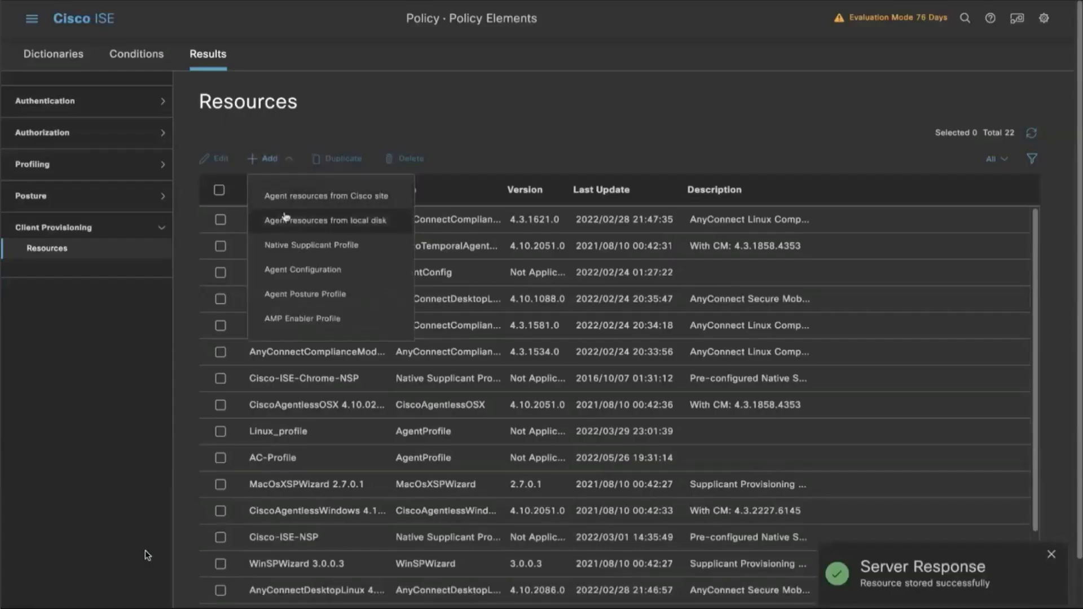
left_click(287, 223)
left_click(505, 191)
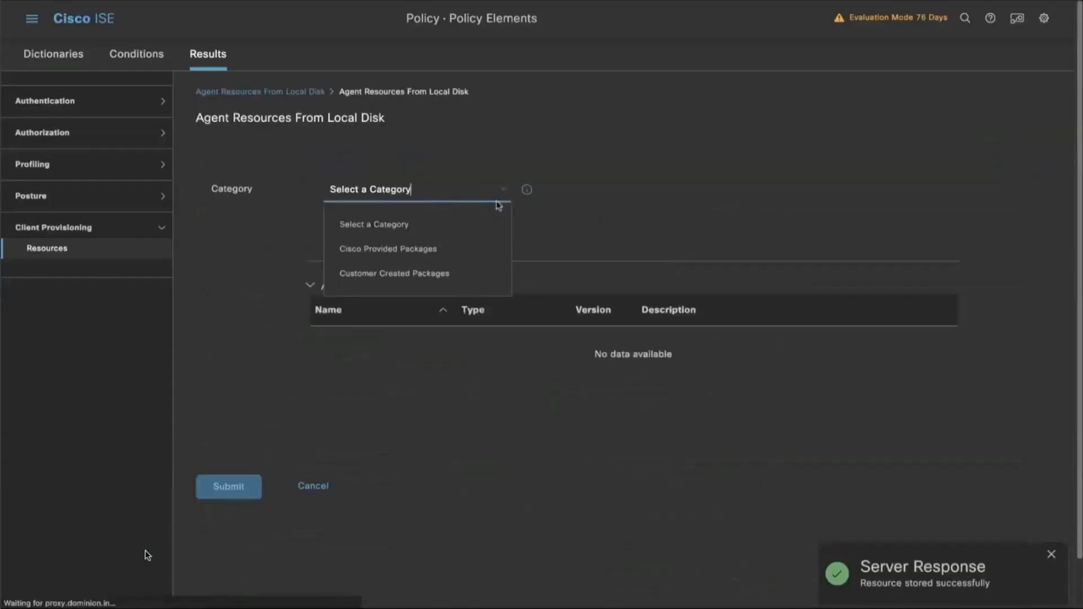
left_click(481, 248)
left_click(348, 233)
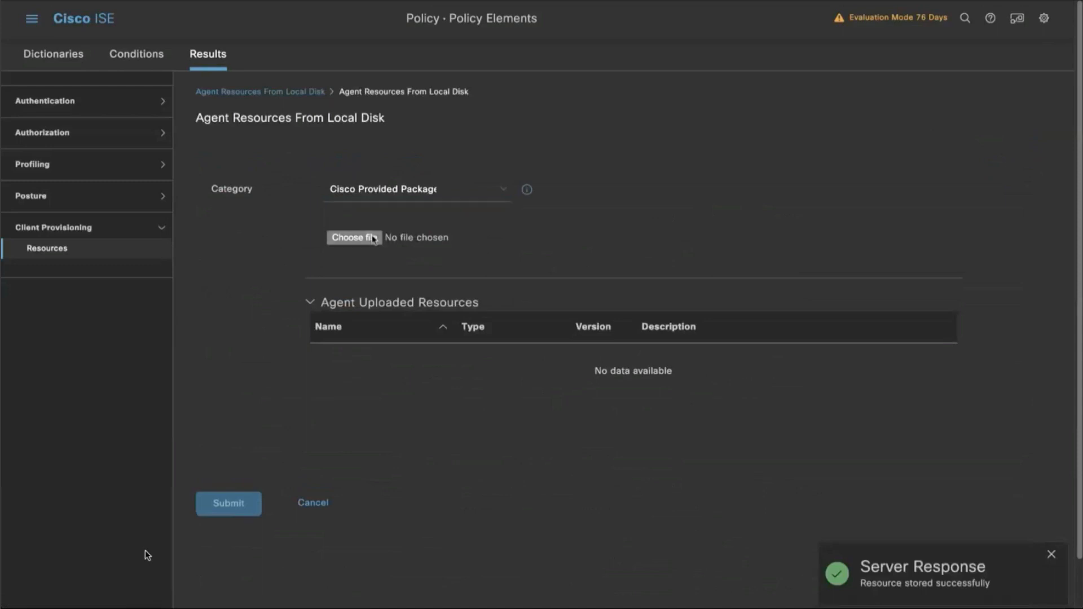
left_click(253, 207)
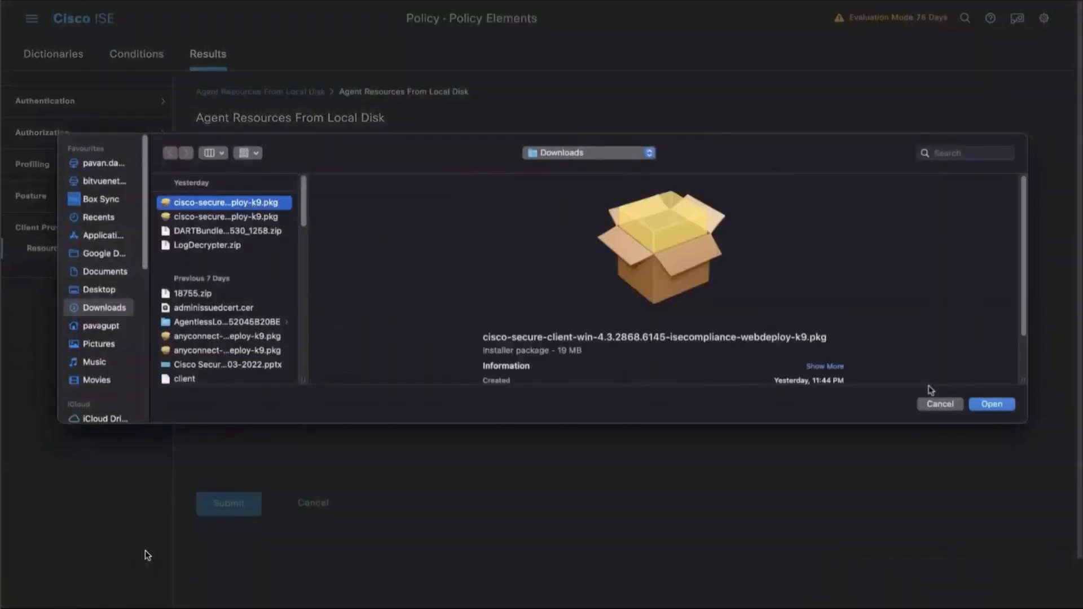
left_click(979, 404)
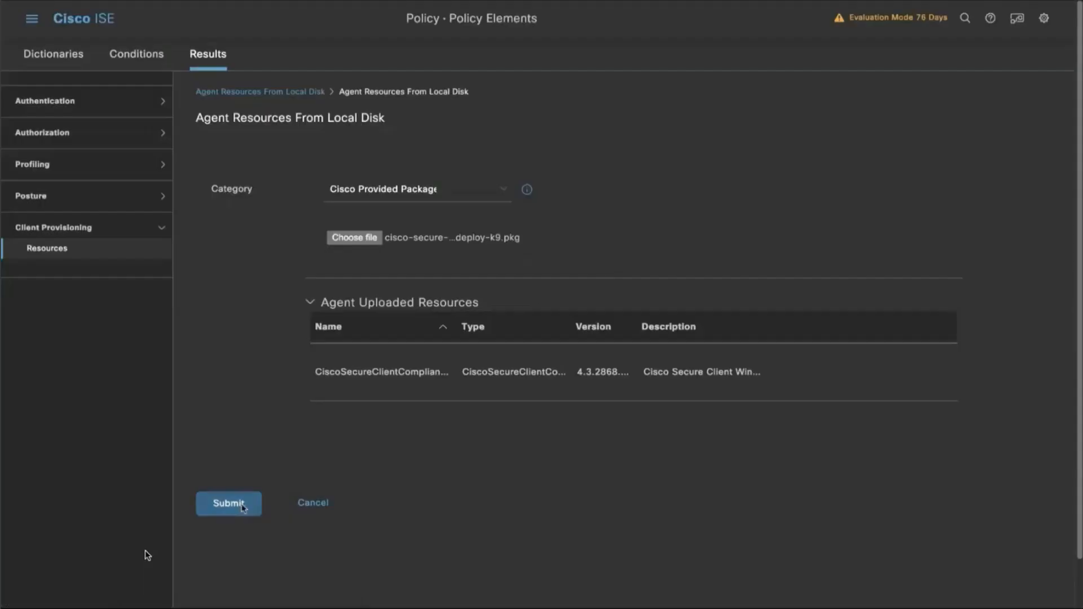
left_click(242, 505)
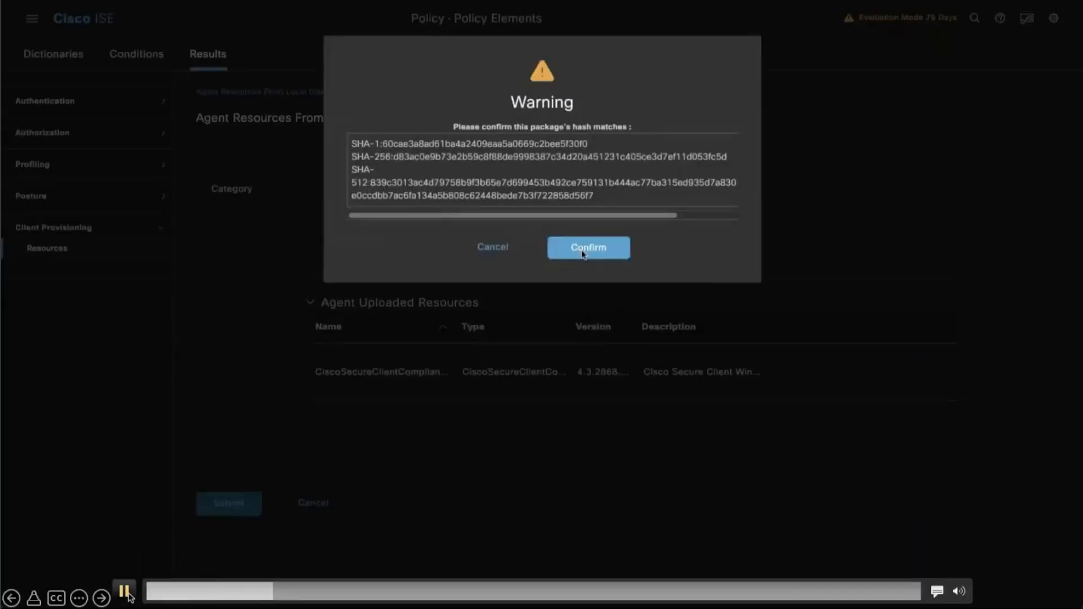
left_click(582, 251)
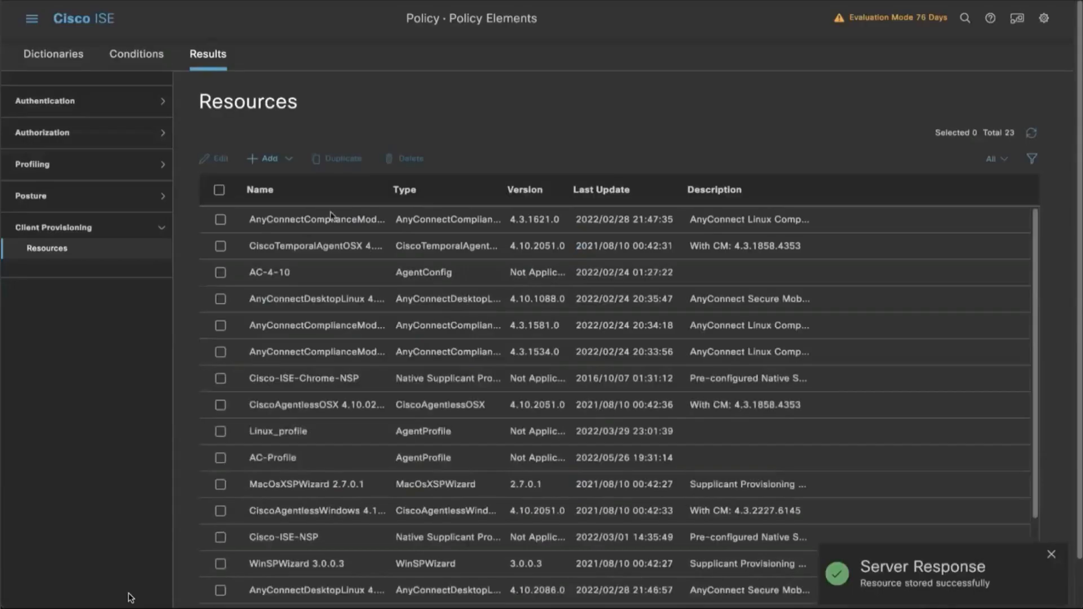
Start a new agent configuration using the CiscoSecureClientDesktopWindows 5.0.00528 package and name it SecureClient-5.x.
left_click(292, 163)
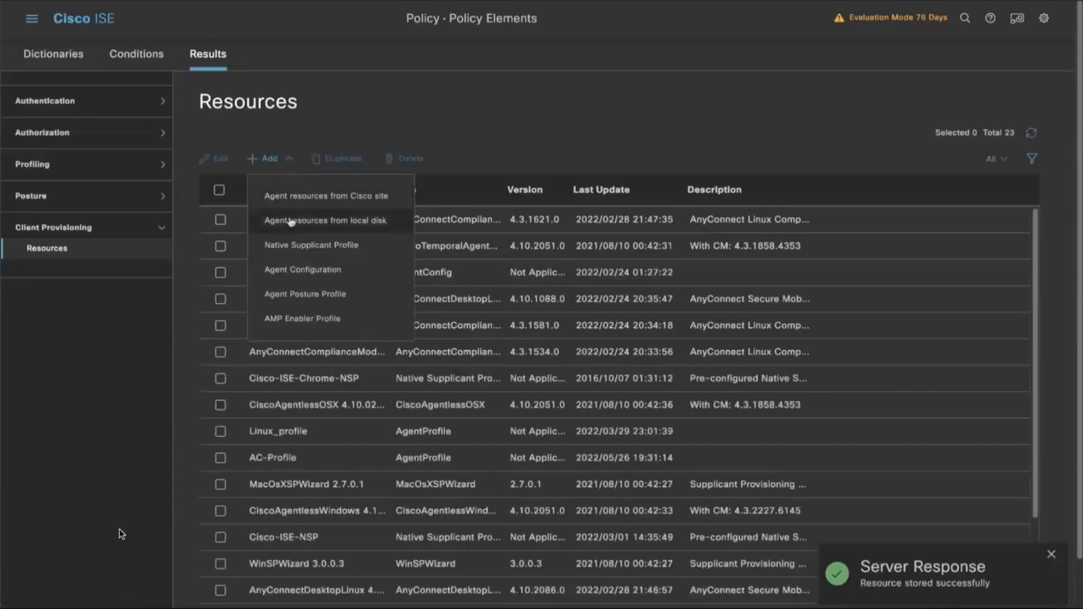
left_click(302, 269)
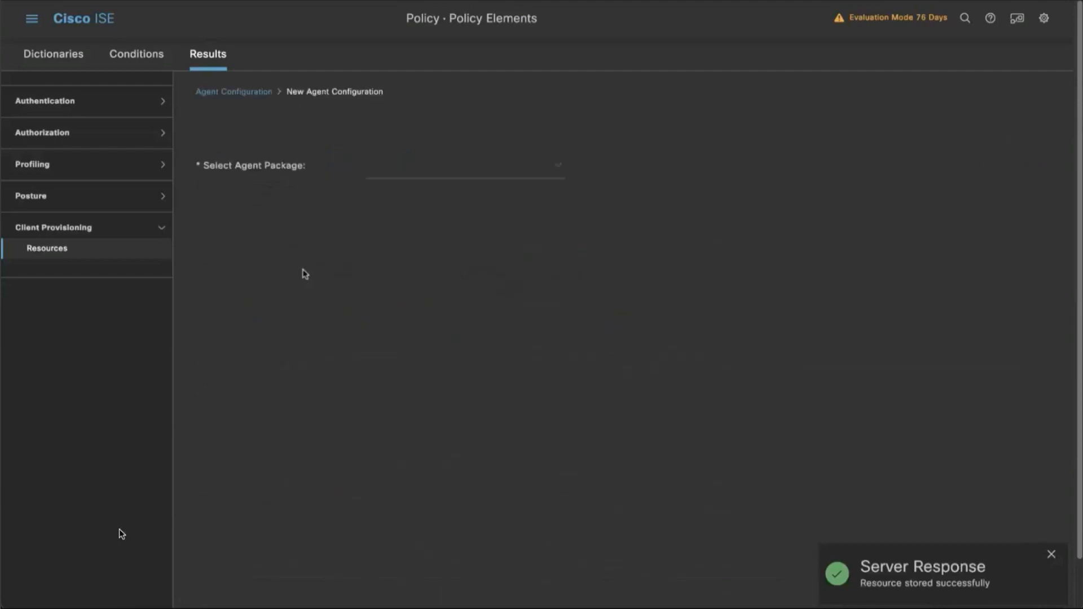
left_click(560, 169)
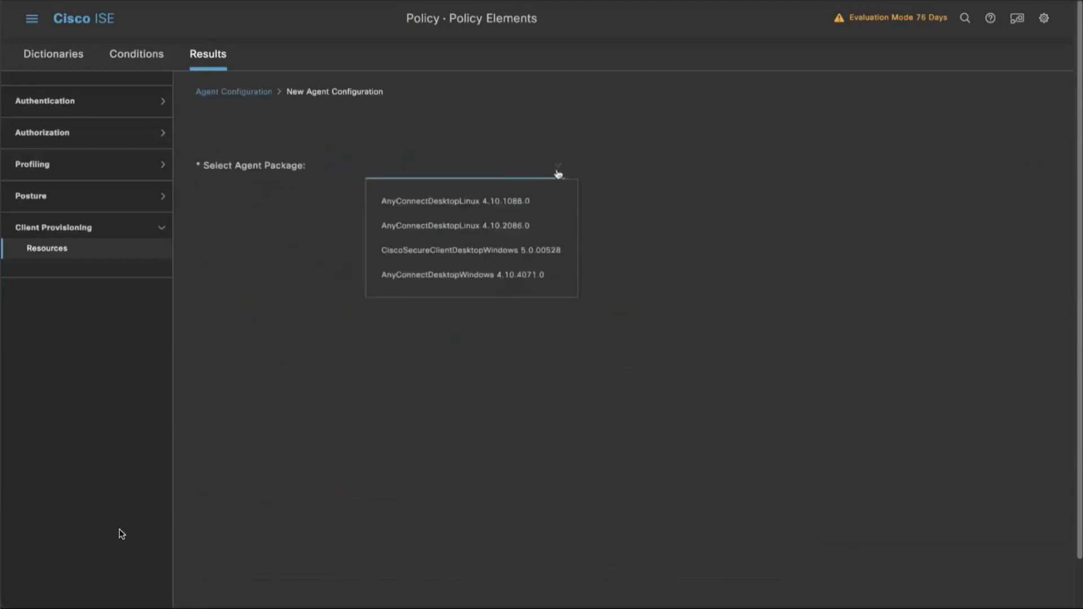
left_click(530, 250)
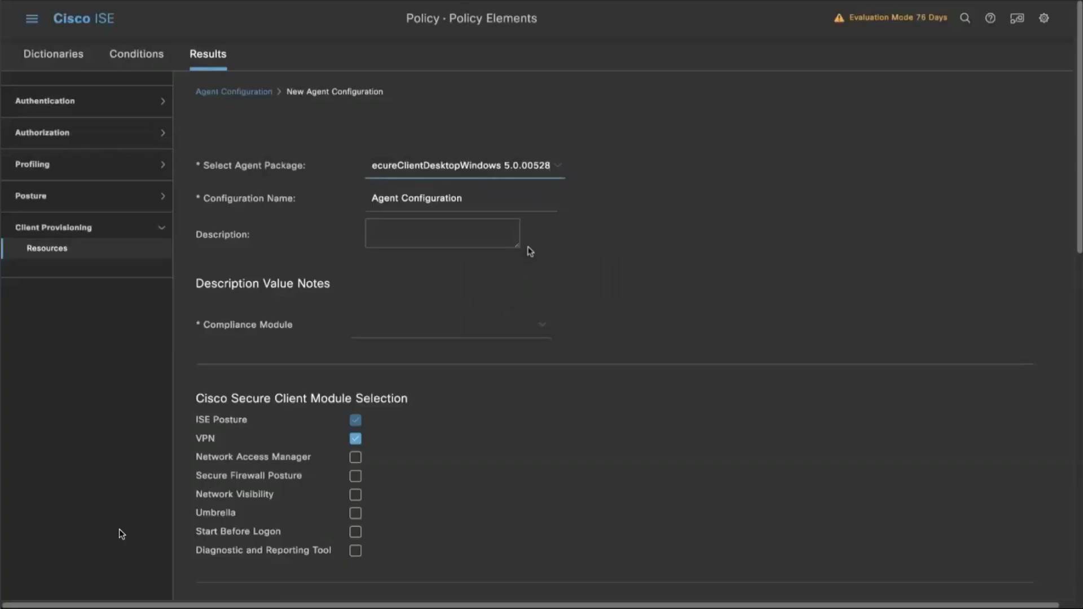
double_click(485, 205)
triple_click(486, 204)
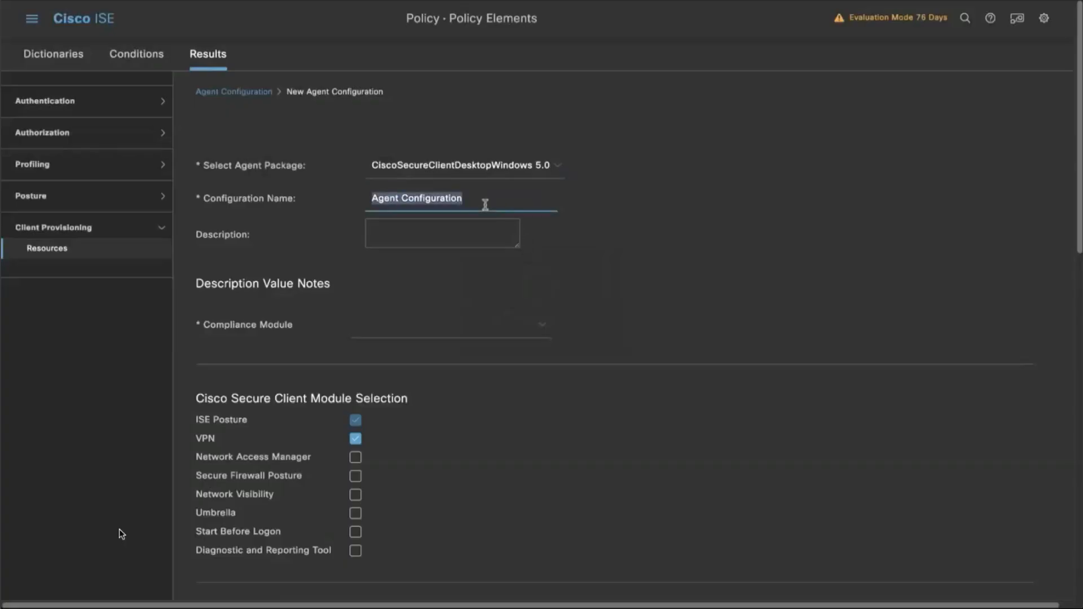
type("SecureClient-5.x")
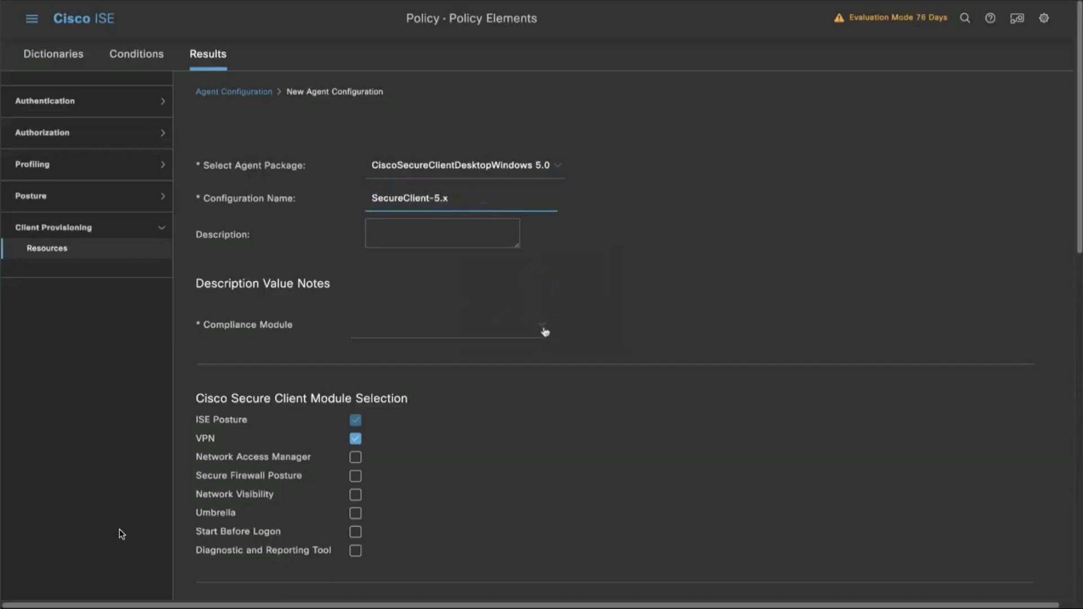
Set the compliance module to CiscoSecureClientComplianceModuleWindows 4.3.2868.6145 and enable the Diagnostic and Reporting Tool module.
left_click(544, 333)
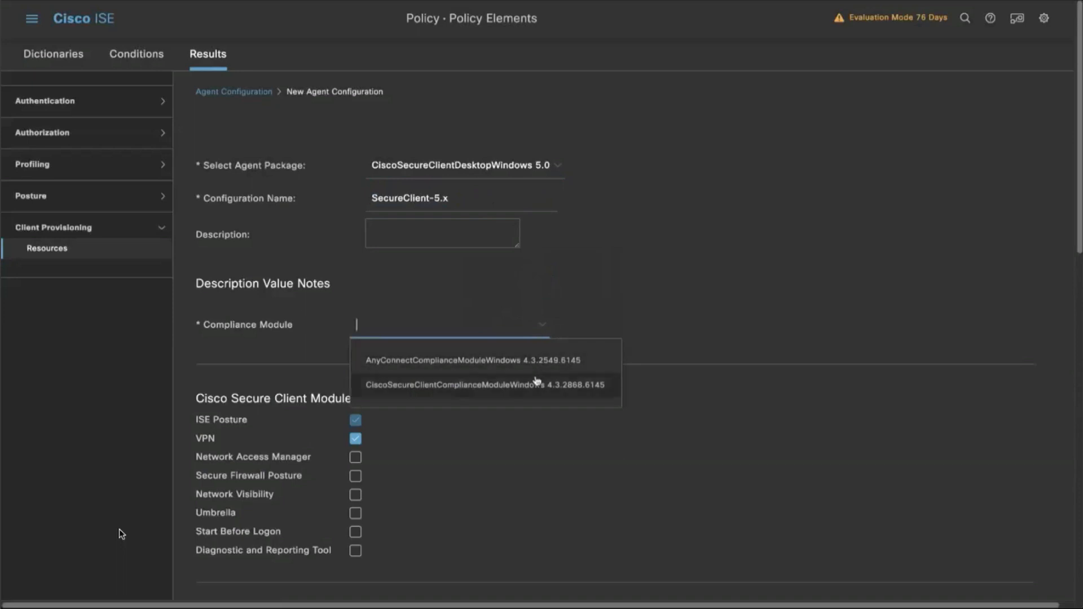
left_click(537, 384)
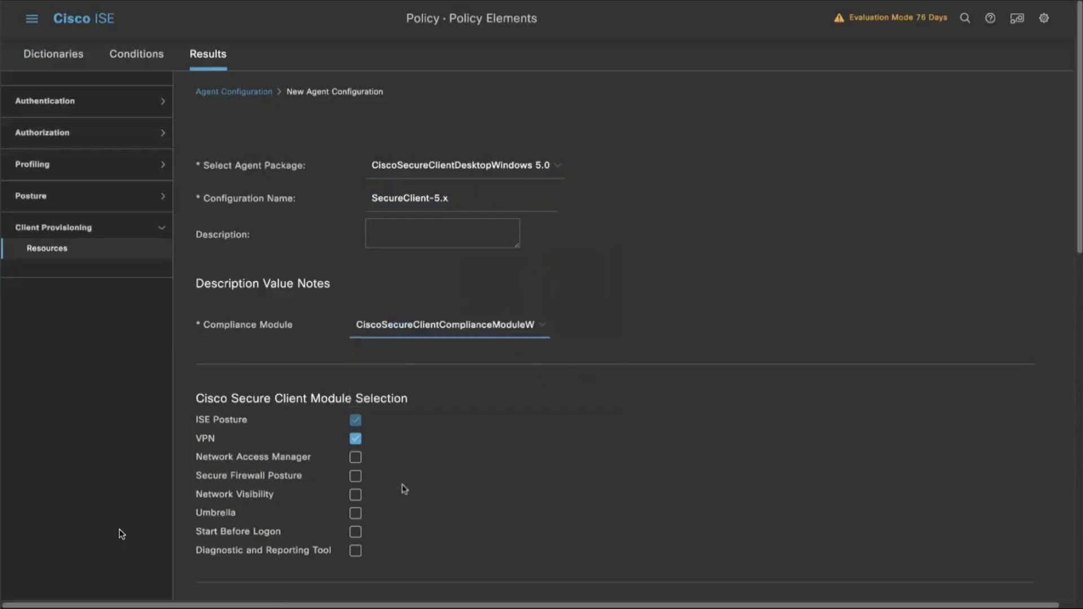
scroll(404, 489, "down", 3)
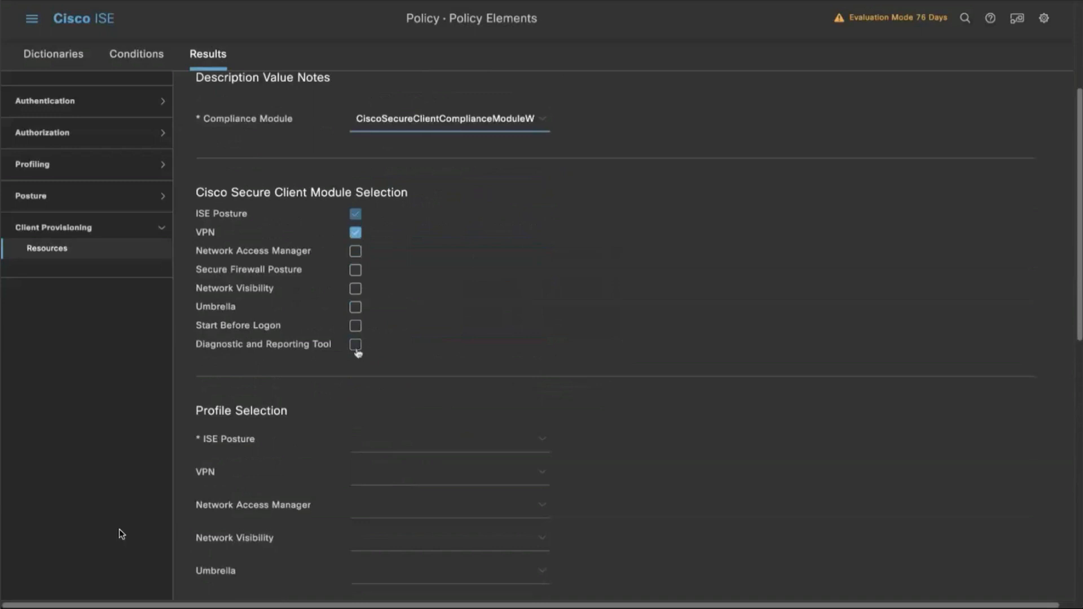
left_click(356, 347)
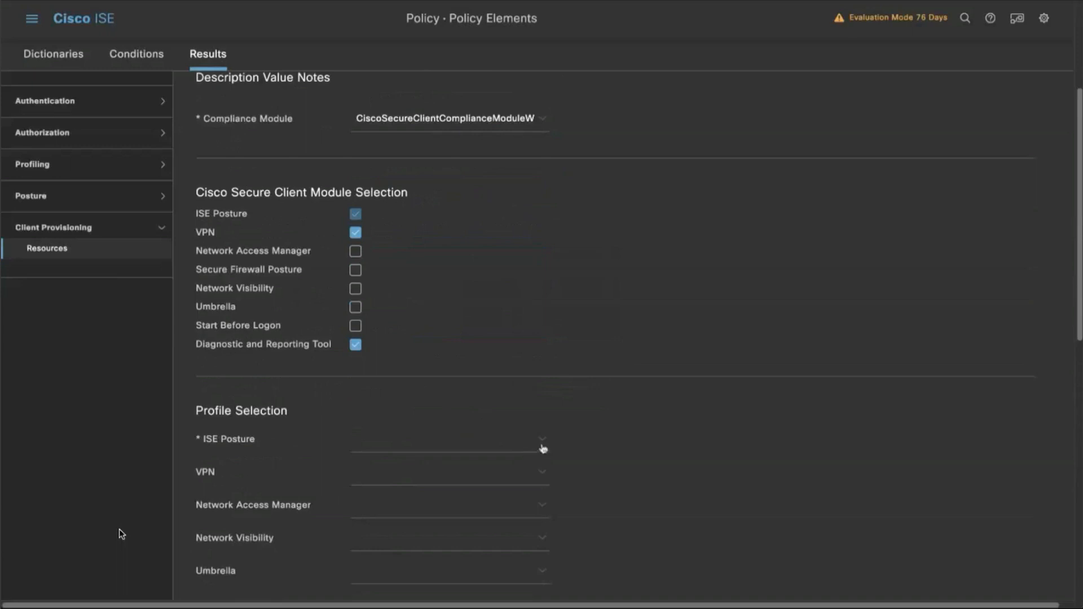
Choose AC-Profile as the ISE Posture profile and submit the agent configuration.
left_click(543, 447)
left_click(528, 472)
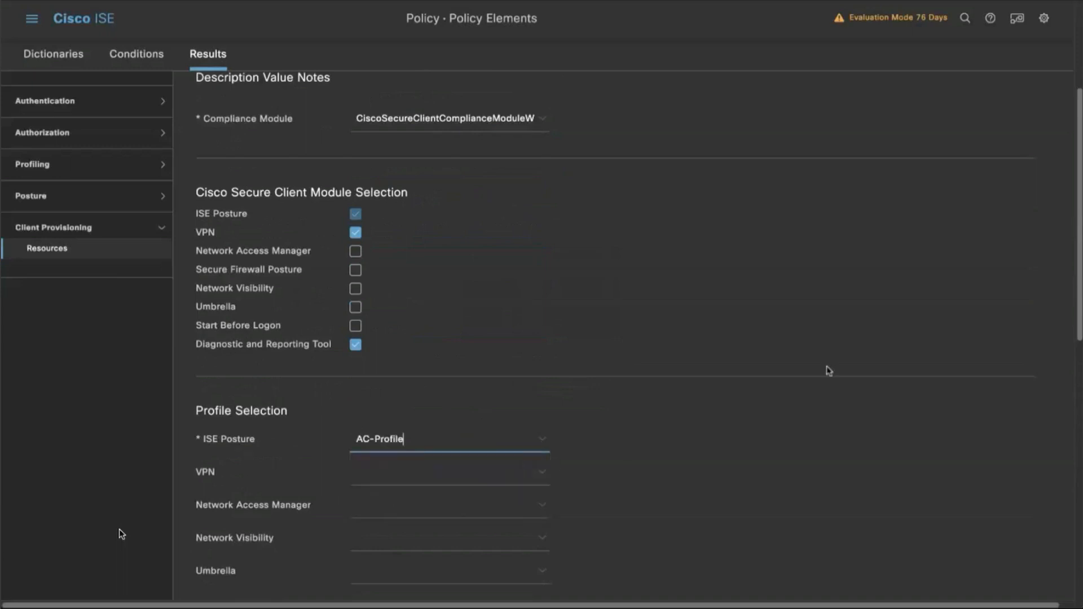
scroll(120, 529, "down", 9)
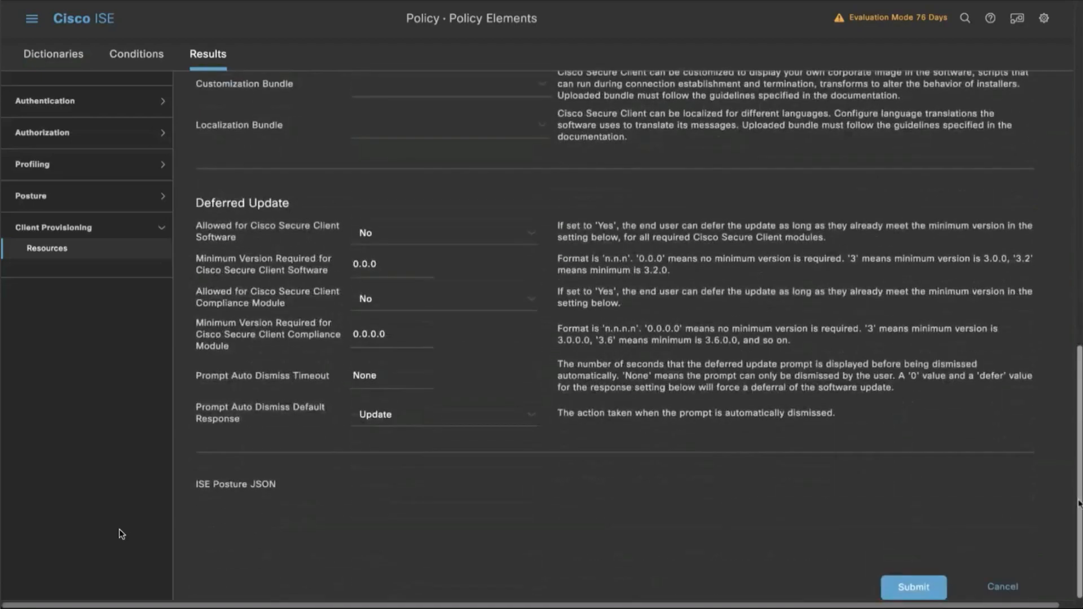
left_click(914, 587)
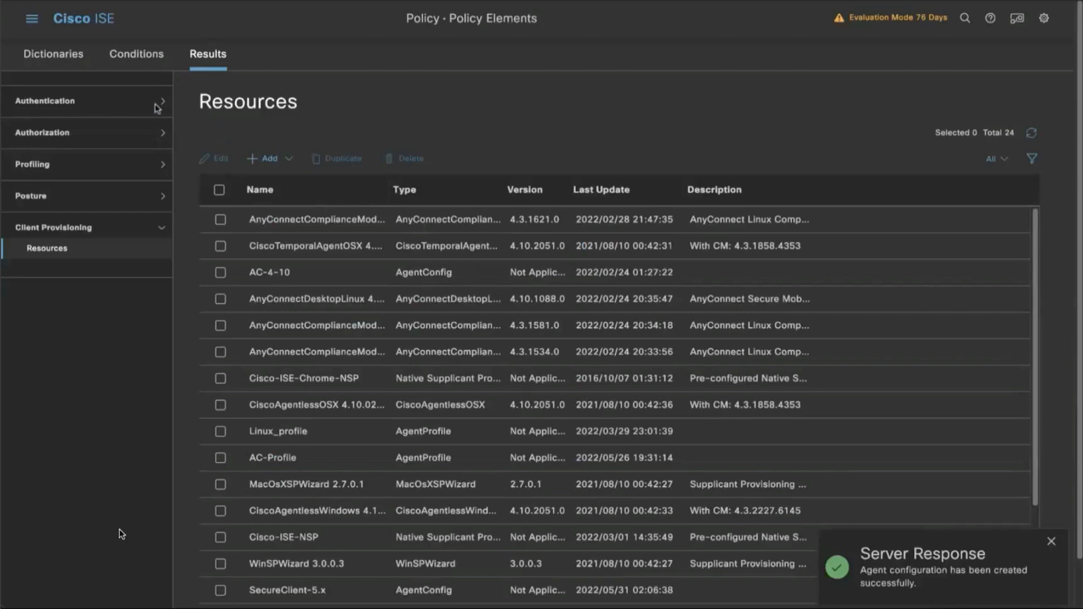
In the Client Provisioning policy, set the Windows rule's agent configuration to SecureClient-5.x and save the policy.
left_click(31, 18)
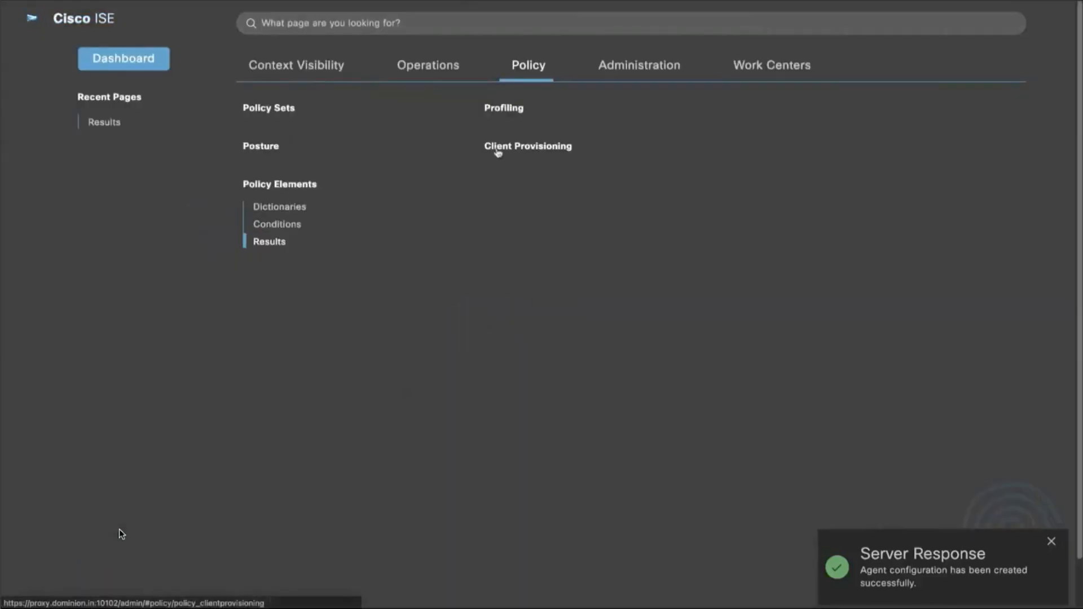
left_click(492, 149)
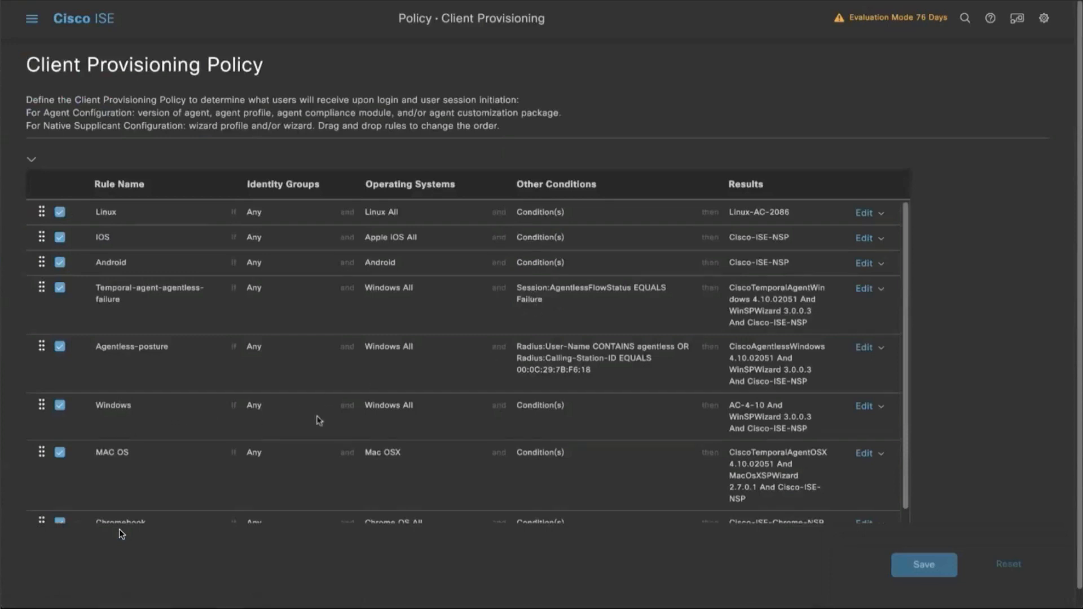
left_click(749, 403)
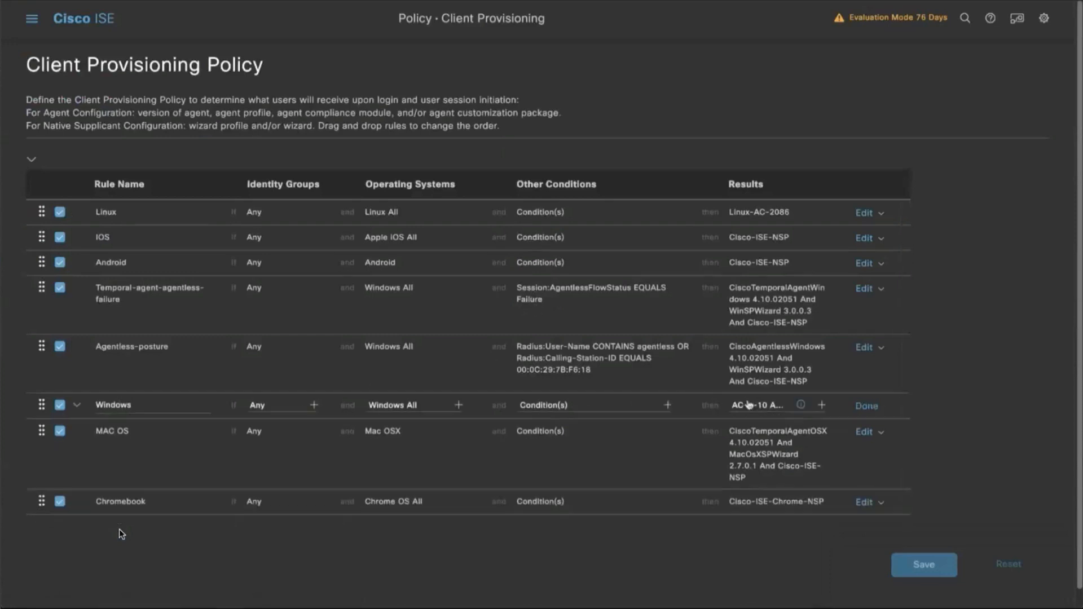
left_click(822, 406)
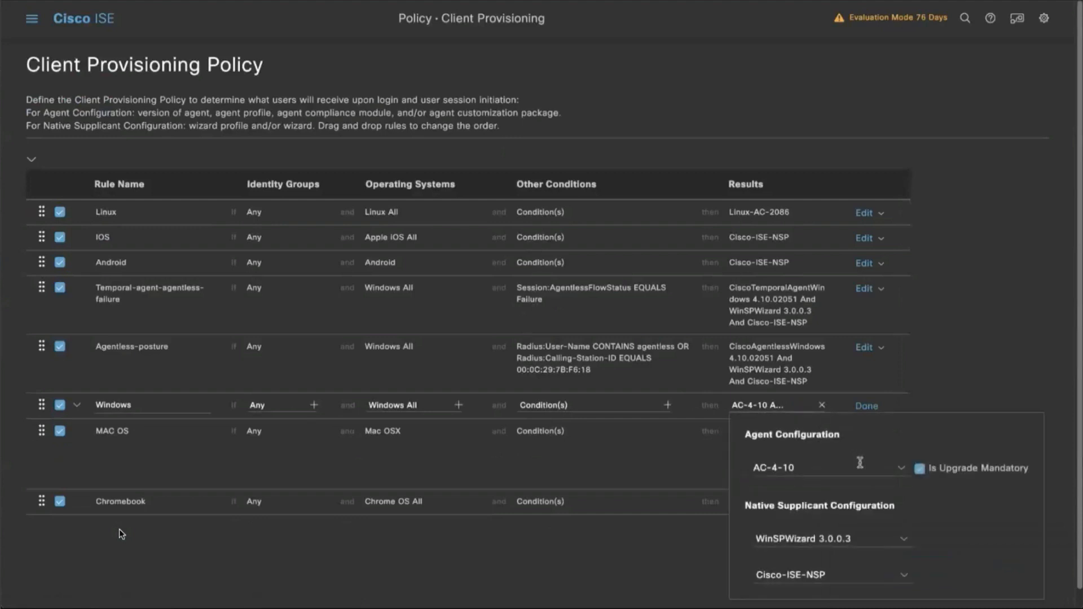
left_click(901, 470)
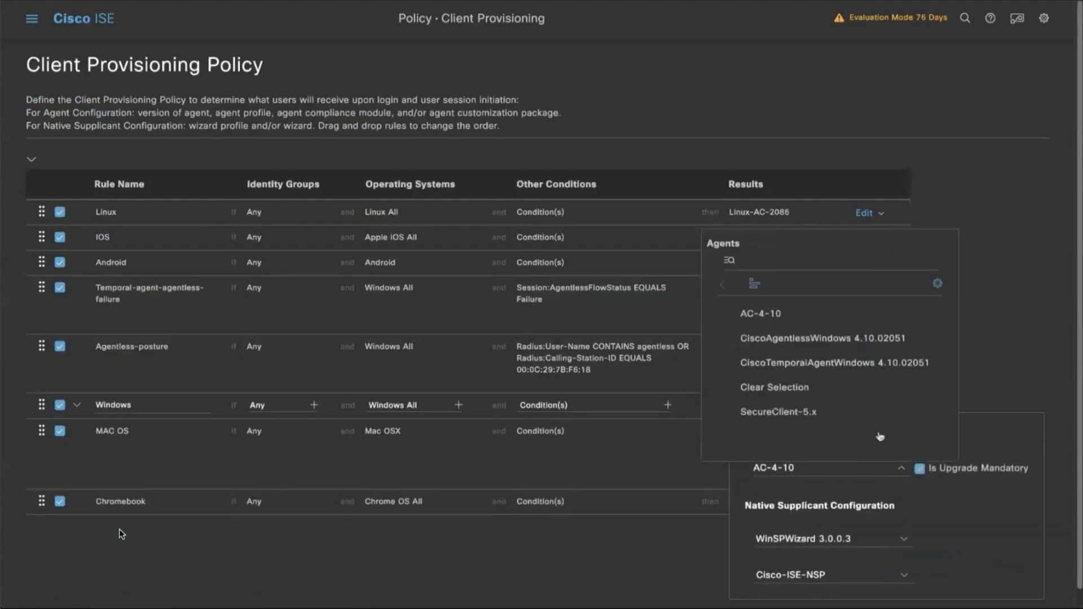
left_click(847, 412)
left_click(651, 545)
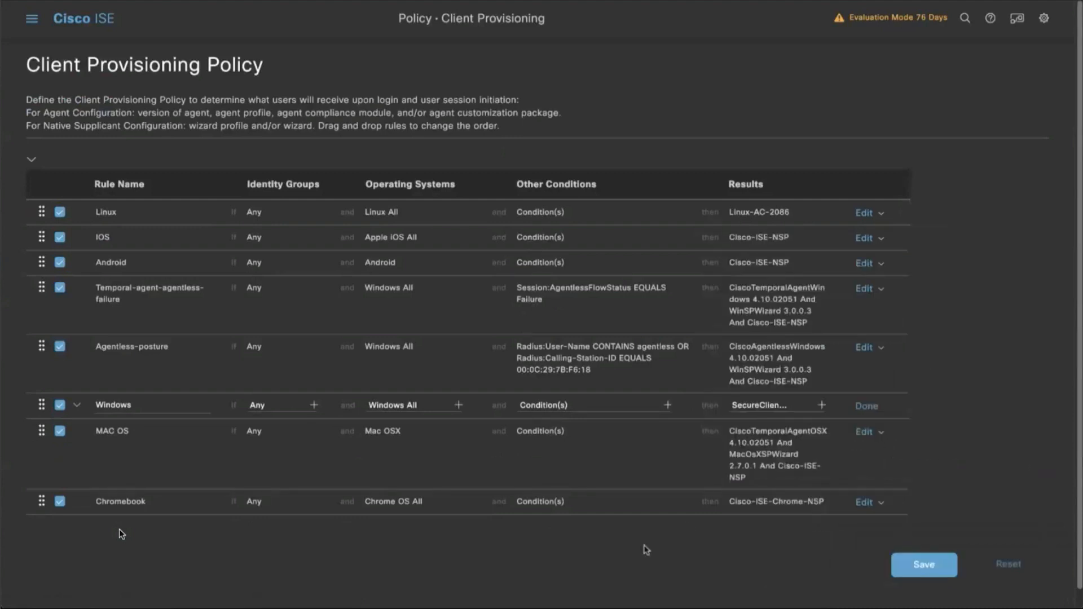
left_click(923, 565)
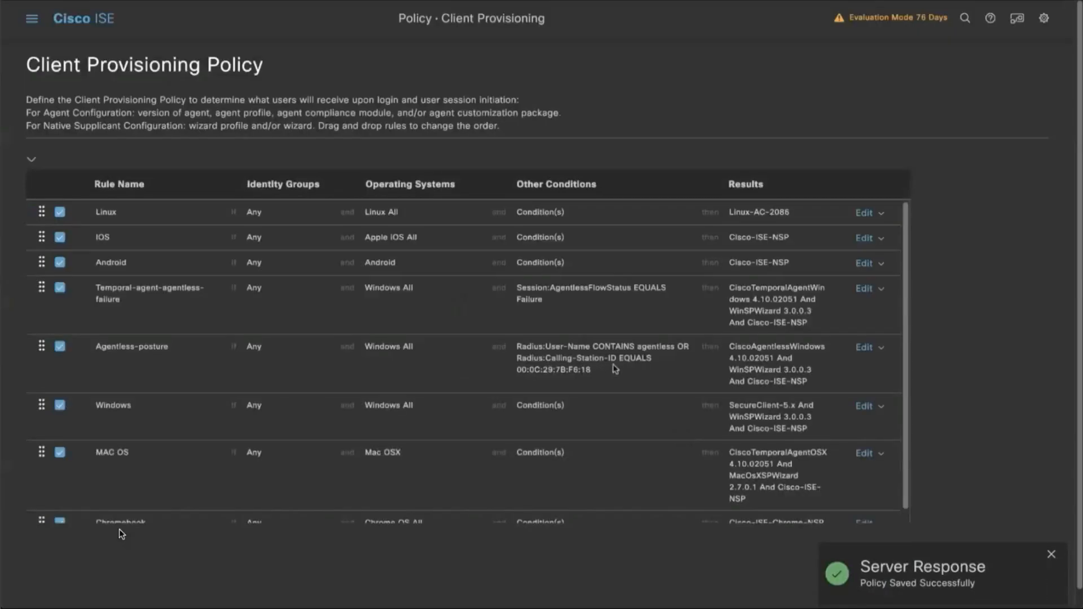
Open the Employee-Posture policy set and examine its authorization policy rules with their posture conditions, result profiles and security groups.
left_click(30, 20)
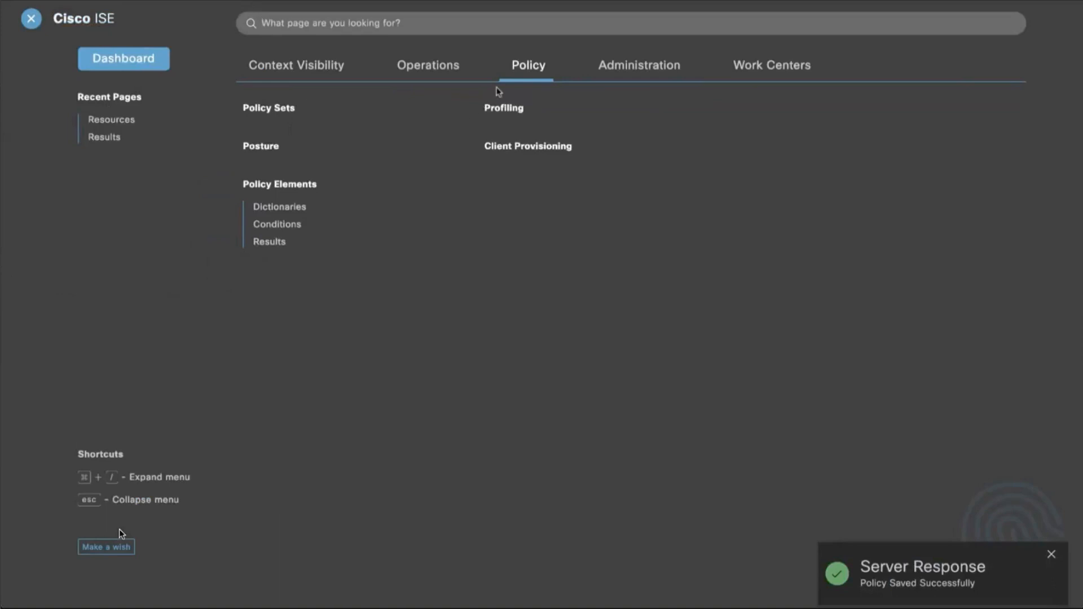
left_click(296, 113)
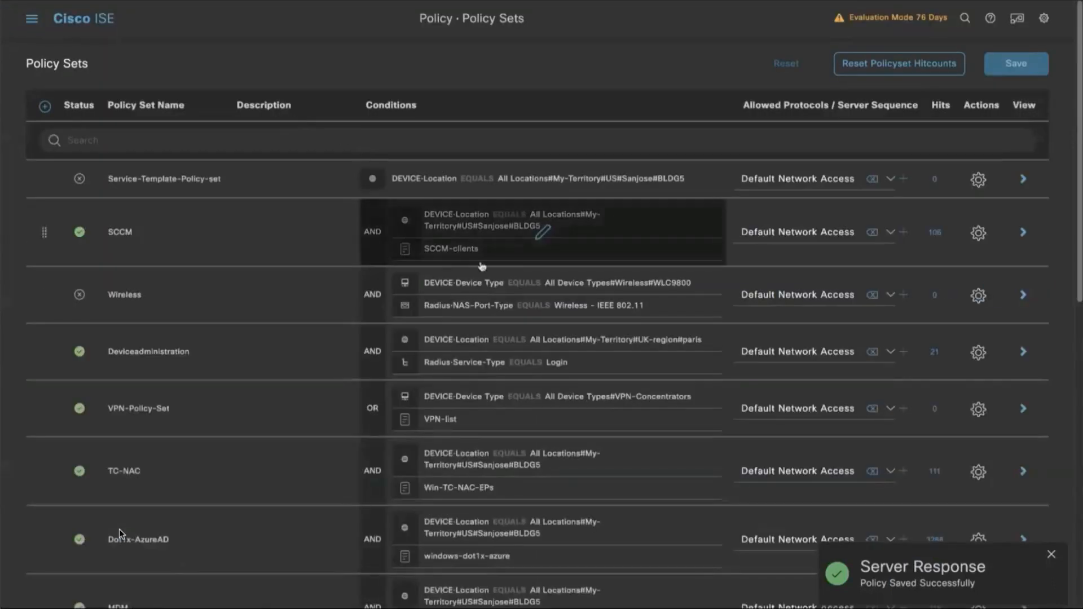
scroll(800, 359, "down", 4)
scroll(800, 359, "down", 6)
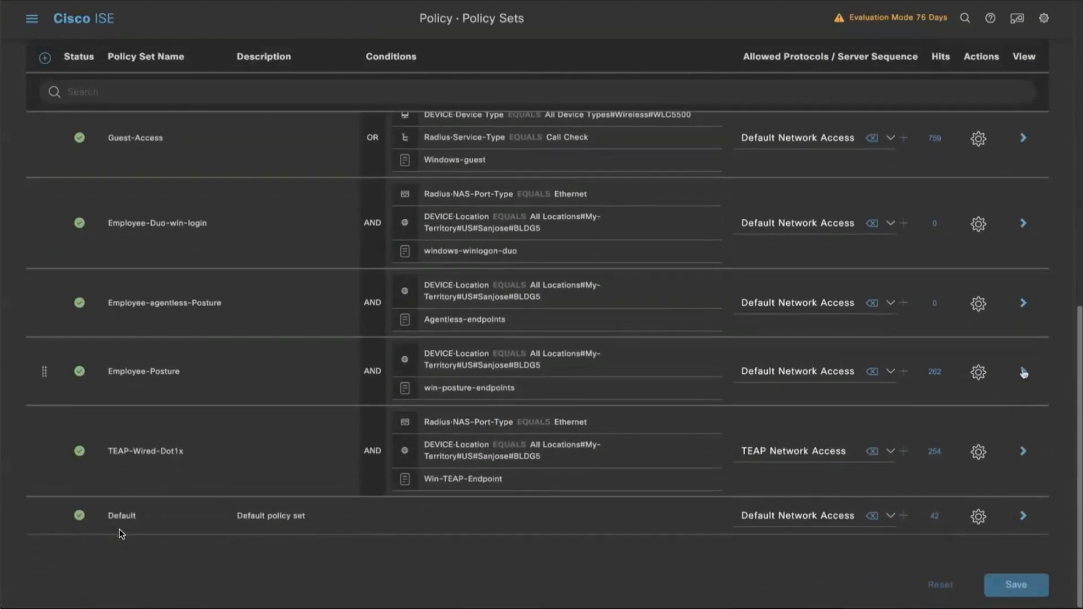
left_click(1023, 372)
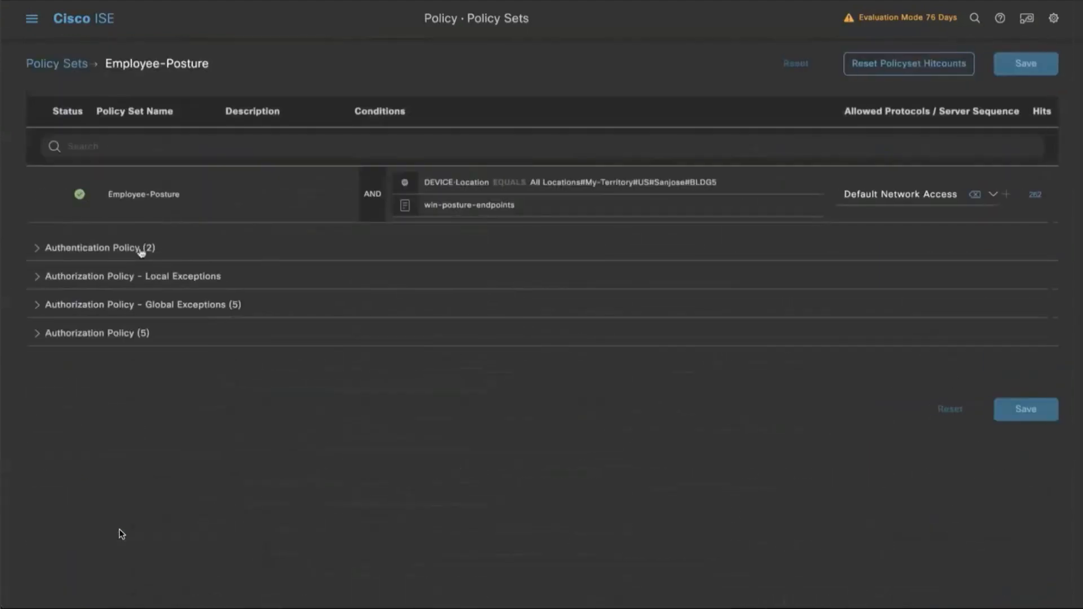
left_click(143, 334)
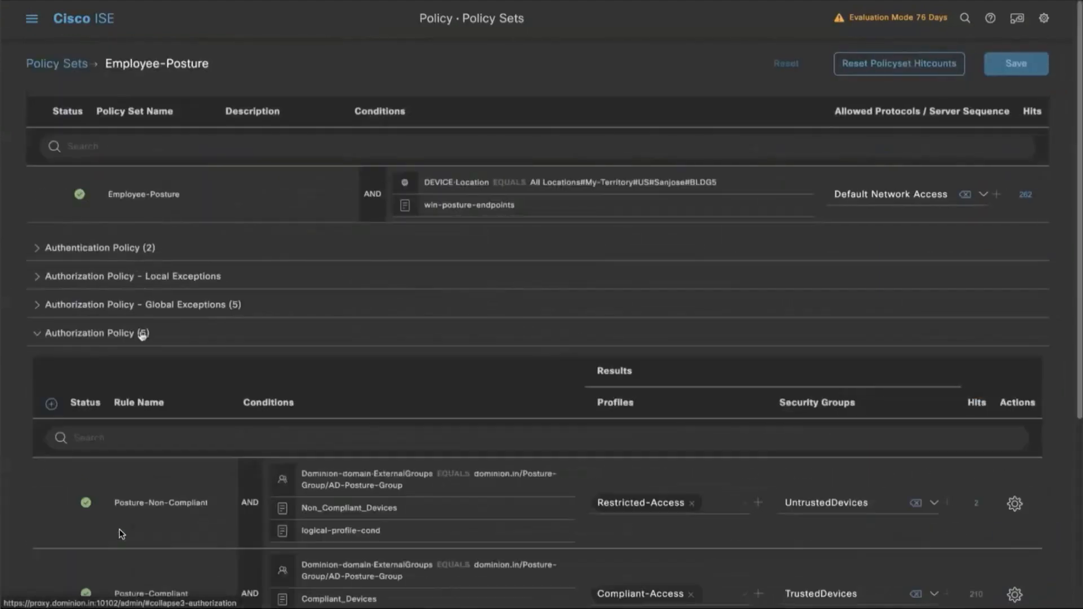
scroll(403, 343, "down", 2)
scroll(404, 343, "down", 2)
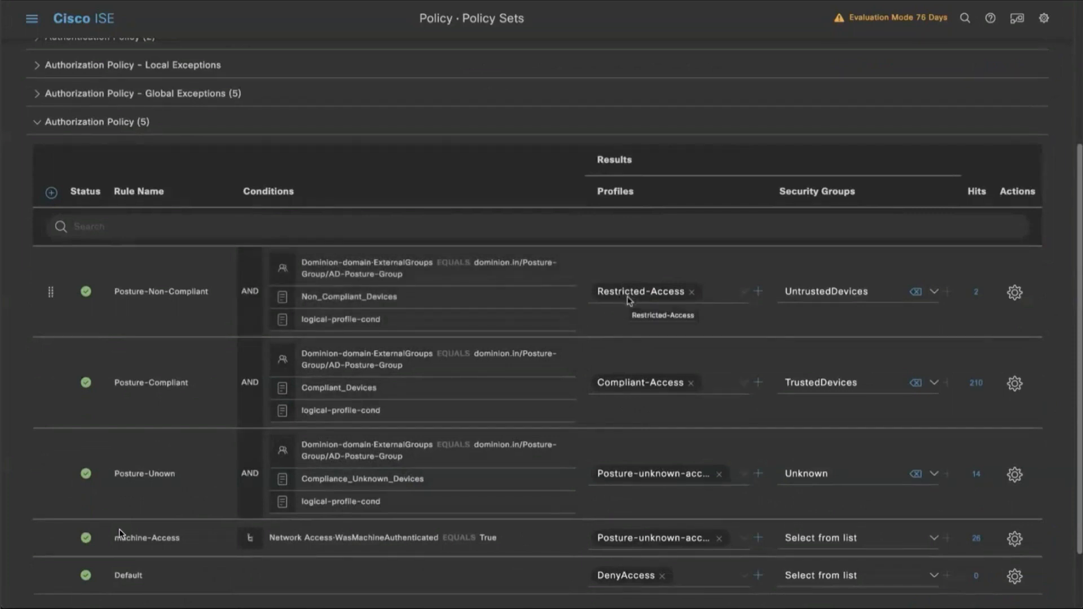
scroll(455, 328, "up", 3)
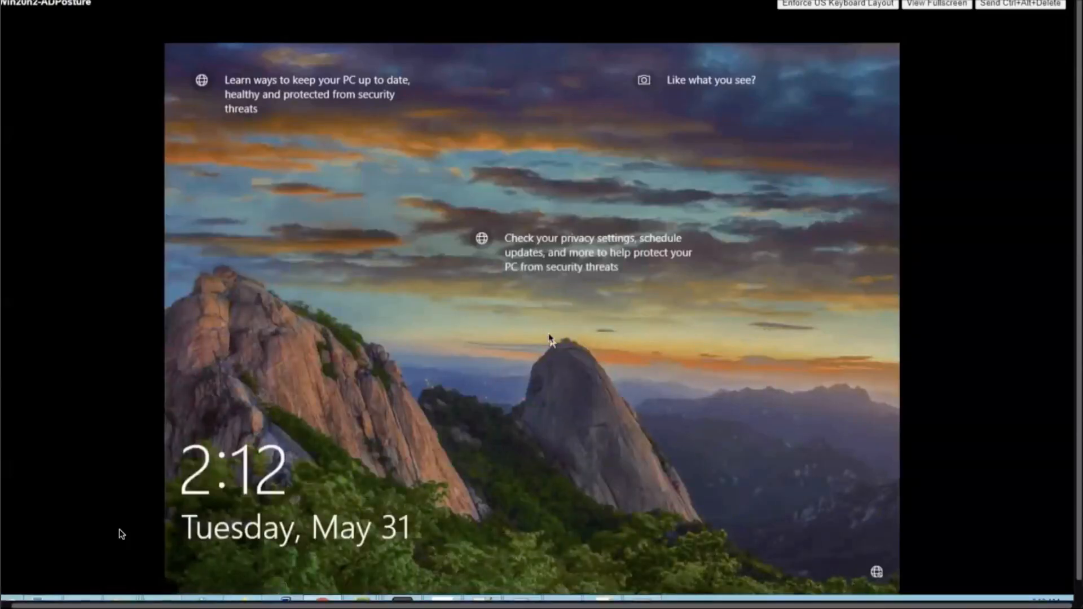
Switch to the Windows test client and sign in to the preselected posture user account with its password.
left_click(550, 335)
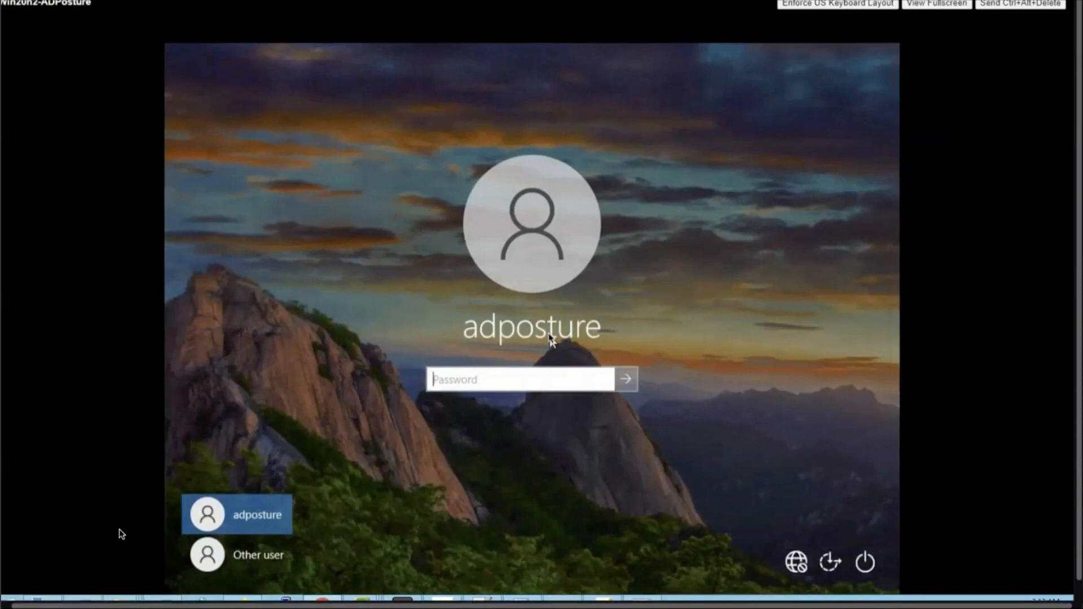
type("aaaaaaaaa")
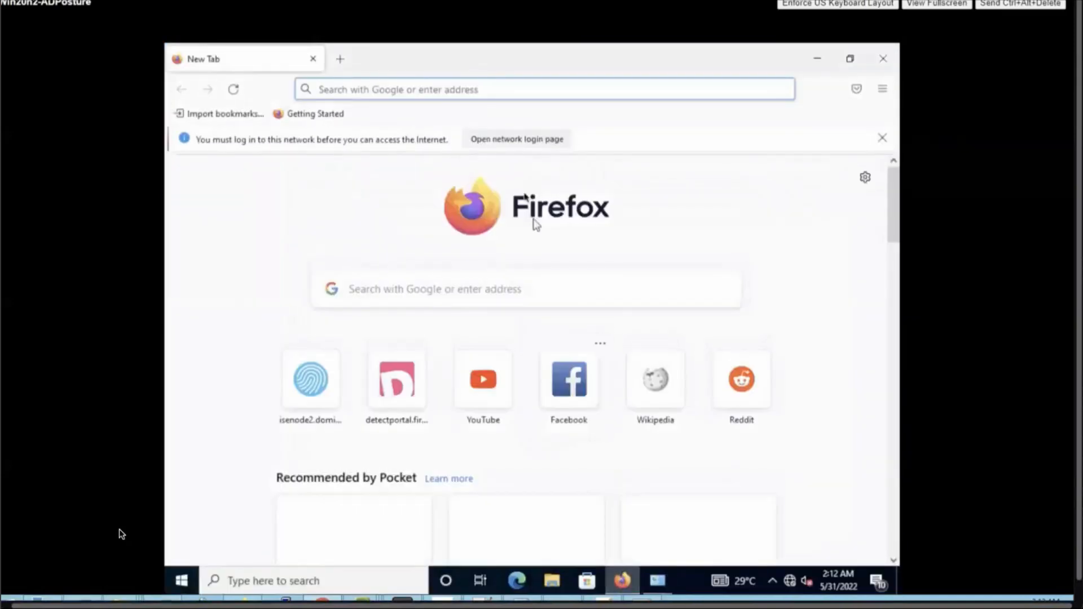
Open the network login page, start the device security check and download the agent installer as a first-time user.
left_click(516, 142)
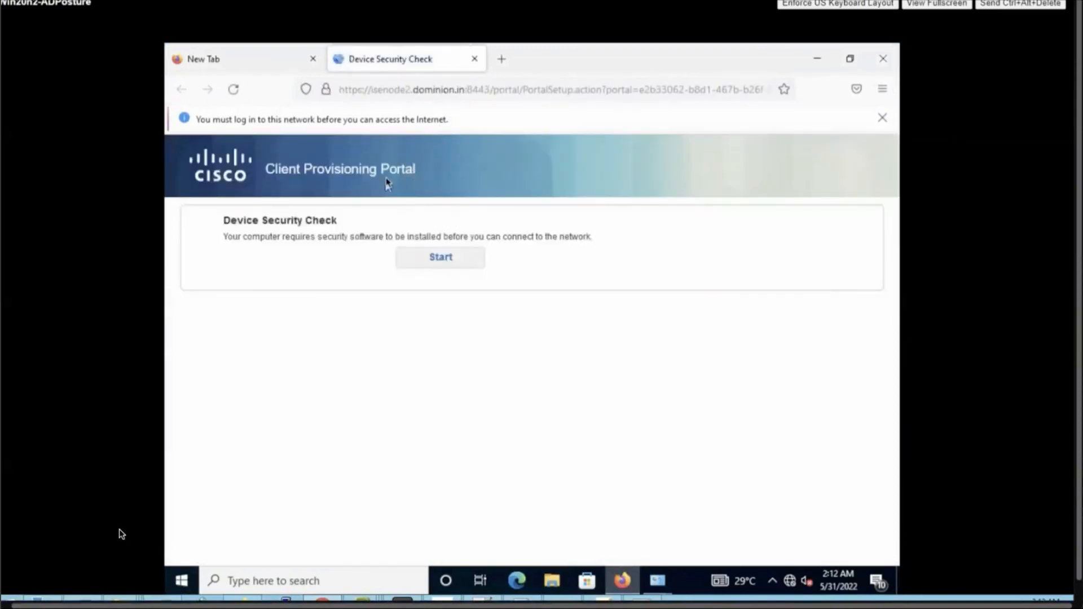
left_click(422, 258)
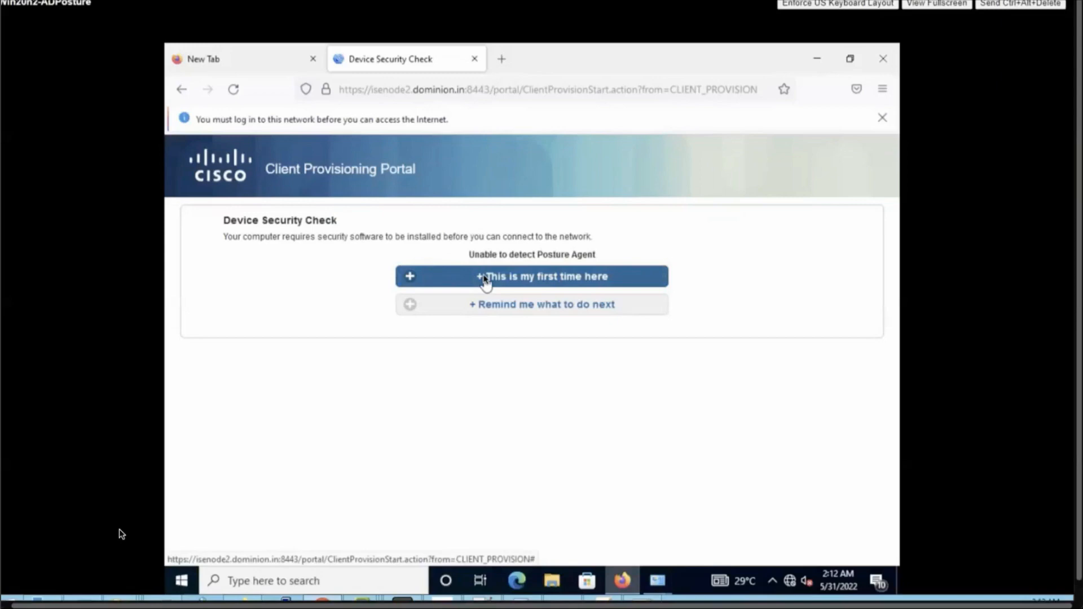
left_click(484, 278)
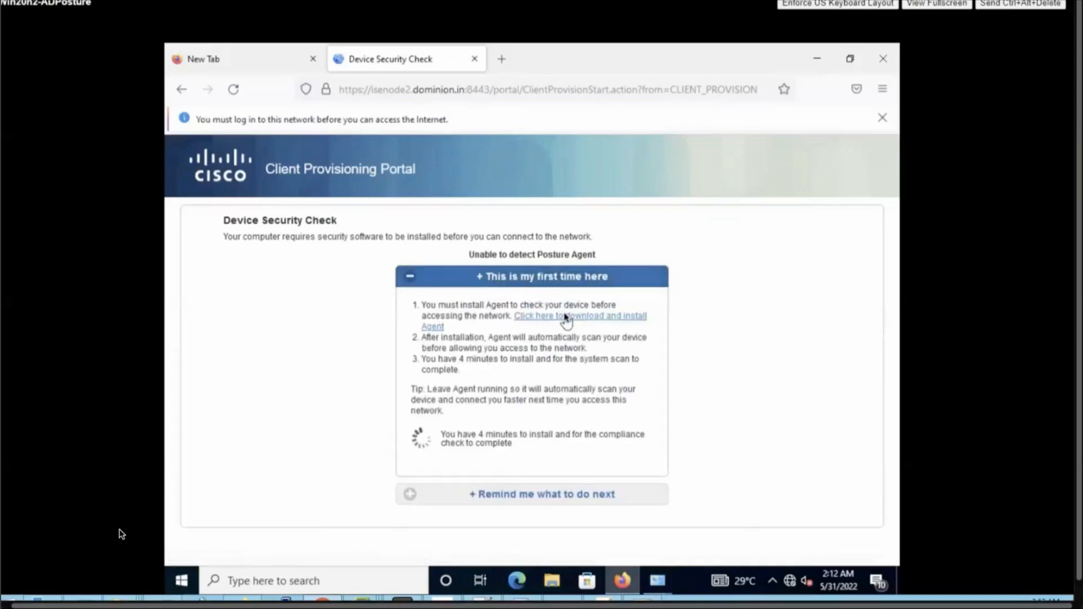
left_click(565, 317)
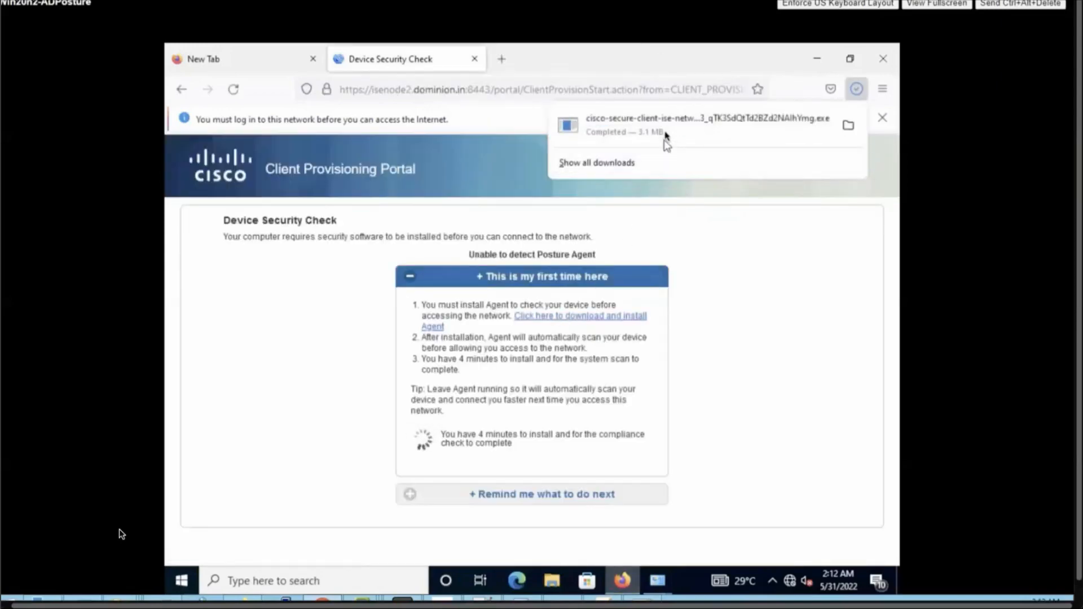
Run the downloaded Network Setup Assistant, connect to isenode2.dominion.in, and quit the assistant once installation finishes.
left_click(667, 137)
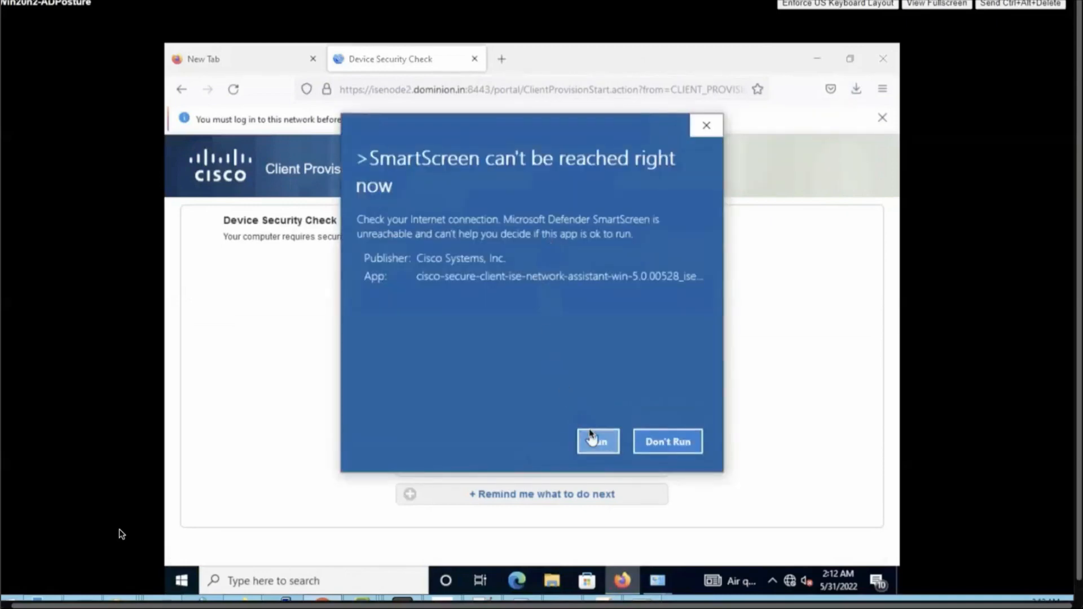
left_click(592, 438)
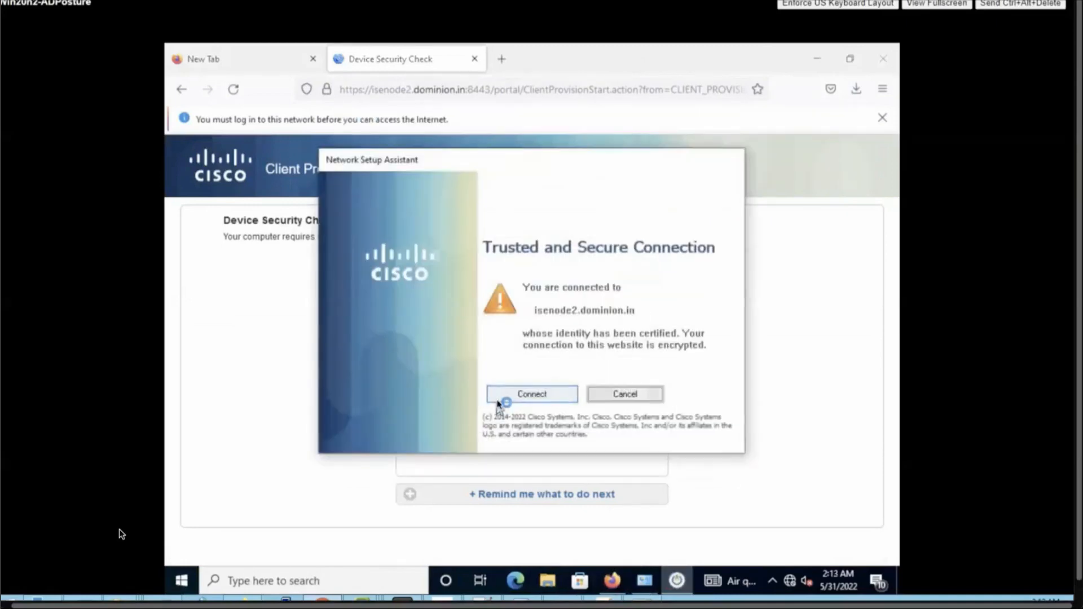
left_click(501, 401)
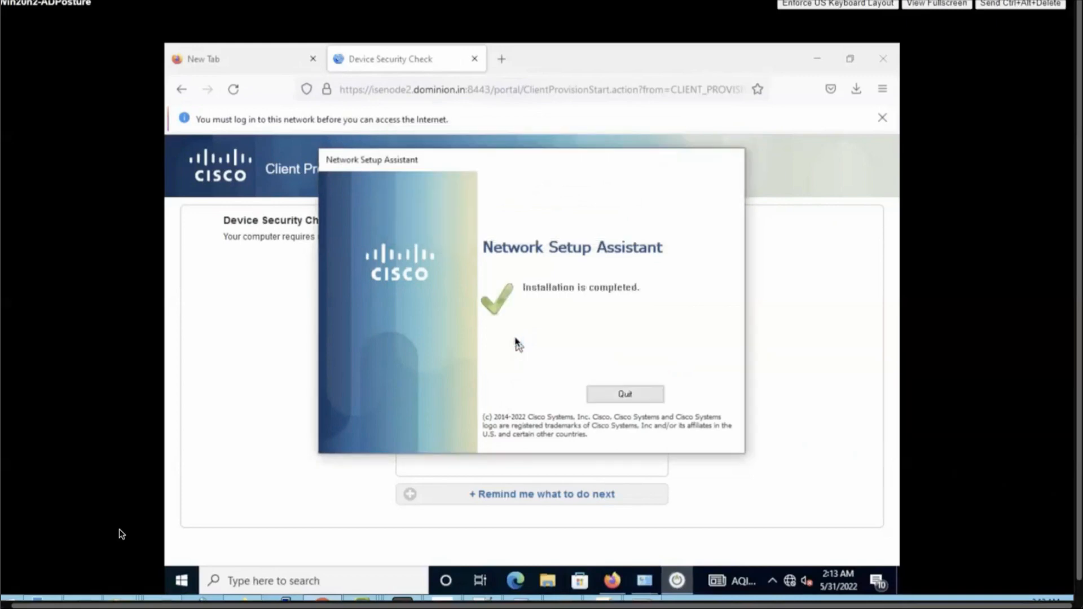
left_click(623, 393)
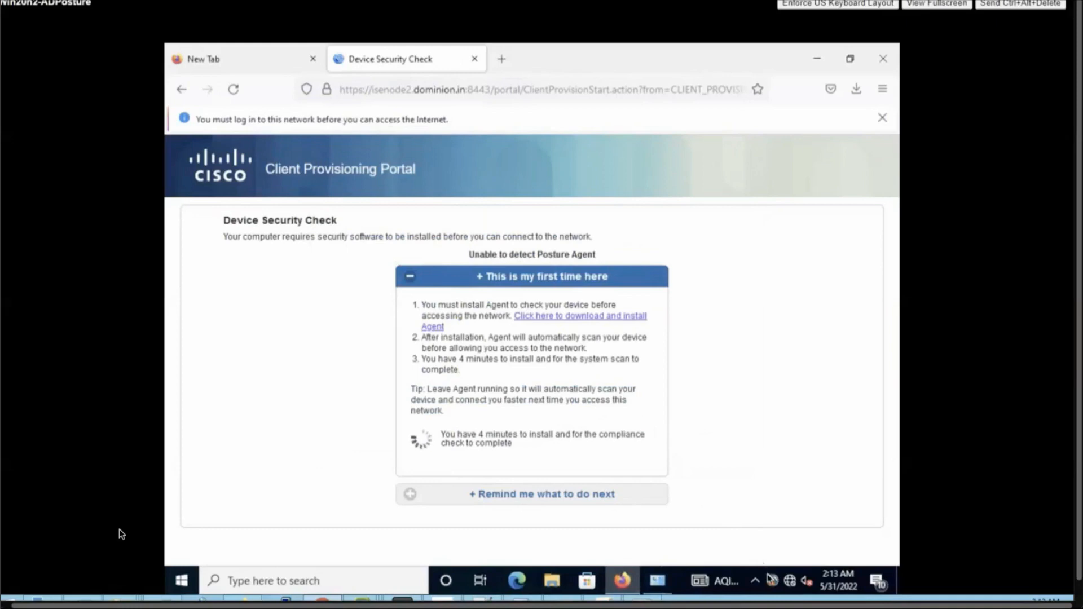
Open Cisco Secure Client and check the posture status and the versions of the installed VPN, Customer Experience Feedback, DART and ISE Posture modules.
left_click(771, 580)
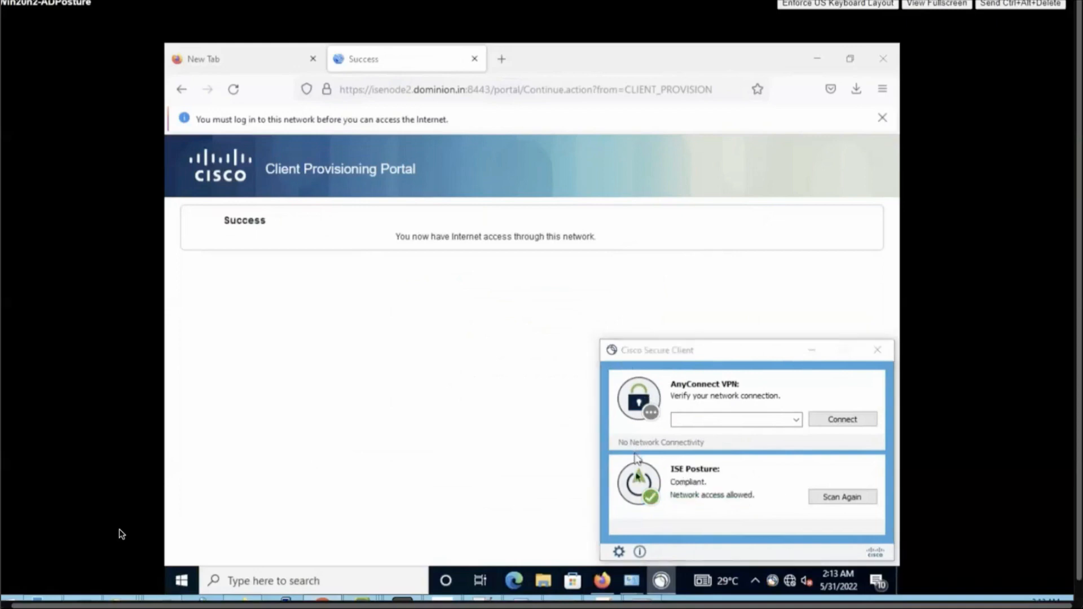
left_click(639, 551)
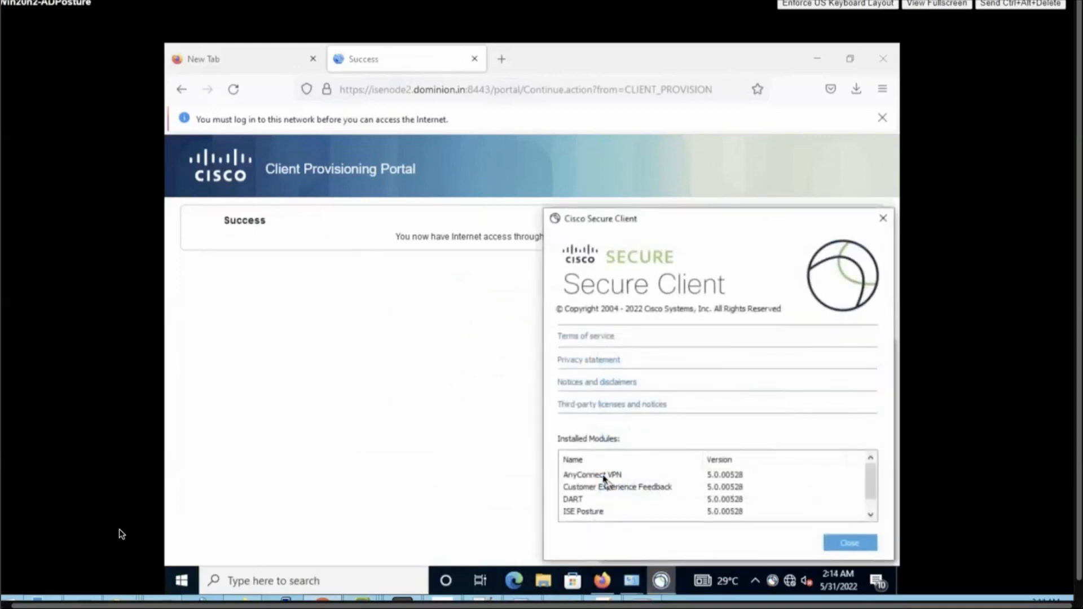
left_click(600, 476)
left_click(600, 488)
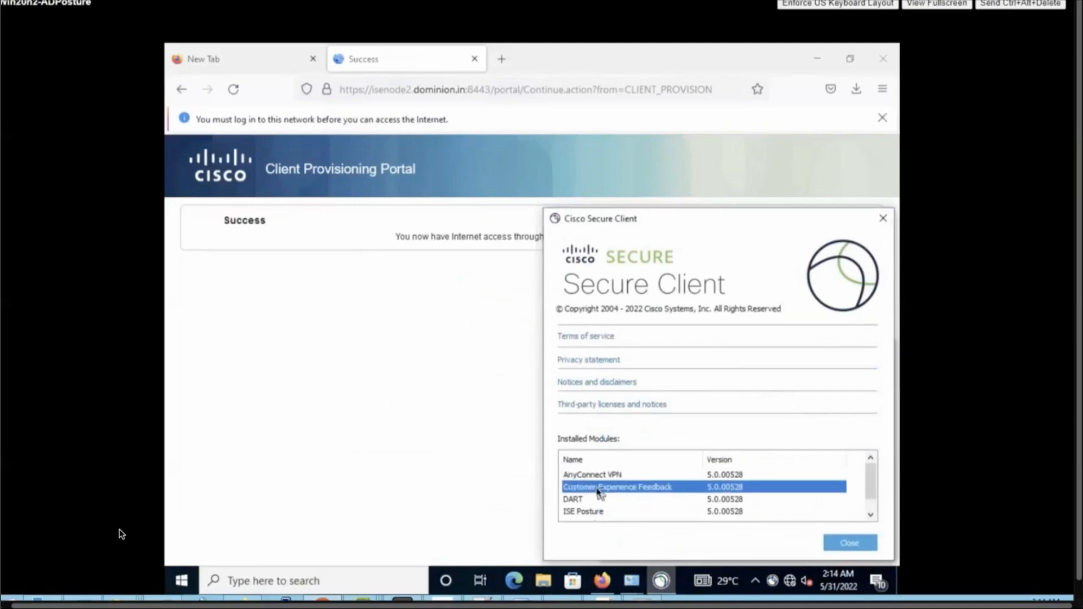
left_click(594, 498)
left_click(588, 512)
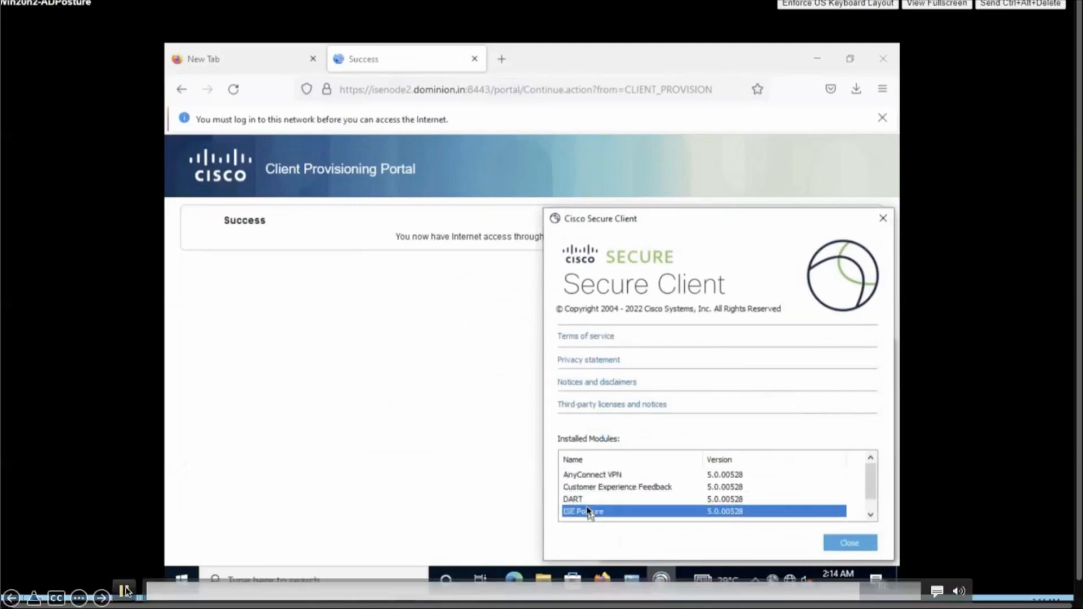
left_click(125, 591)
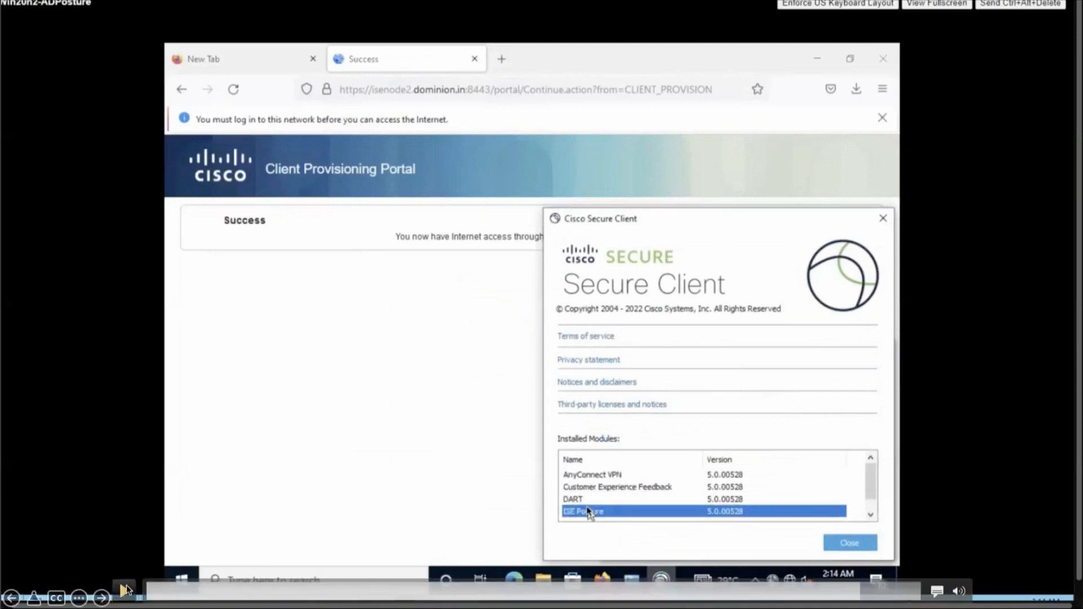
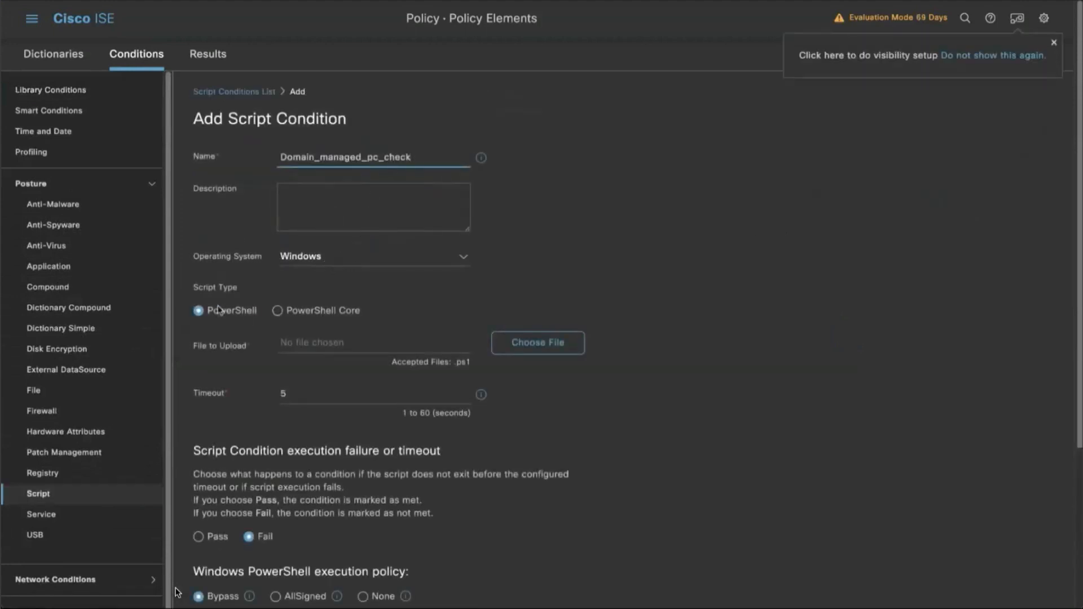
mouse_move(171, 561)
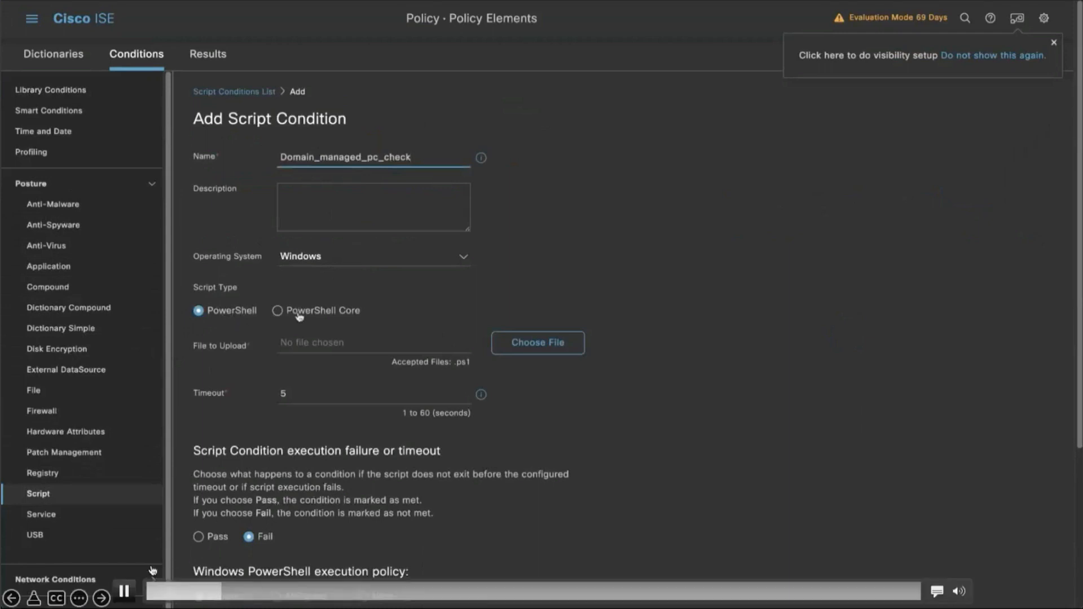
left_click(123, 592)
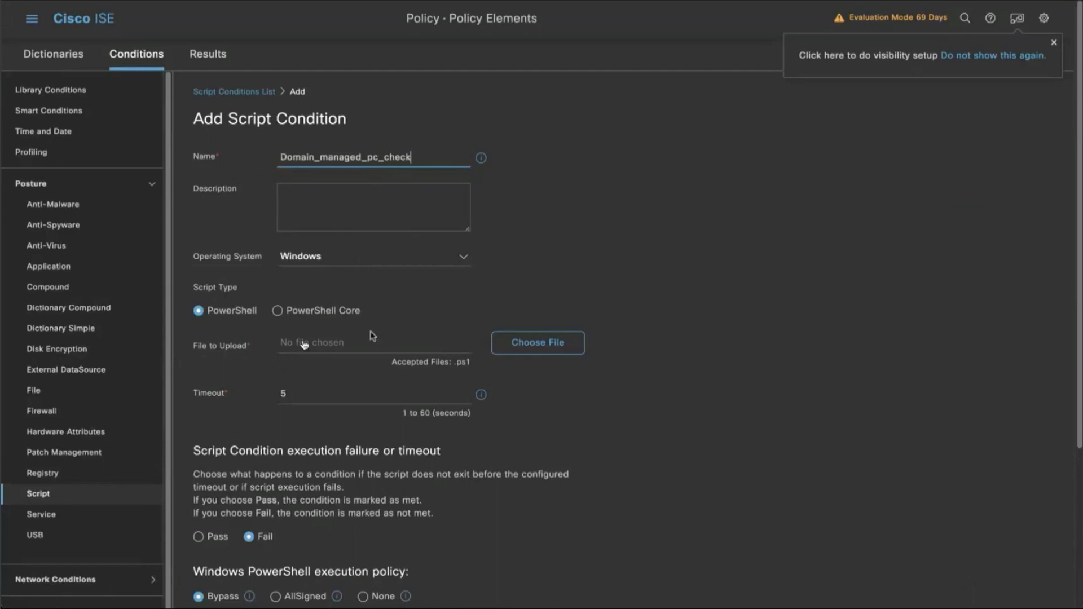
left_click(124, 591)
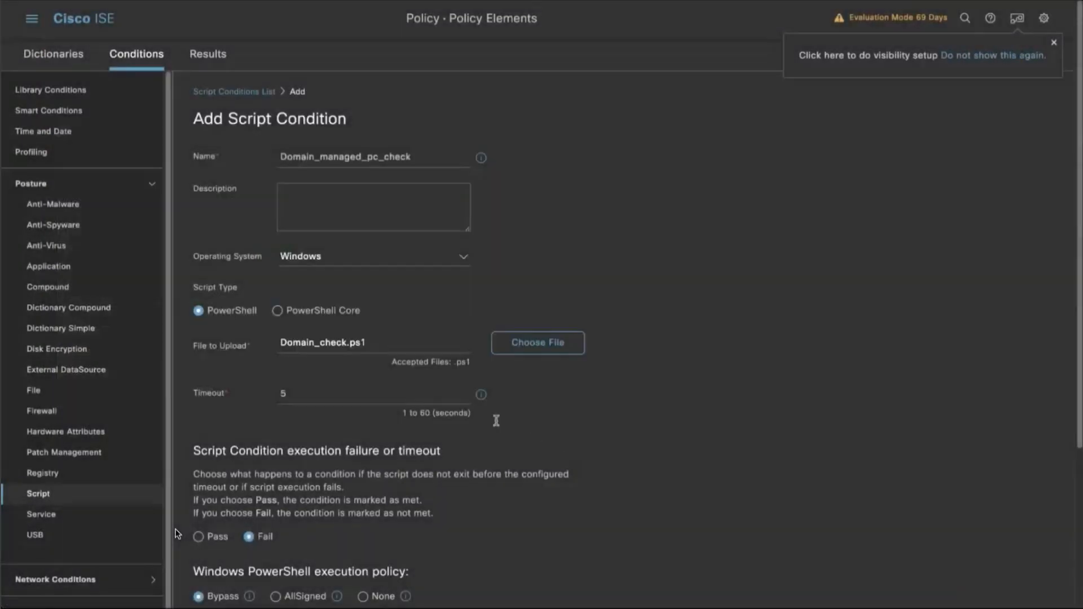
left_click(129, 592)
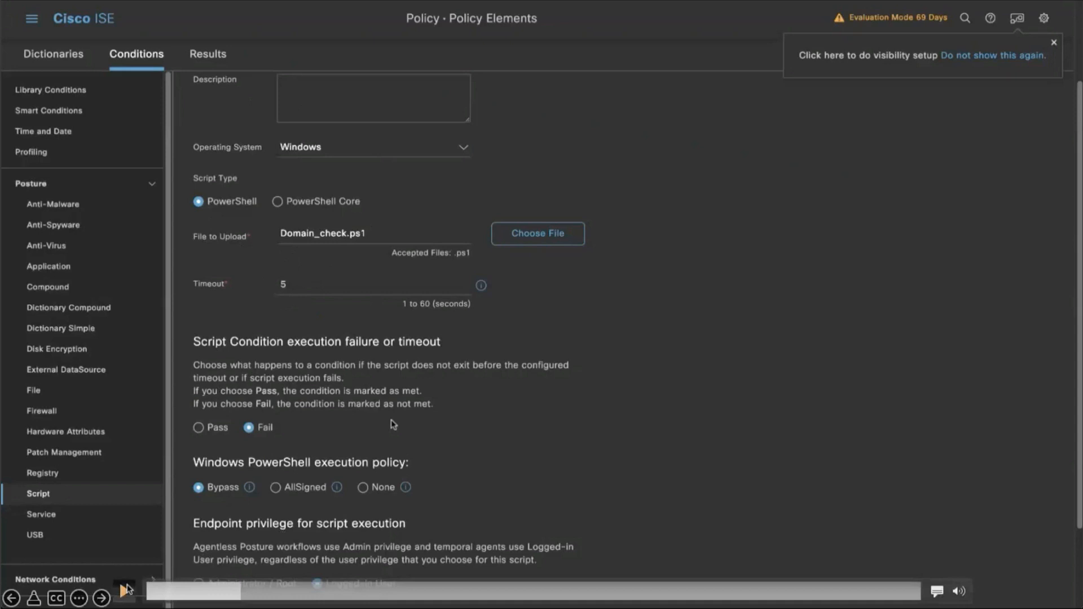
left_click(125, 590)
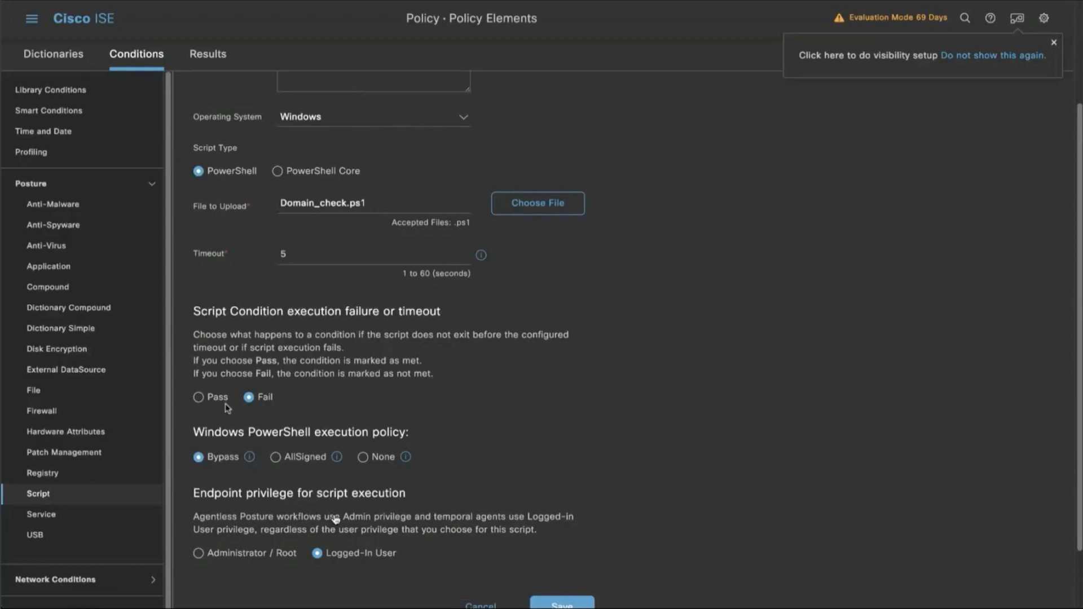
left_click(126, 597)
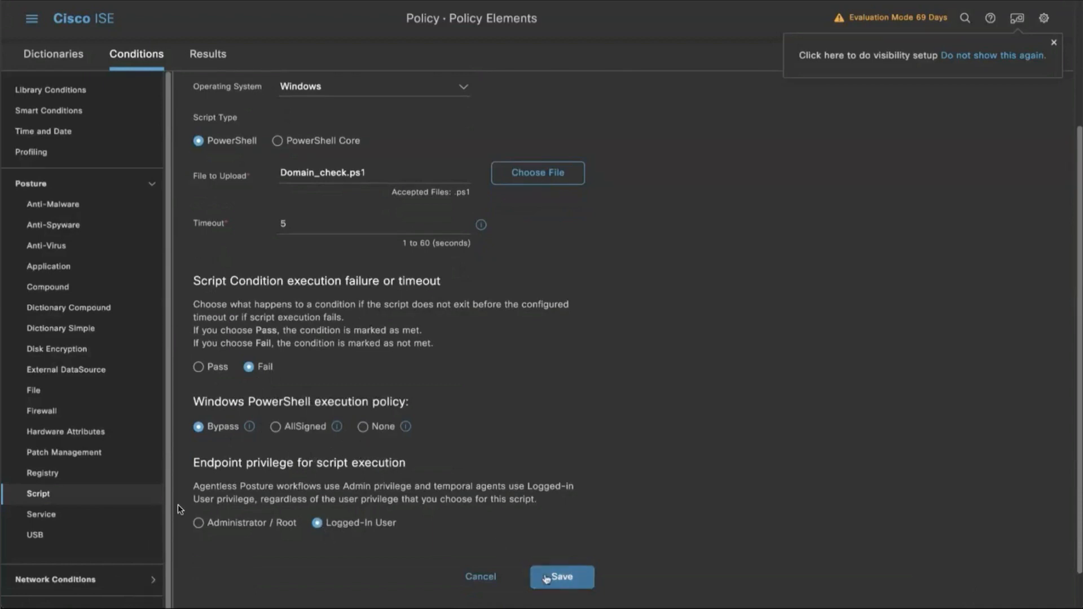
left_click(124, 589)
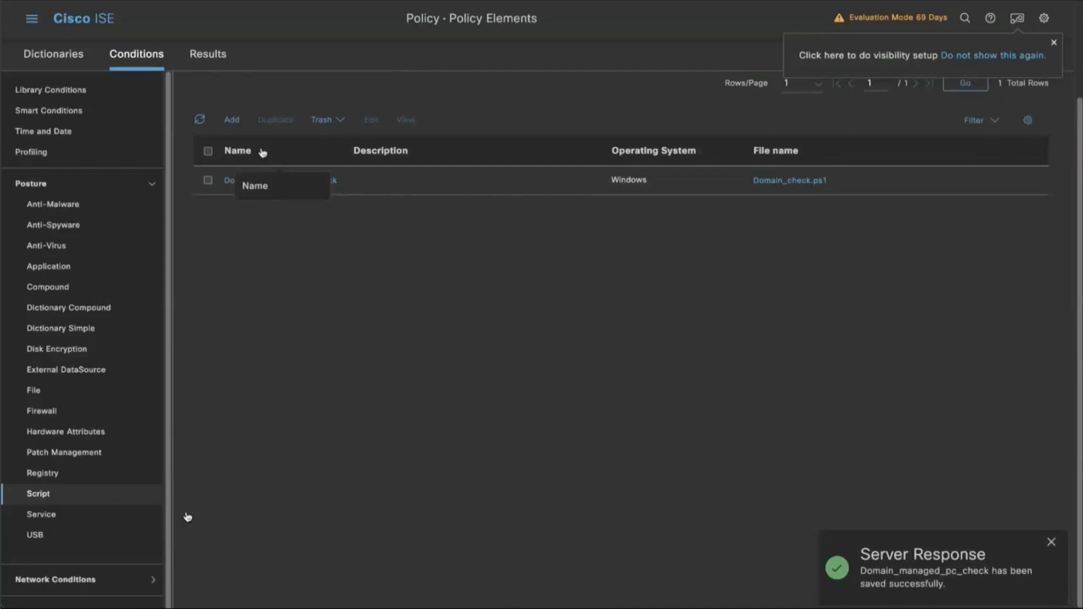
mouse_move(121, 590)
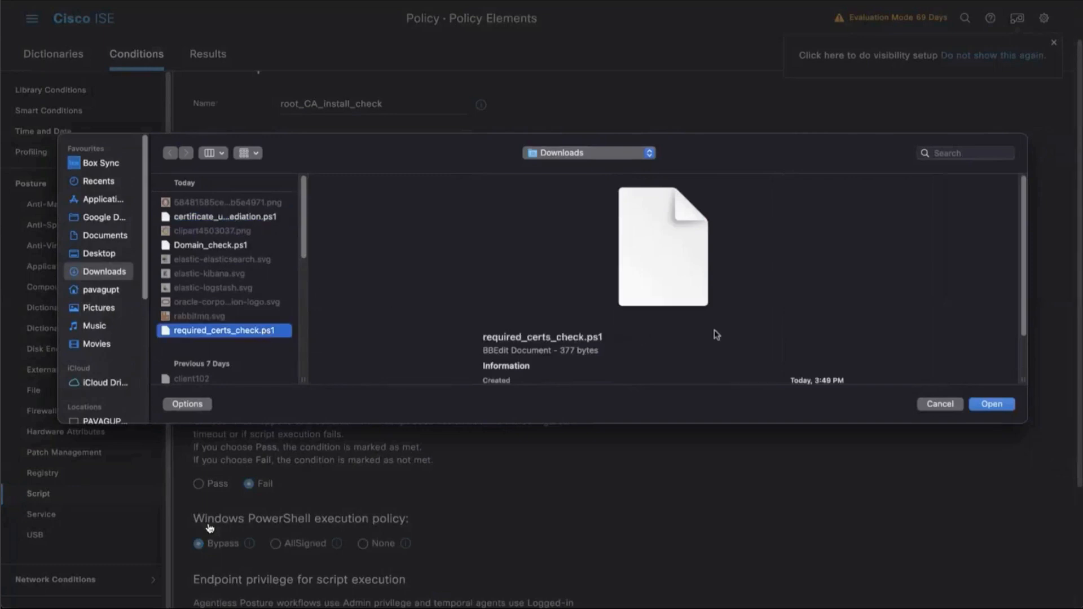
Upload required_certs_check.ps1 as the script file of the root_CA_install_check condition and save the condition.
left_click(985, 405)
scroll(568, 397, "down", 3)
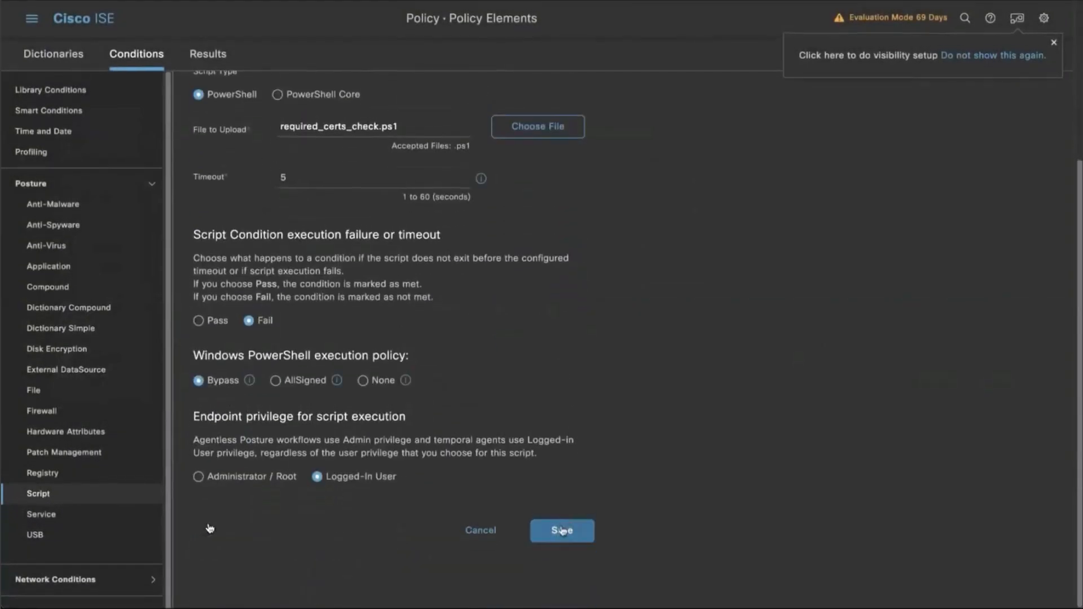
left_click(561, 531)
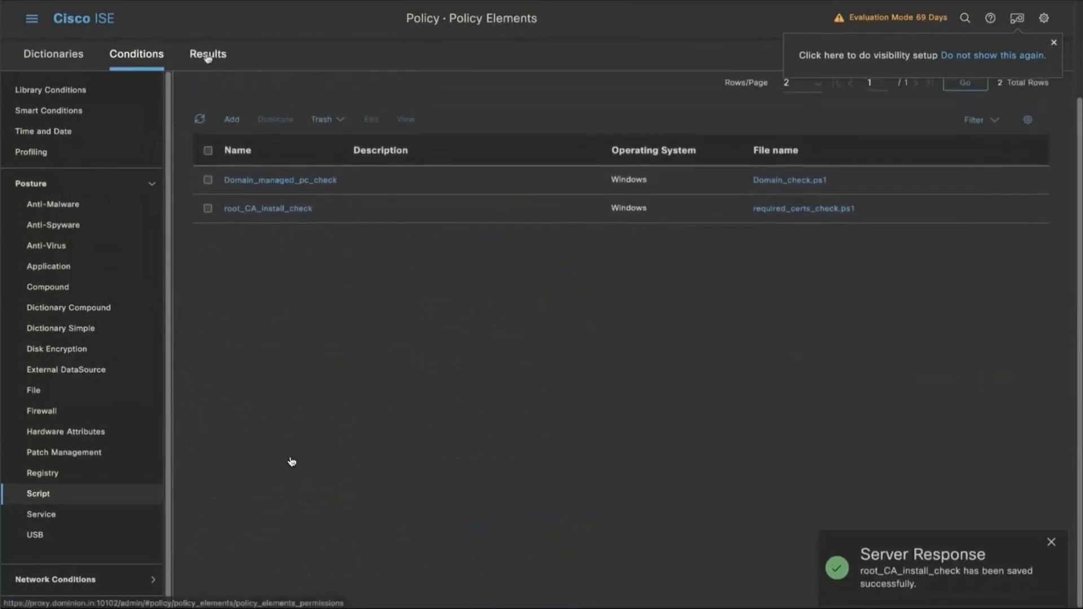
Start a new posture script remediation for Windows and name it Update_group_policy.
left_click(208, 54)
left_click(135, 233)
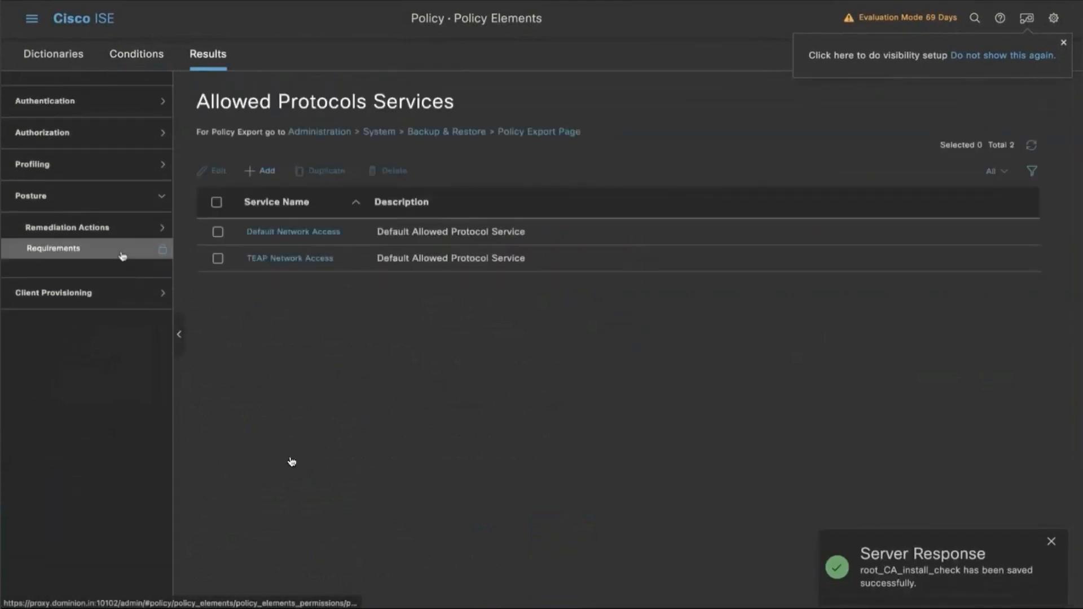
left_click(118, 240)
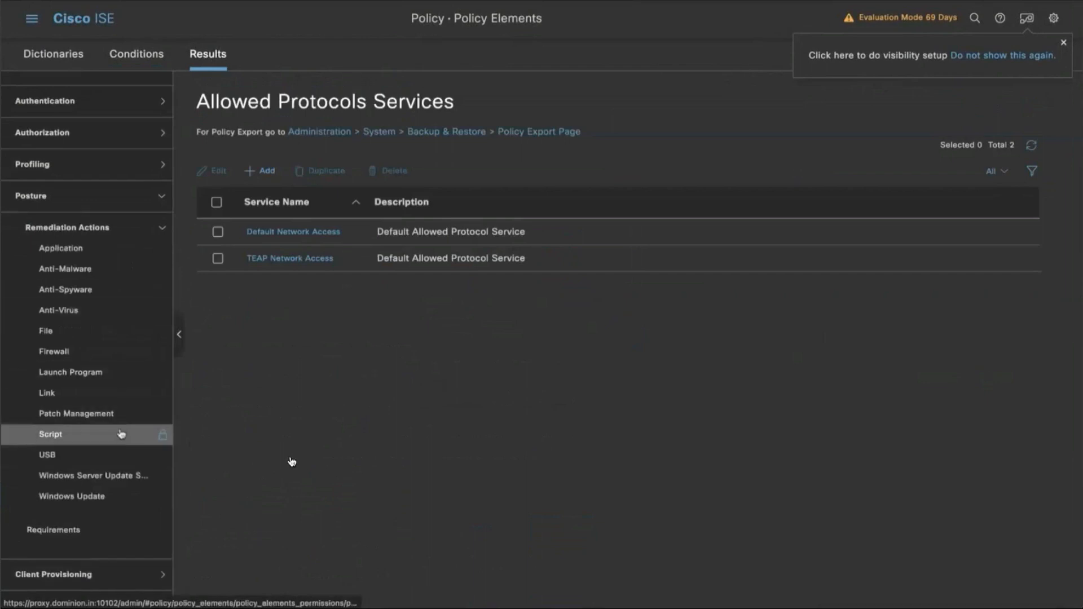
left_click(151, 434)
left_click(232, 234)
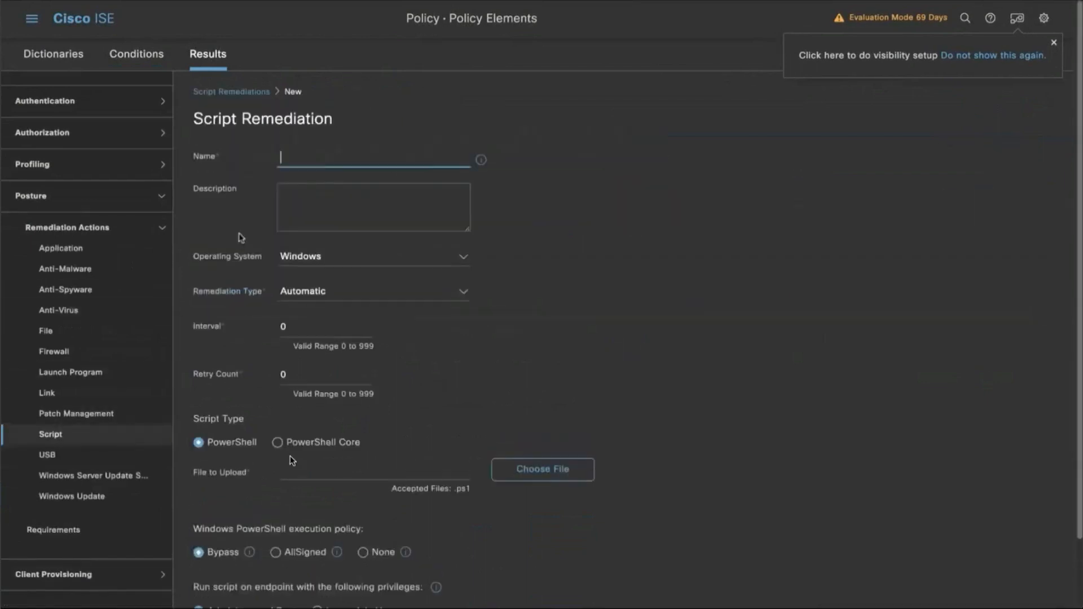
type("Update_group_policy")
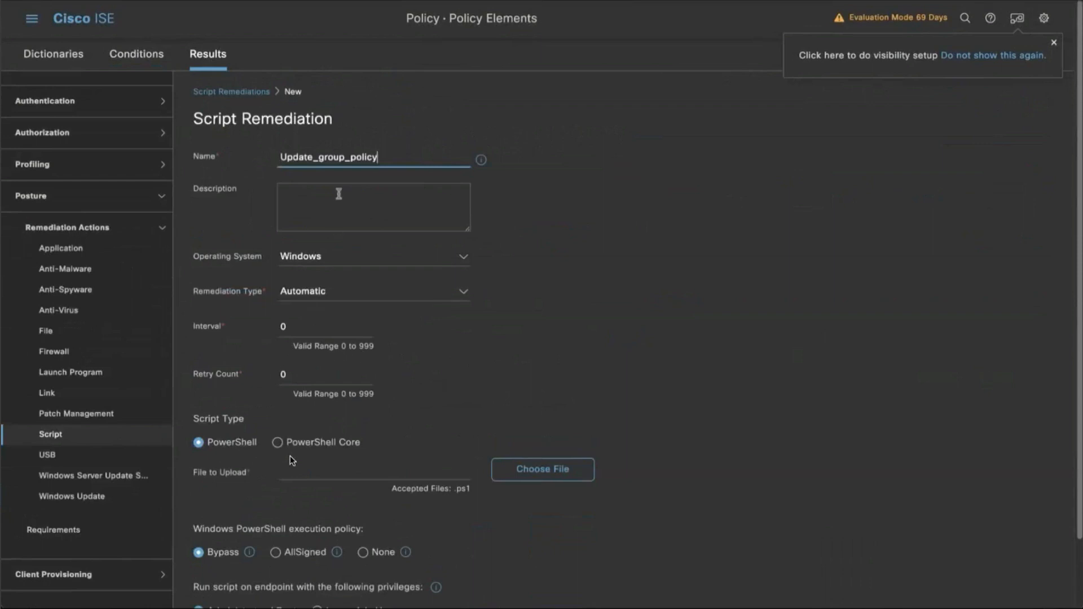
double_click(322, 157)
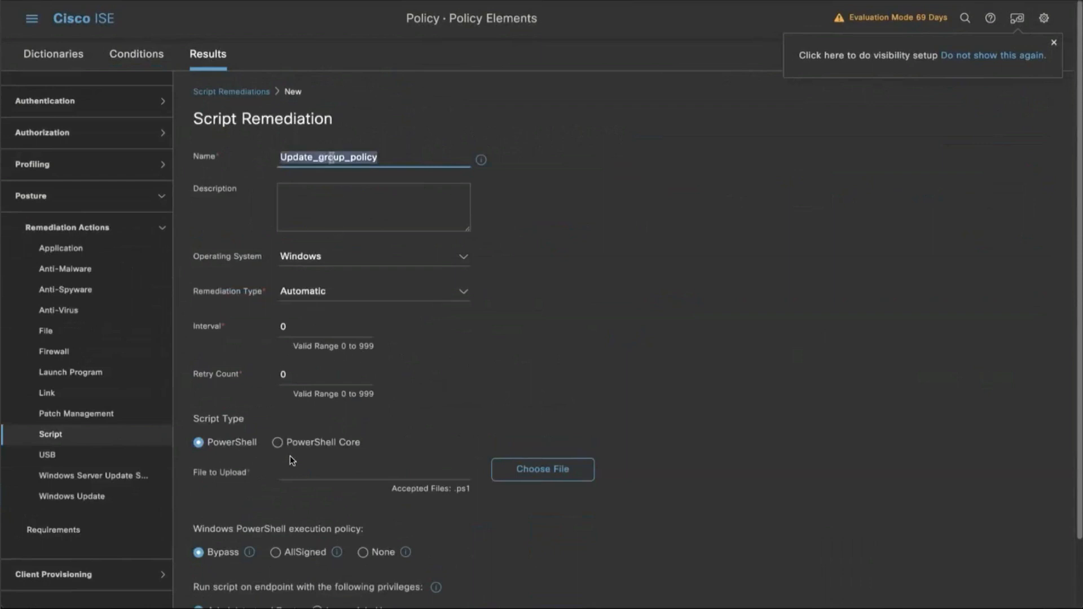
left_click(657, 249)
Upload certificate_update_remediation.ps1 from Downloads as the script file of the Update_group_policy remediation.
left_click(499, 469)
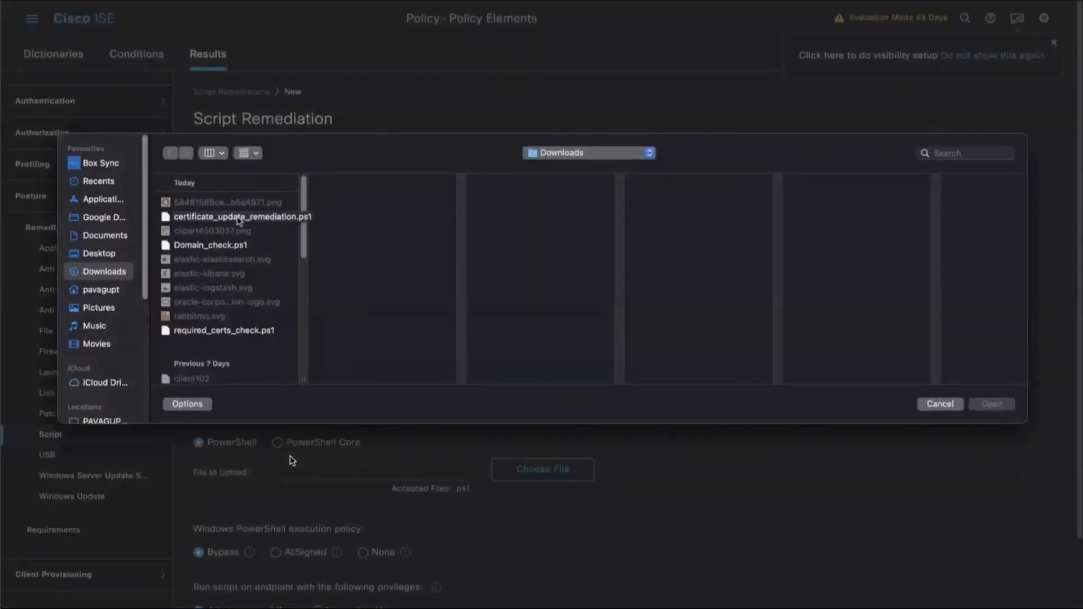
left_click(239, 218)
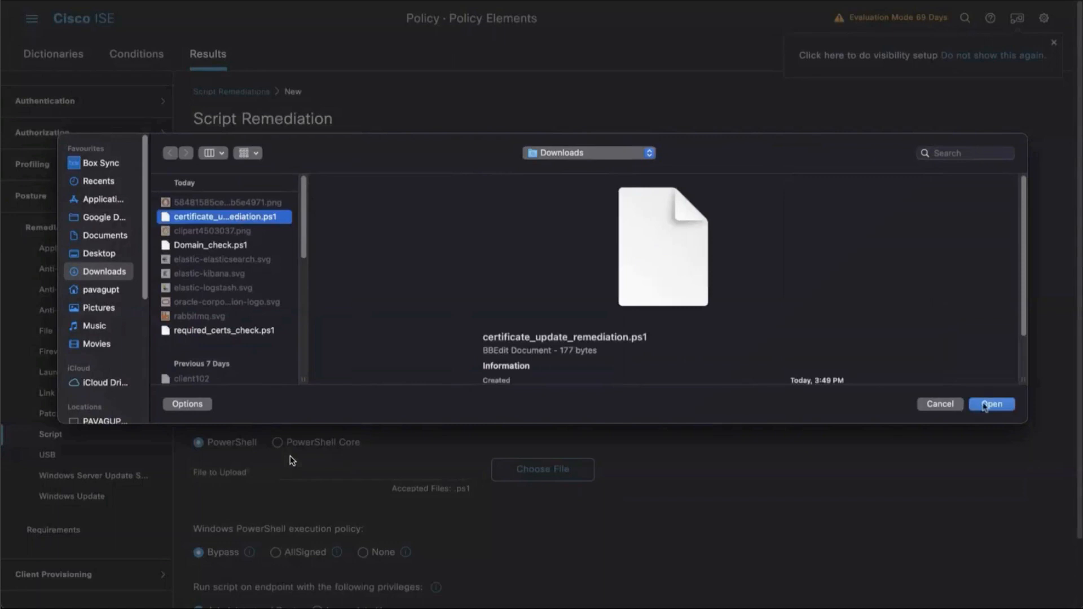
left_click(985, 406)
scroll(566, 473, "down", 3)
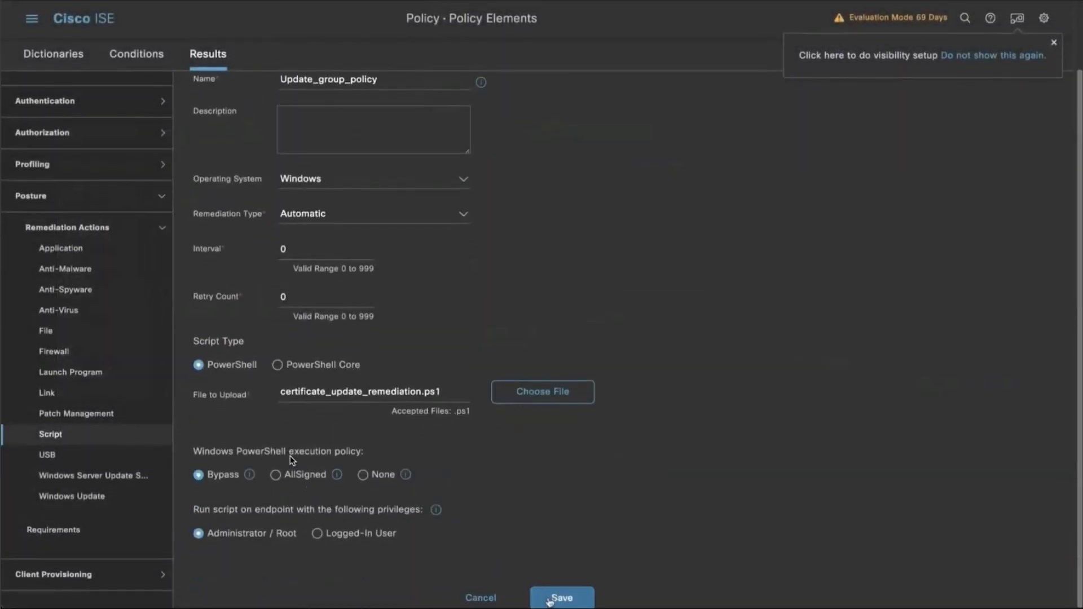
Set the remediation's interval to 5 and its retry count to 2, and save the remediation.
double_click(304, 249)
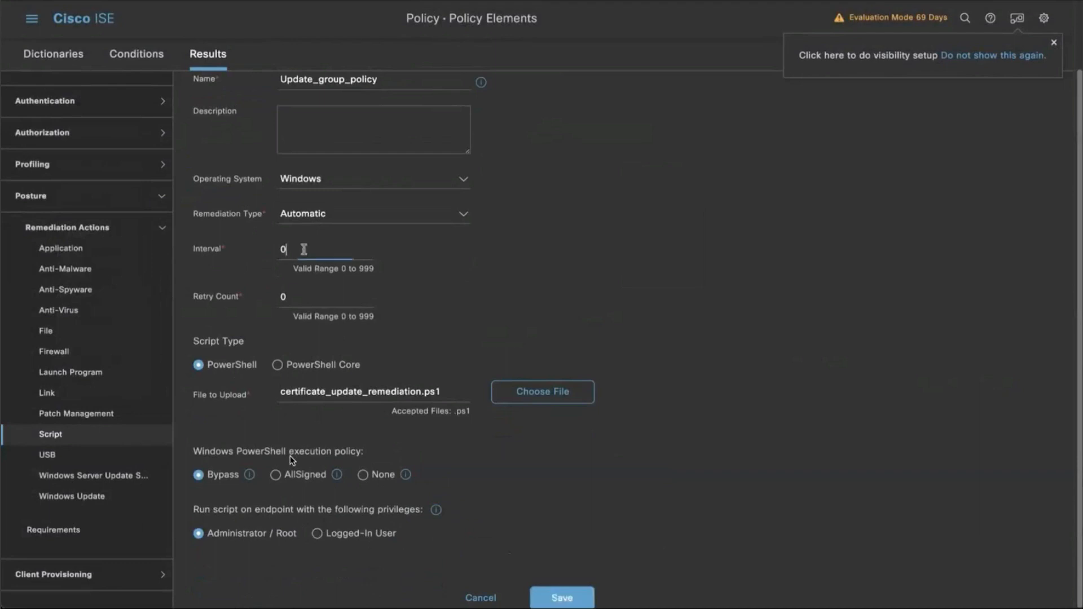
type("5")
double_click(284, 297)
type("2")
left_click(561, 593)
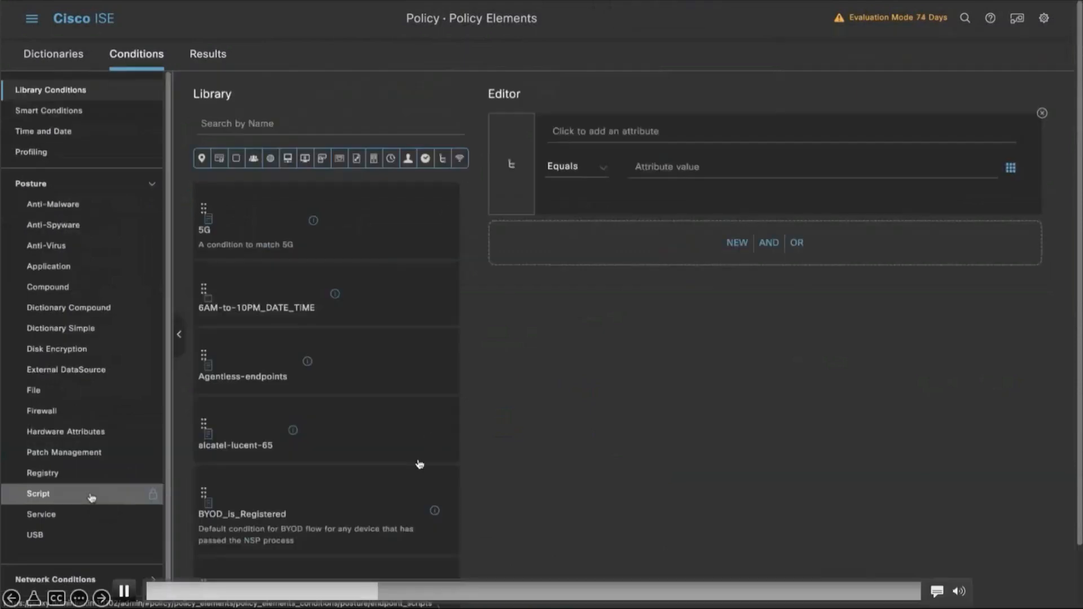
left_click(91, 498)
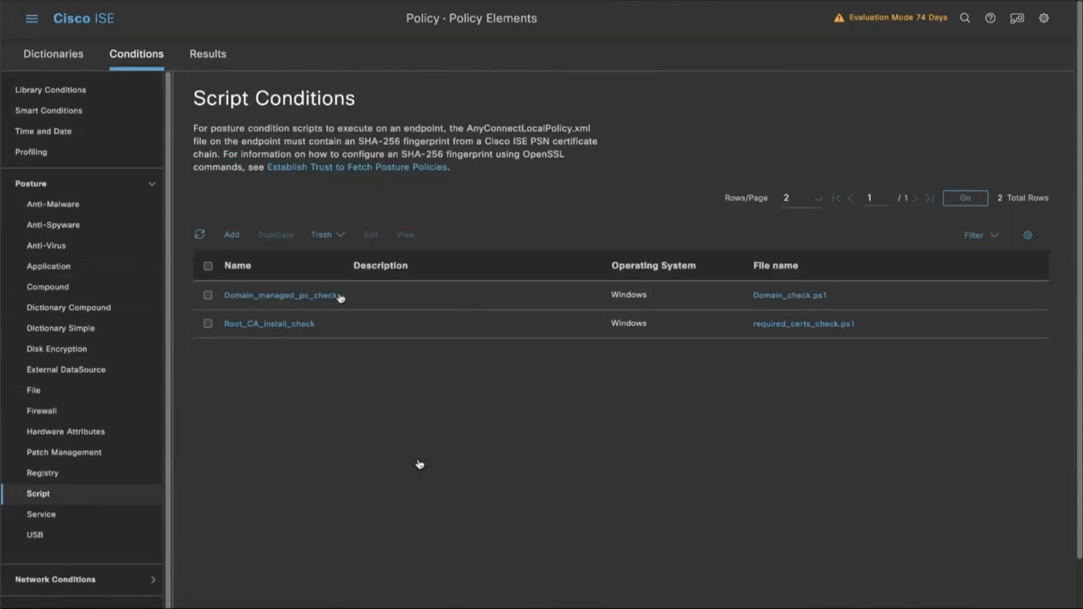
Open the Establish Trust to Fetch Posture Policies guide and examine the SHA-256 algorithm and hash tags in the AnyConnectLocalPolicy.xml example.
left_click_drag(402, 153, 484, 156)
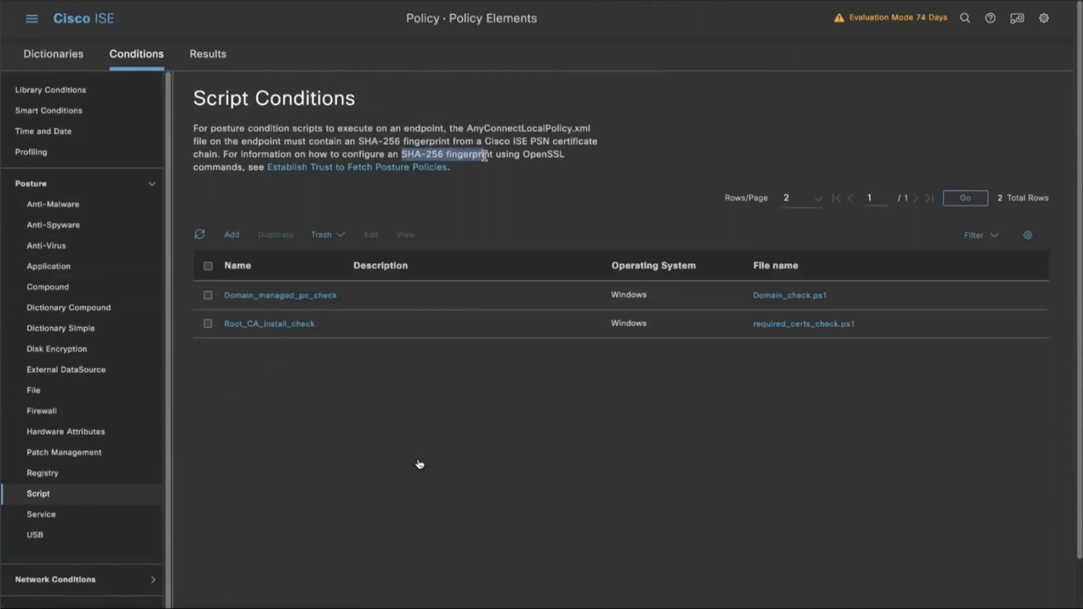
left_click(391, 173)
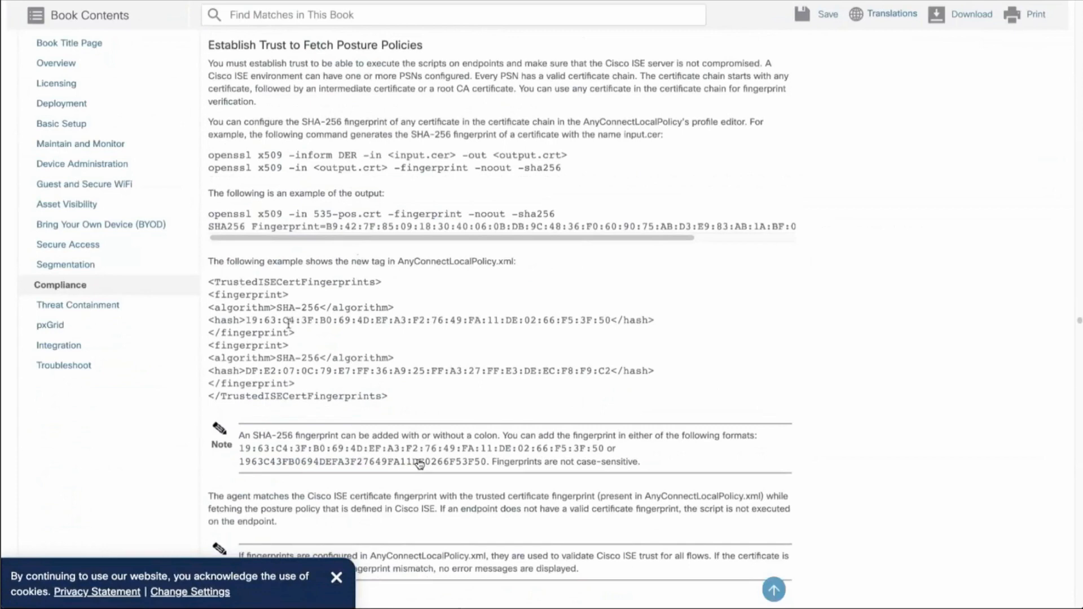
left_click_drag(276, 307, 319, 307)
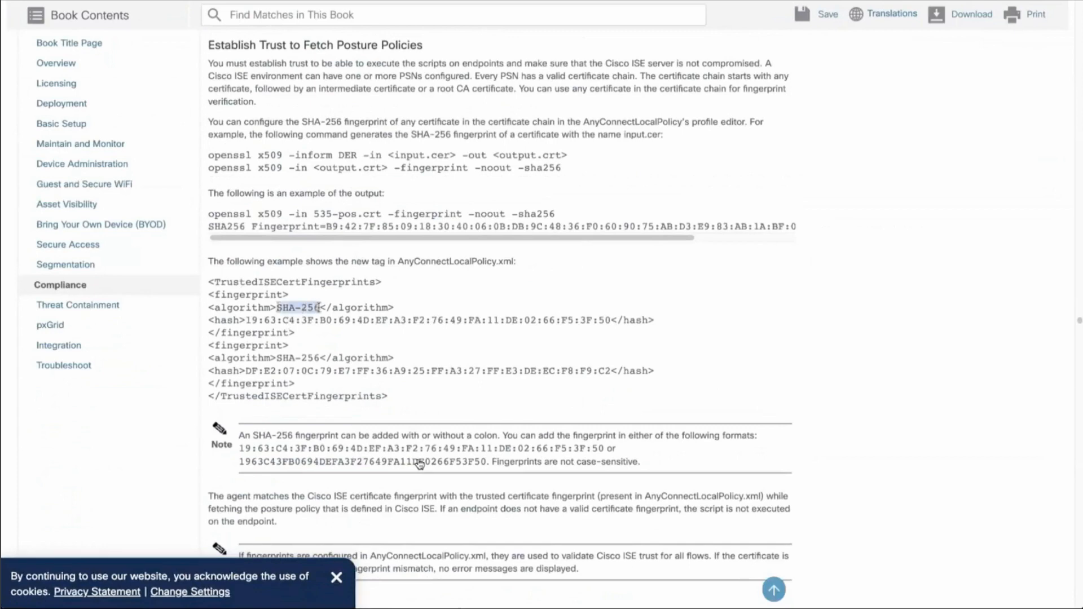
left_click_drag(246, 320, 609, 319)
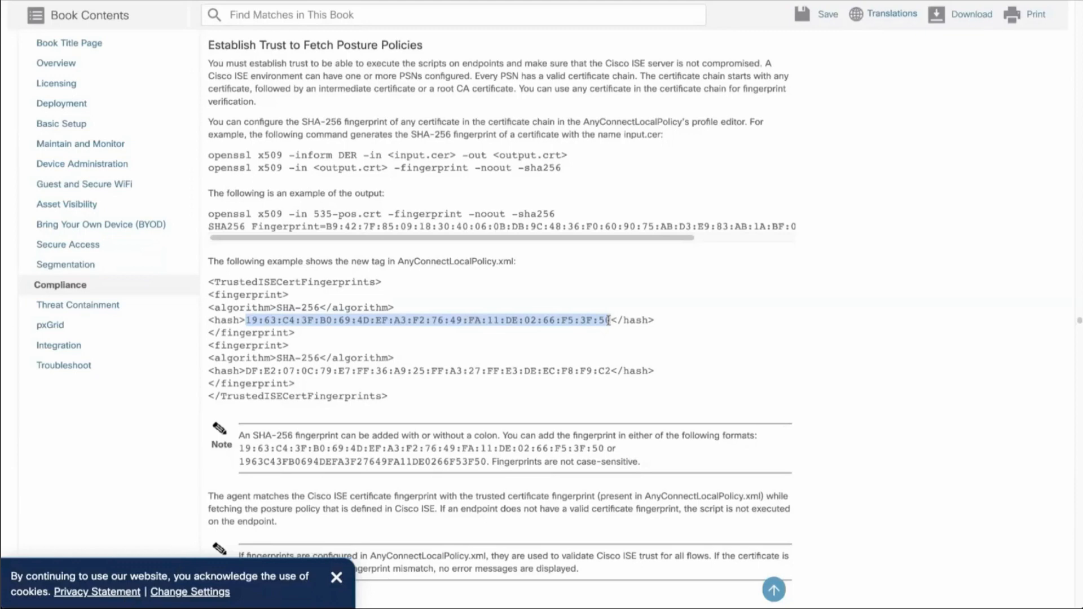
mouse_move(150, 589)
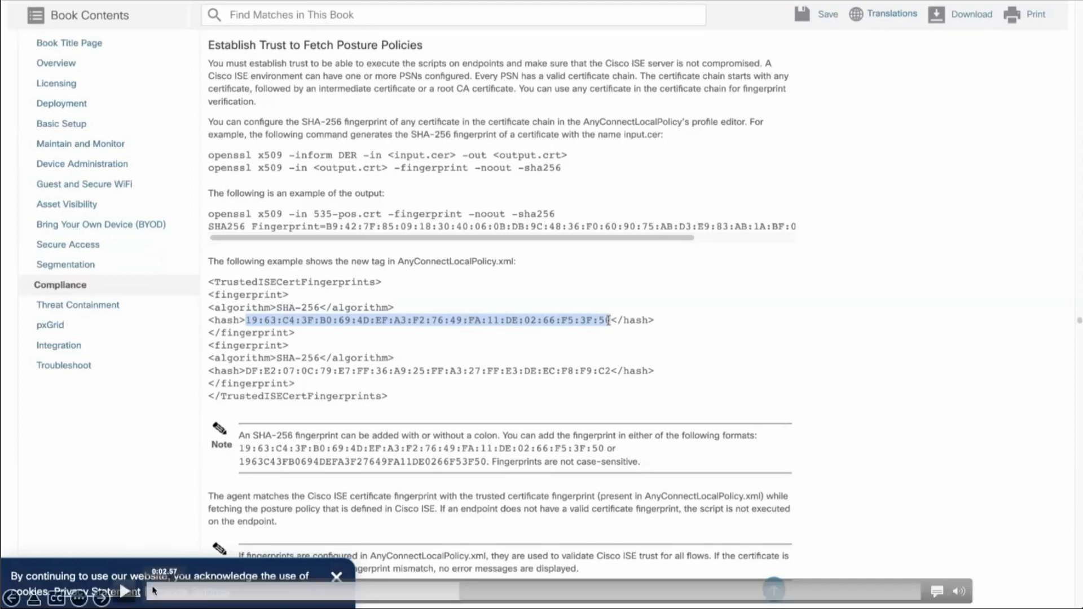
left_click(123, 592)
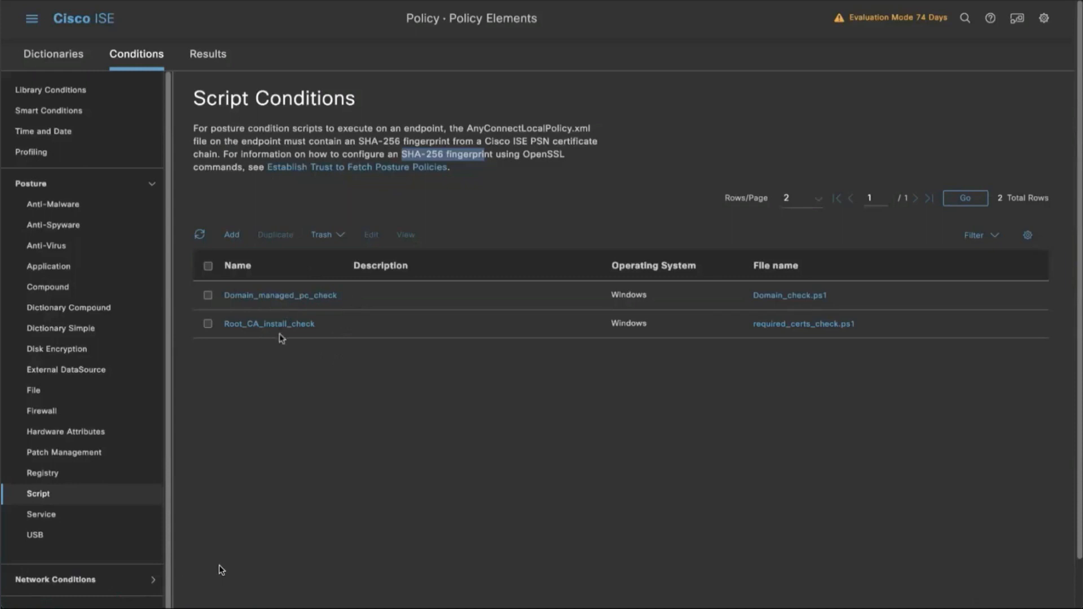
mouse_move(357, 554)
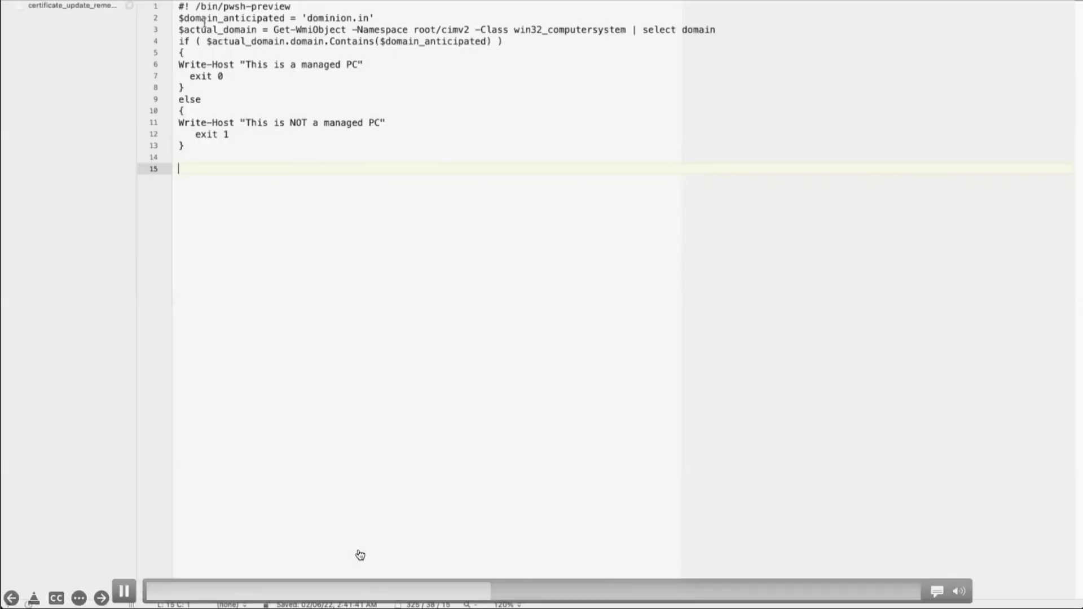
left_click(124, 591)
left_click(124, 591)
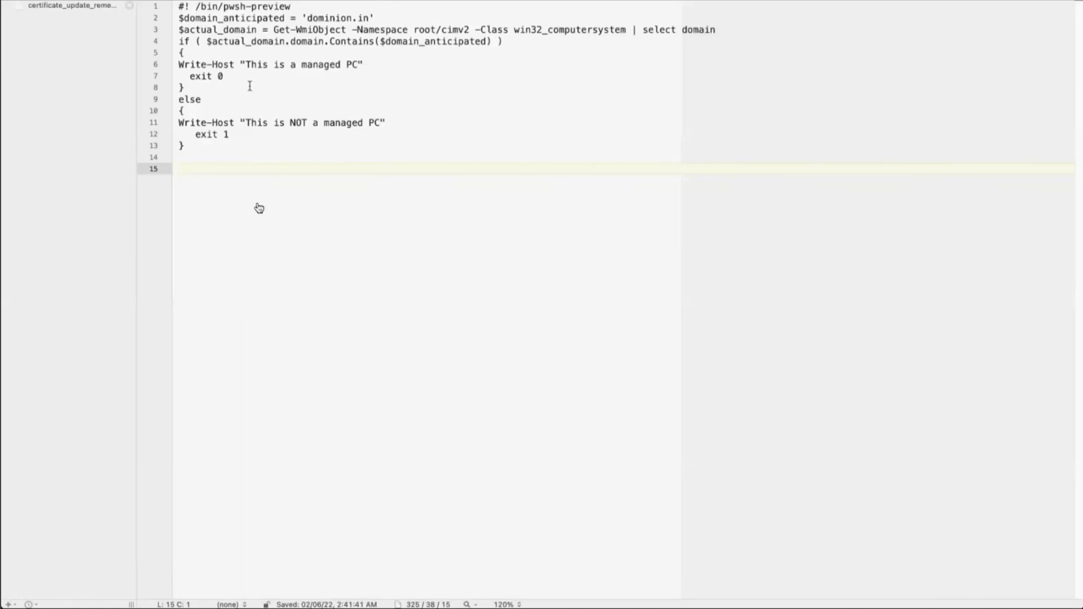
Examine the whole domain check script, including its managed and unmanaged PC exit codes.
mouse_move(263, 103)
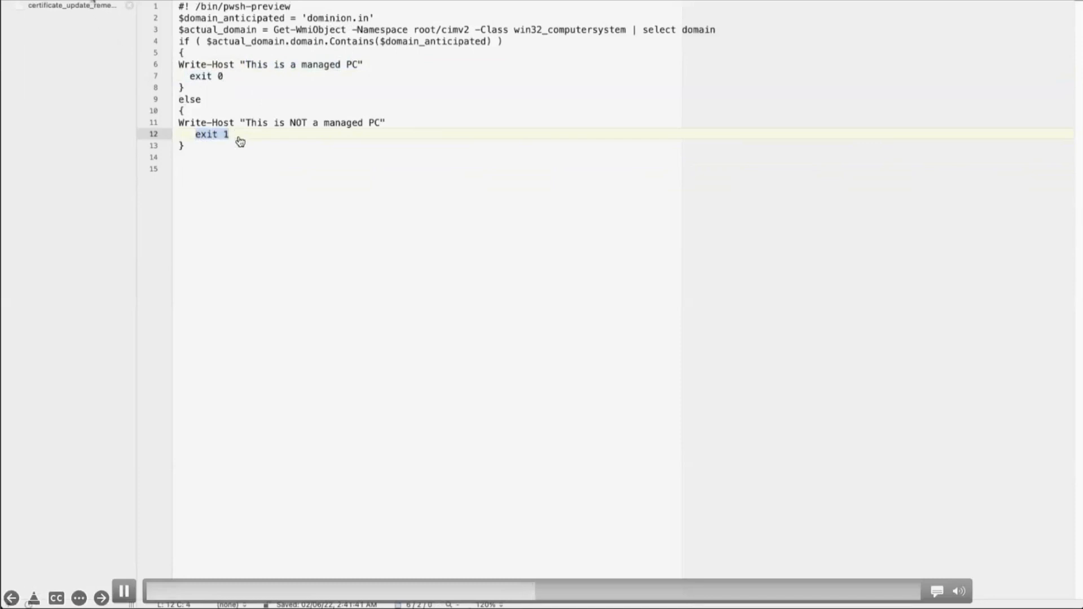
left_click_drag(176, 5, 233, 147)
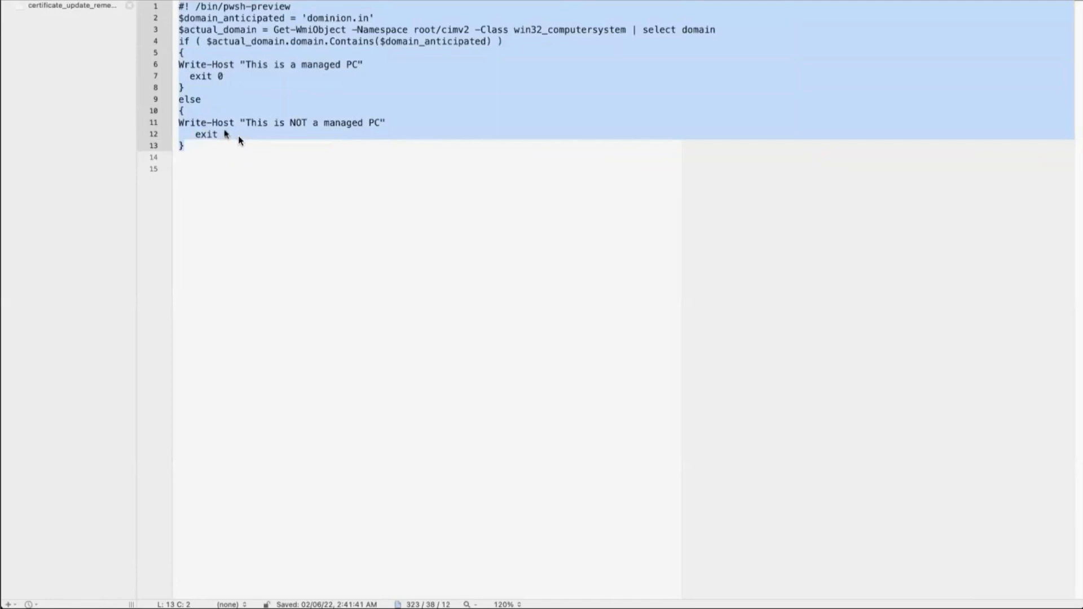
left_click(233, 156)
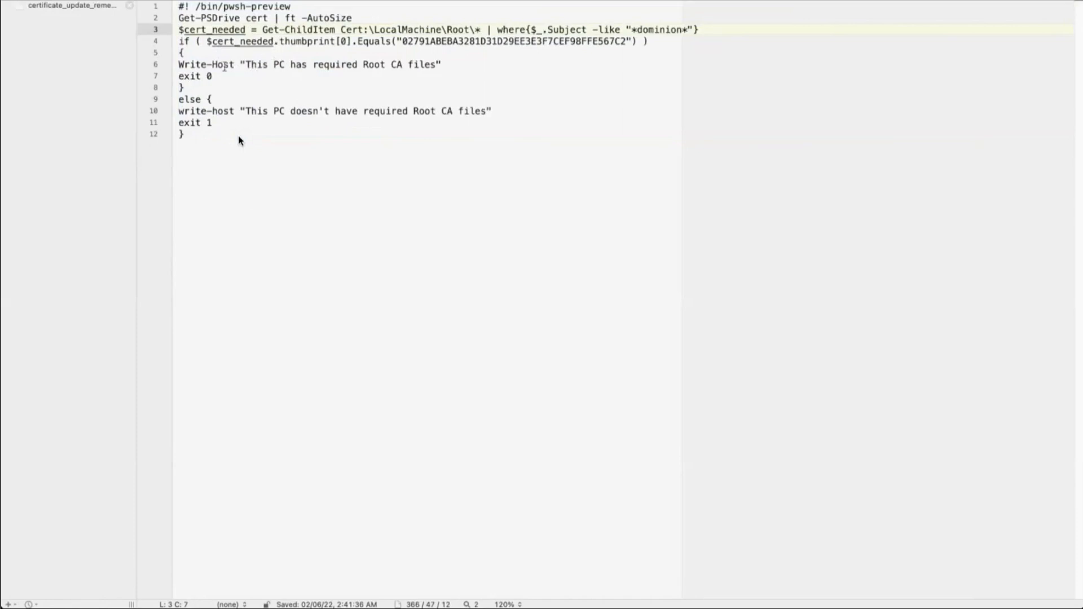
Examine the root CA thumbprint comparison and the success and failure exit codes in the required certificates script.
left_click_drag(402, 42, 626, 44)
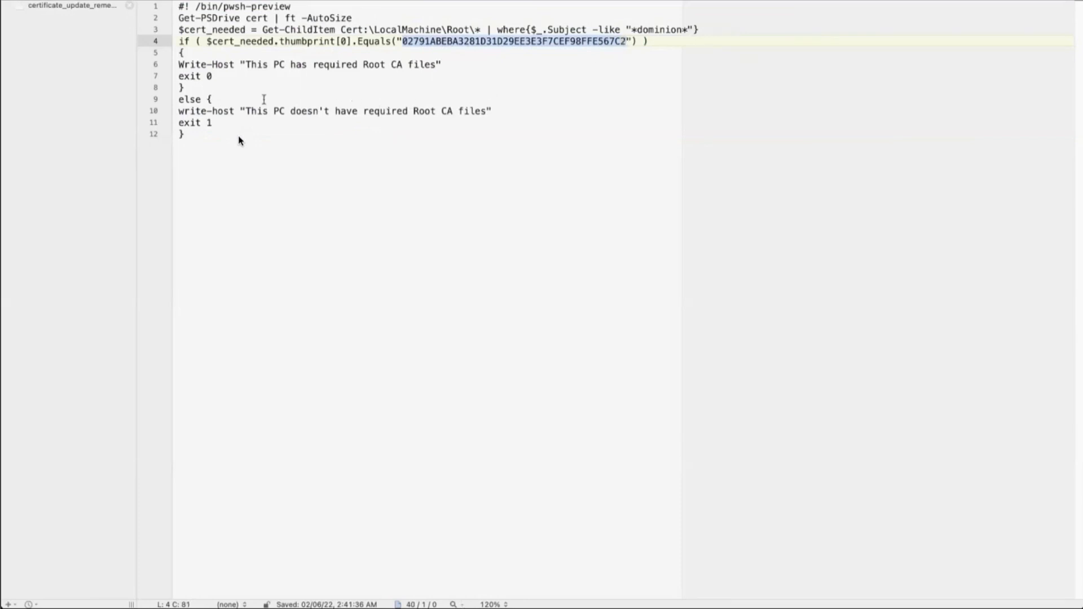
left_click_drag(179, 75, 220, 77)
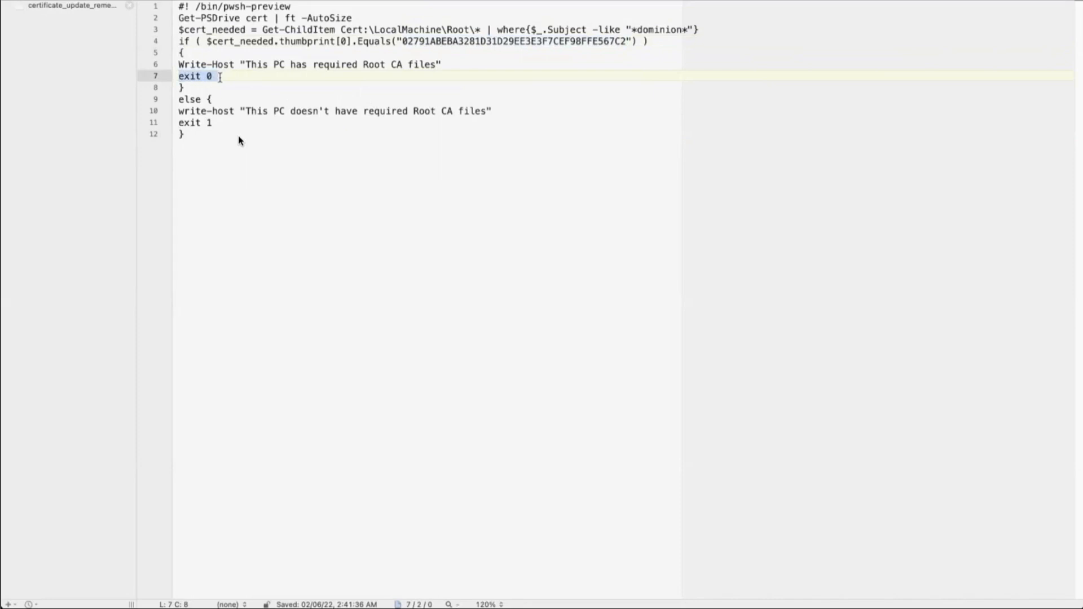
left_click_drag(212, 122, 178, 122)
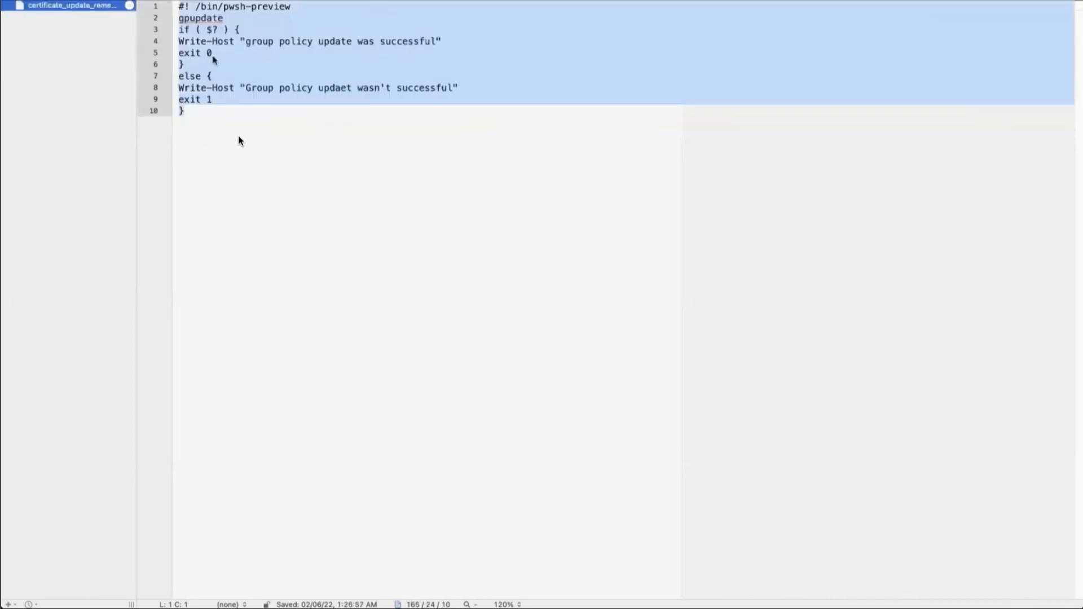
Examine the gpupdate command in the certificate update remediation script.
left_click(231, 100)
left_click_drag(184, 18, 218, 20)
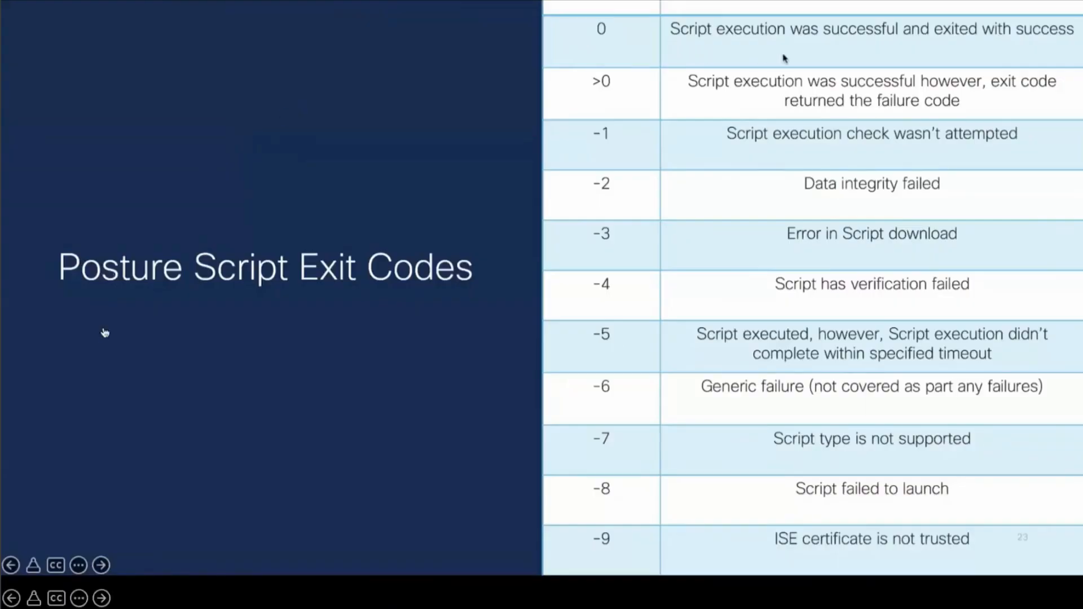
left_click(120, 592)
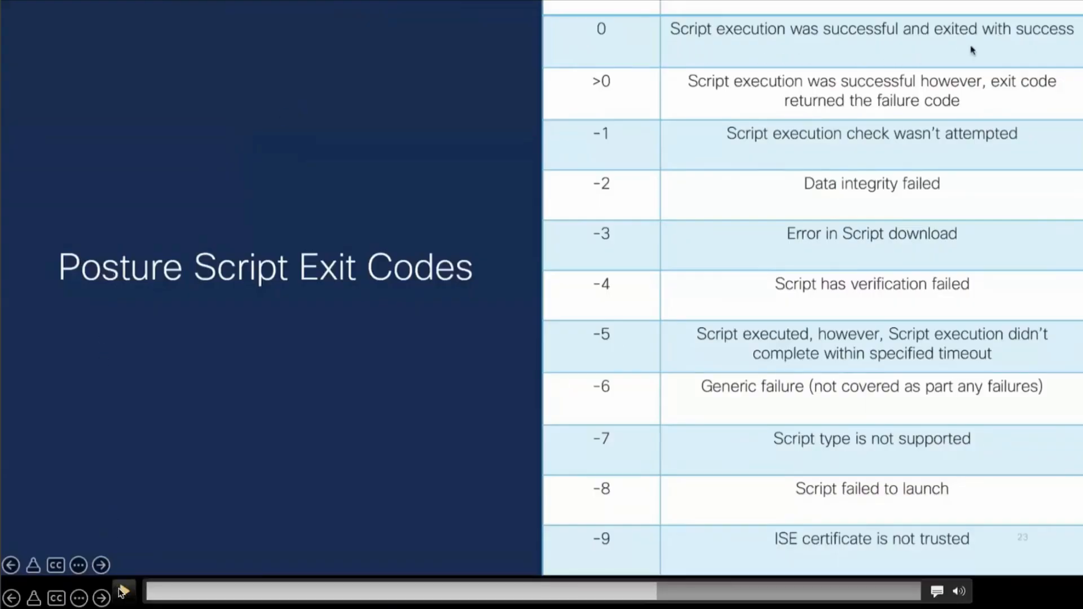
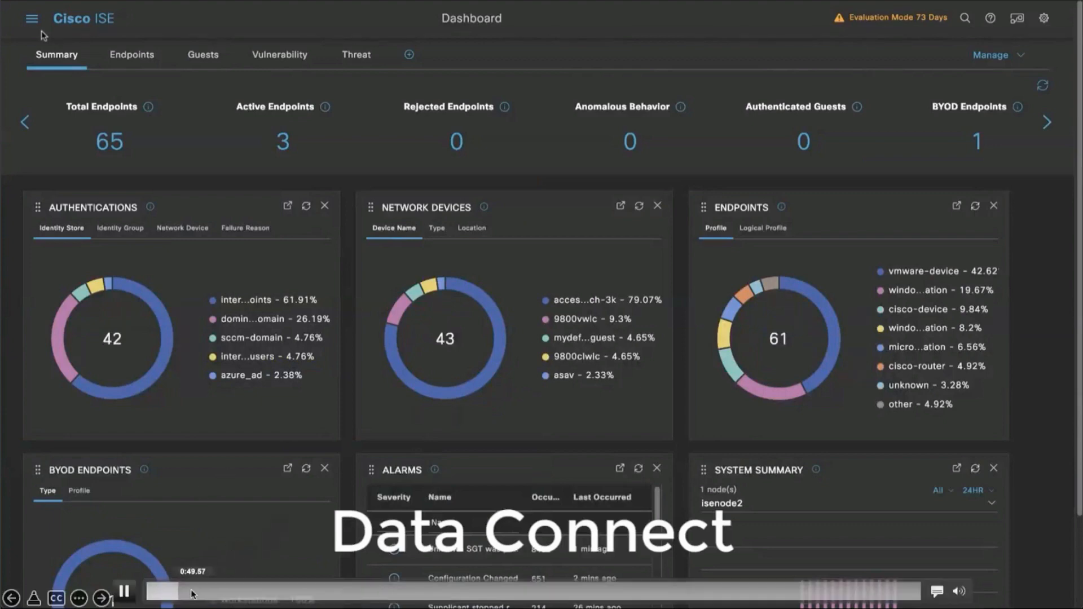
left_click(191, 591)
left_click(181, 592)
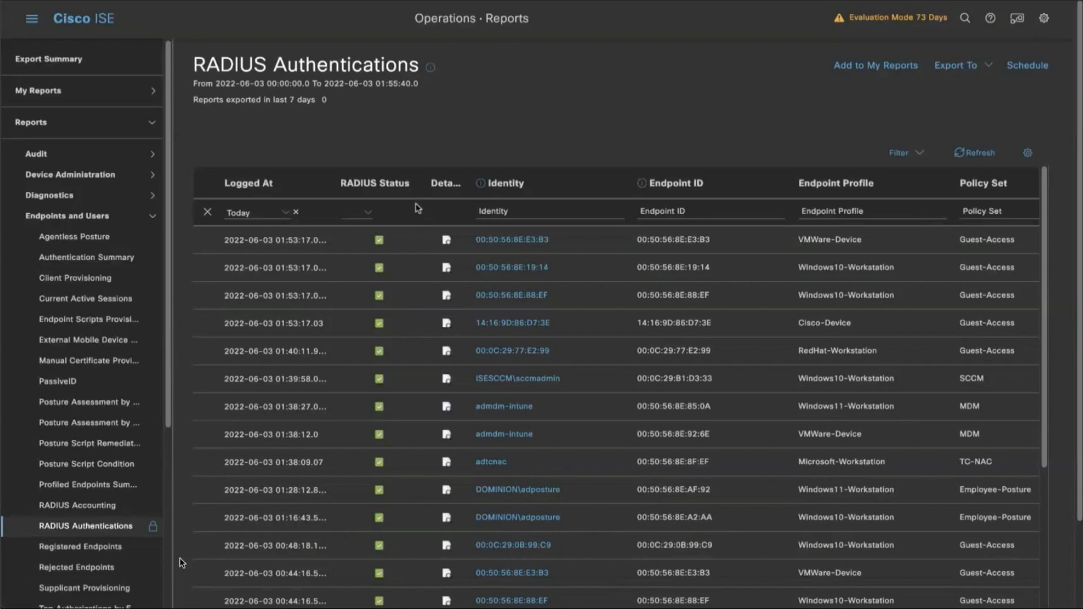
Open the Data Connect page in the system administration settings, enable Data Connect and save.
left_click(32, 25)
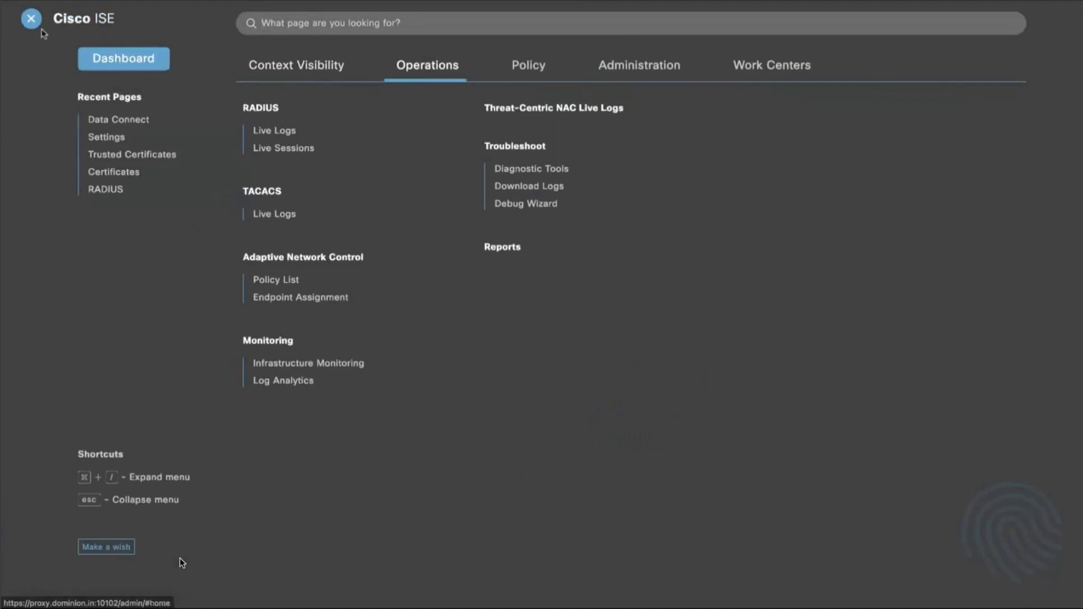
left_click(642, 78)
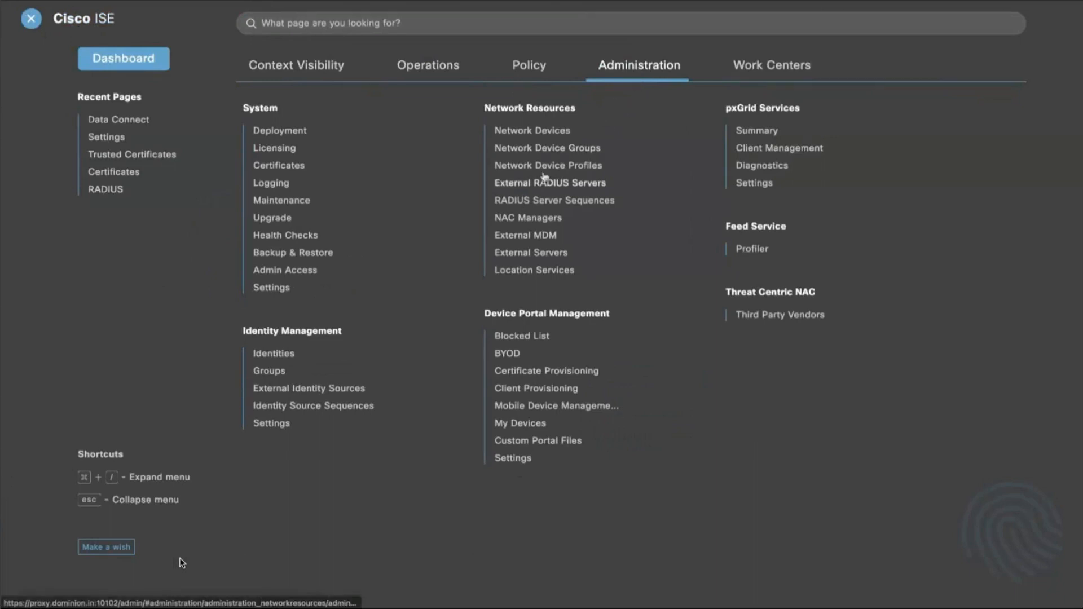
left_click(279, 291)
left_click(126, 438)
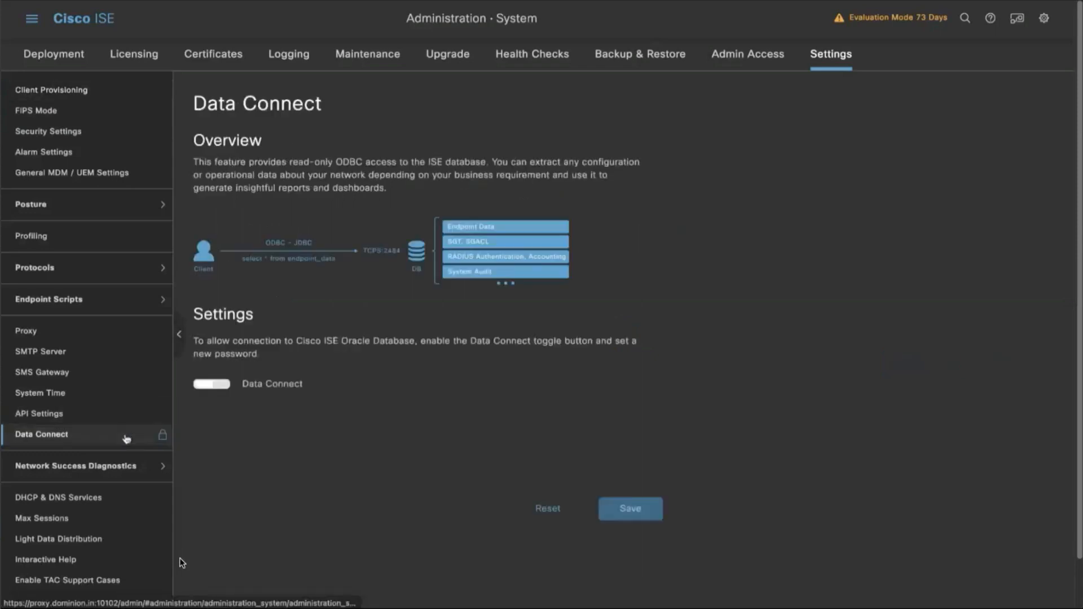
left_click(225, 389)
left_click(613, 507)
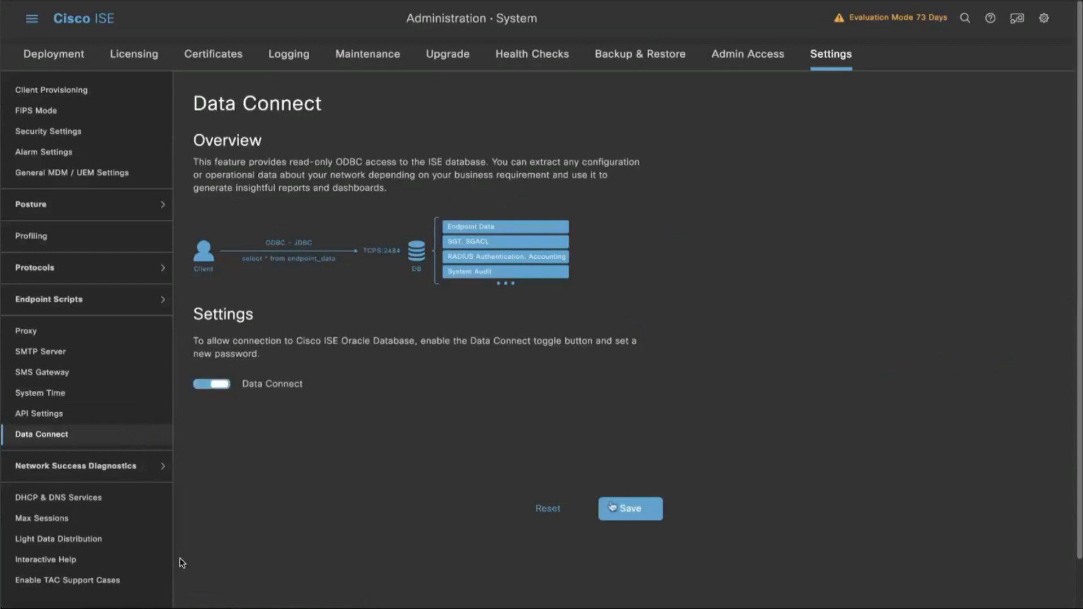
Enter and confirm a new Data Connect password and save the settings.
type("•••••••••••••")
double_click(276, 449)
type("•••••••••••••")
mouse_move(382, 423)
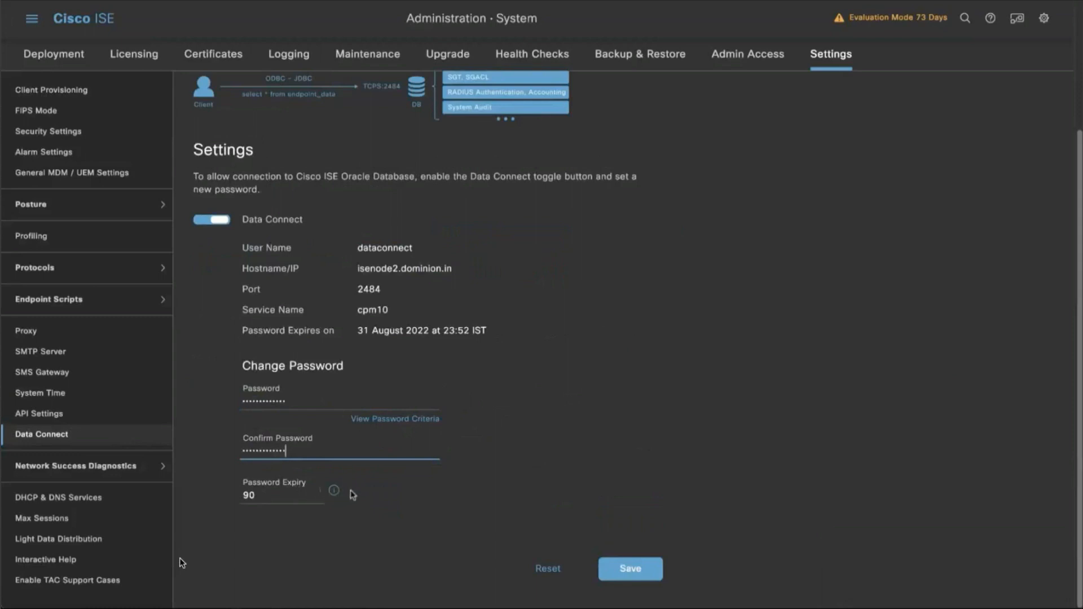
left_click(605, 574)
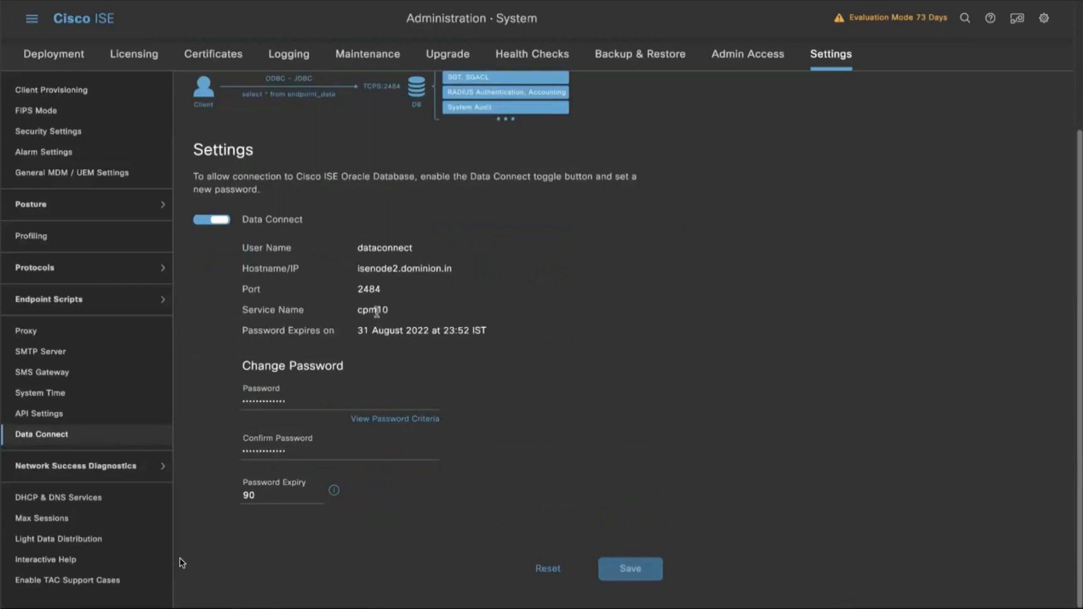
Review the Data Connect connection details: user name, hostname, port and service name.
double_click(364, 249)
double_click(367, 269)
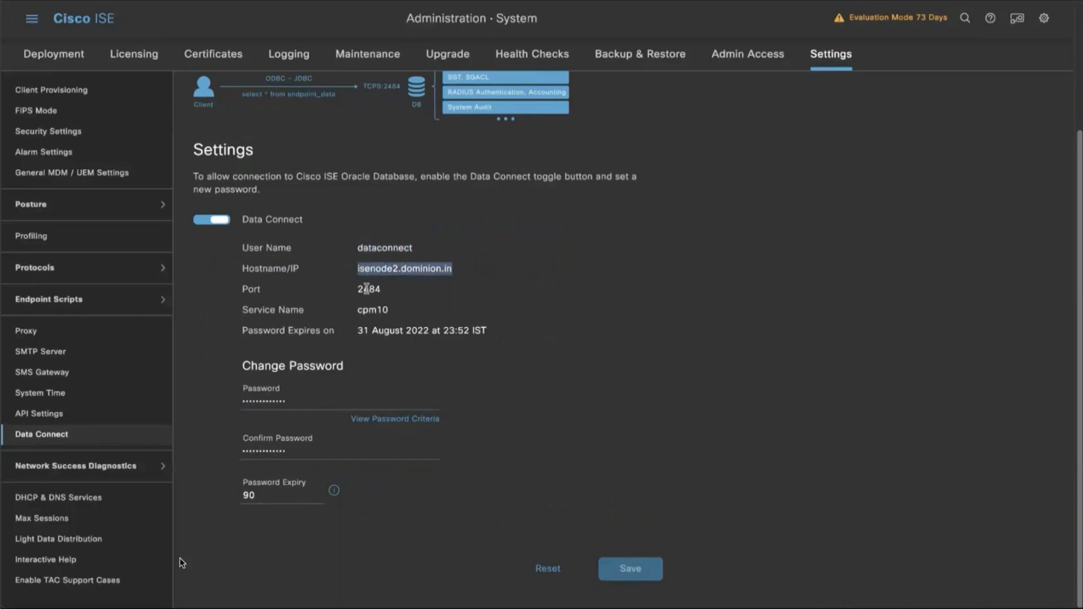
double_click(367, 290)
double_click(367, 310)
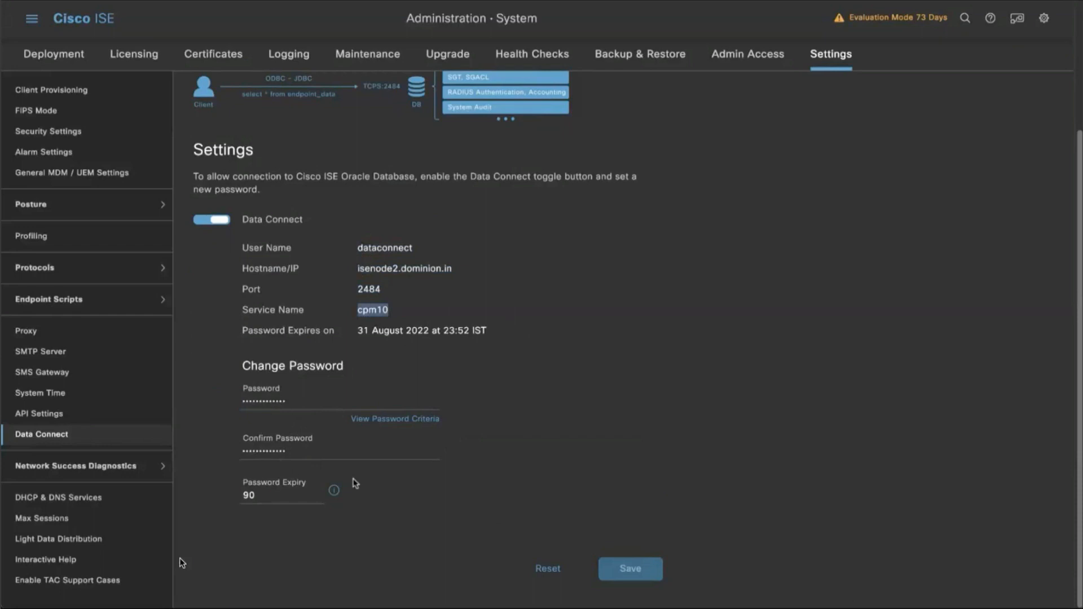
left_click(377, 249)
Export the Data Connect Certificate from the trusted certificates.
left_click(226, 63)
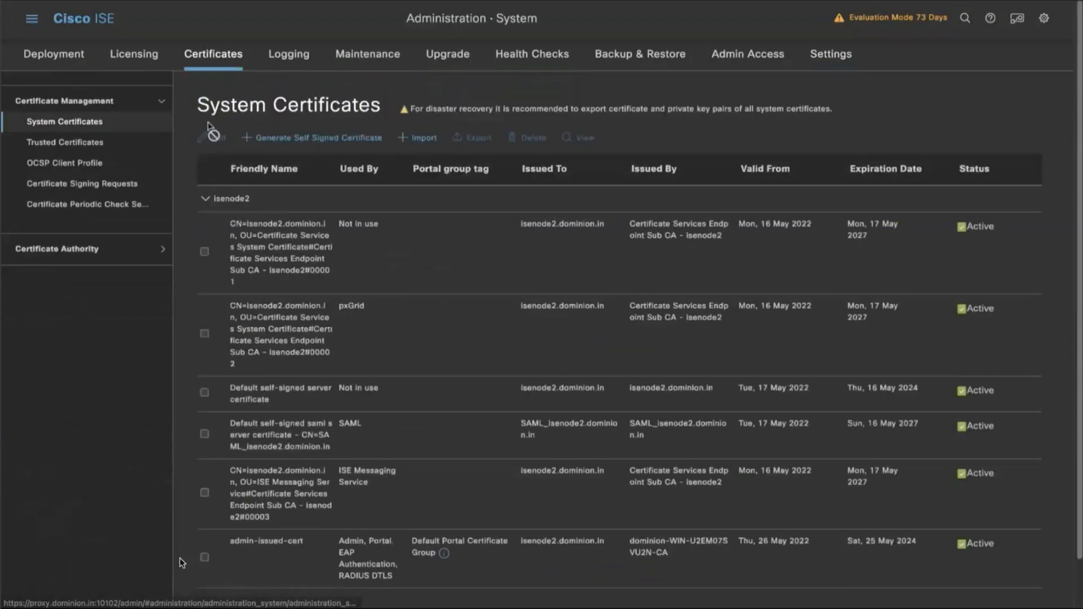
left_click(132, 145)
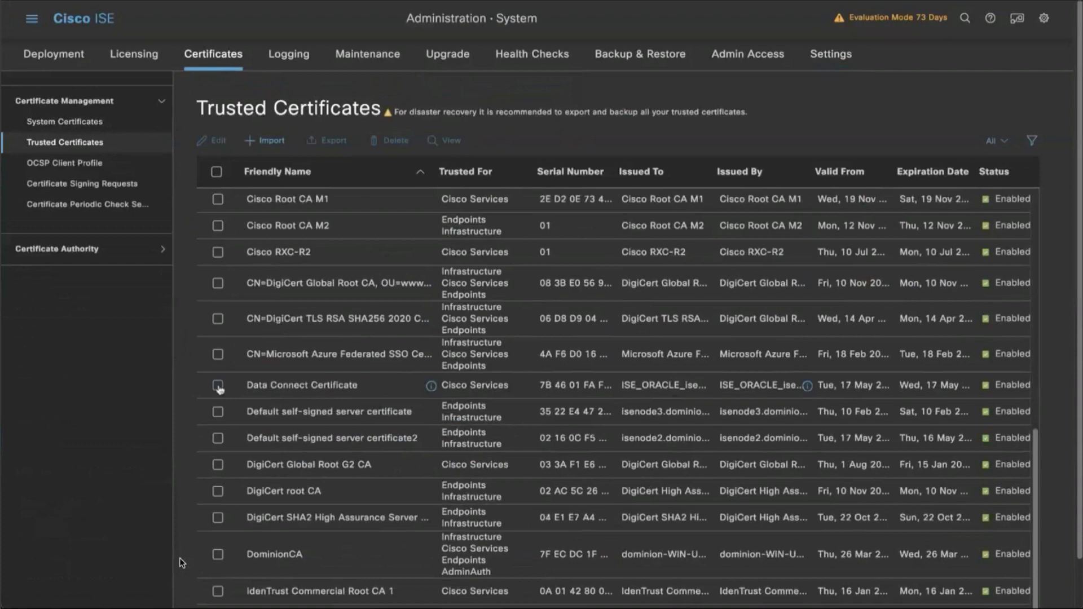
left_click(218, 386)
left_click(333, 142)
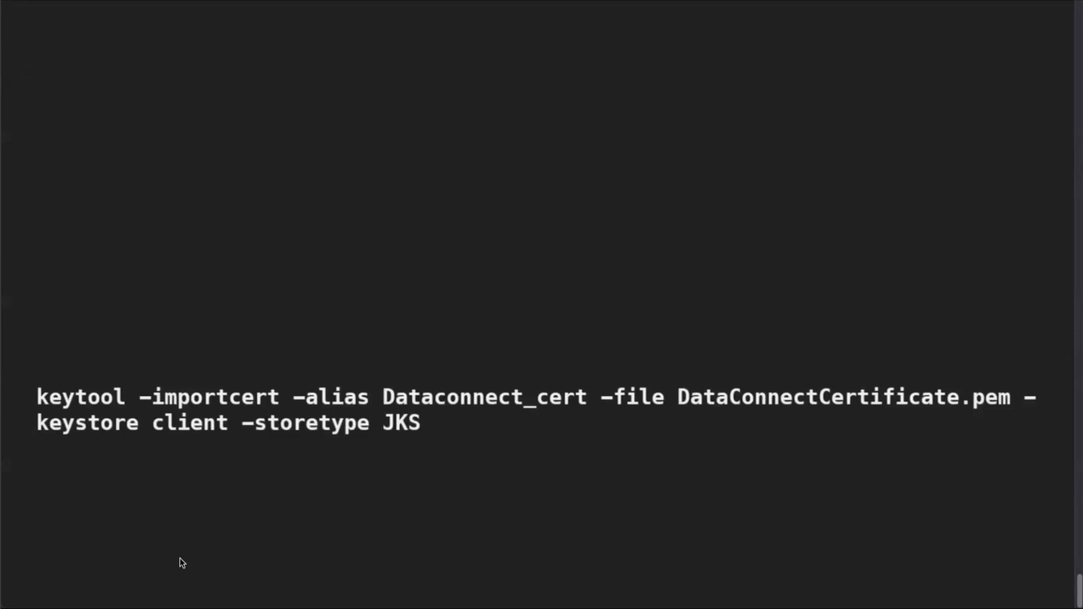
In the terminal, import the exported Data Connect certificate into a JKS keystore under alias Dataconnect_cert, supplying the keystore password and trusting the certificate.
key("Return")
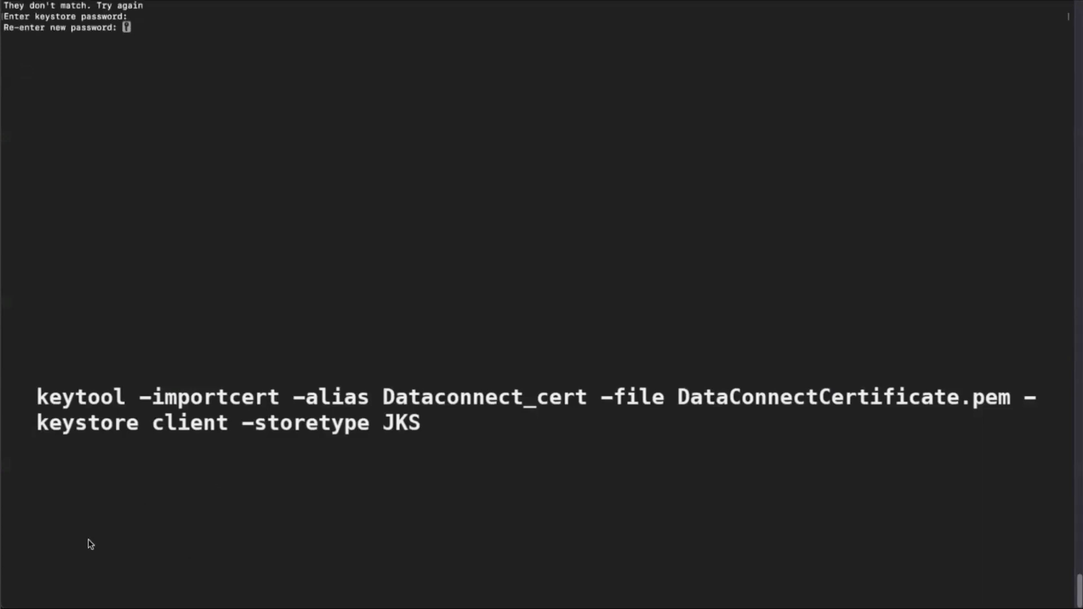
mouse_move(158, 584)
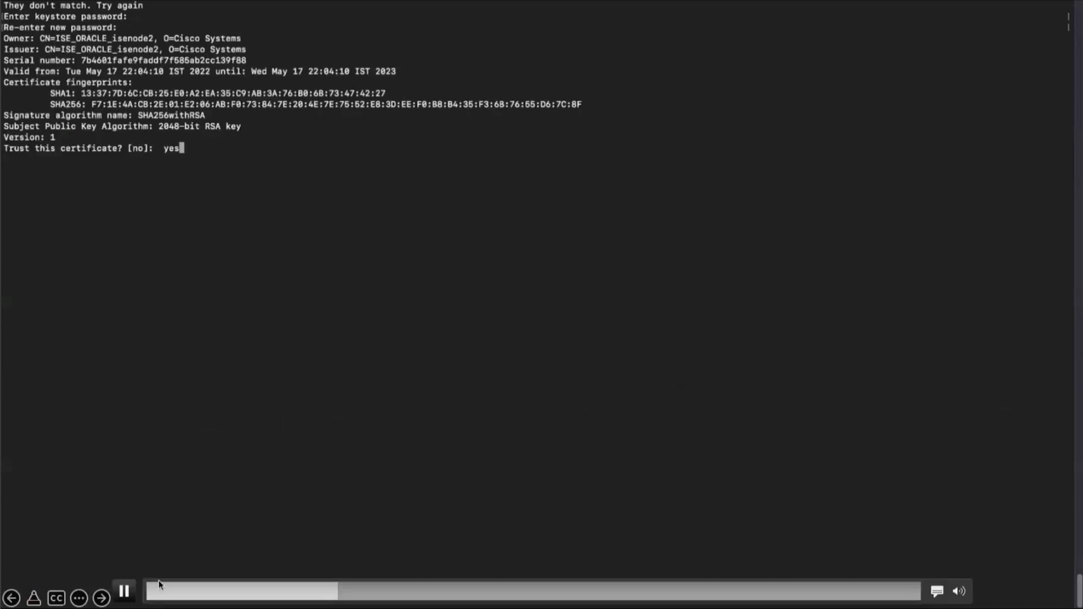
key("space")
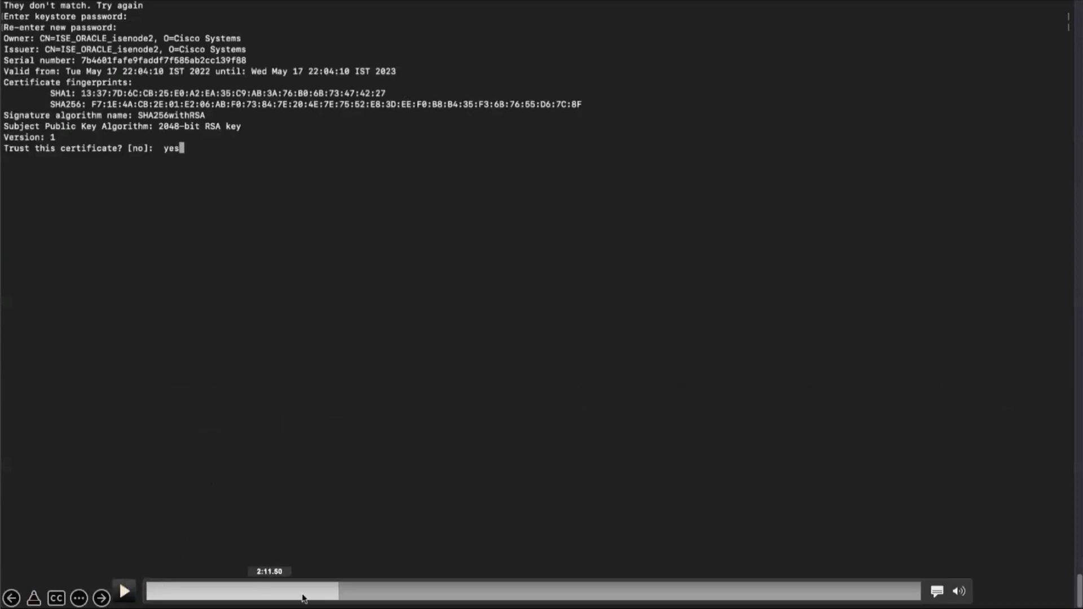
left_click(326, 595)
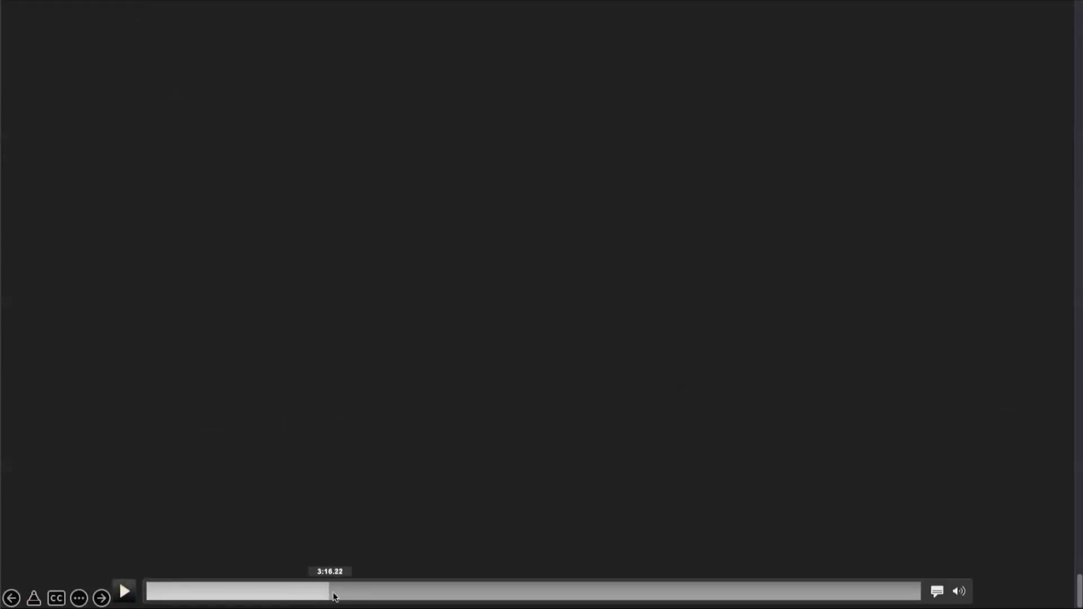
left_click(332, 594)
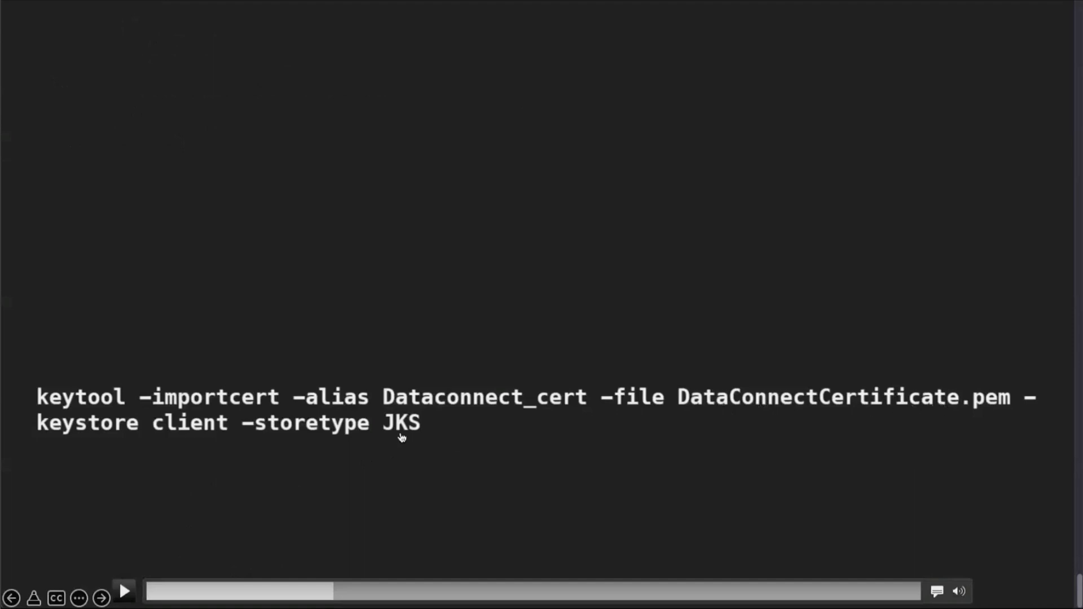
left_click(127, 591)
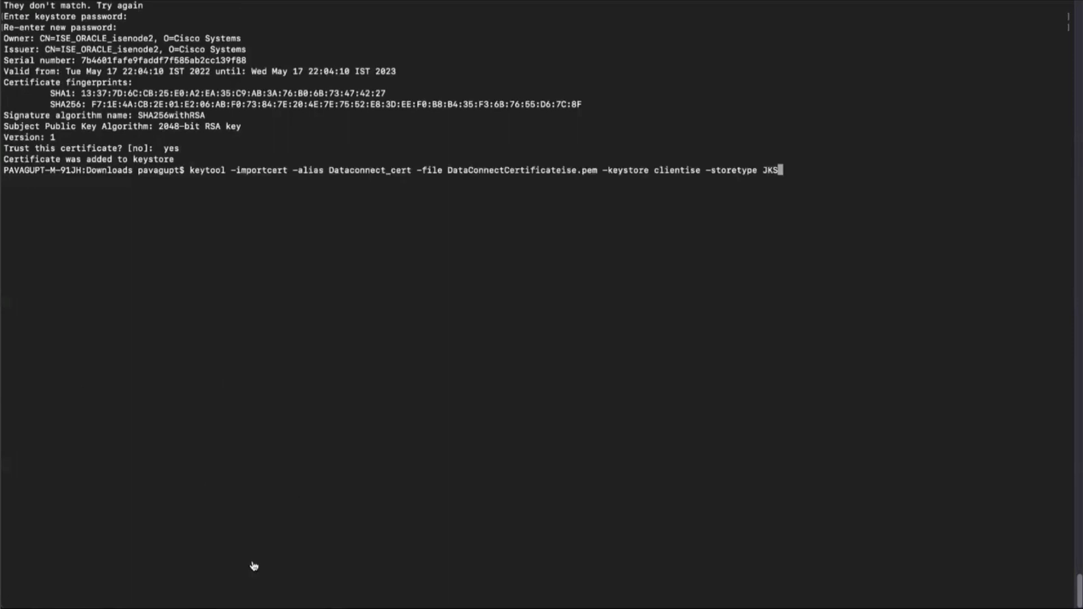
Open sqldeveloper.conf from the SQLDeveloper.app bin folder in vi.
key("ctrl+u")
key("Up")
key("Up")
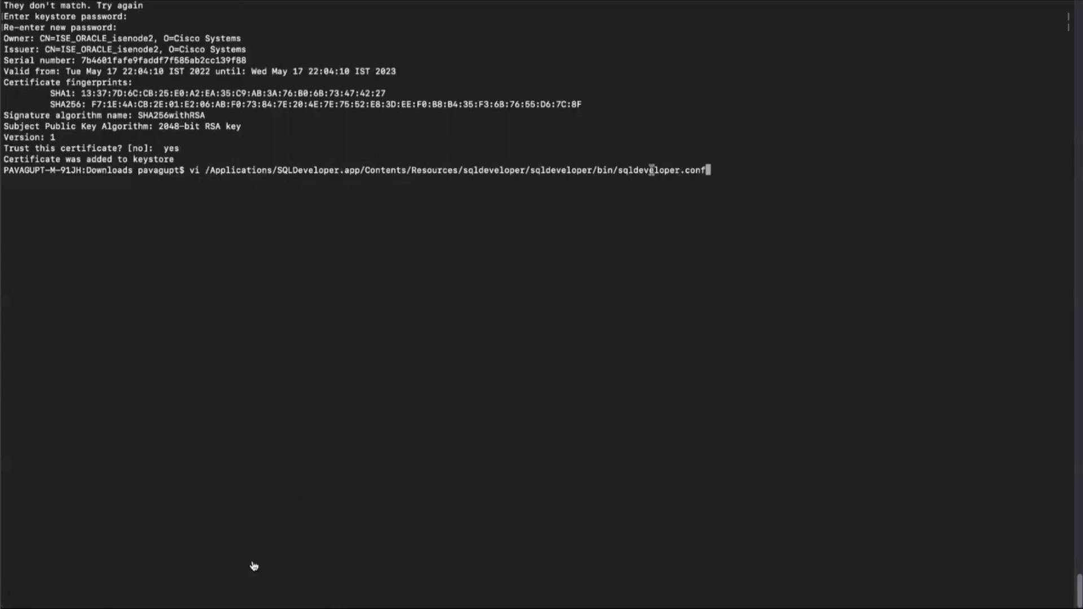
left_click_drag(618, 170, 702, 172)
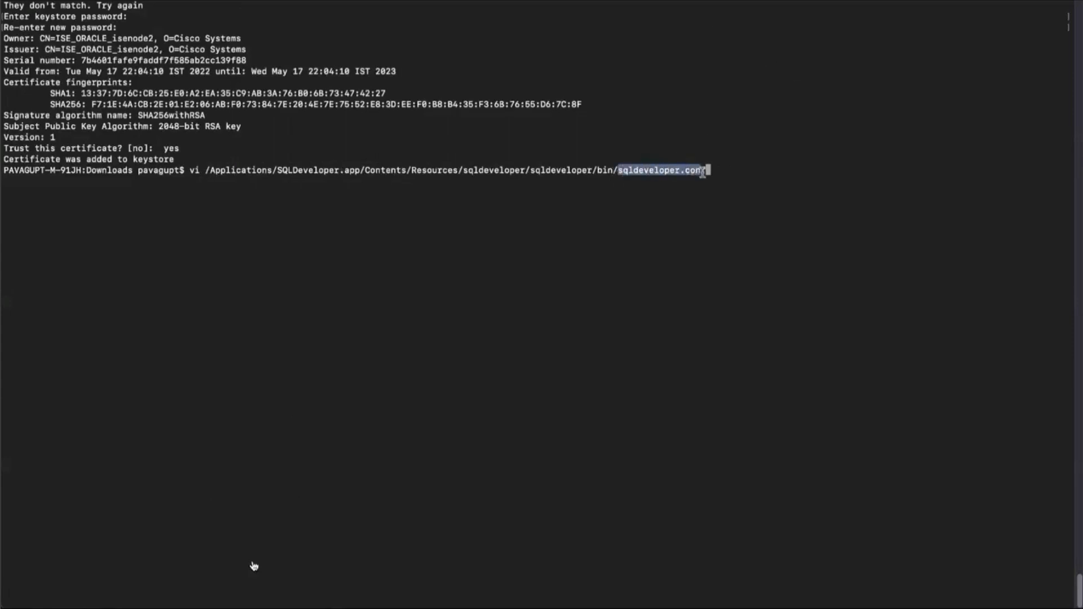
key("Return")
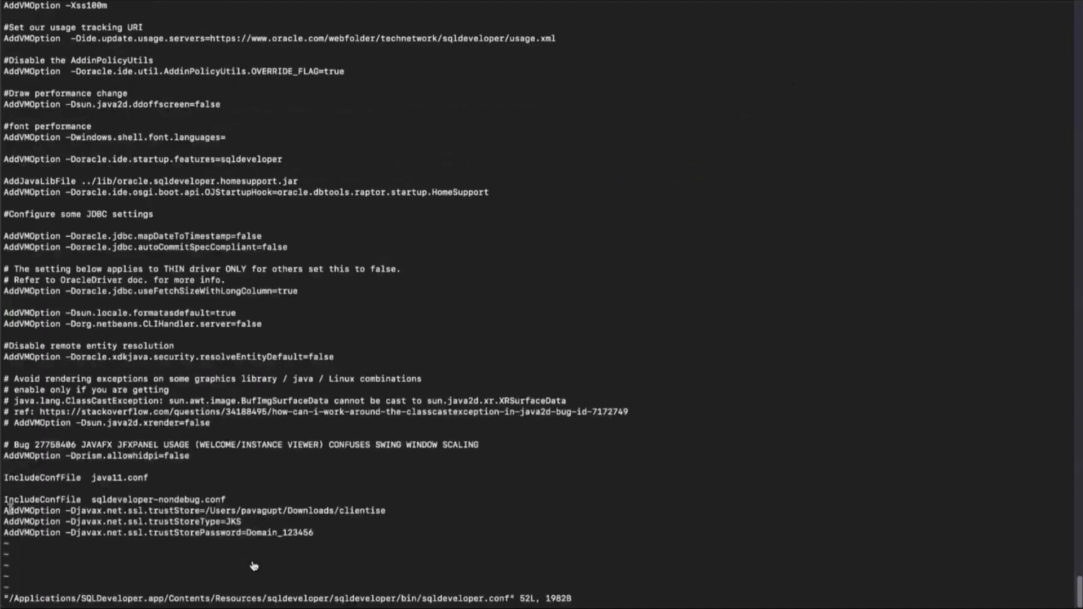
Examine the trustStore path, type and password options at the end of sqldeveloper.conf, and exit vi with :wq.
left_click_drag(5, 510, 257, 532)
double_click(344, 510)
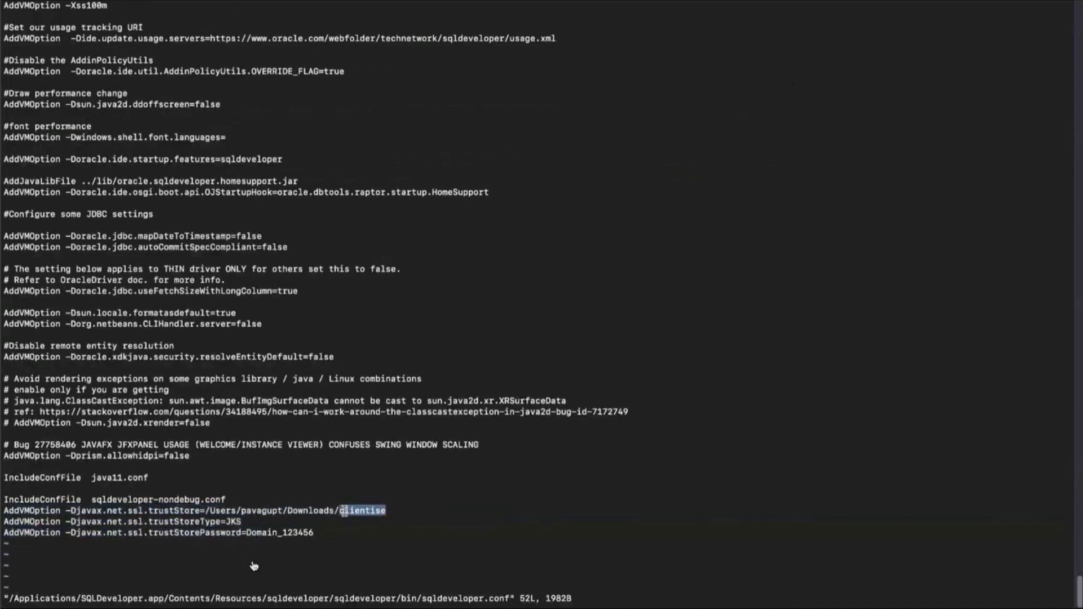
key("Right")
key("Right")
key("Right")
key("Left")
left_click_drag(247, 533, 381, 511)
left_click_drag(243, 521, 244, 522)
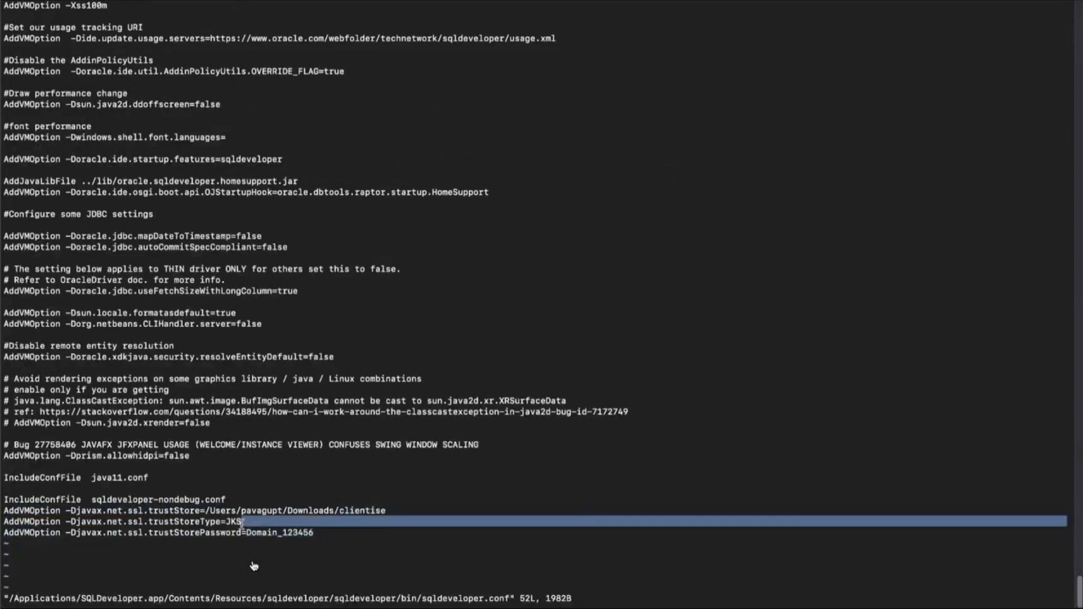
left_click(254, 565)
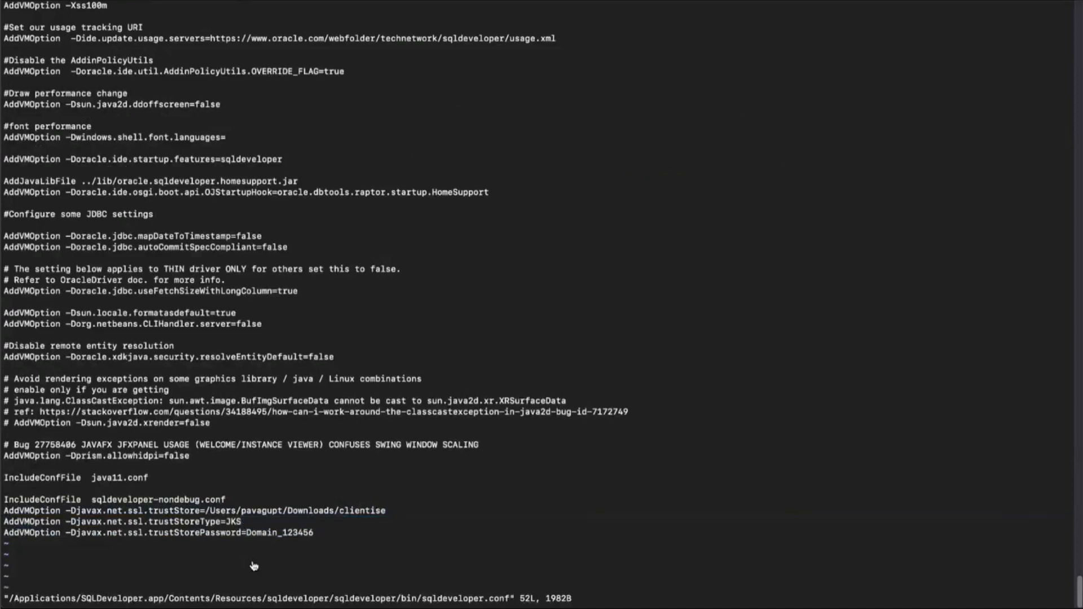
type(":wq")
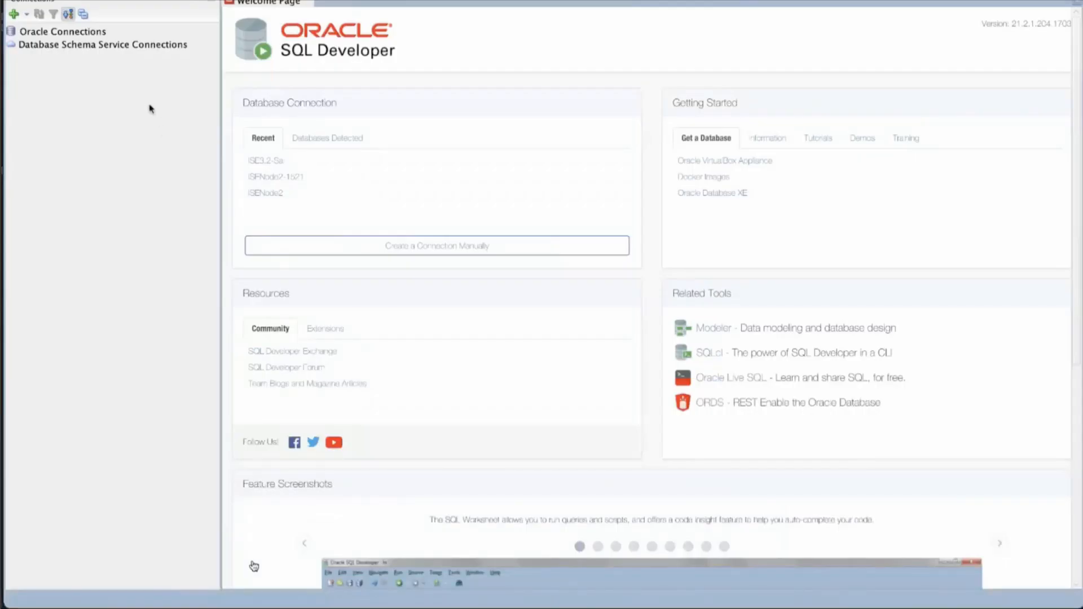
In Oracle SQL Developer, start a new database connection named ISE-Demo and enter dataconnect as its username.
left_click(15, 14)
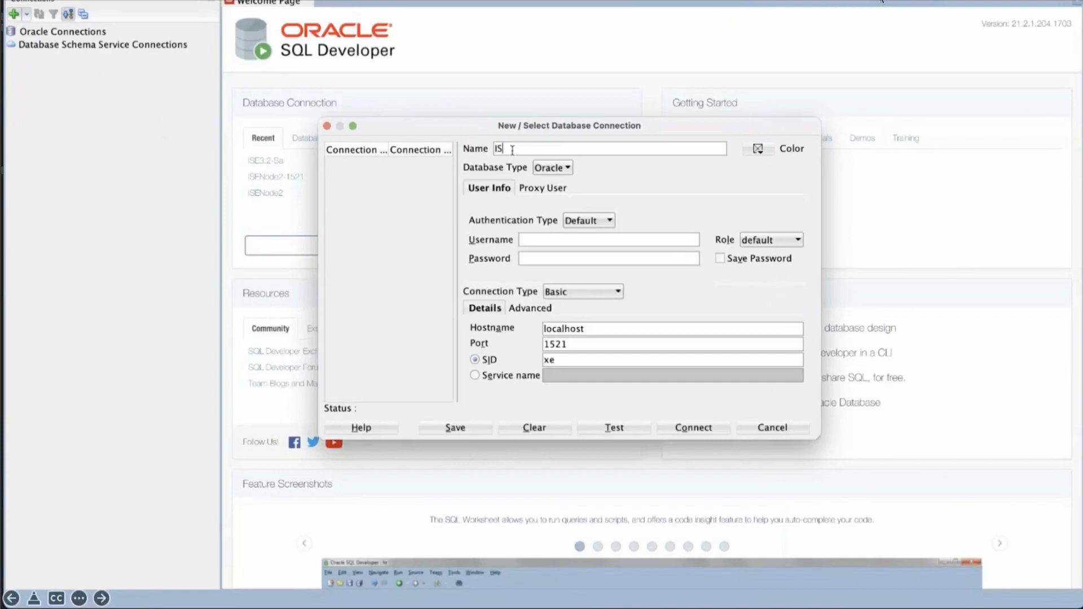
type("E-Demo")
left_click(540, 244)
type("datacon")
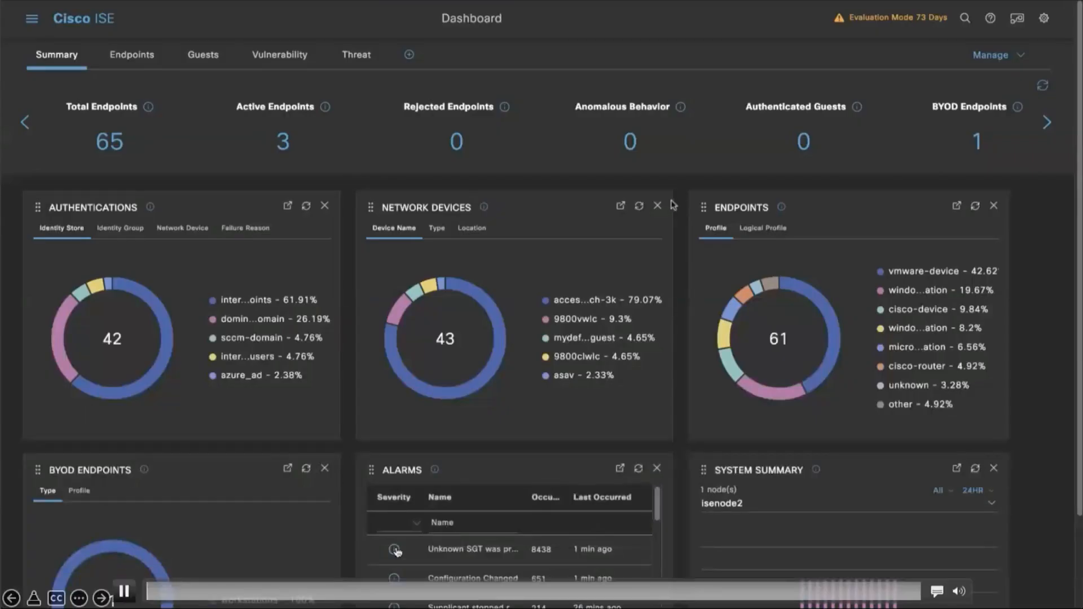
left_click(567, 592)
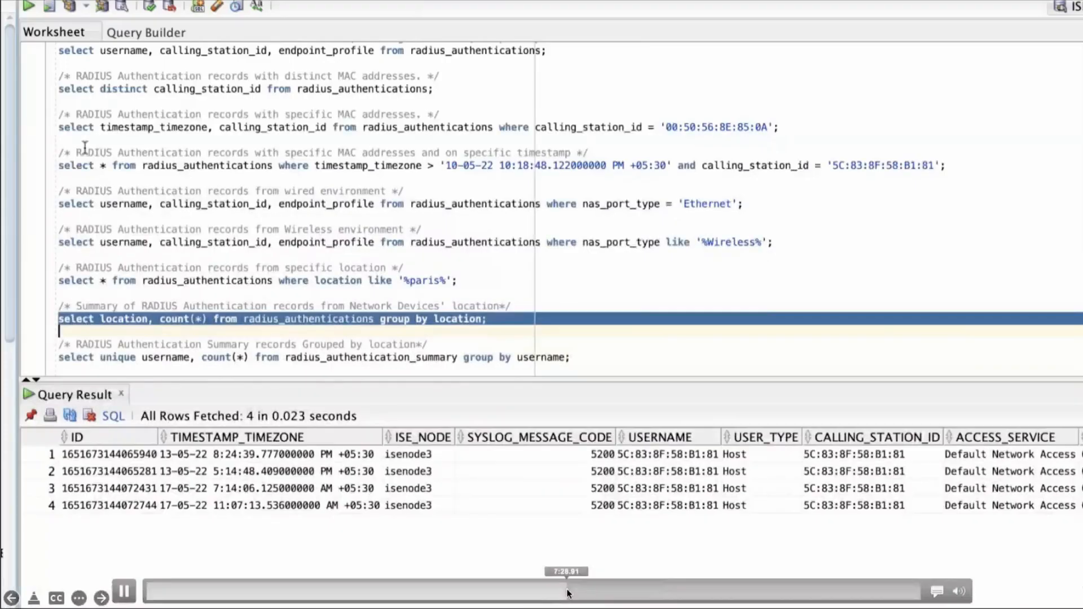
left_click(457, 593)
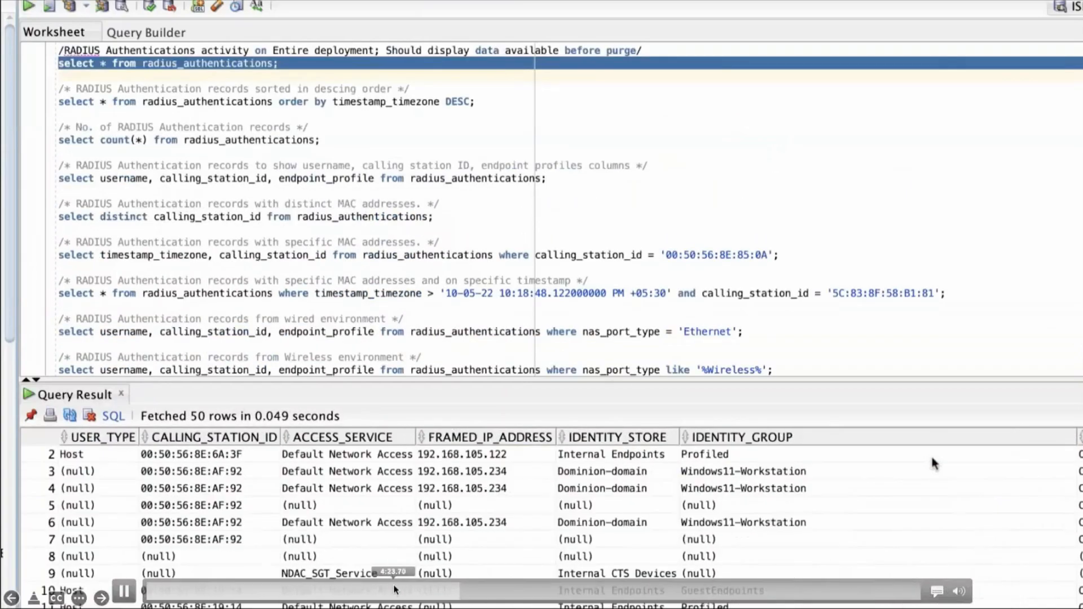
left_click(392, 591)
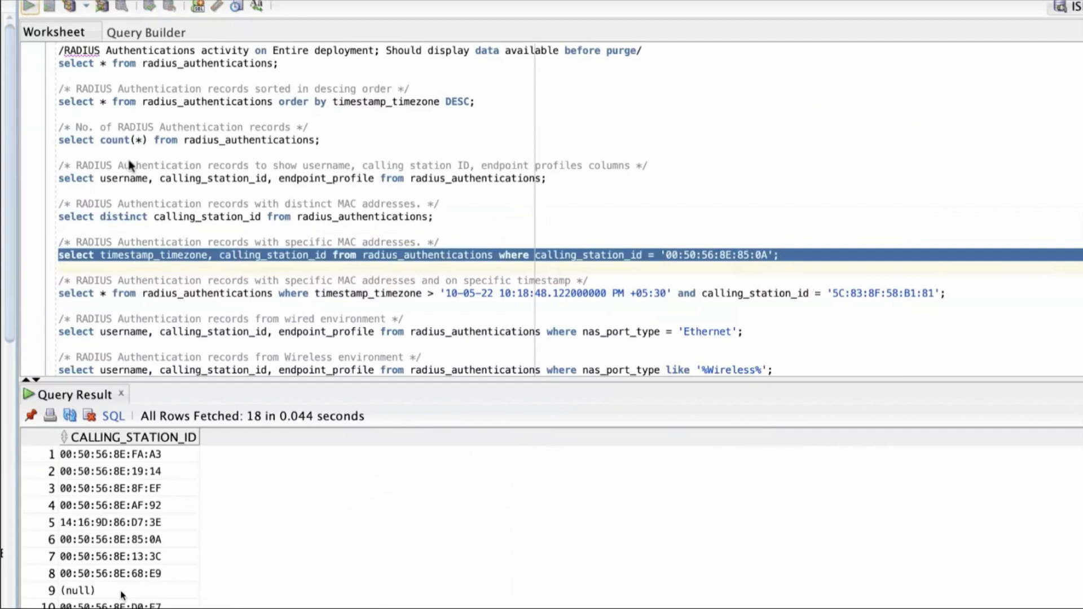
Run the query for RADIUS authentications after 10-05-22 10:18:48 PM with calling station ID 5C:83:8F:58:B1:81.
triple_click(166, 293)
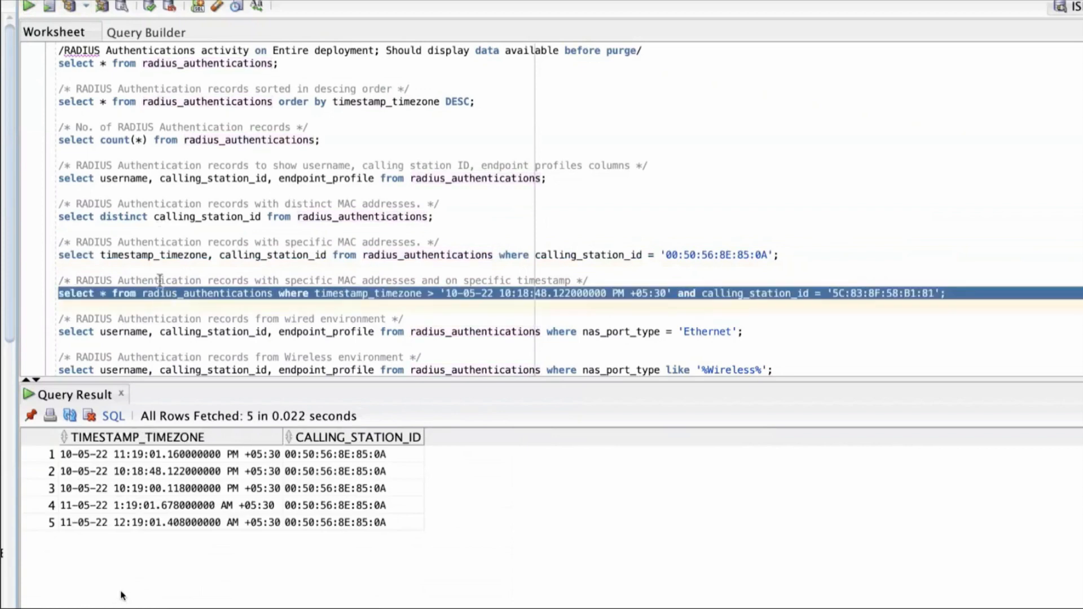
left_click(30, 8)
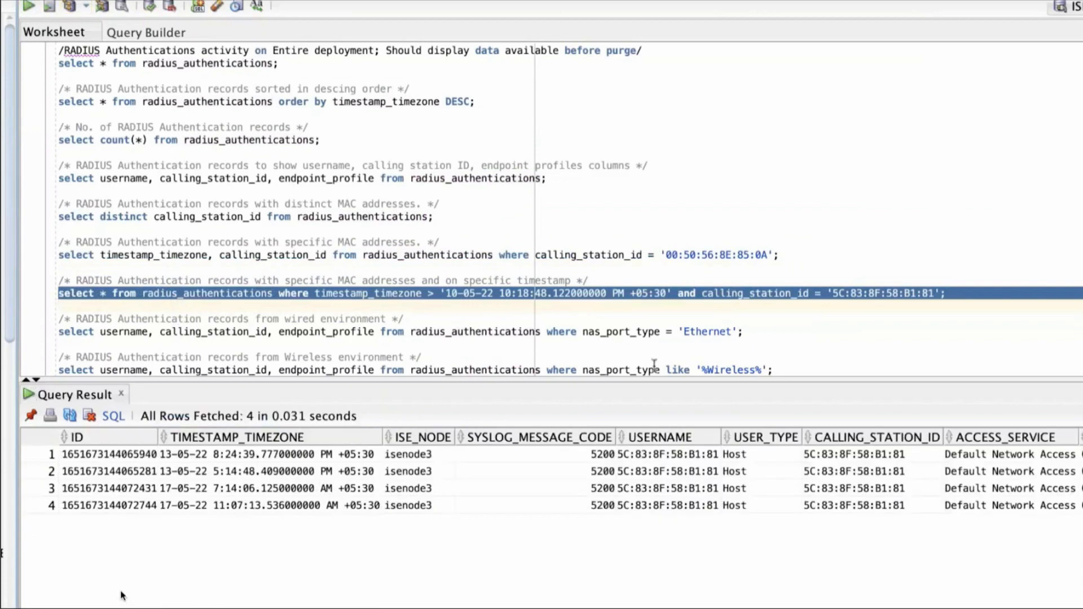
Run the wired environment query for nas_port_type 'Ethernet' and select the returned username, calling station ID and endpoint profile rows.
left_click_drag(684, 334, 733, 333)
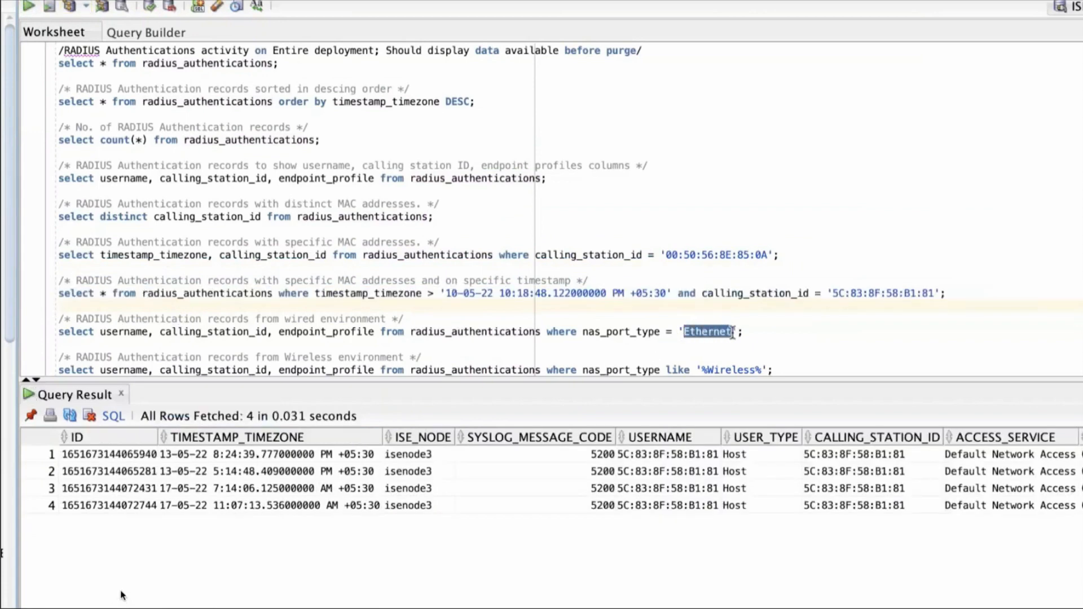
triple_click(353, 333)
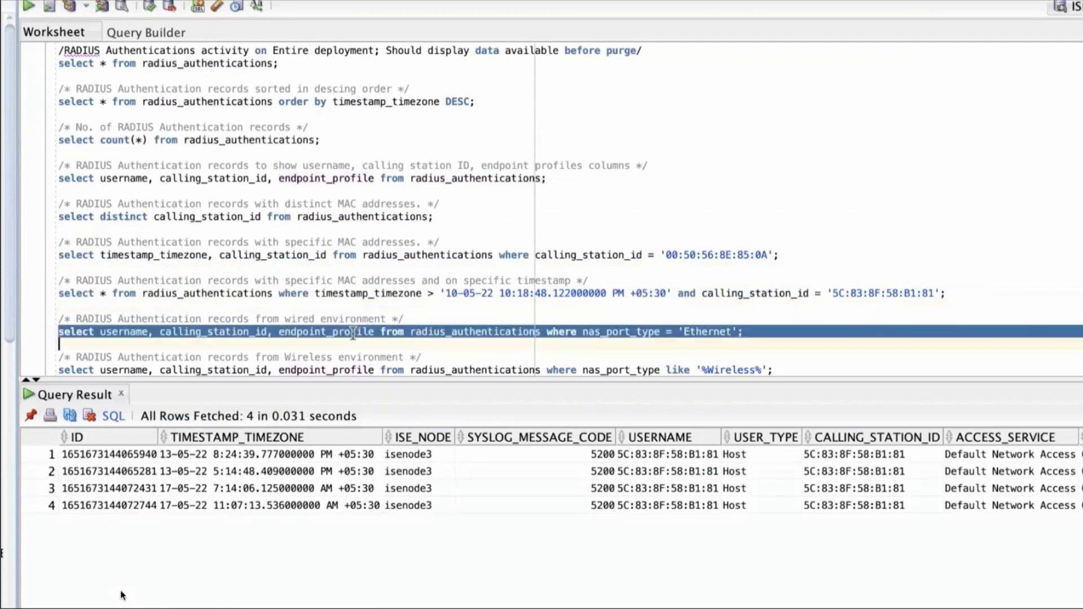
left_click(29, 7)
mouse_move(202, 464)
left_mouse_down()
mouse_move(122, 594)
mouse_move(445, 607)
left_mouse_up()
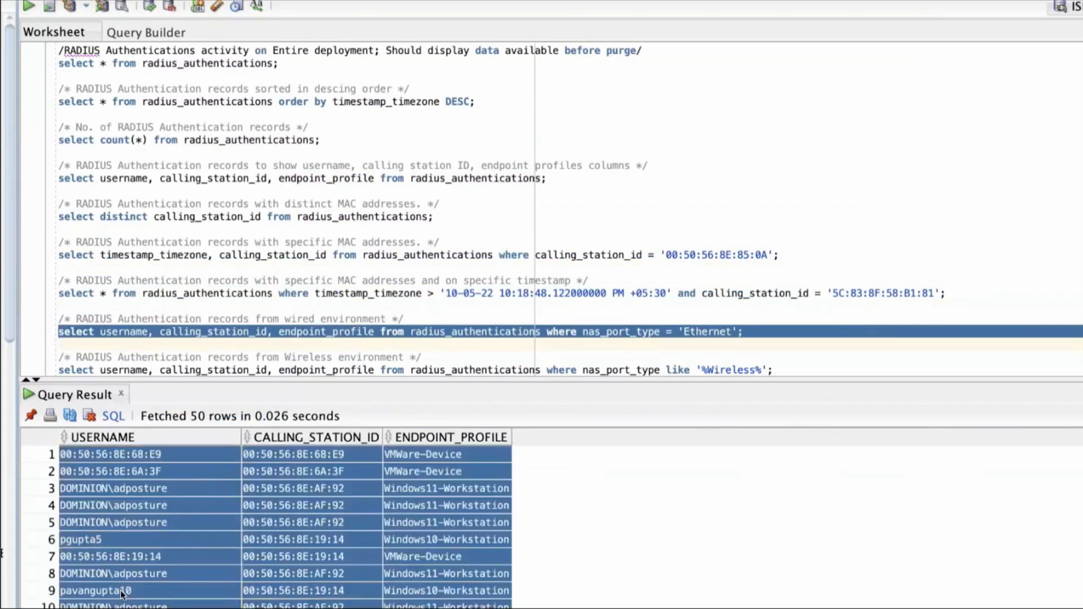
scroll(359, 295, "down", 3)
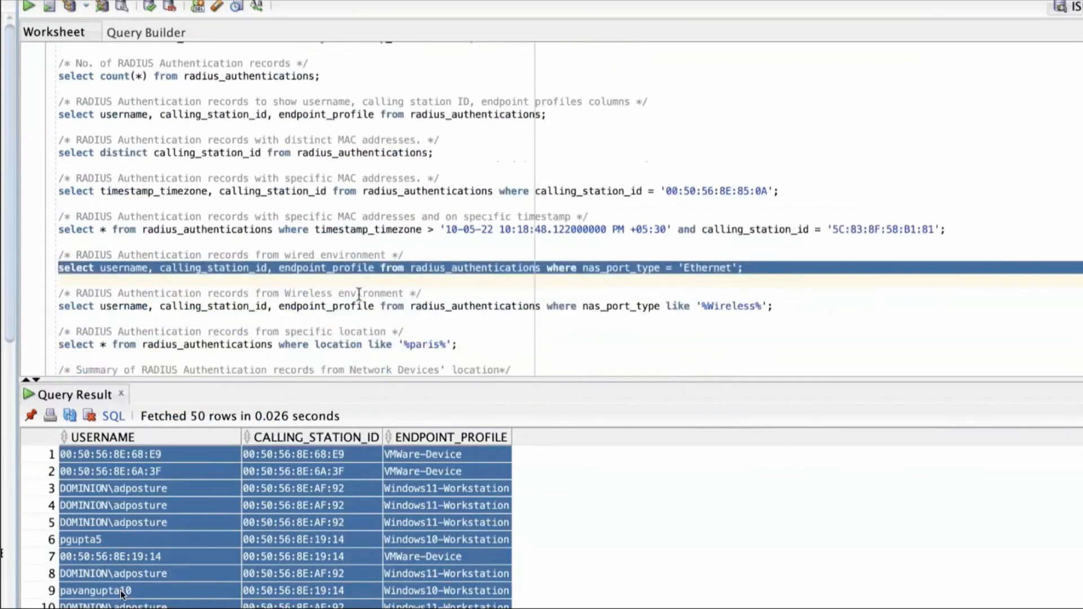
Run the wireless environment query returning username, calling station ID and endpoint profile where nas_port_type is like '%Wireless%'.
scroll(359, 294, "down", 3)
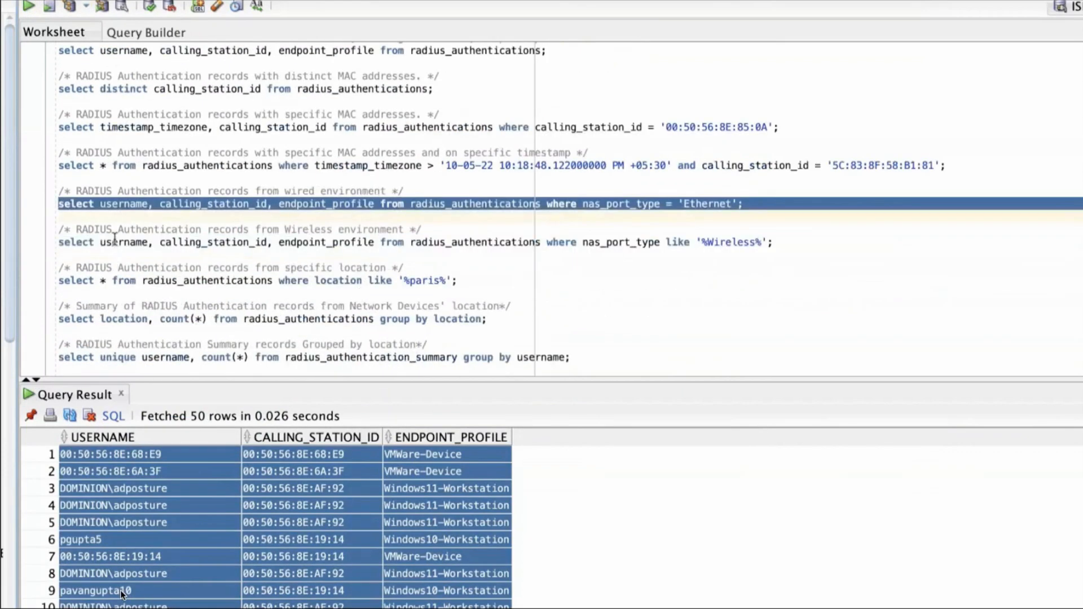
triple_click(114, 242)
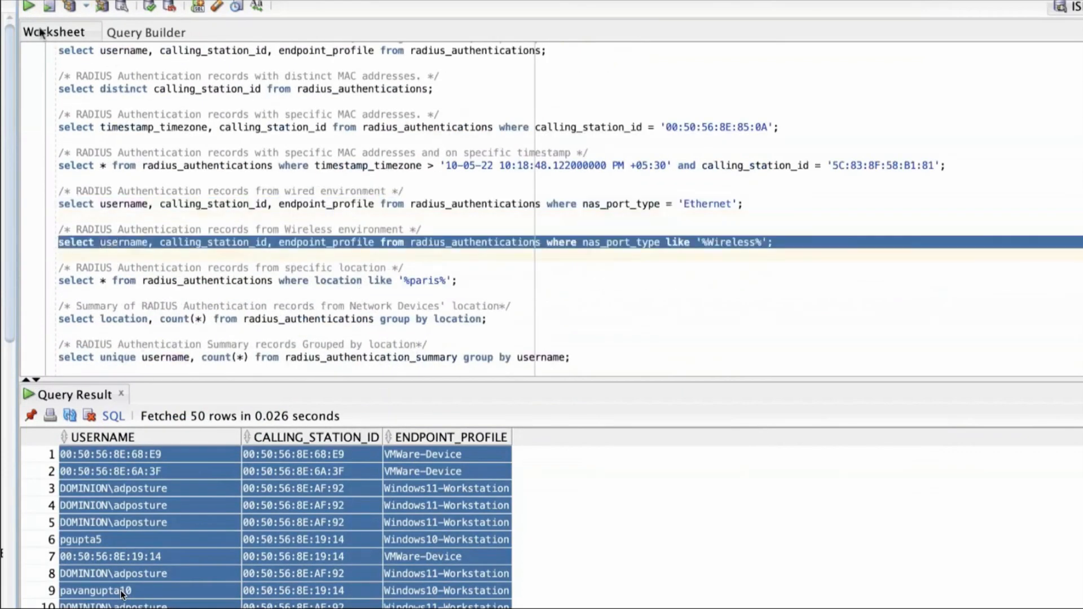
left_click(27, 8)
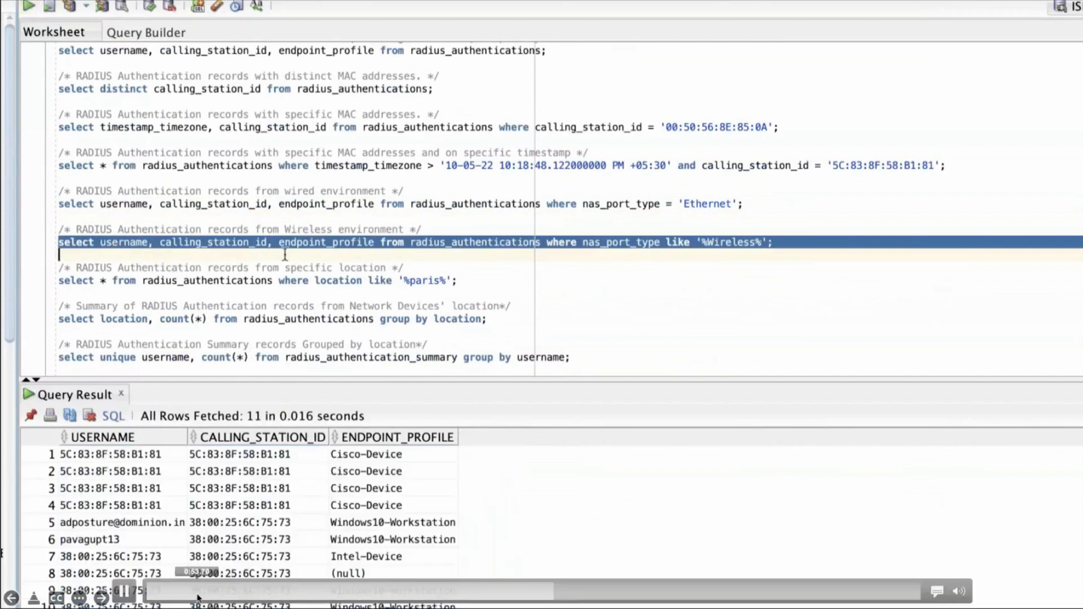
left_click(129, 591)
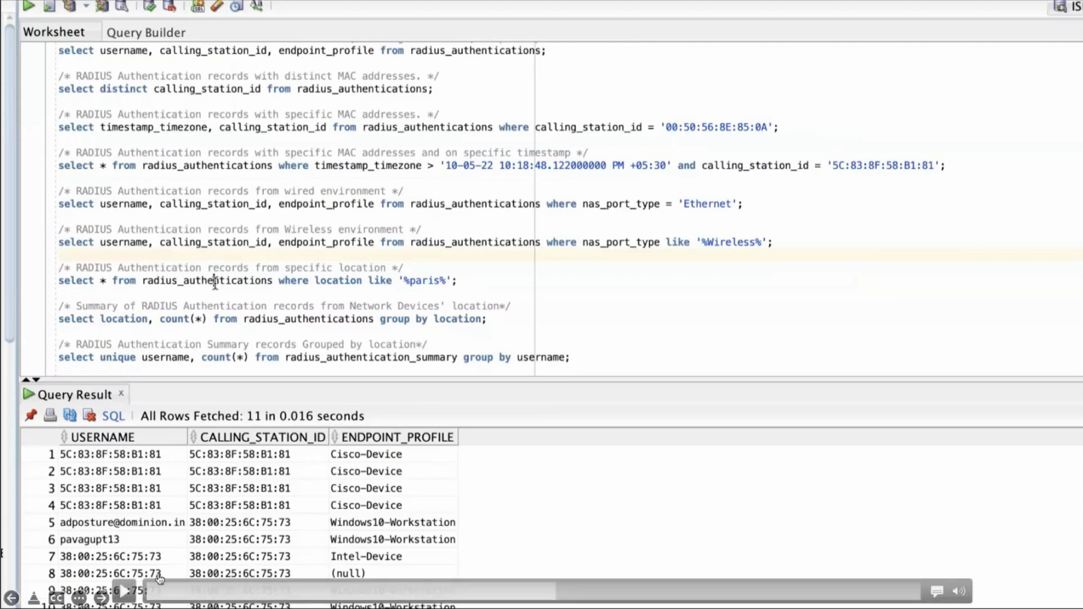
Run the RADIUS authentications query for locations like '%paris%' and the summary query counting RADIUS authentications grouped by location.
triple_click(215, 282)
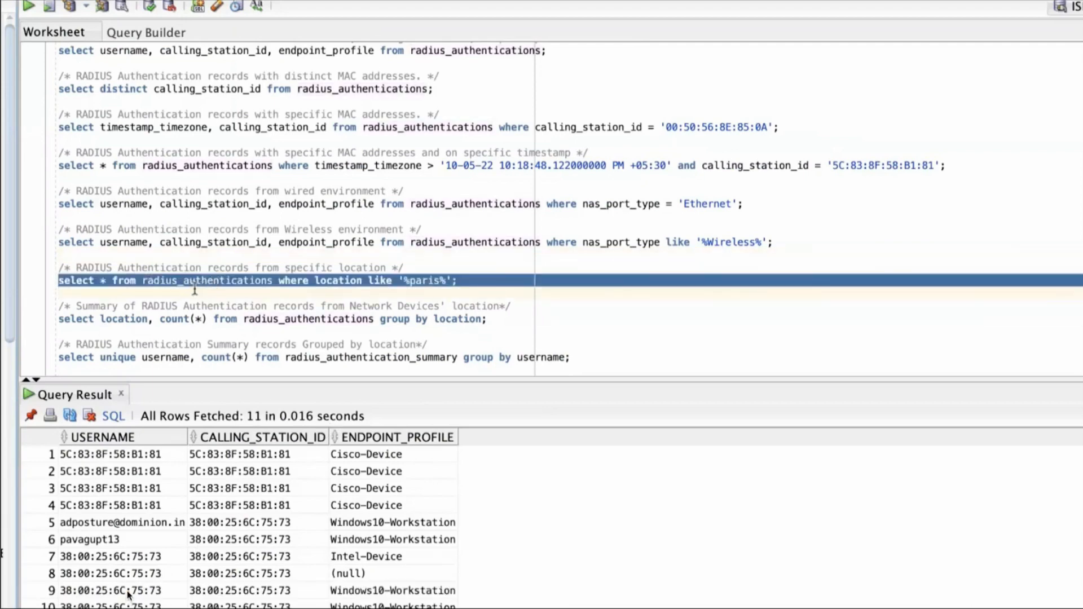
left_click(29, 7)
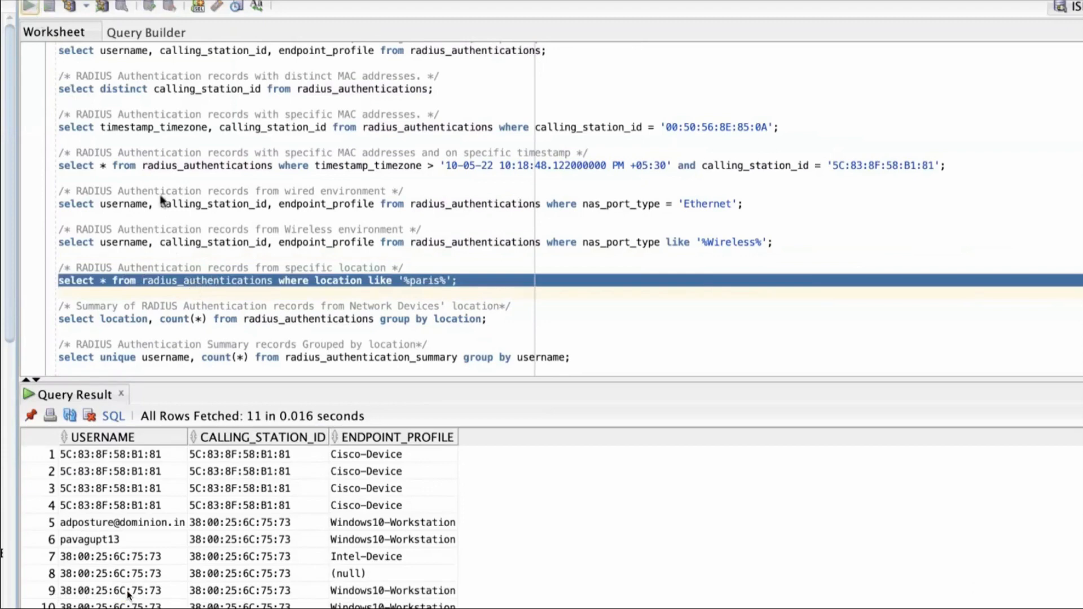
triple_click(197, 319)
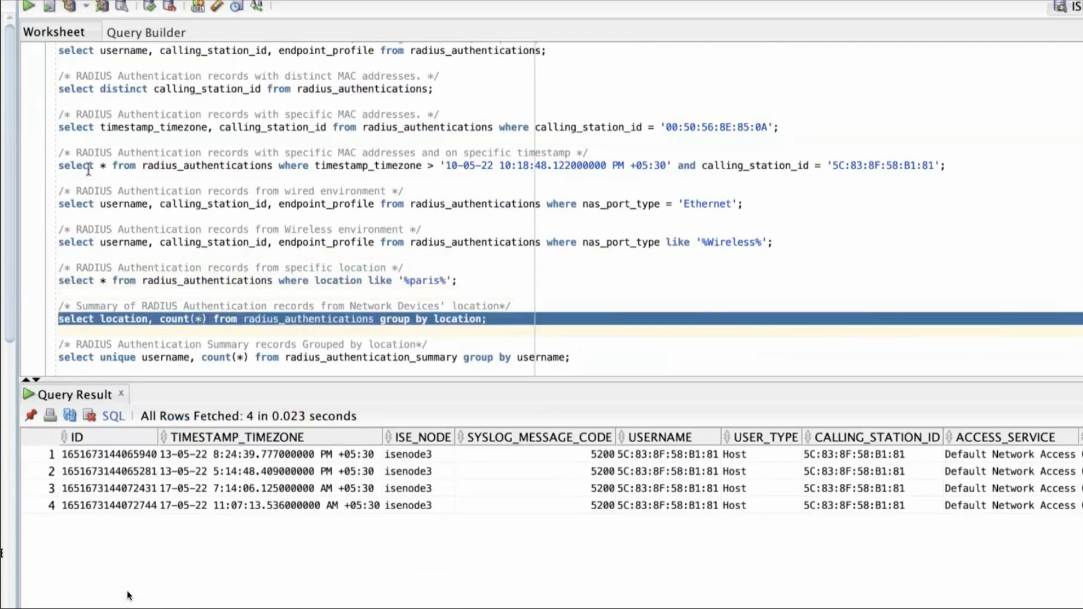
left_click(31, 6)
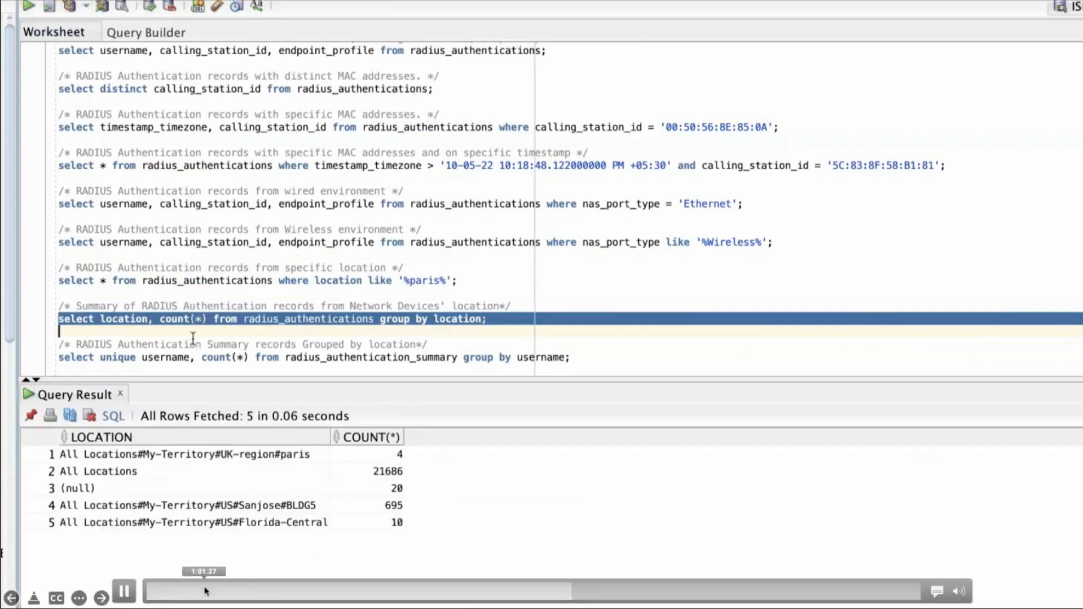
left_click(126, 591)
left_click(129, 591)
left_click(365, 469)
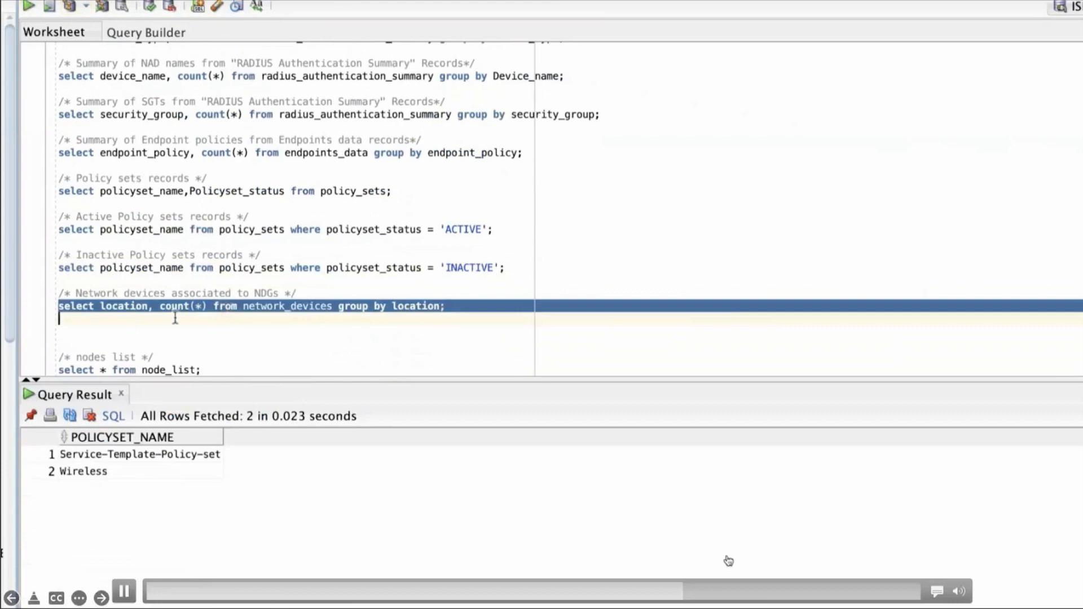
left_click(731, 590)
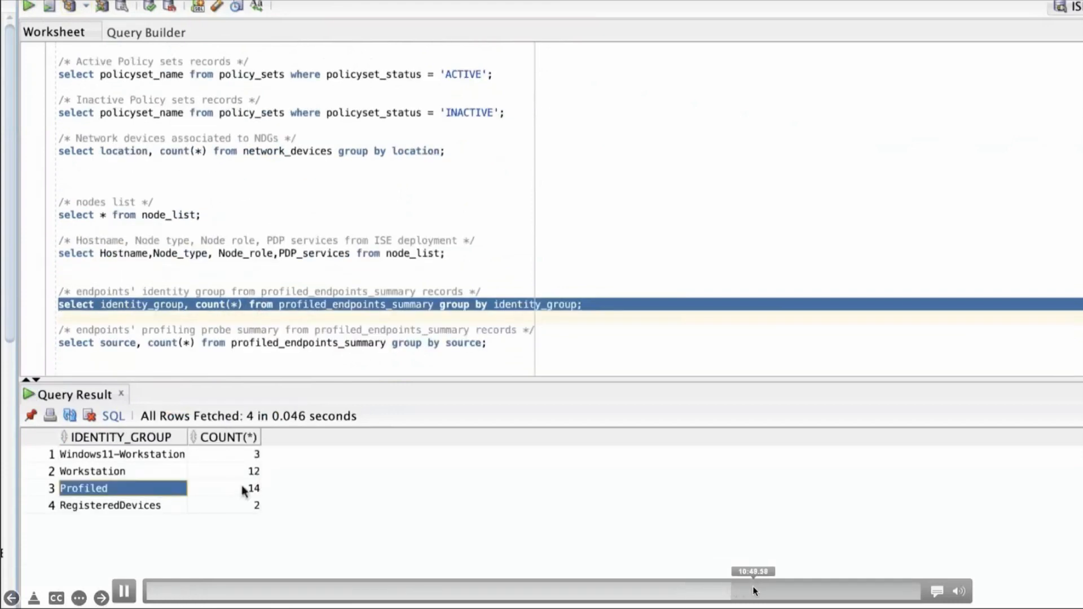
left_click(754, 590)
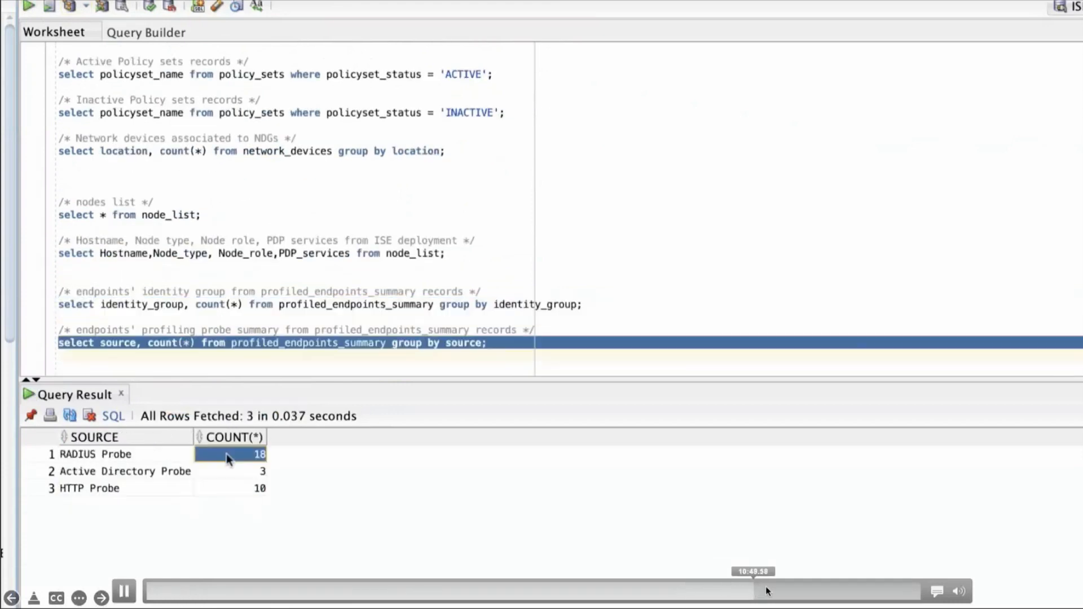
left_click(766, 590)
left_click(779, 591)
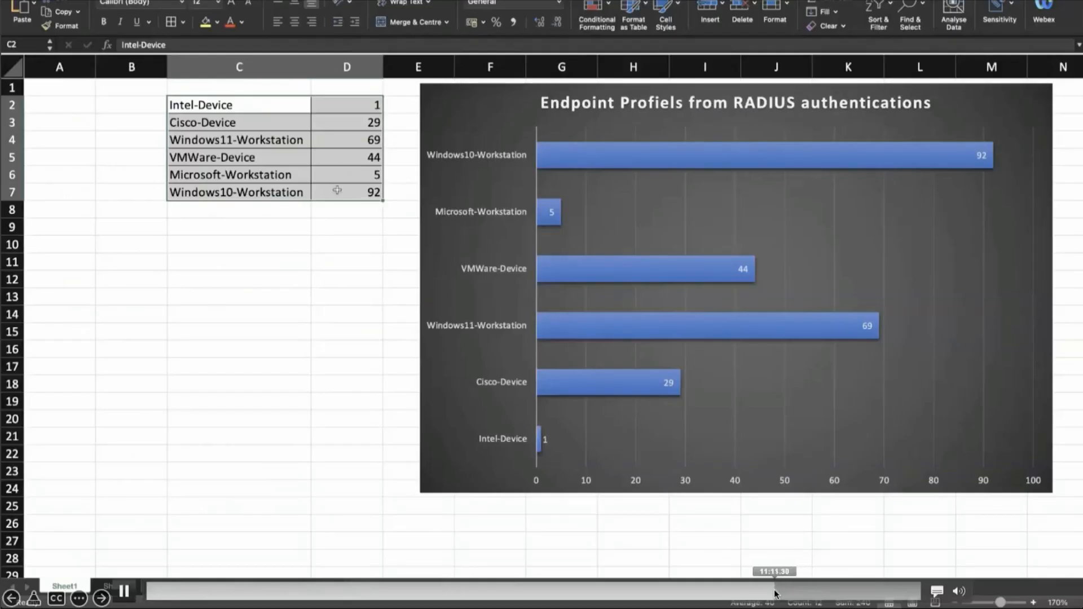
left_click(762, 591)
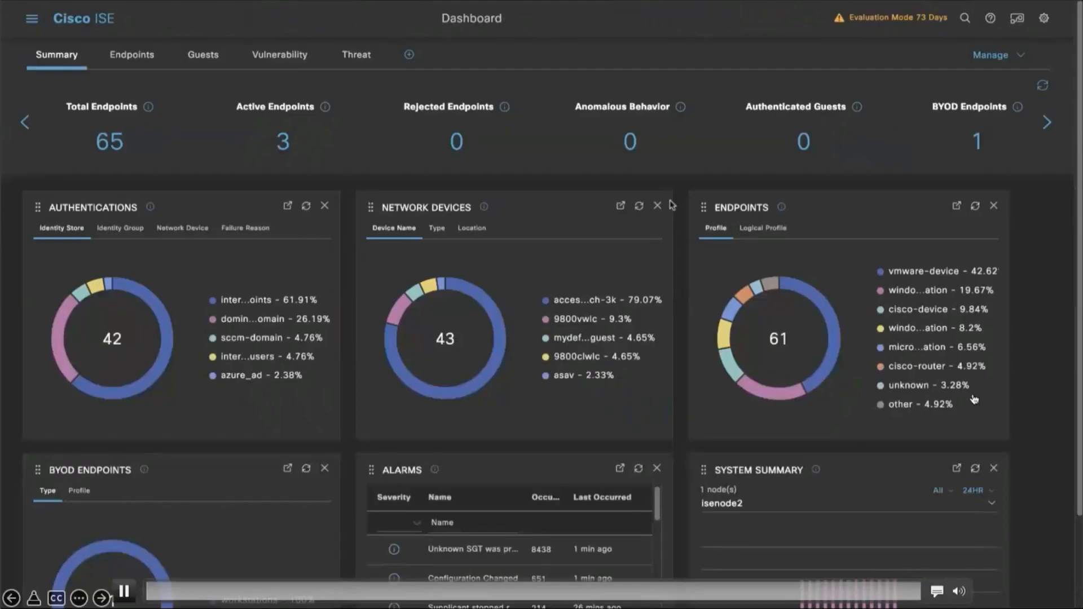
left_click(101, 599)
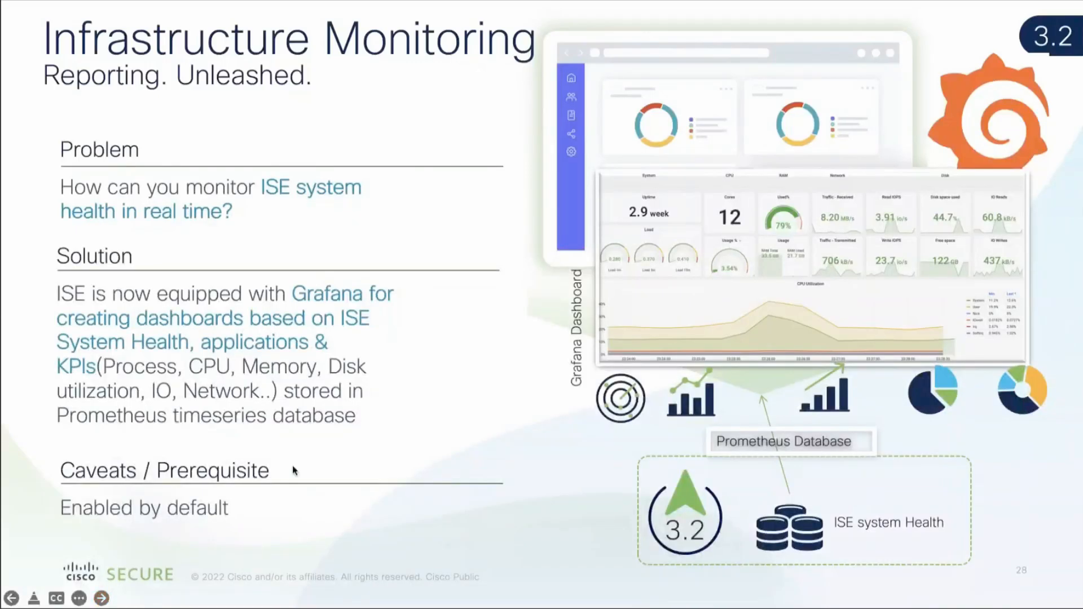
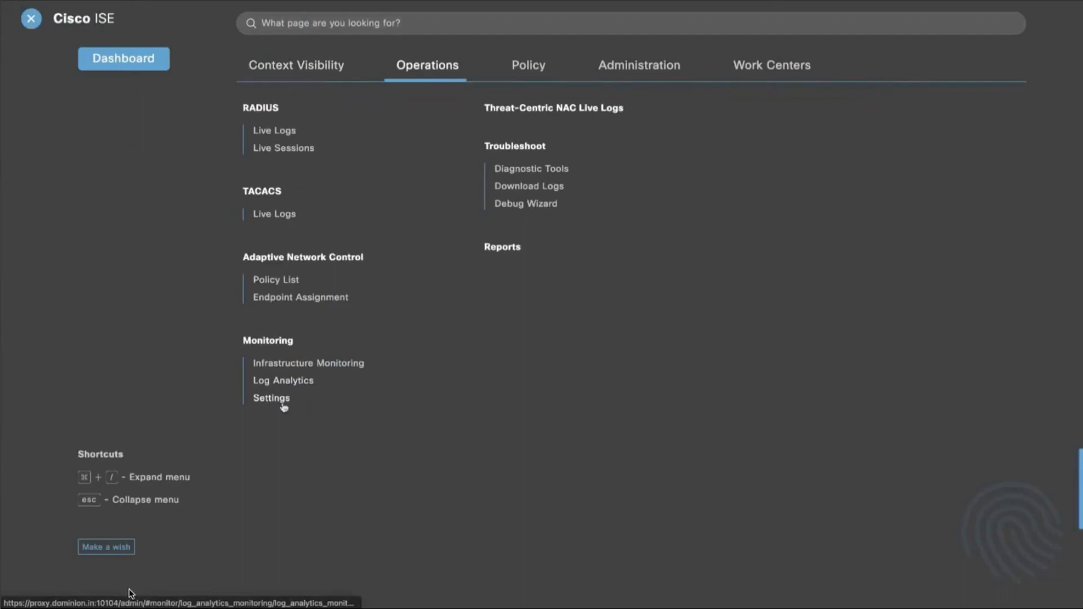
View the Monitoring and Log Analytics settings, then open ISE-Dashboards in Infrastructure Monitoring.
left_click(272, 398)
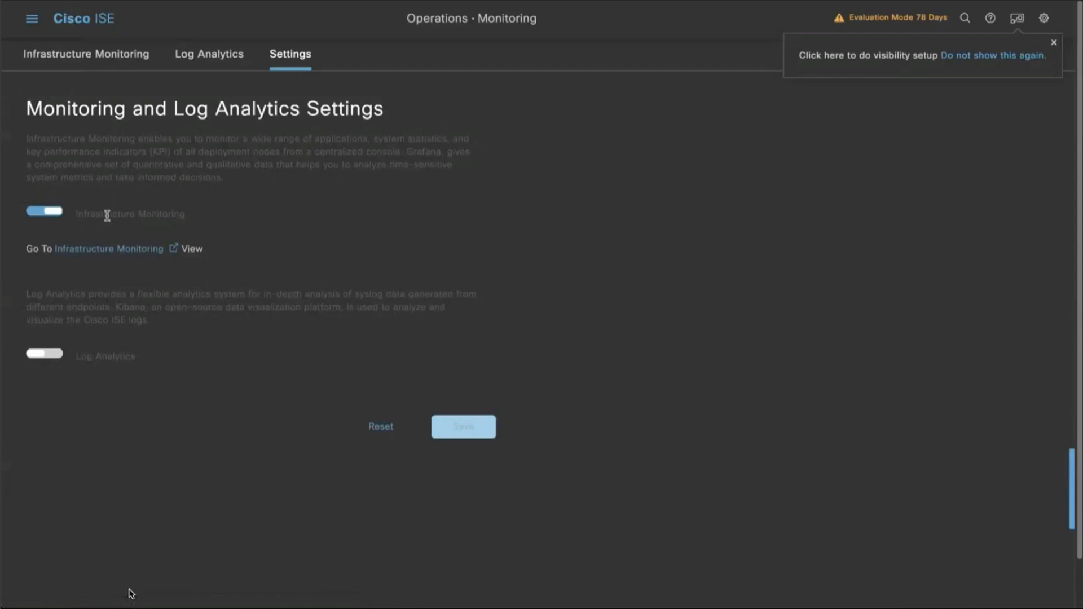
left_click(106, 61)
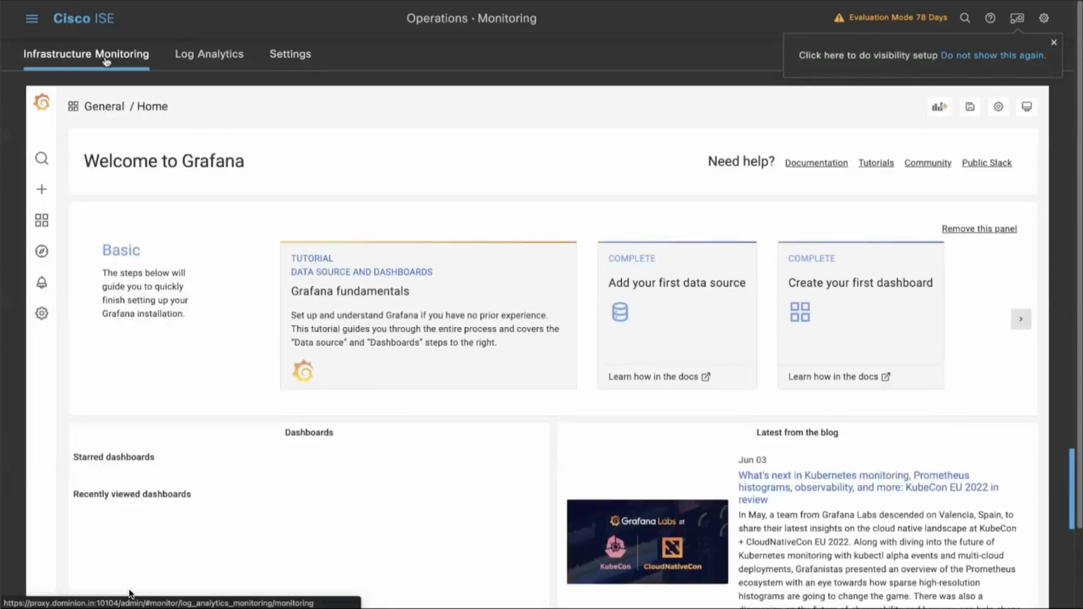
mouse_move(43, 220)
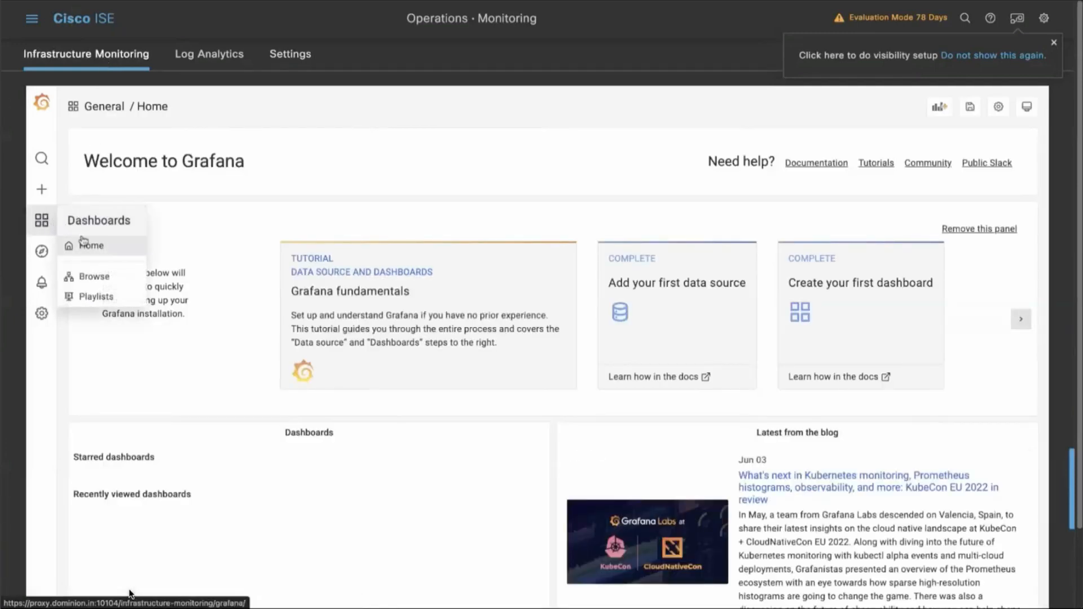
left_click(94, 277)
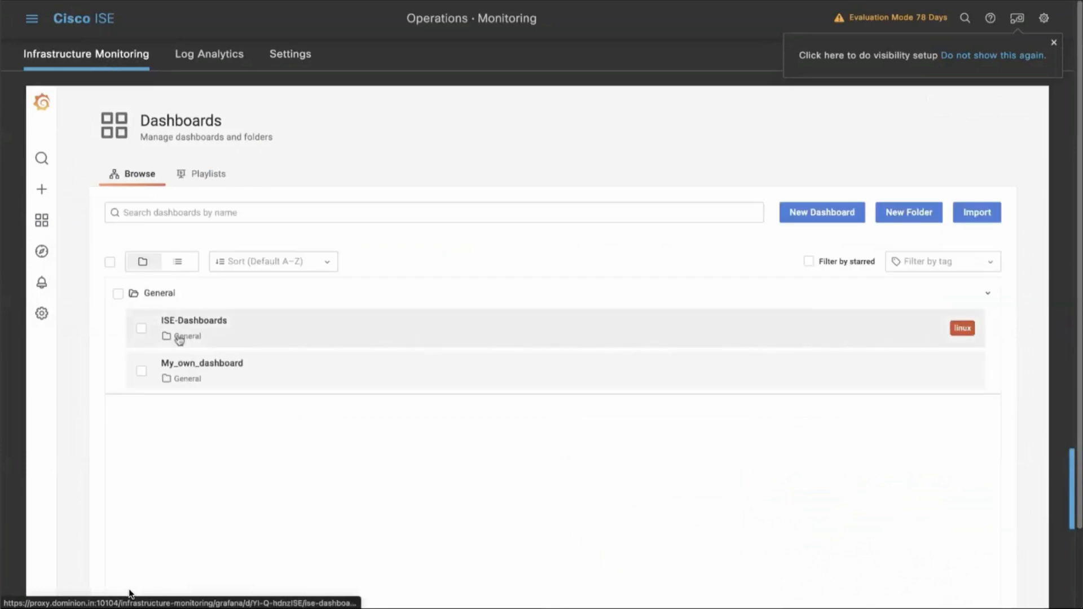
left_click(193, 329)
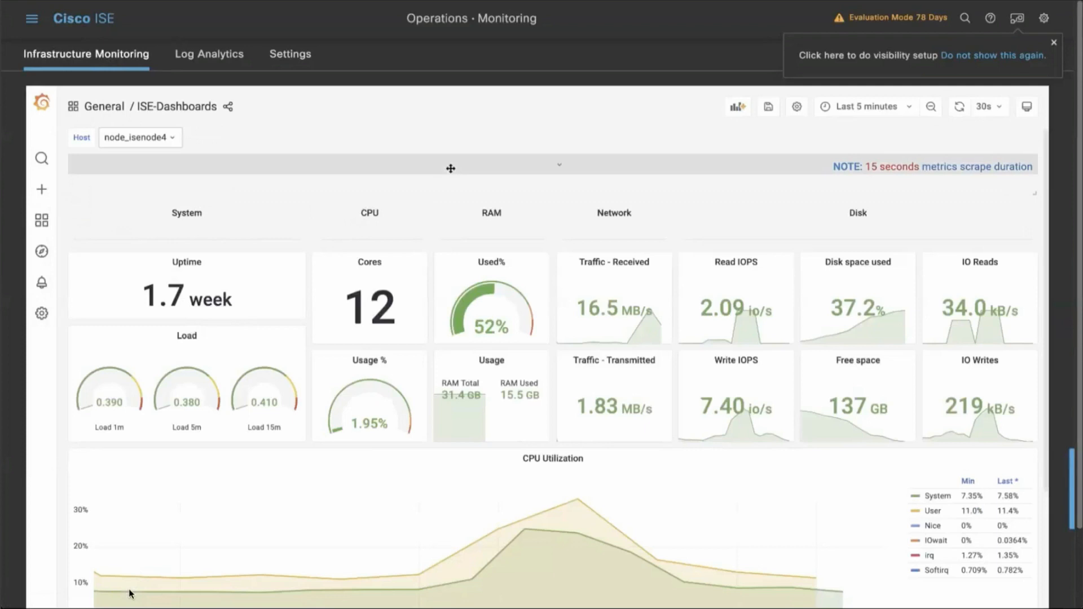
Check the dashboard's available hosts and examine its system, CPU, RAM, network and disk panels.
left_click(174, 144)
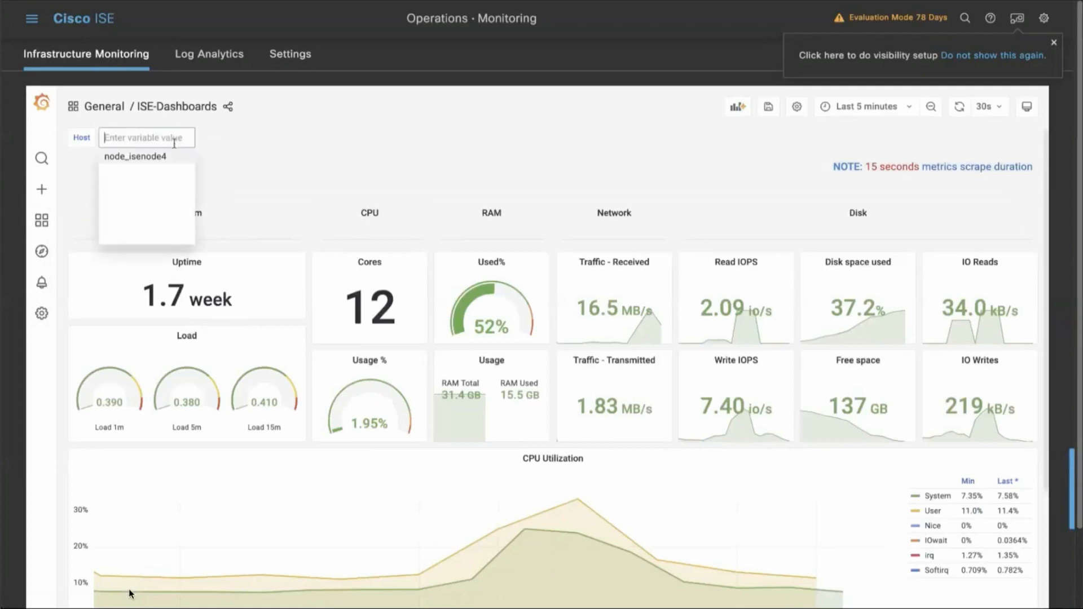
left_click(325, 126)
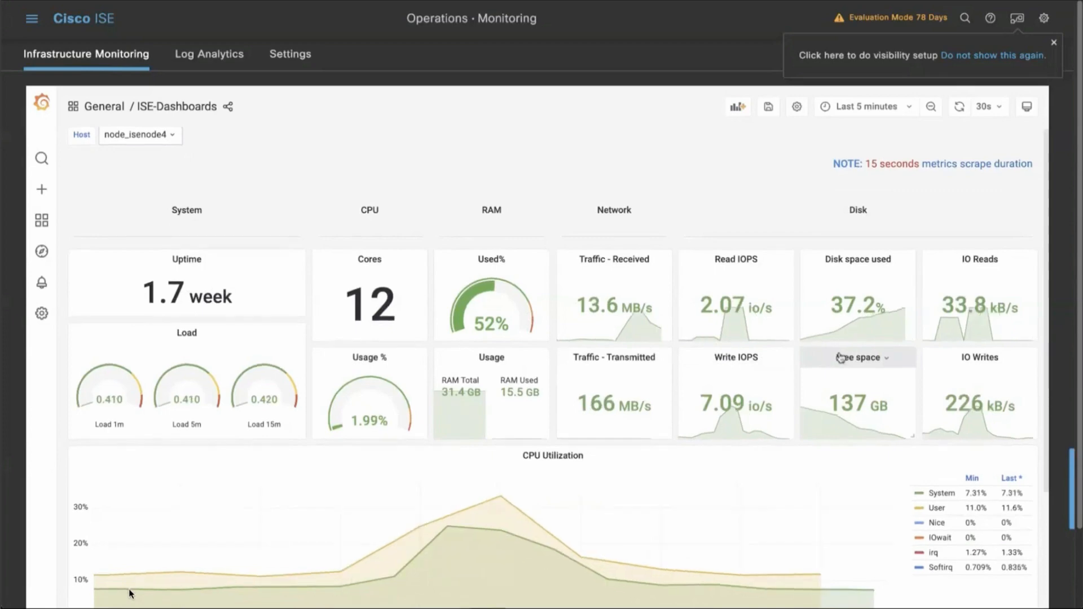
scroll(709, 386, "down", 6)
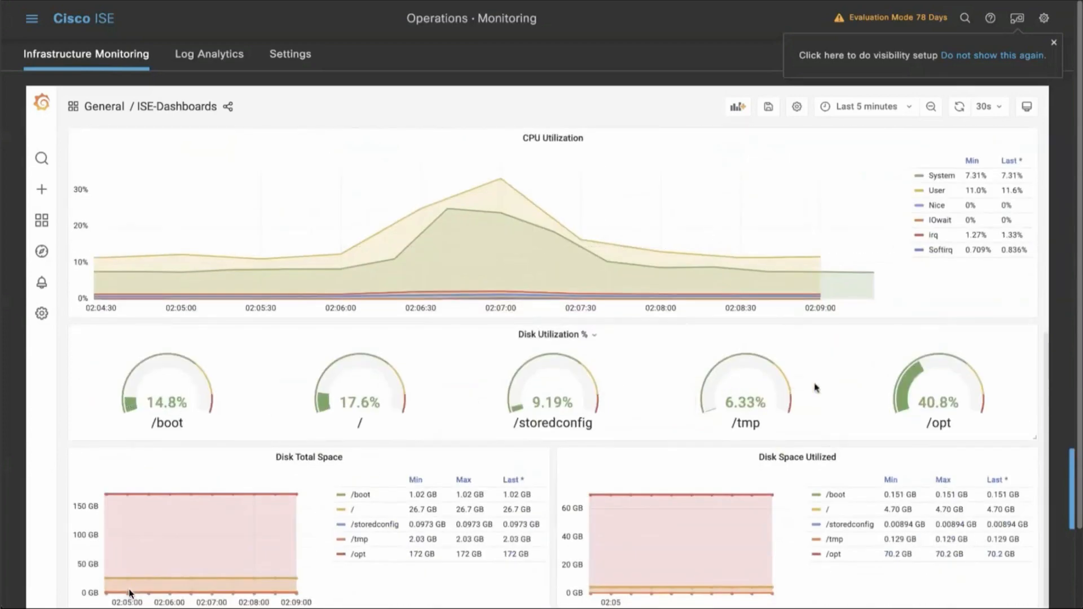
scroll(436, 460, "down", 2)
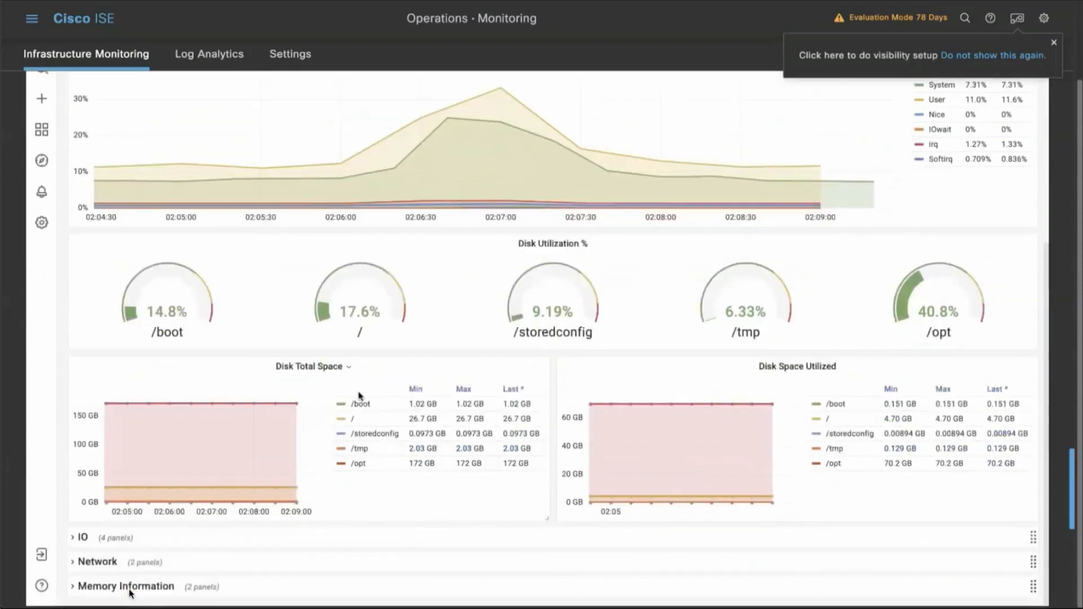
Expand the IO, Network and Memory Information rows of ISE-Dashboards and examine their graphs.
left_click(82, 537)
scroll(256, 517, "down", 5)
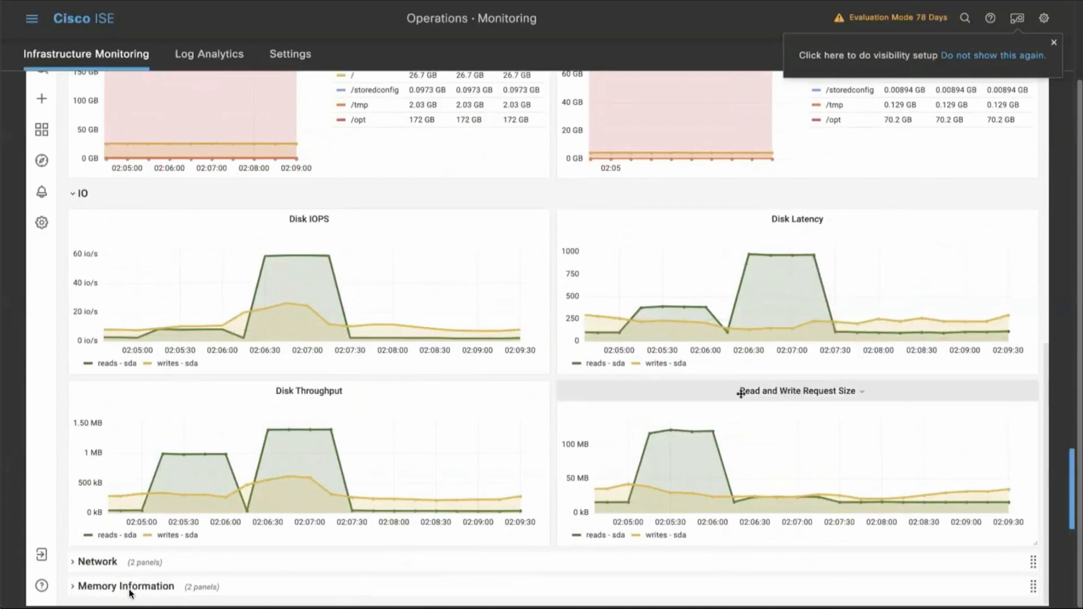
left_click(97, 561)
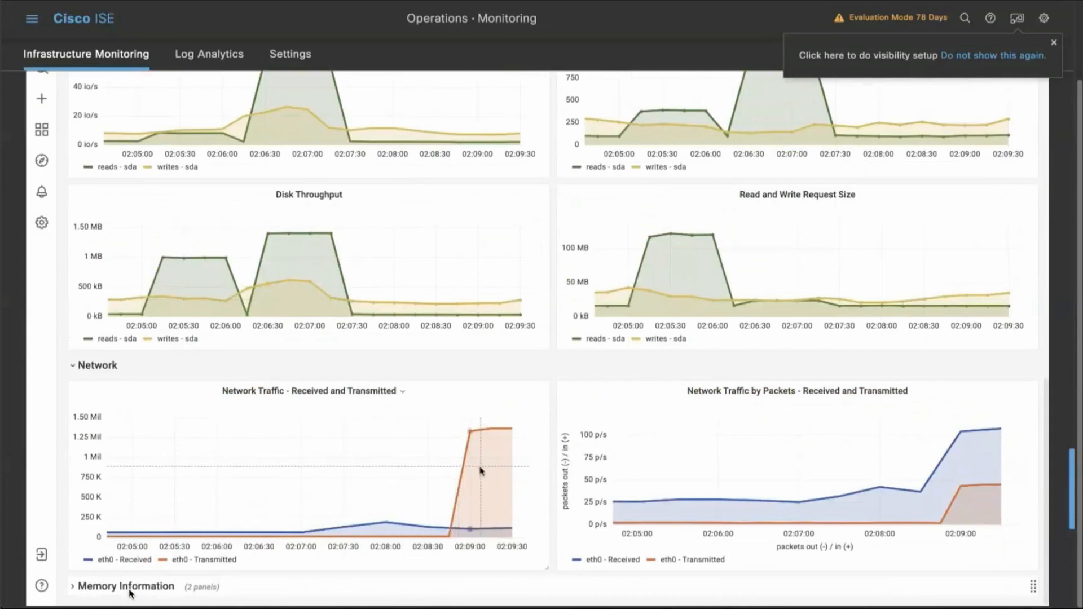
left_click(159, 590)
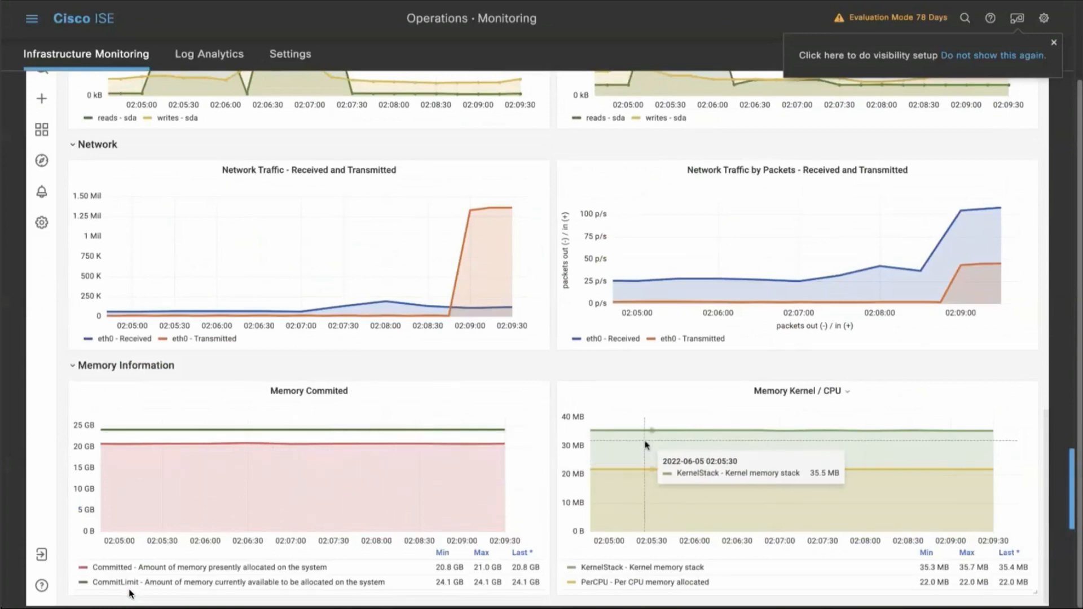
scroll(558, 381, "up", 4)
scroll(558, 382, "up", 6)
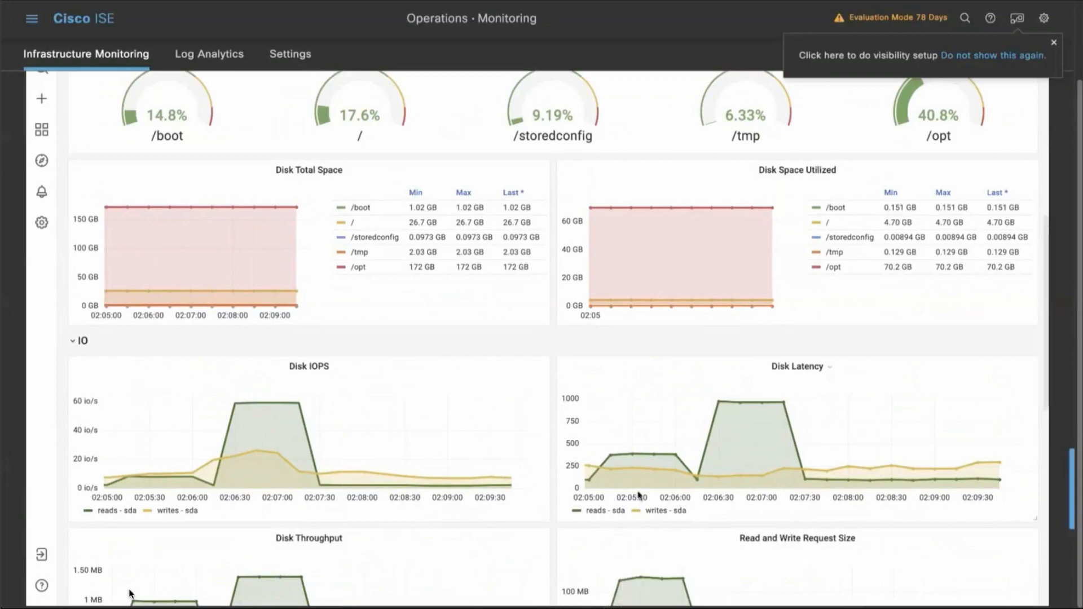
scroll(129, 592, "up", 6)
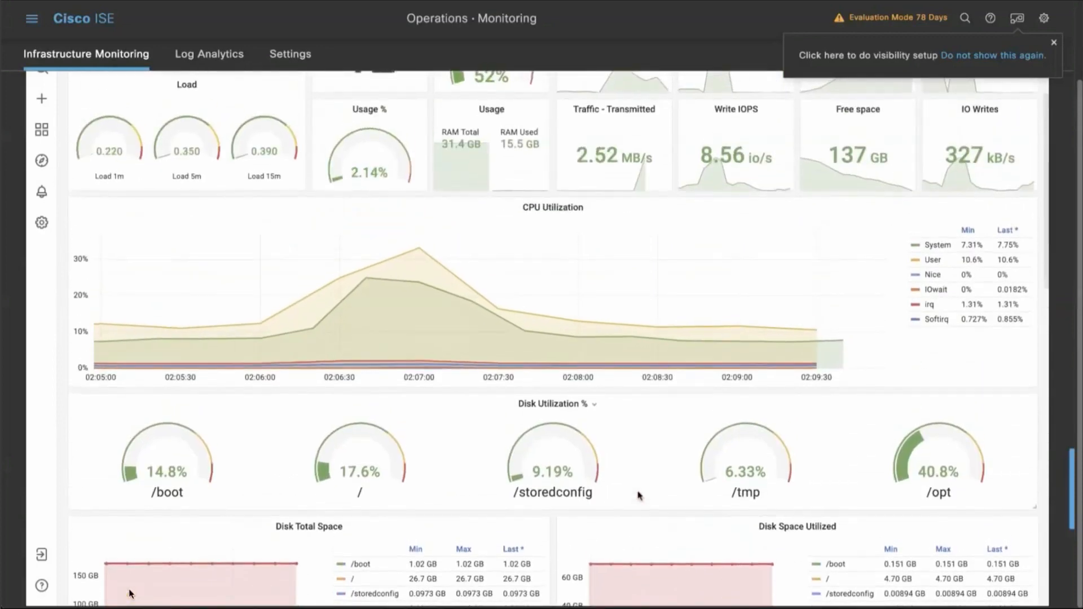
scroll(130, 592, "up", 3)
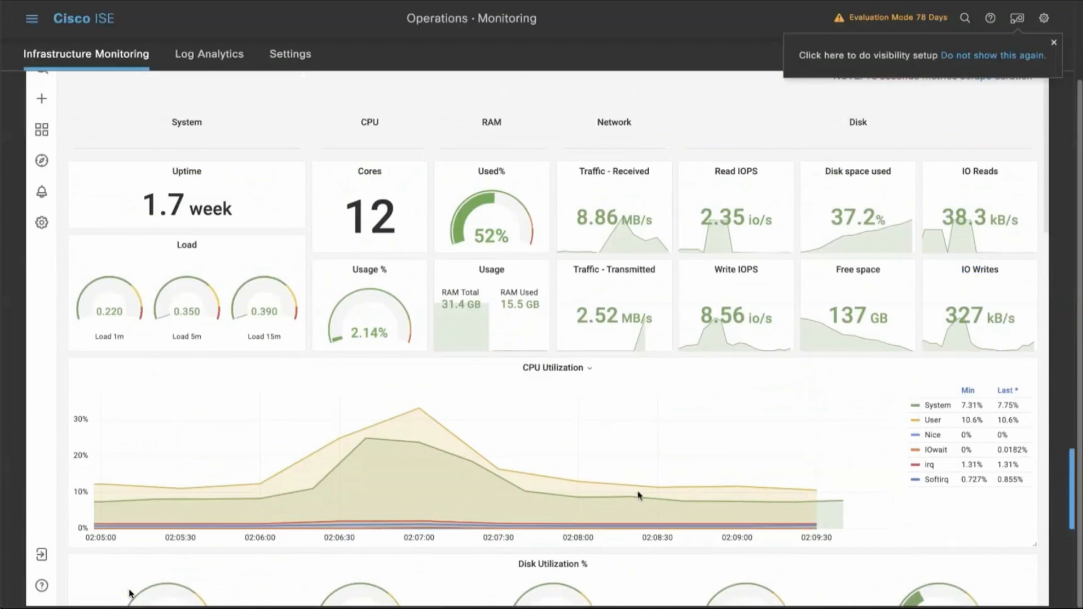
Create a new dashboard from the dashboard list and add a new panel to it.
mouse_move(56, 135)
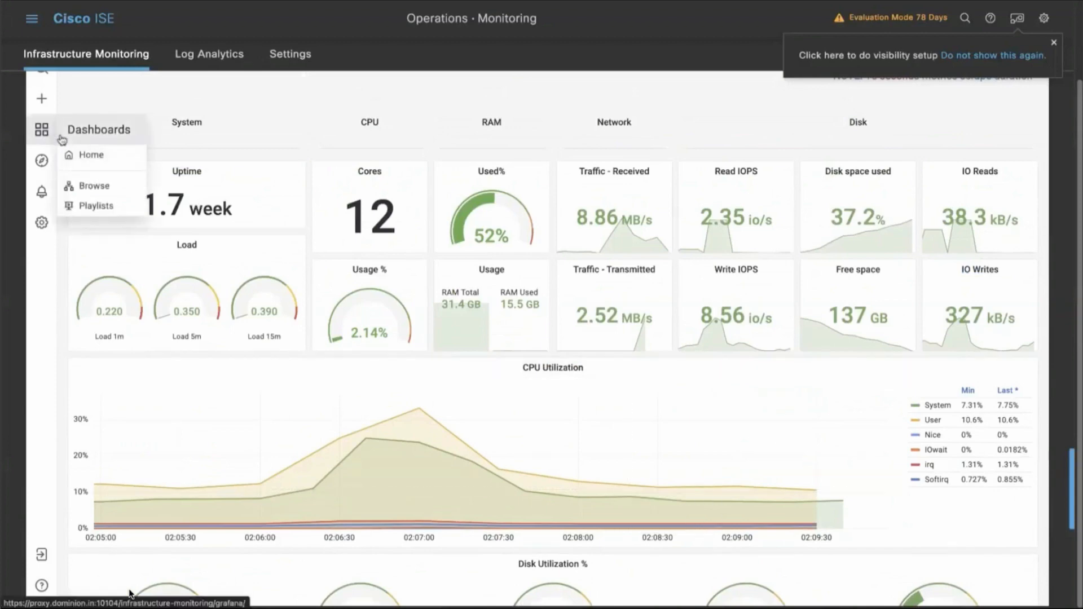
left_click(92, 186)
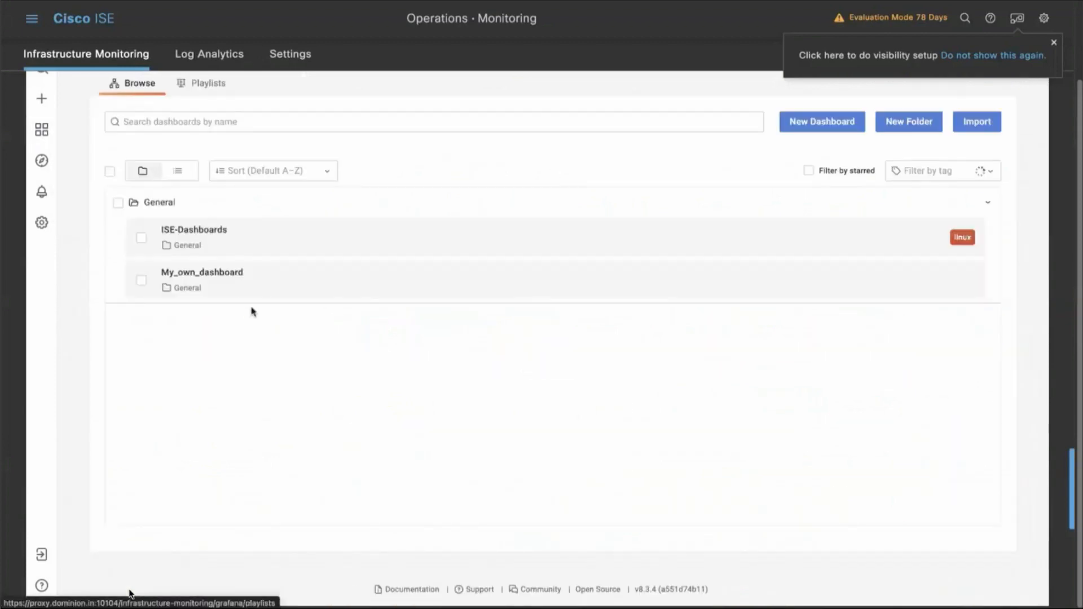
left_click(823, 123)
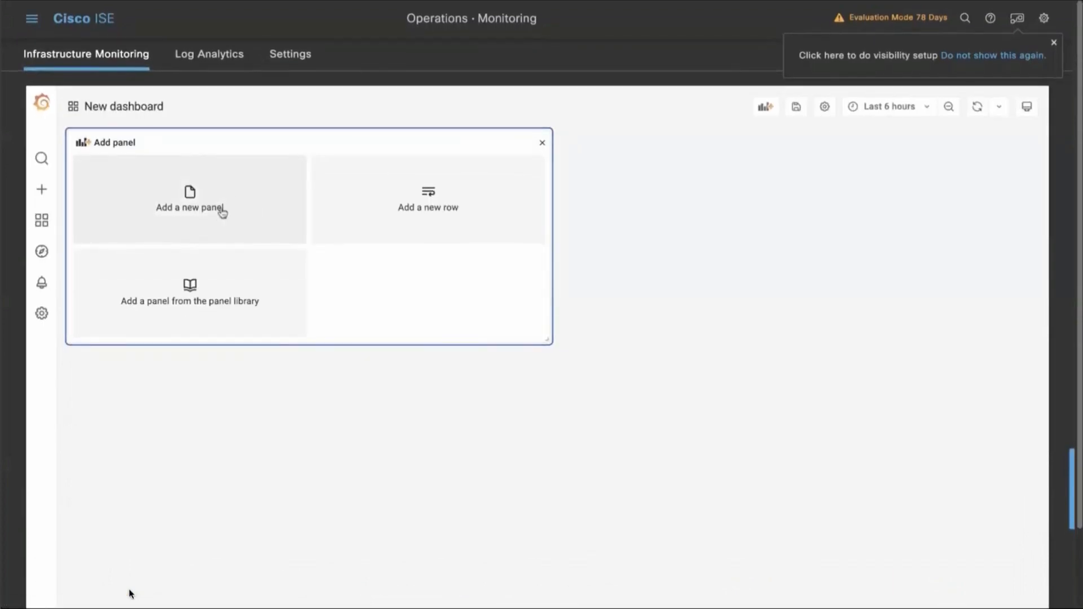
left_click(222, 212)
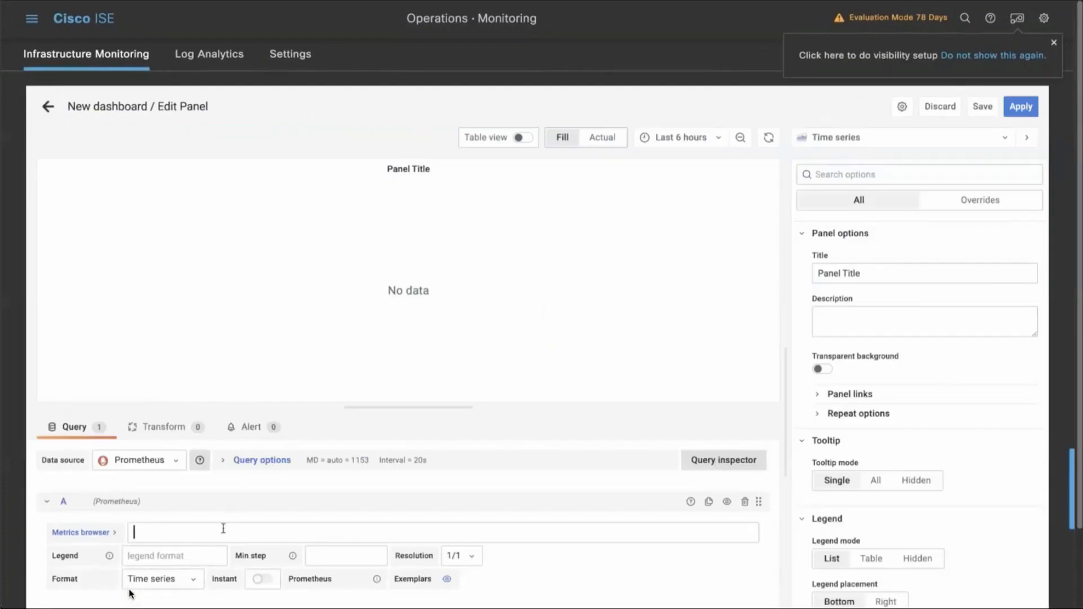
Set the panel's Prometheus query to the metric node_memory_MemTotal_bytes and run it.
type("node")
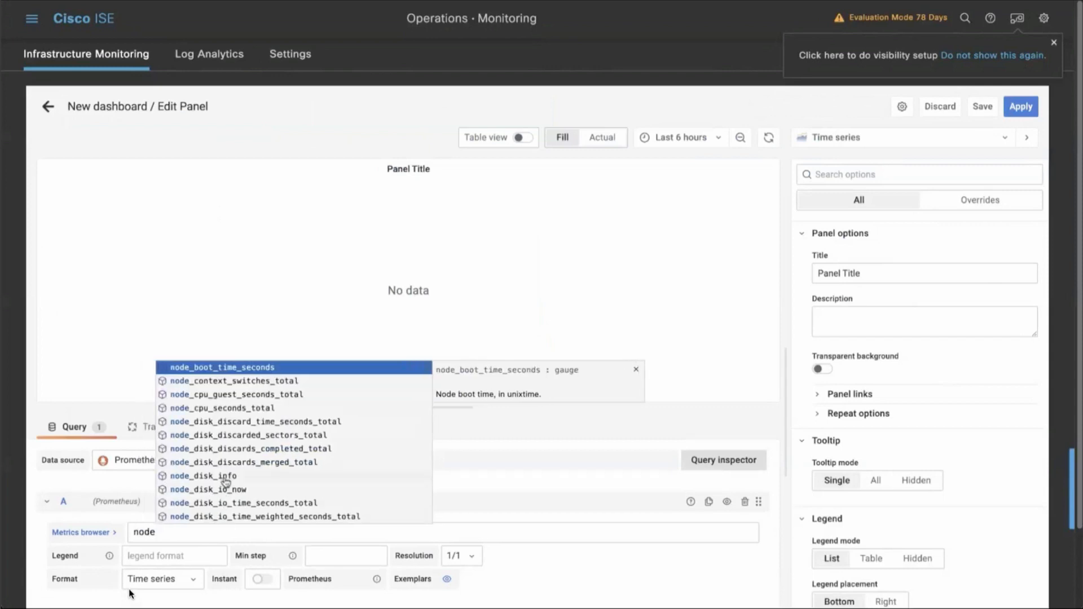
type("+,e")
key("BackSpace")
key("BackSpace")
key("BackSpace")
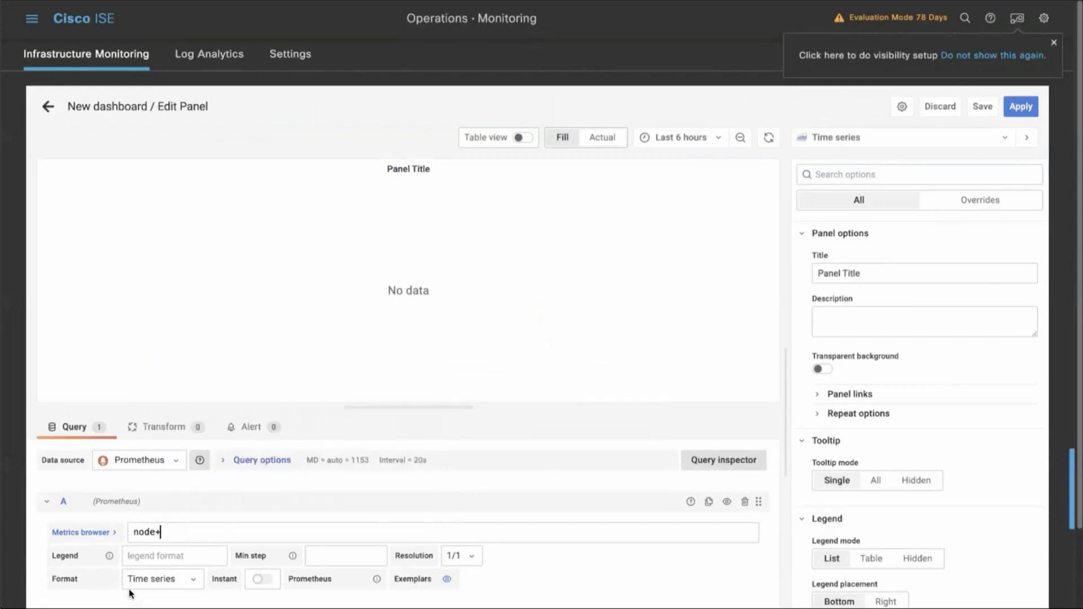
type("_")
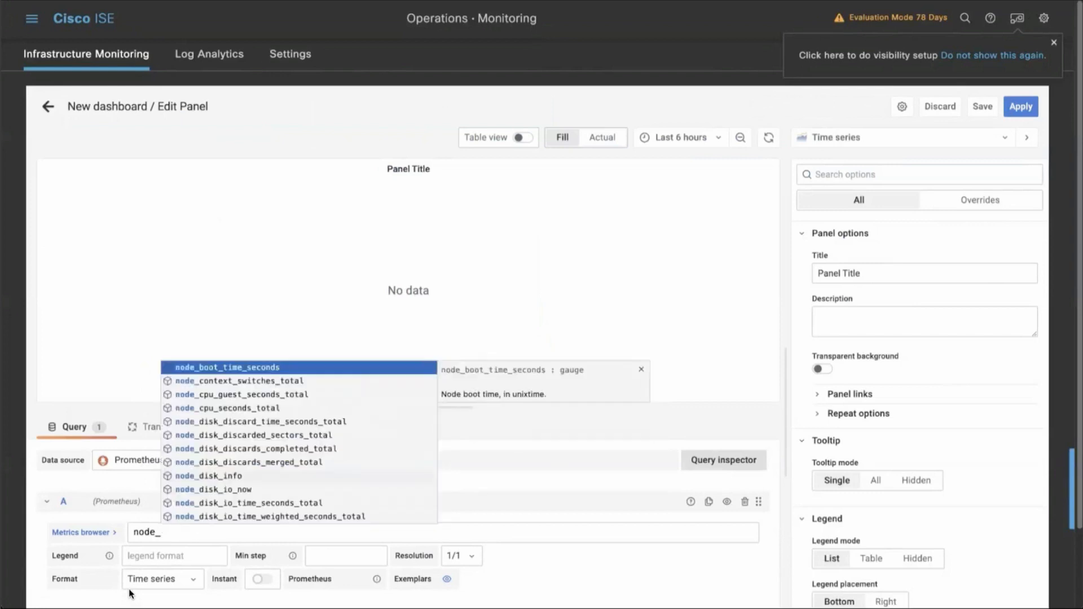
type("memo")
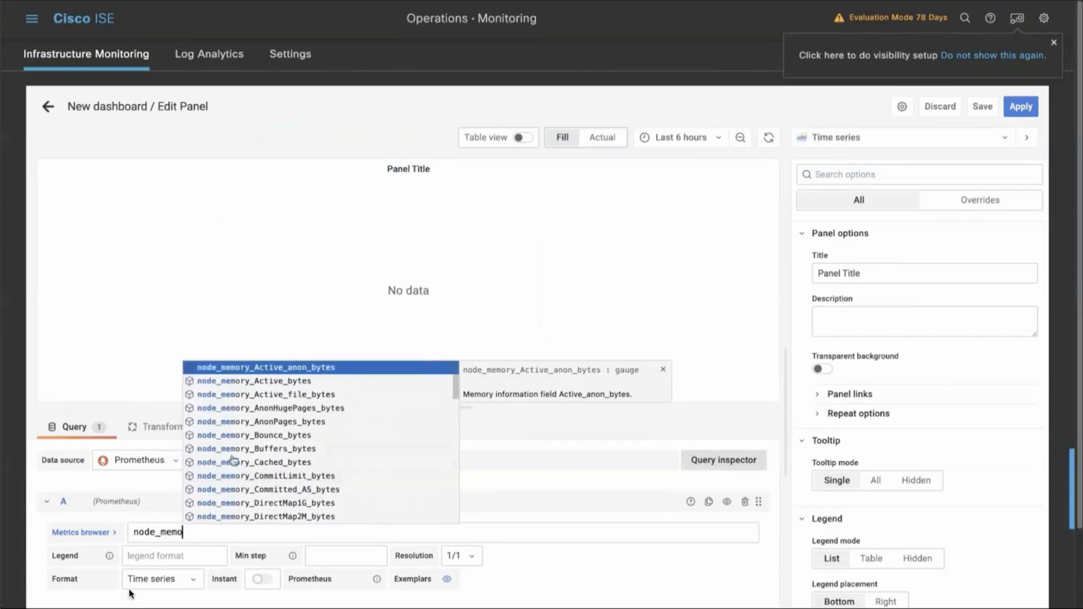
scroll(246, 447, "down", 5)
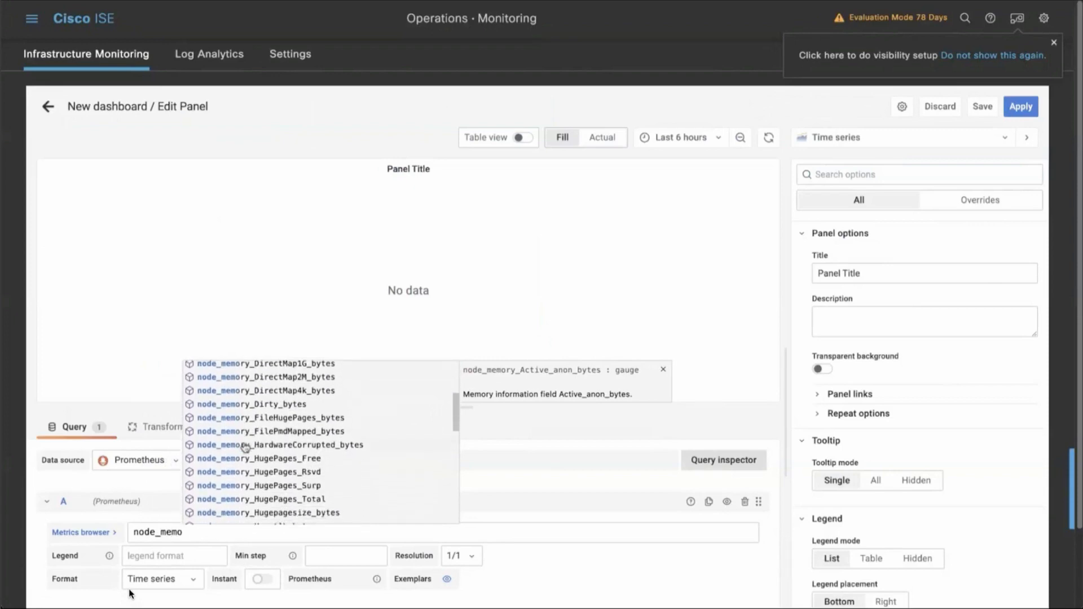
type("ry")
scroll(249, 446, "down", 8)
scroll(261, 420, "down", 3)
left_click(259, 431)
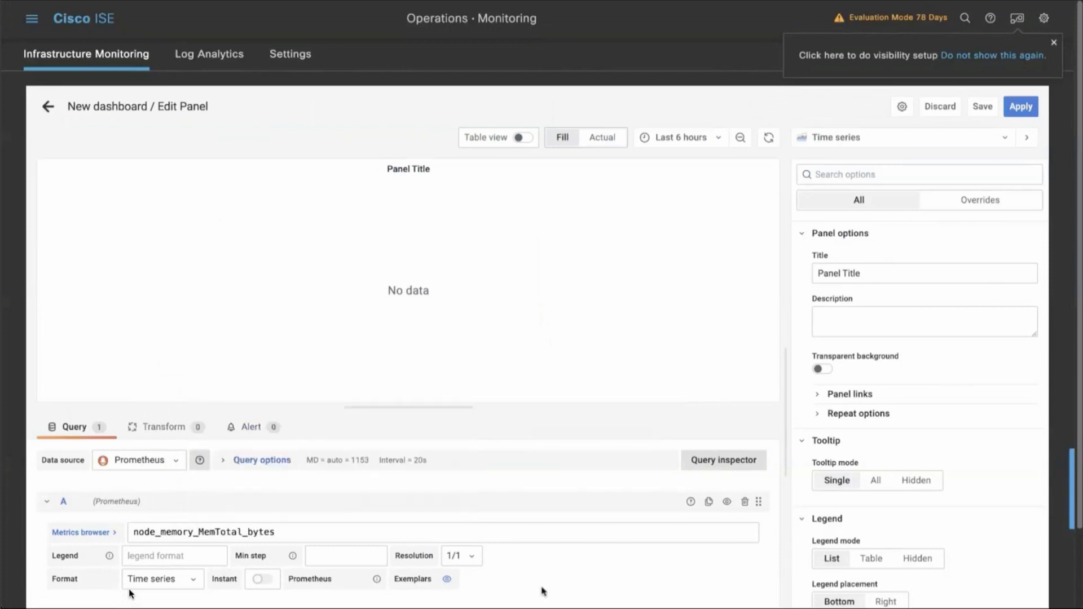
left_click(543, 590)
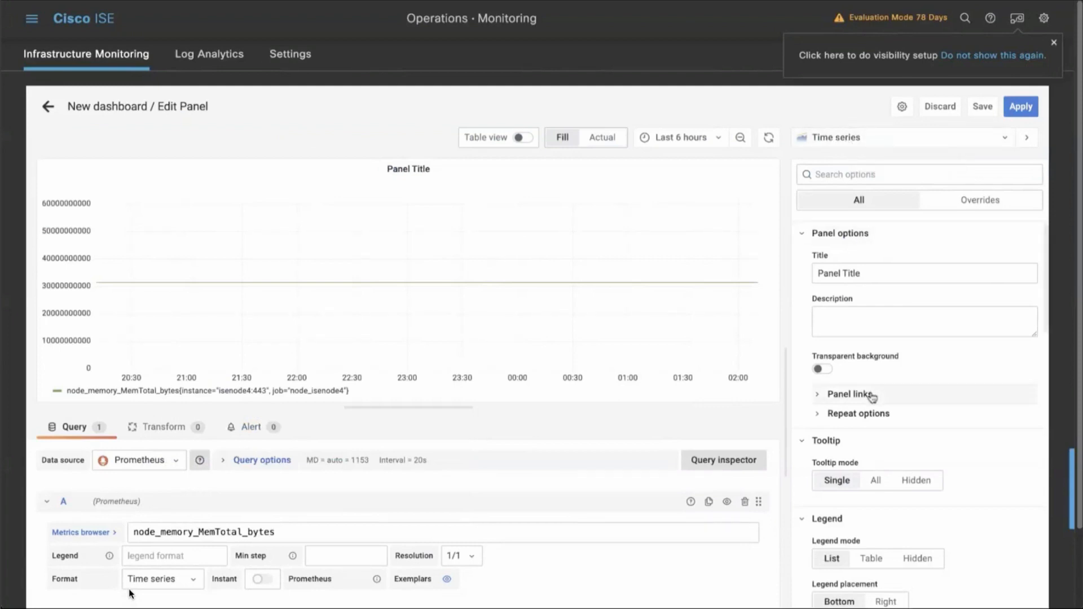
Set the panel's unit to bytes(SI) and change its visualization to Stat.
scroll(872, 406, "down", 5)
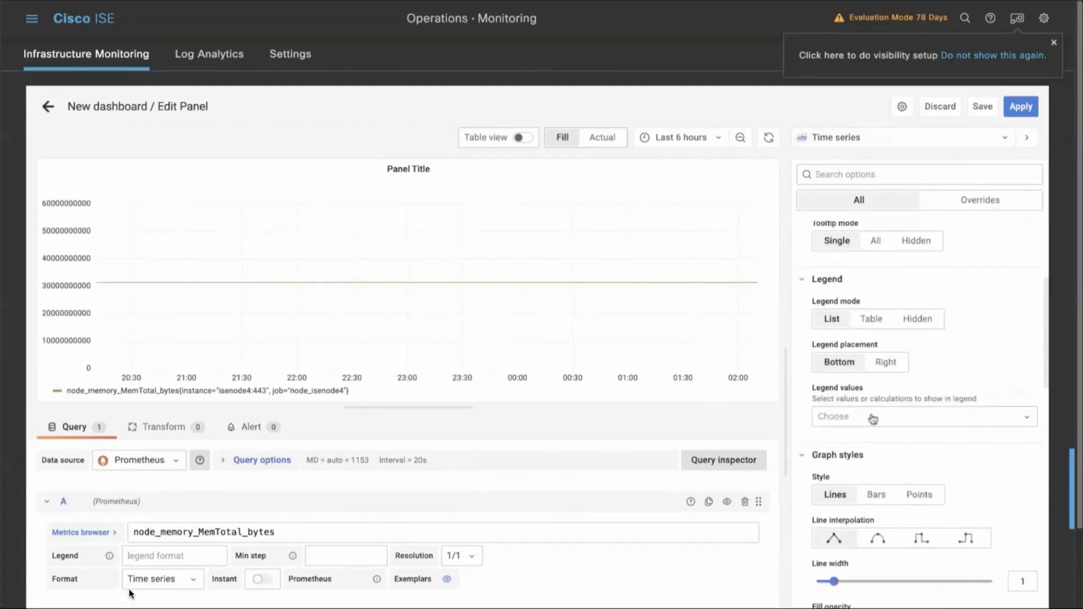
scroll(873, 419, "down", 9)
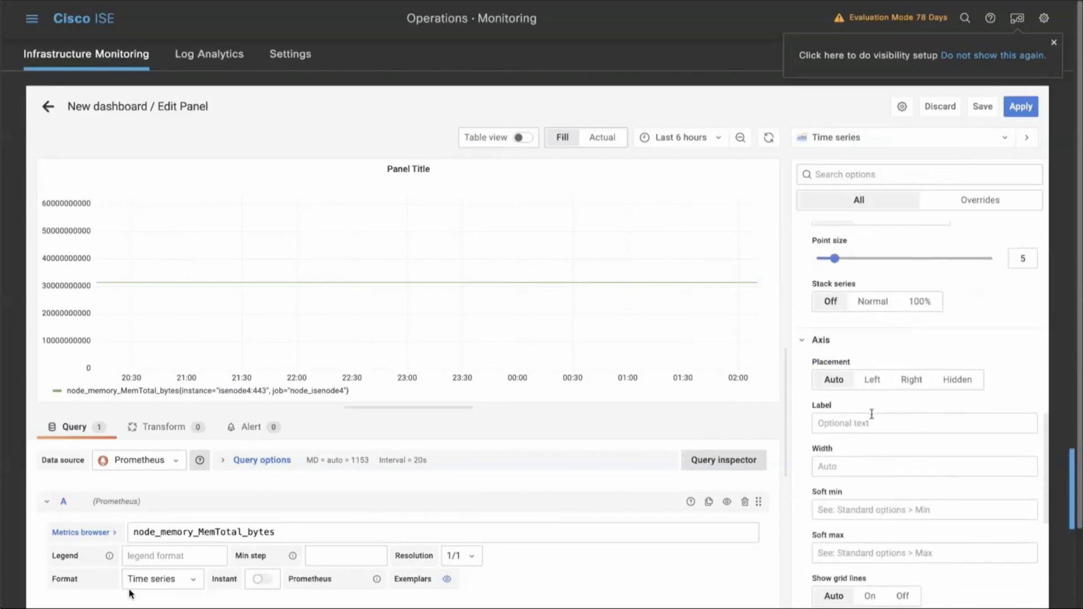
scroll(871, 414, "down", 5)
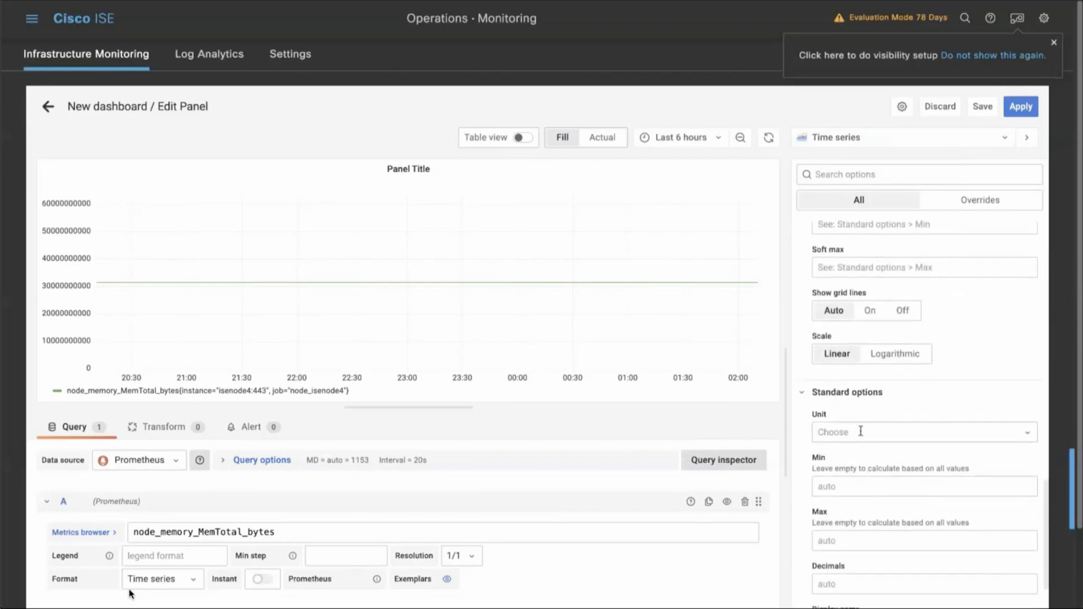
left_click(860, 431)
type("byte")
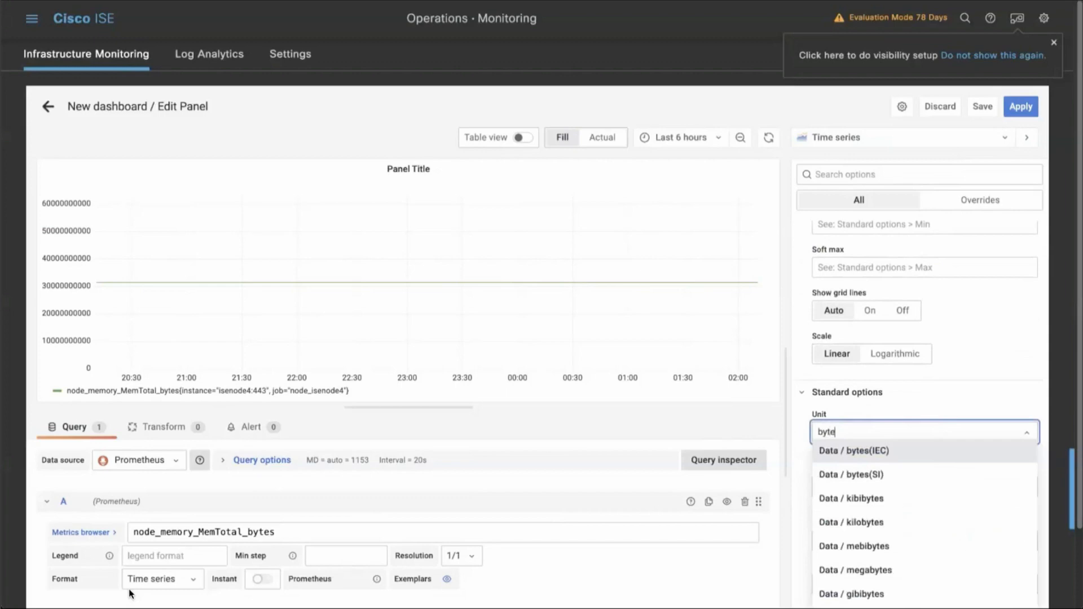
left_click(861, 474)
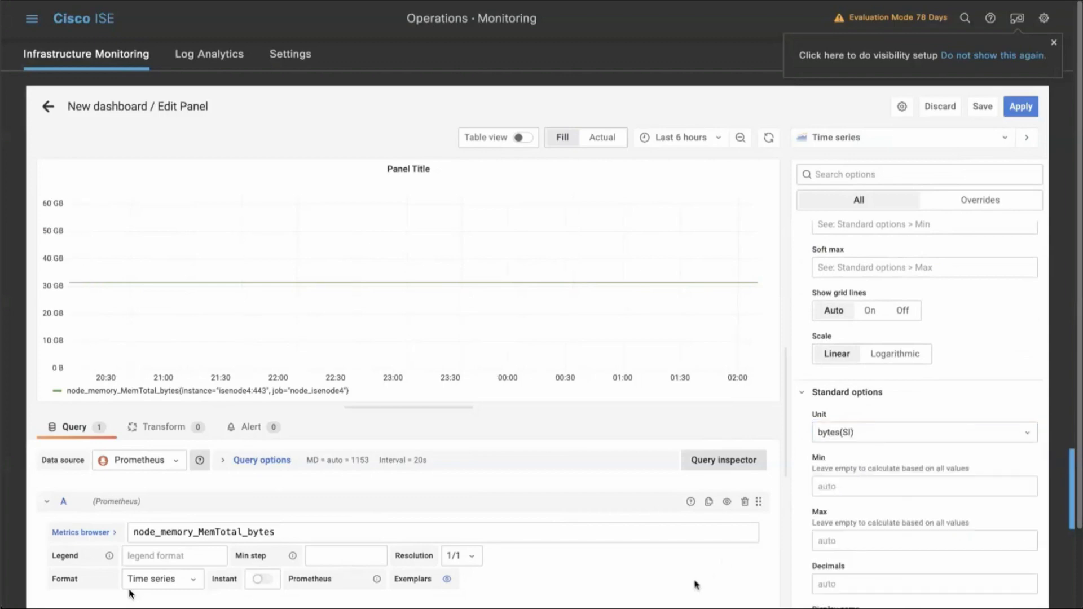
left_click(869, 138)
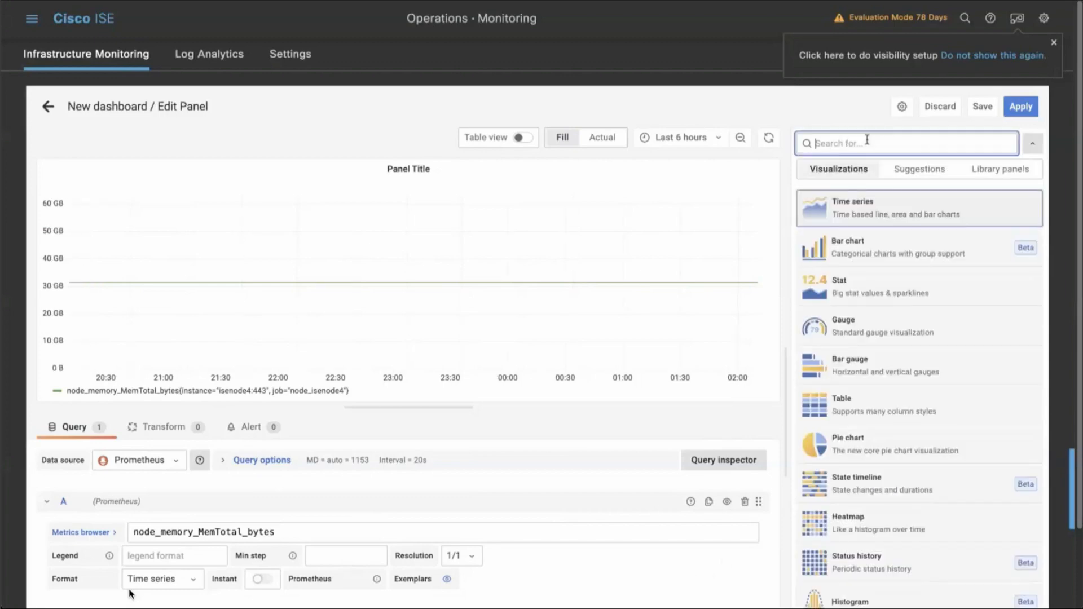
left_click(857, 293)
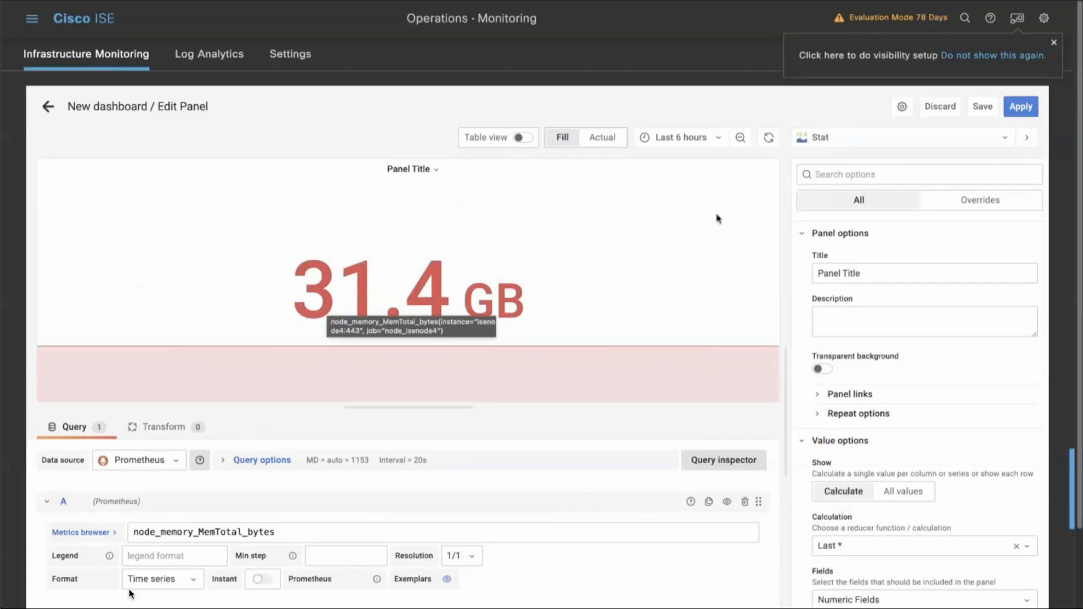
Save the new dashboard as demo_dashboard in the General folder.
left_click(981, 111)
triple_click(444, 221)
type("d")
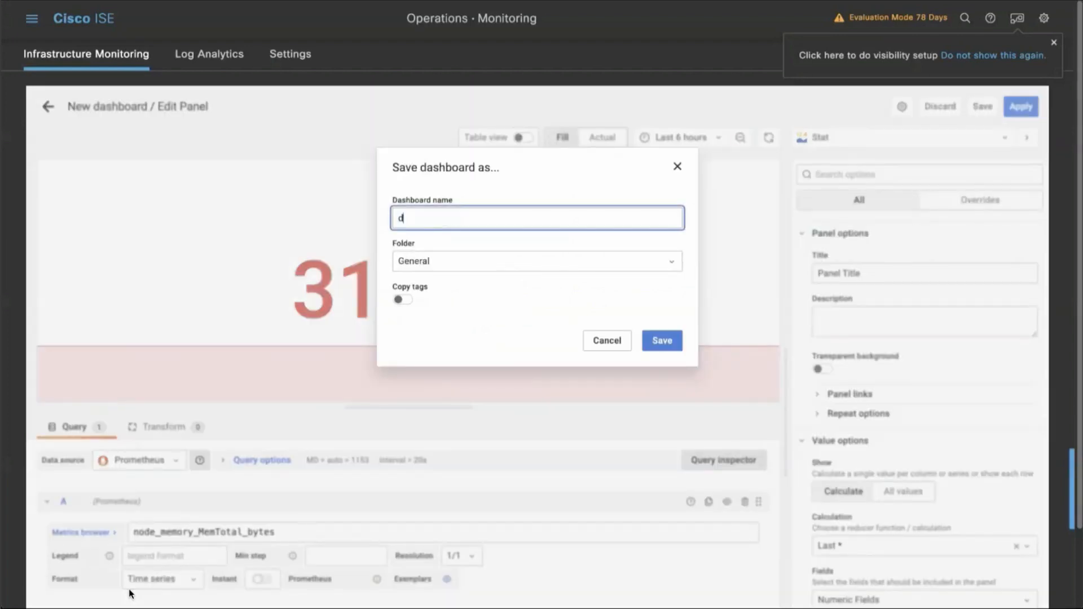
type("emo_dashboard")
left_click(661, 340)
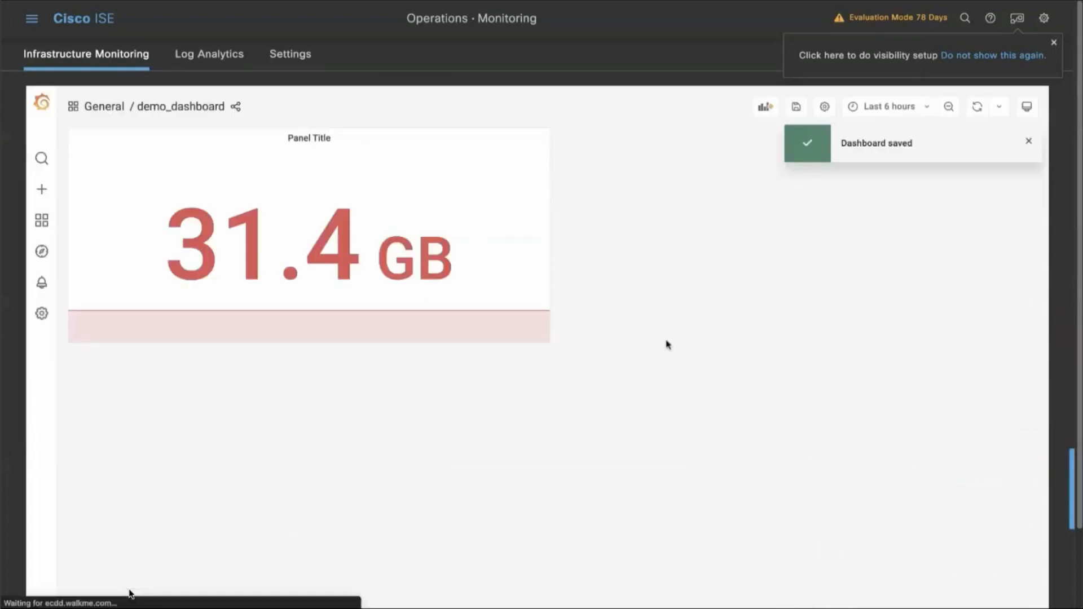
Open the dashboard's memory panel for editing and set its title to Total RAM.
left_click(304, 138)
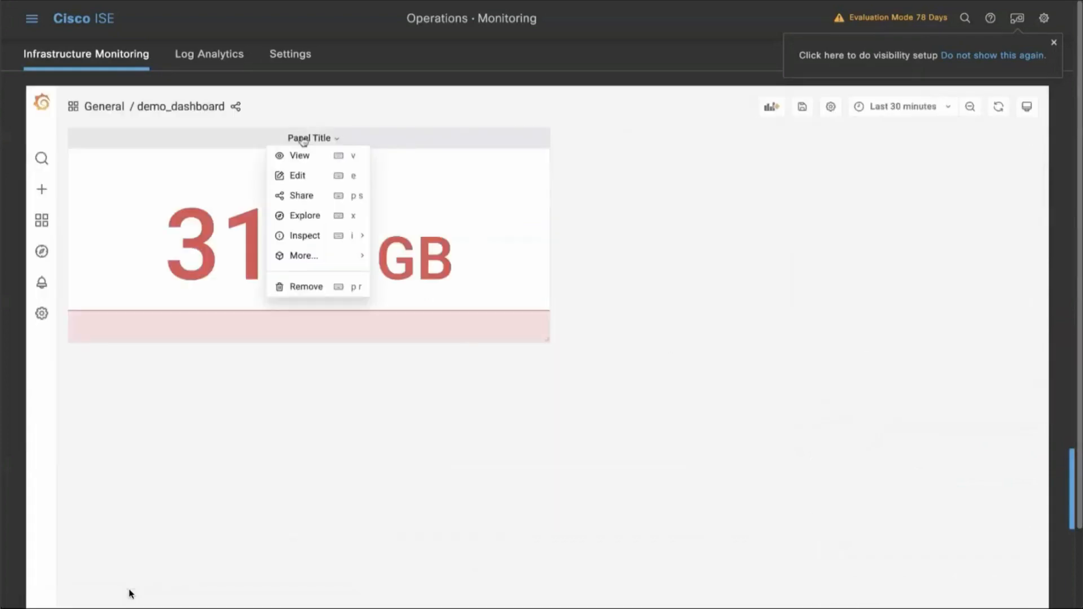
left_click(304, 175)
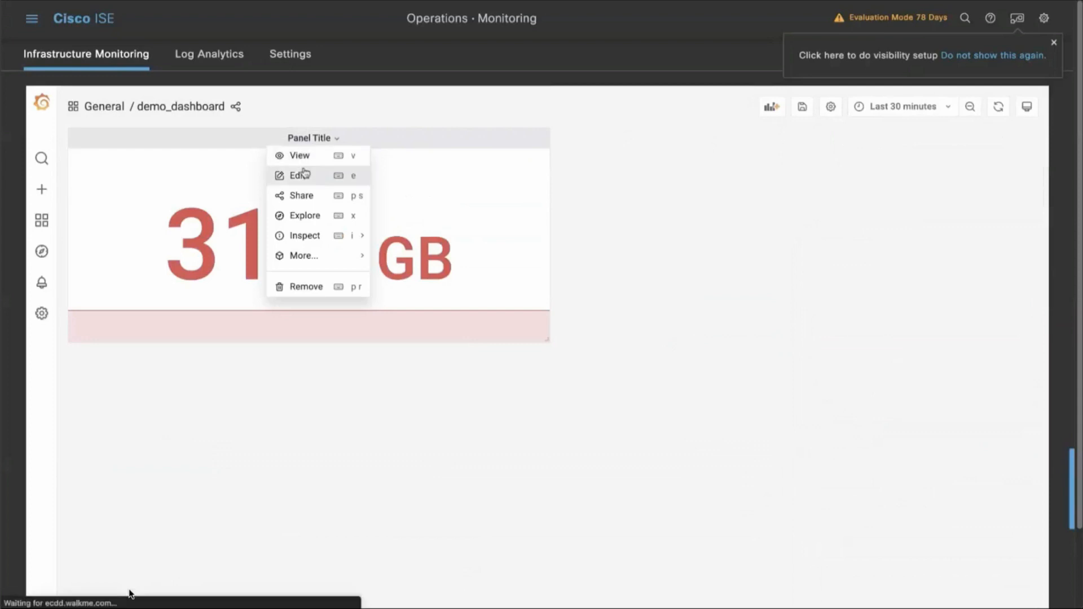
left_click(414, 169)
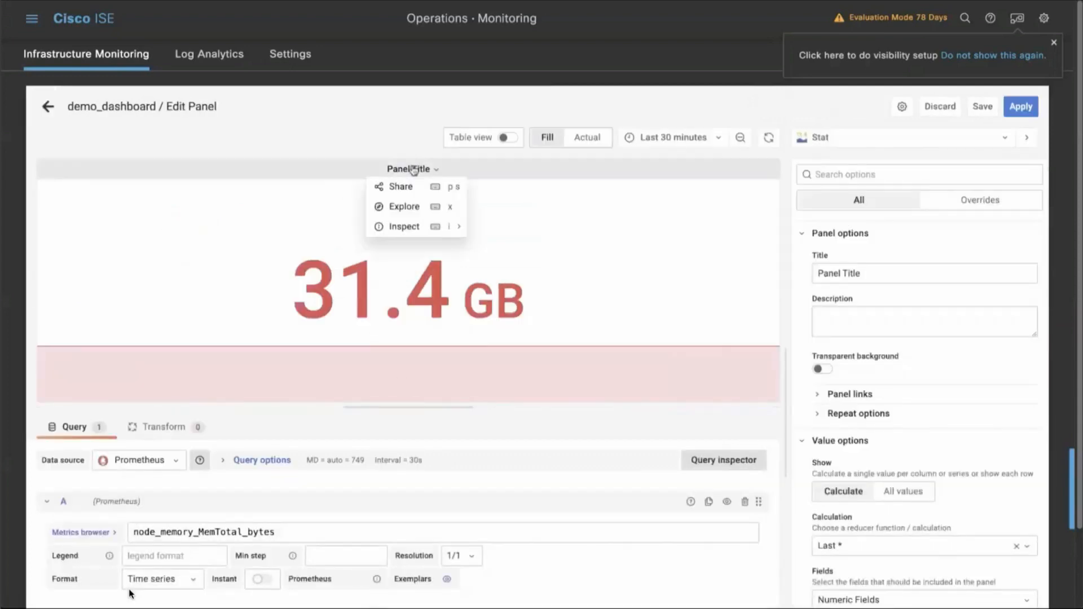
triple_click(863, 274)
type("RAM")
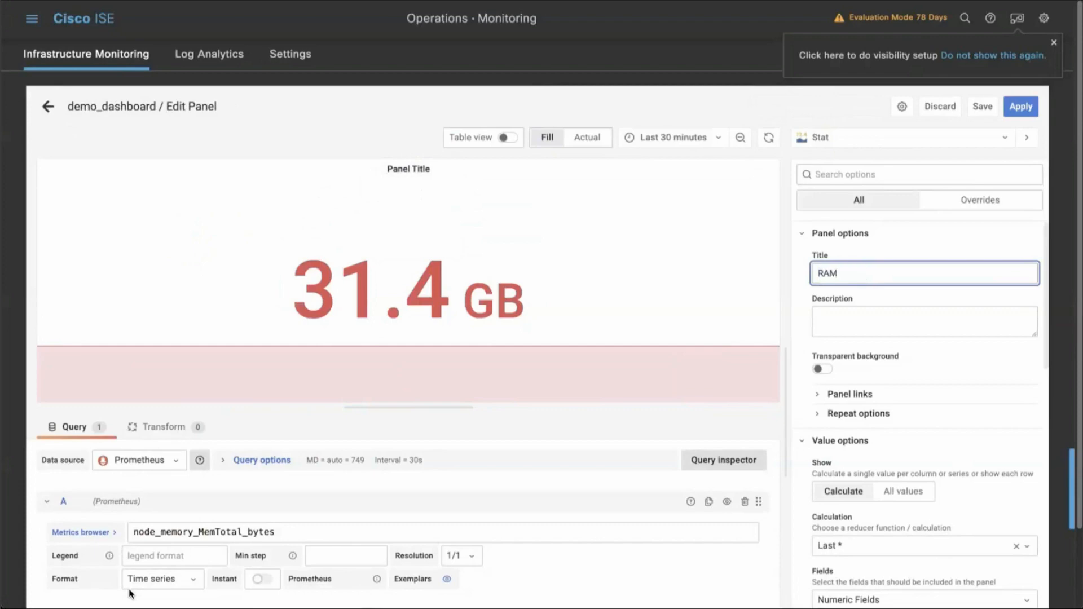
key("BackSpace")
key("BackSpace")
key("BackSpace")
type("Total")
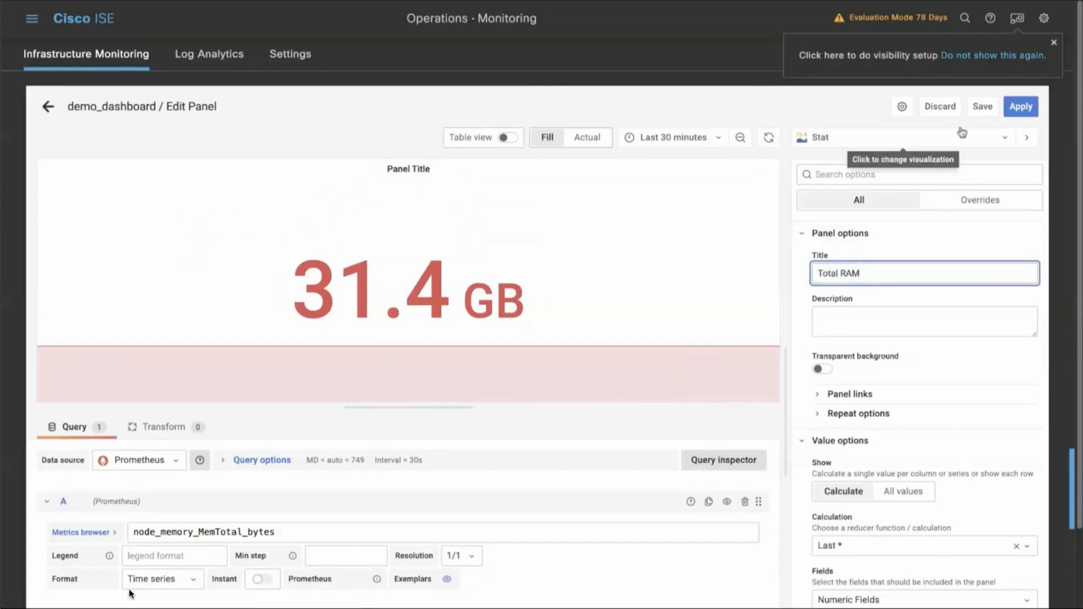
Save the retitled panel to demo_dashboard and return to the dashboard view.
left_click(983, 106)
left_click(664, 291)
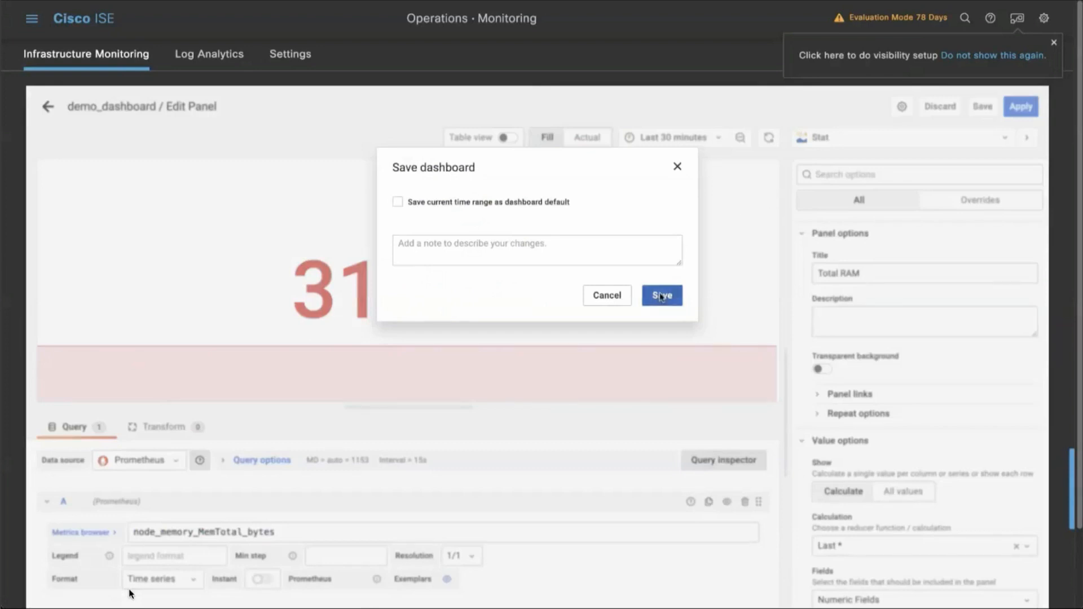
left_click(47, 106)
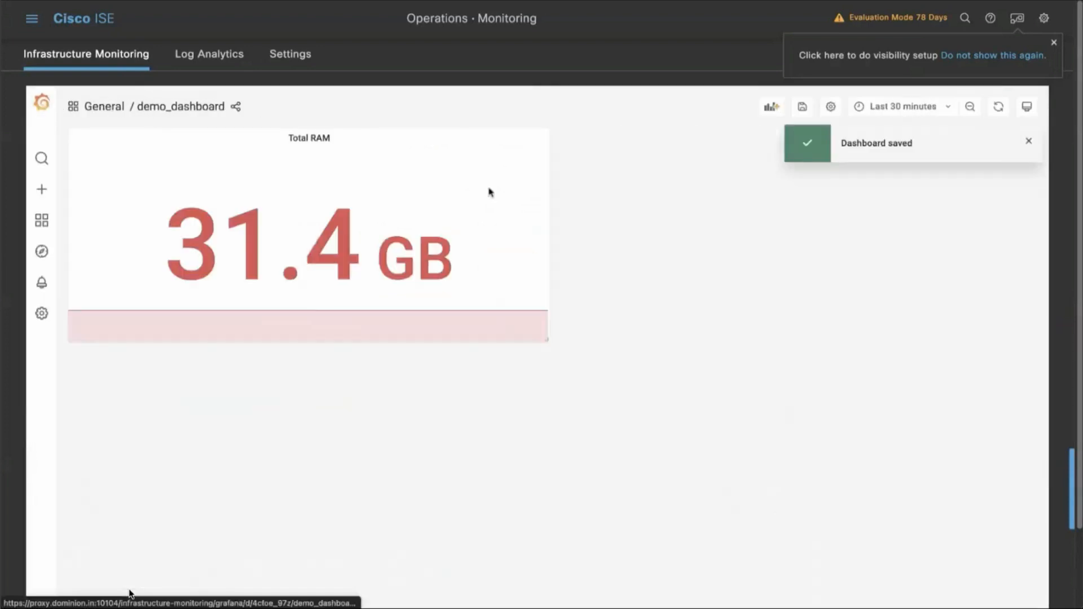
Add a new panel to demo_dashboard and open the metrics browser for its Prometheus query.
left_click(772, 110)
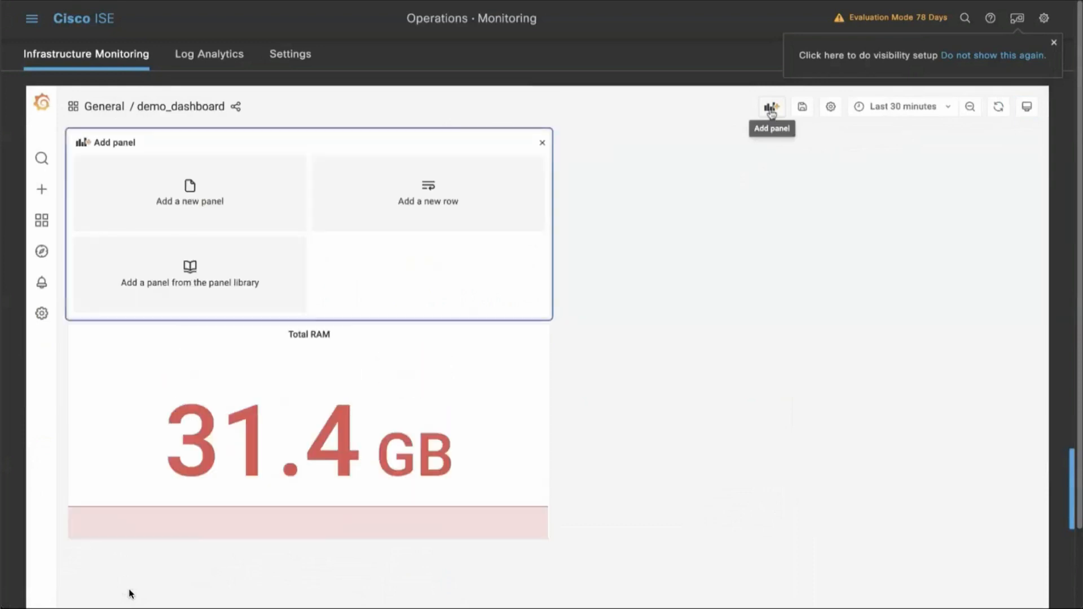
left_click(251, 202)
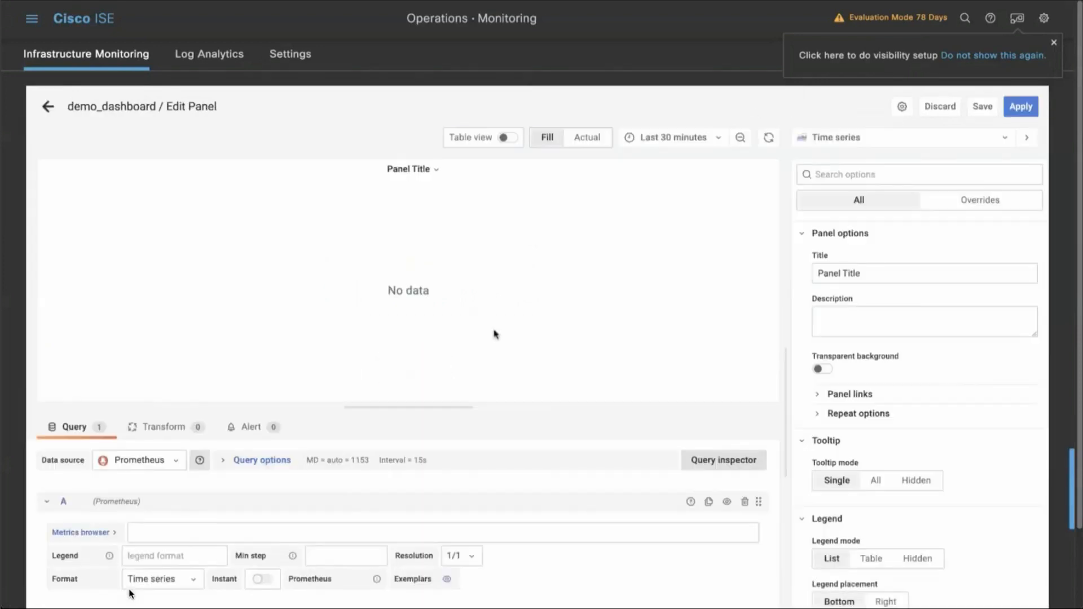
scroll(494, 334, "down", 3)
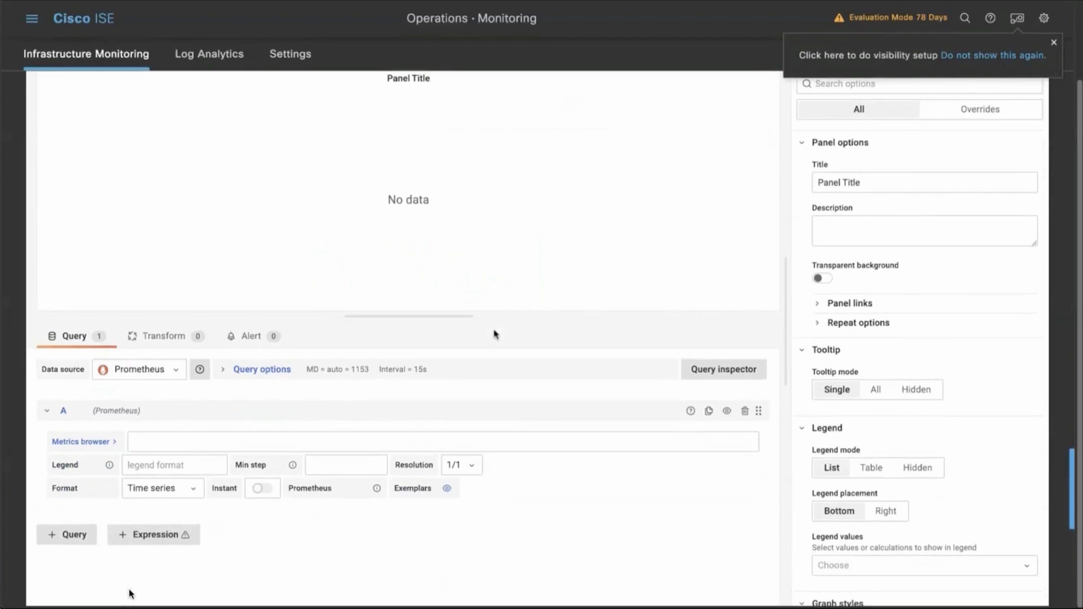
left_click(308, 435)
left_click(105, 447)
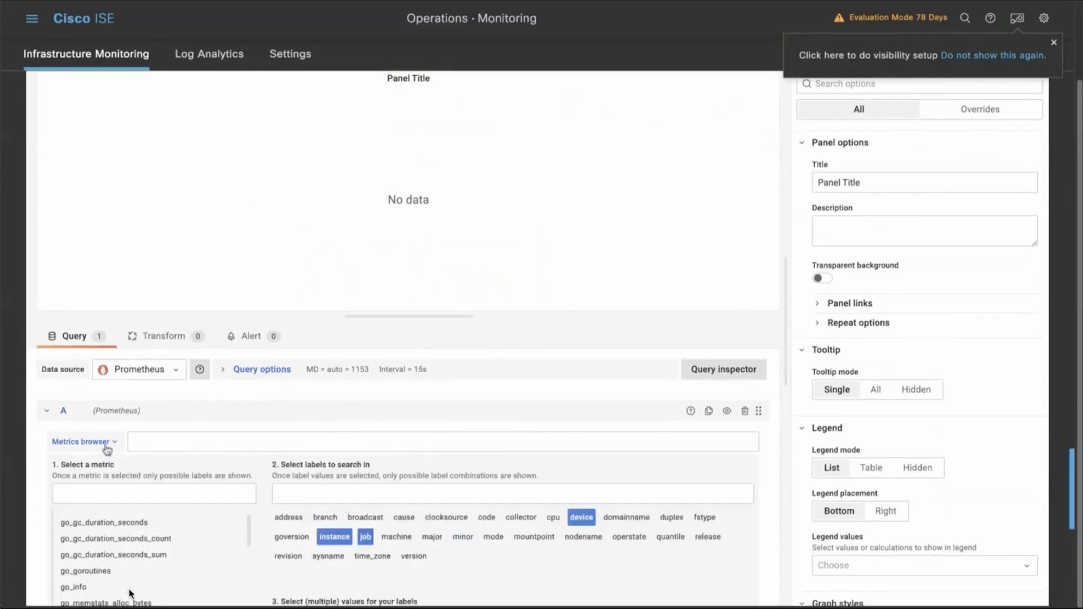
Select the metric node_network_transmit_bytes_total for query A from the list of available metrics.
scroll(107, 450, "down", 1)
scroll(107, 449, "down", 1)
scroll(108, 450, "down", 5)
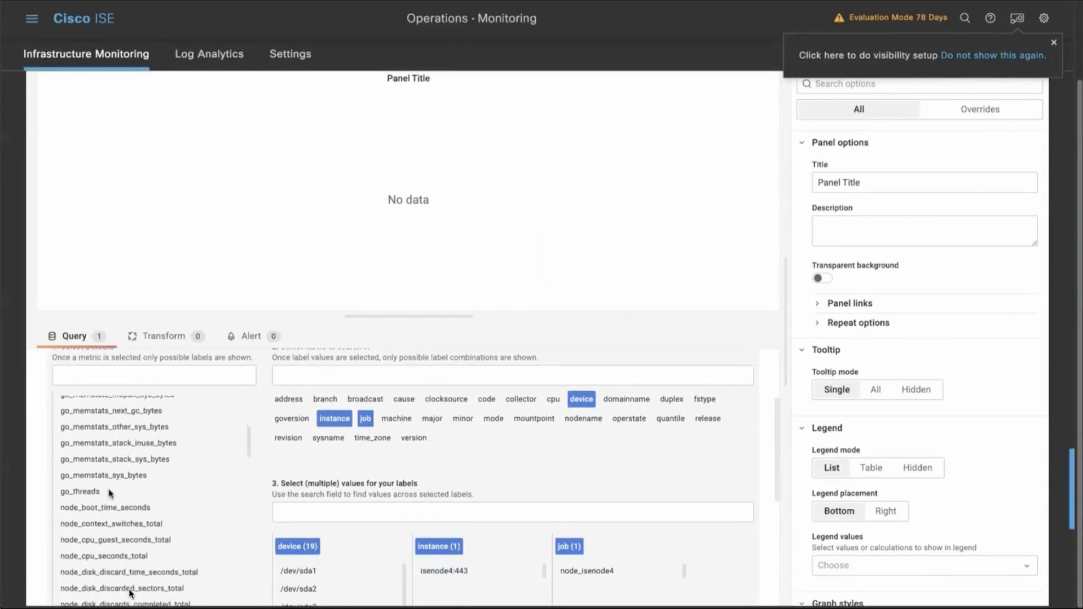
scroll(108, 493, "down", 5)
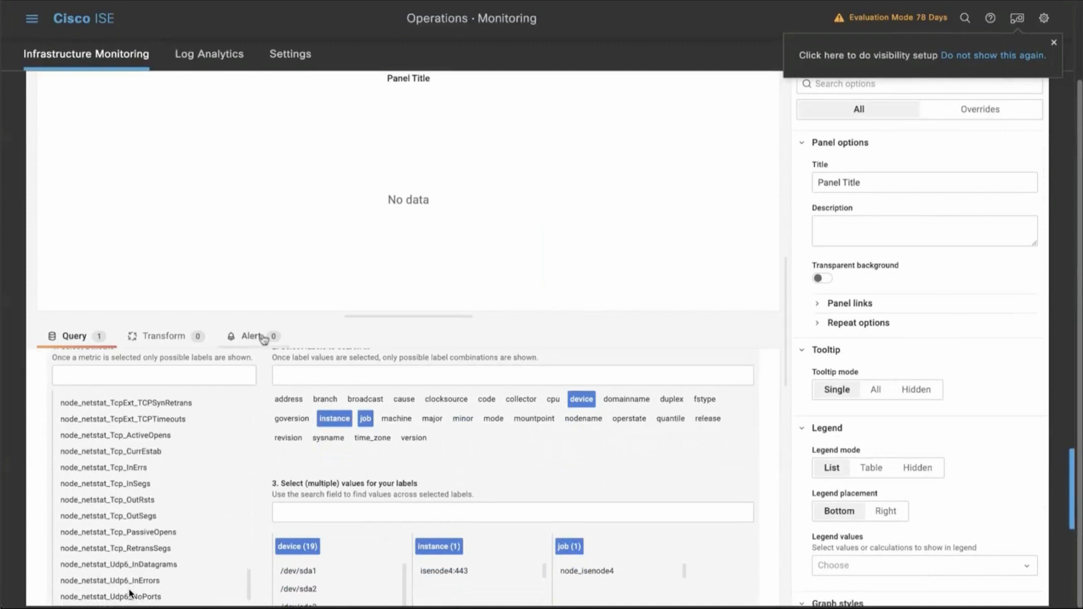
scroll(223, 502, "down", 2)
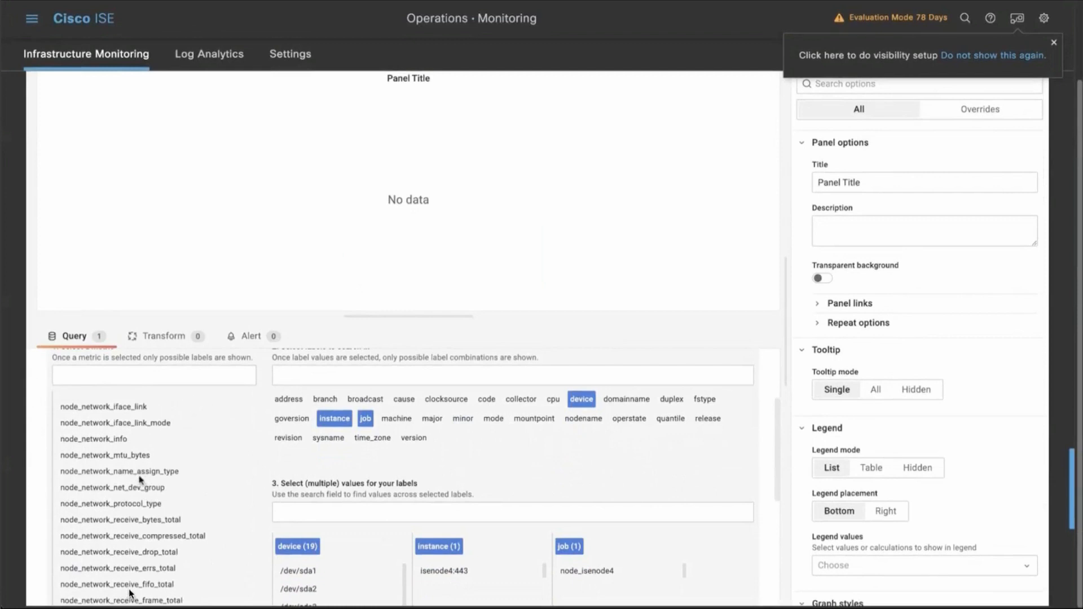
scroll(139, 479, "down", 3)
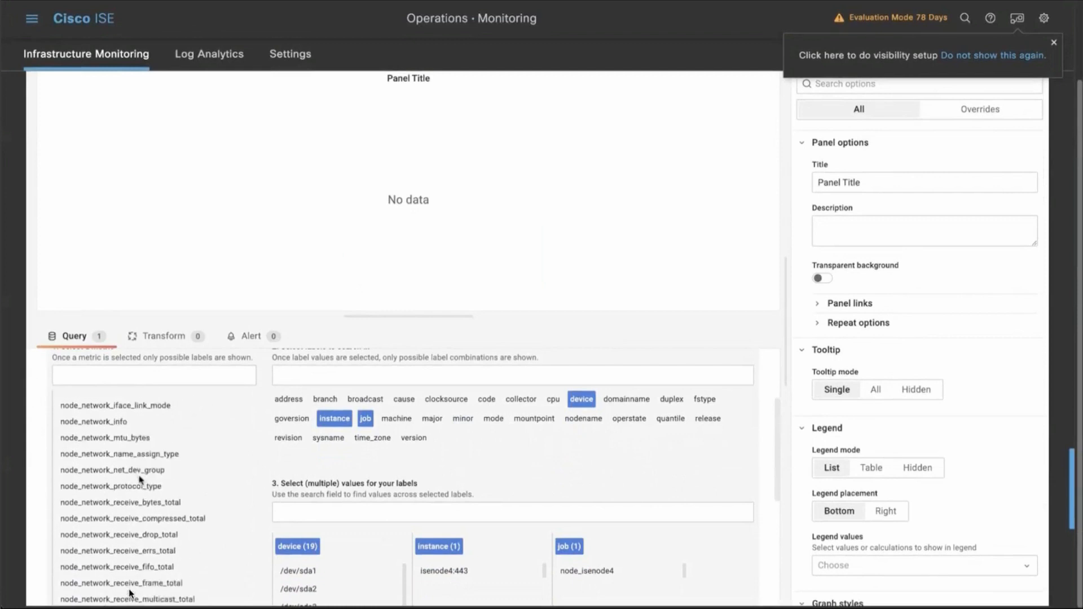
scroll(134, 496, "down", 2)
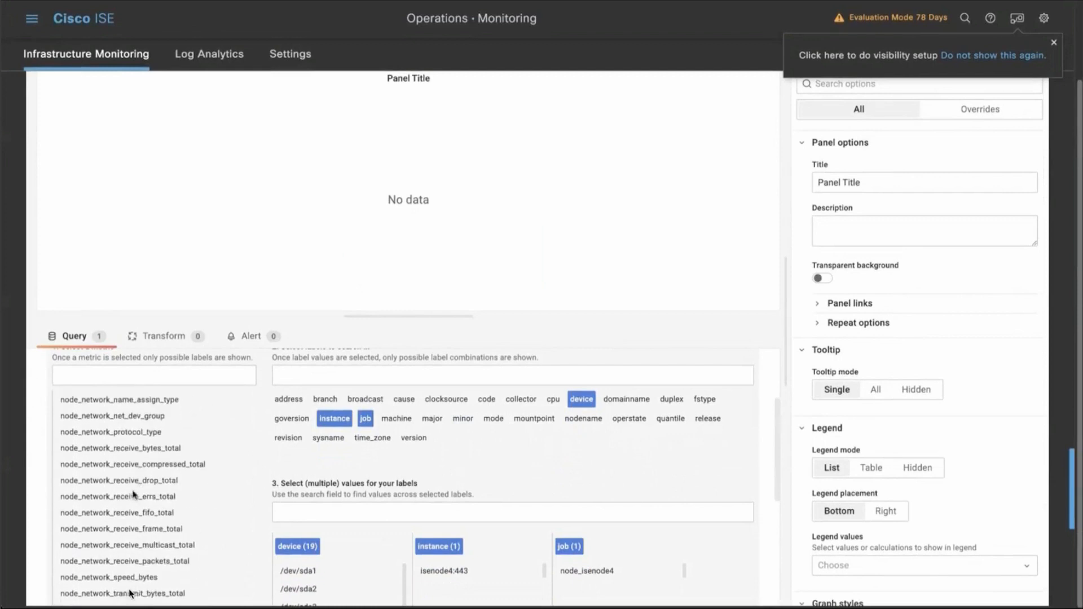
scroll(124, 527, "down", 3)
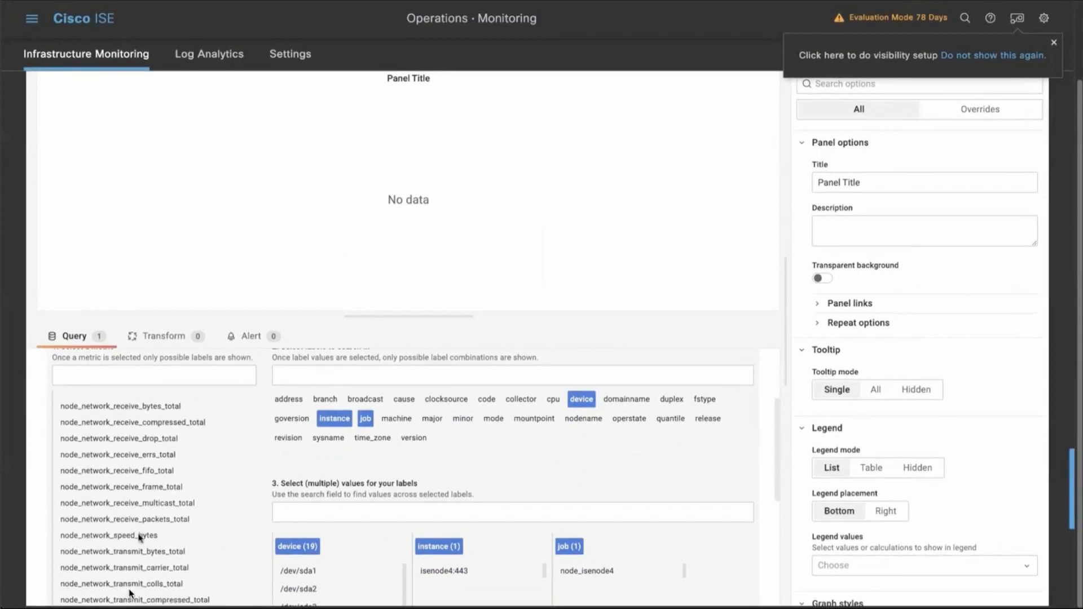
scroll(139, 537, "down", 1)
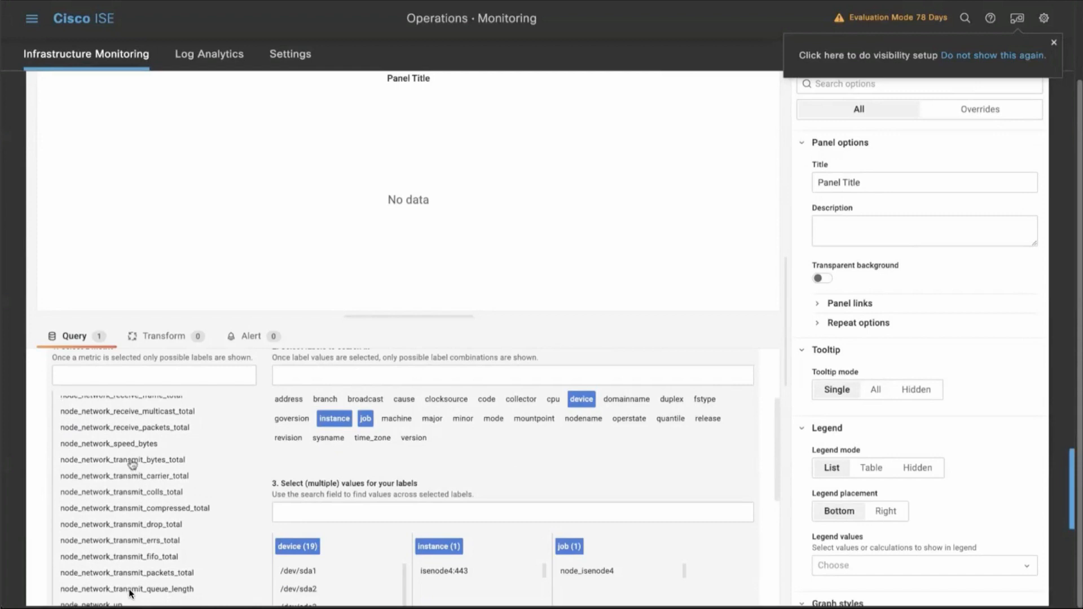
left_click(131, 461)
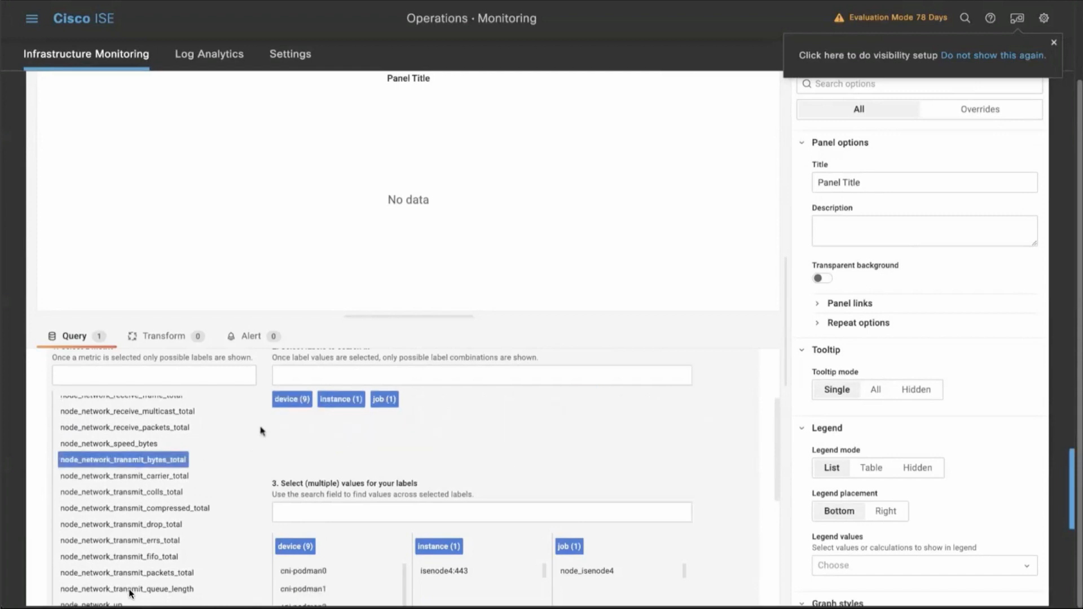
Filter the transmit metric to device eth0, instance isenode4:443 and job node_isenode4, and use the resulting selector as the query.
left_click(353, 400)
left_click(355, 402)
left_click(380, 402)
left_click(383, 402)
scroll(368, 503, "down", 2)
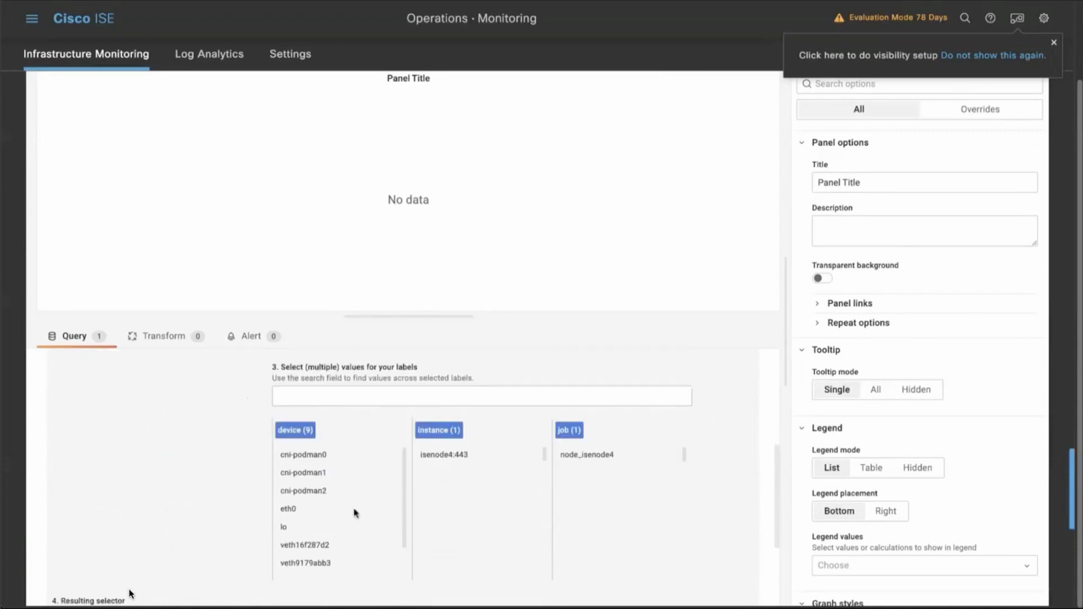
left_click(288, 510)
left_click(449, 455)
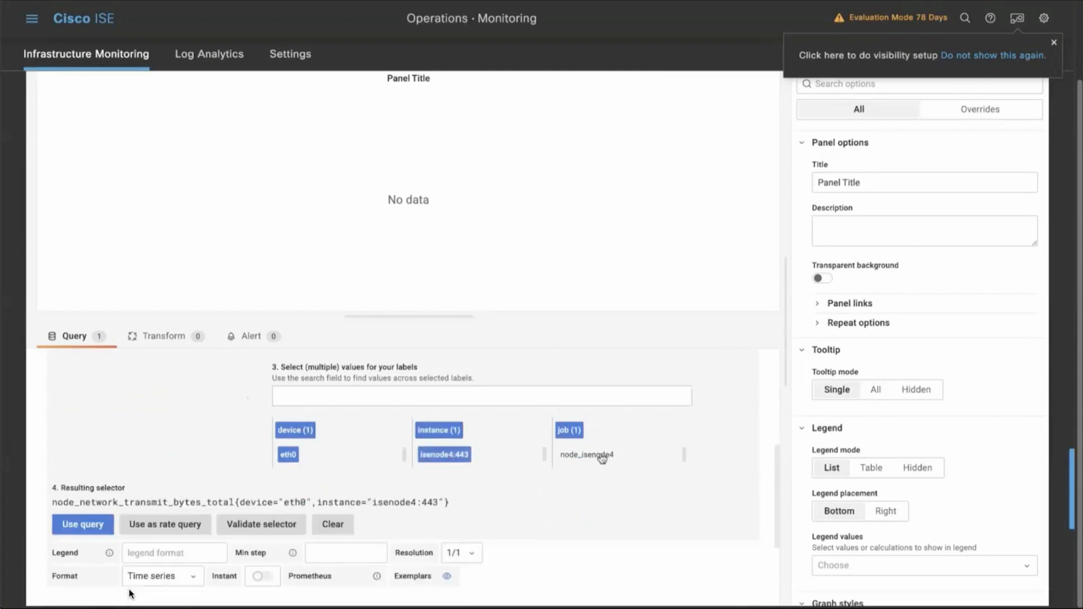
left_click(602, 457)
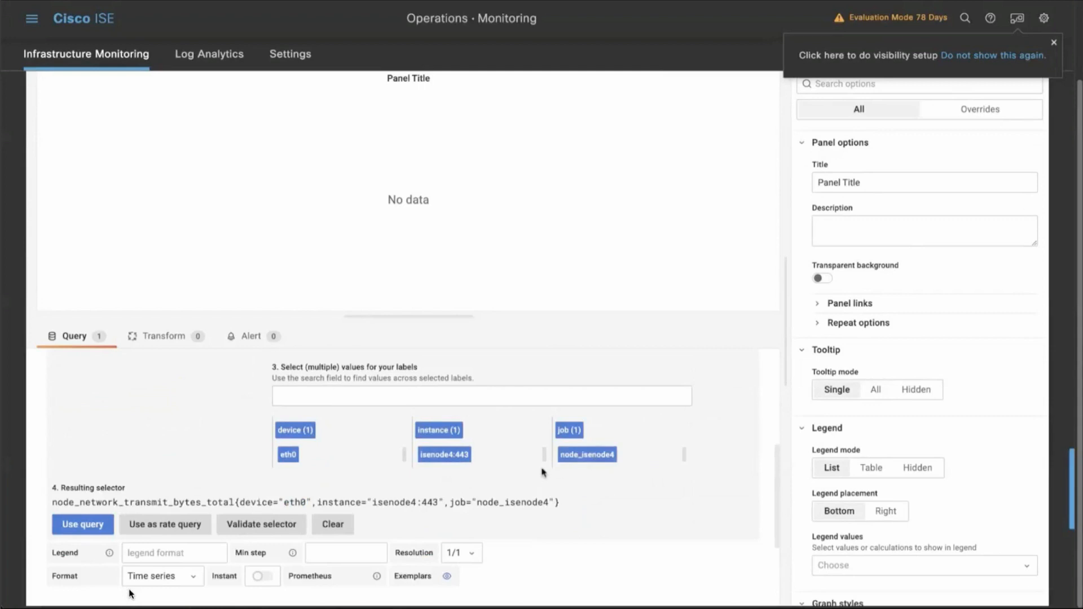
left_click(107, 524)
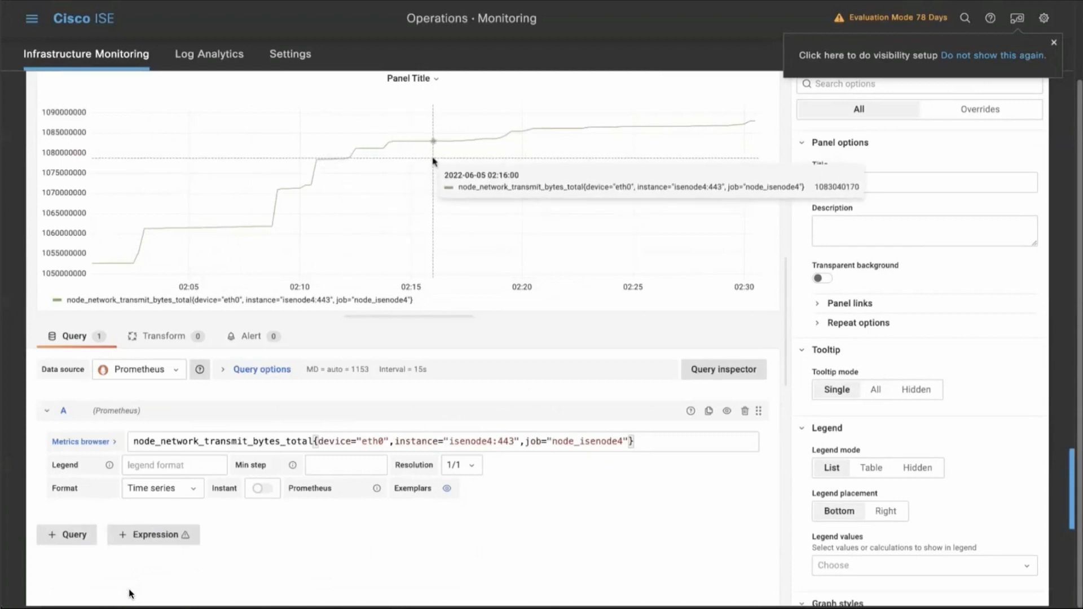
Set the legend of the transmit query to Transmitted bytes.
left_click(150, 465)
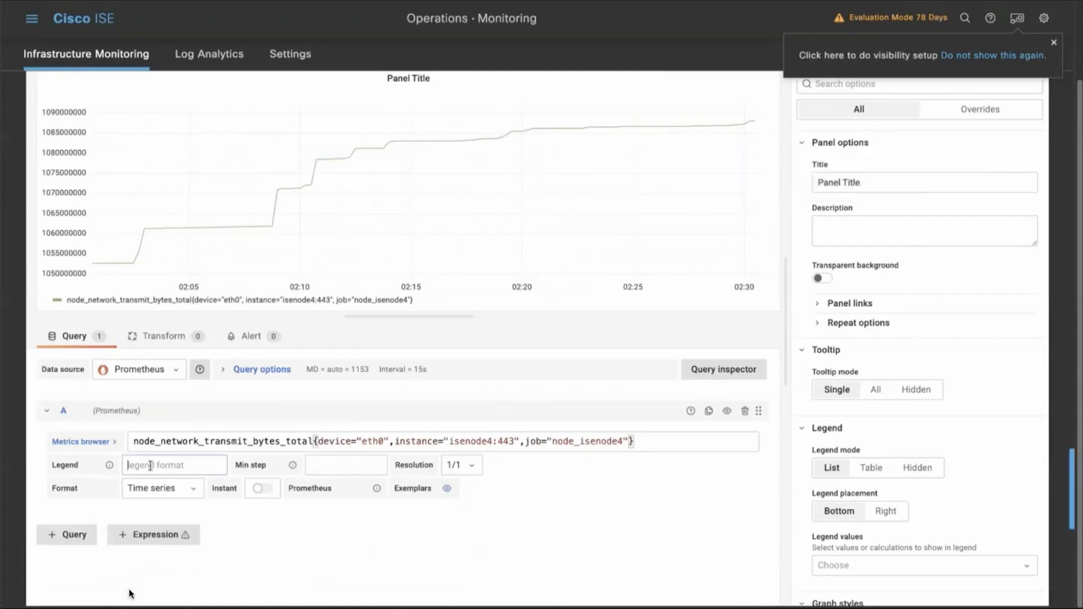
type("Transmitted bytes")
Set the network panel's unit to bytes(SI) in the standard options.
scroll(824, 496, "down", 13)
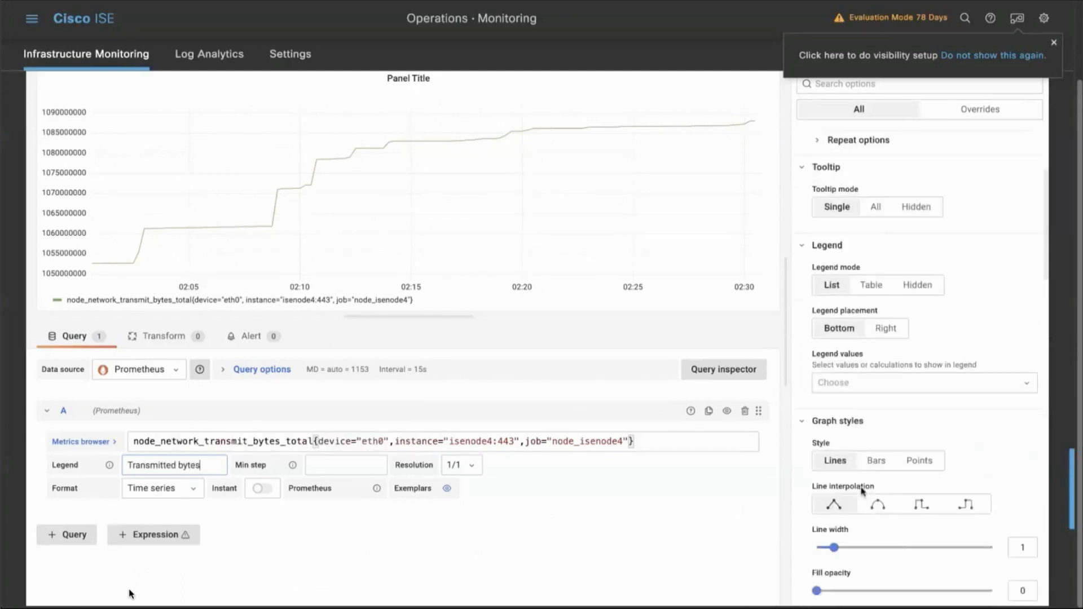
scroll(862, 490, "down", 10)
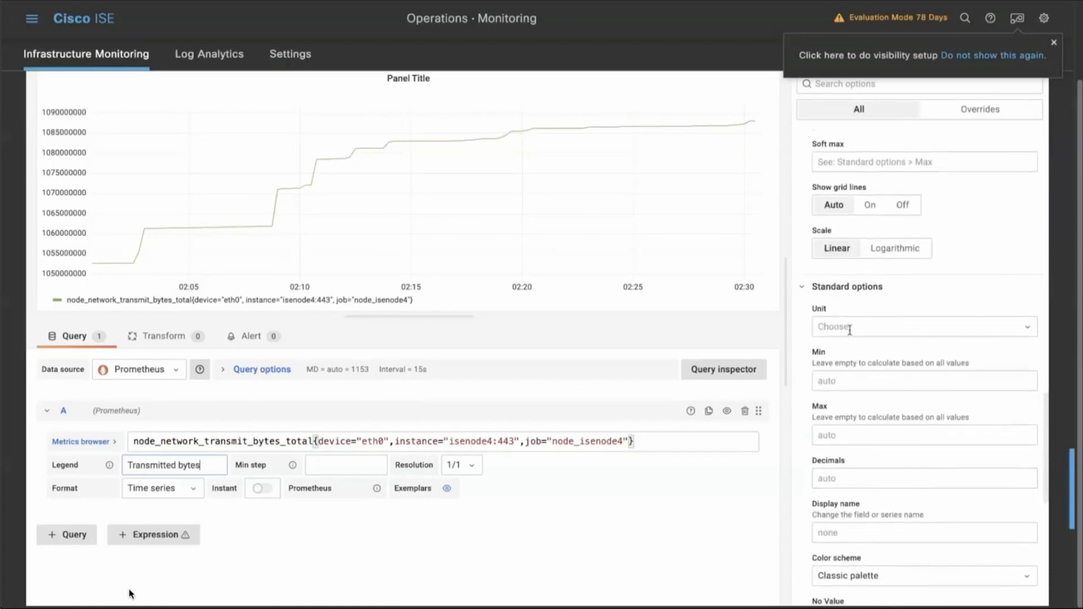
left_click(851, 327)
type("by")
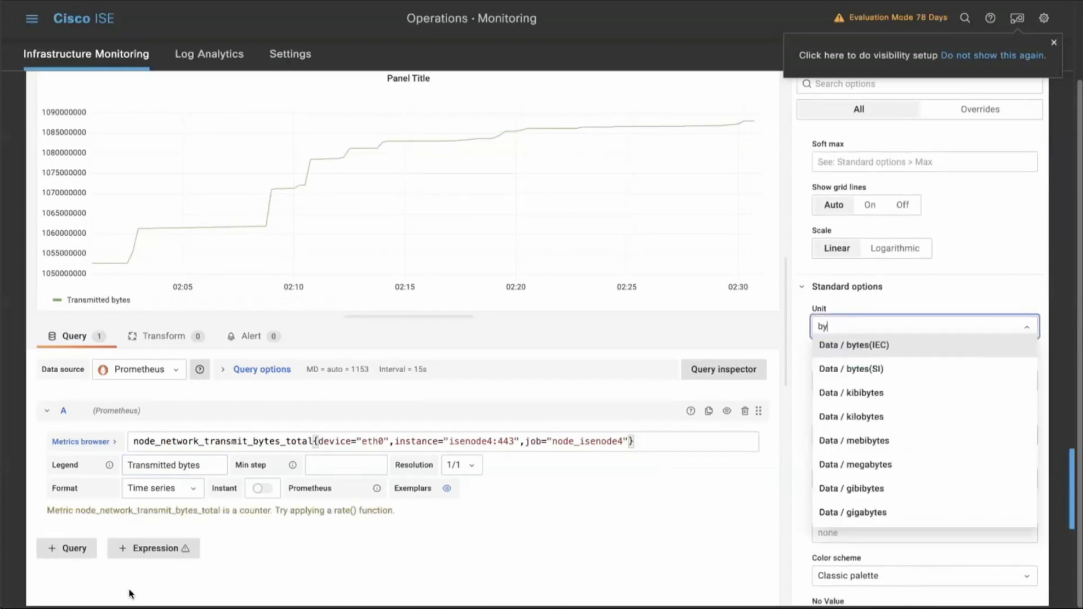
type("te")
key("Down")
key("Return")
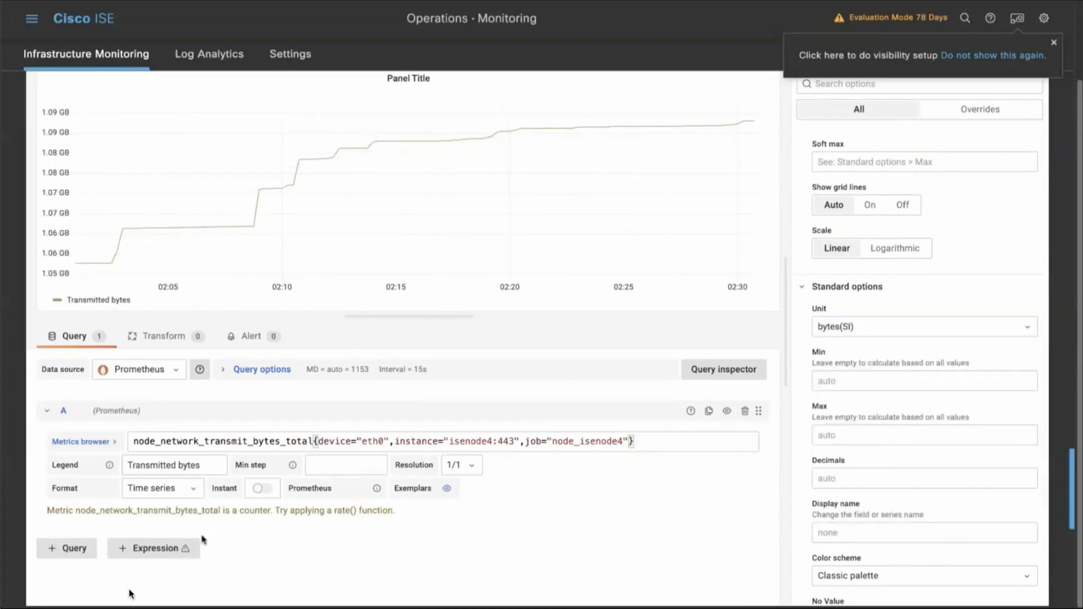
Add a second query to the panel and deselect the job, instance and device labels in its metrics browser.
left_click(79, 550)
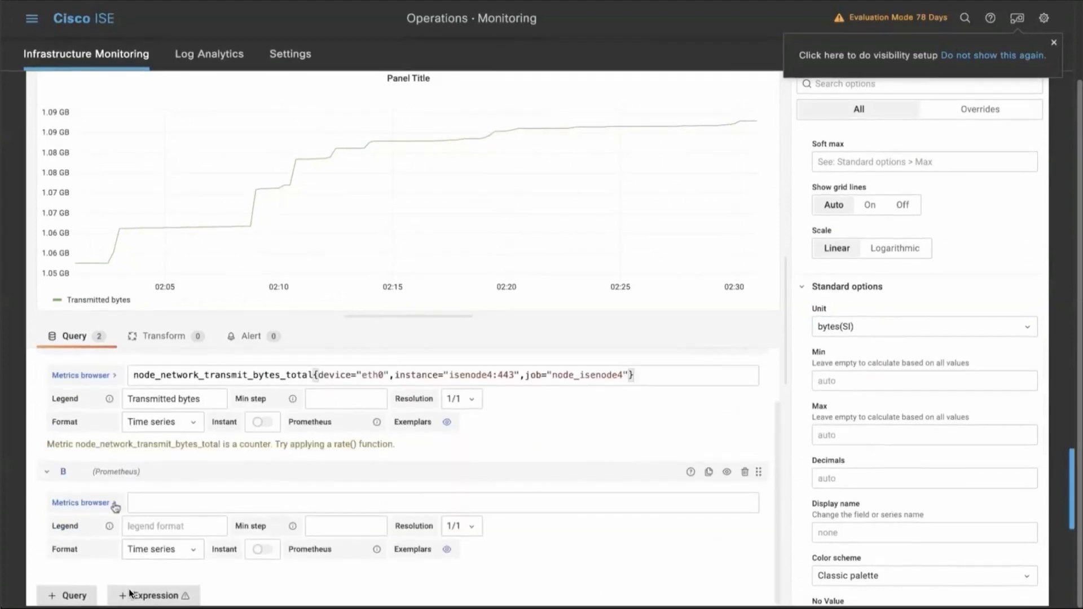
left_click(110, 503)
scroll(226, 485, "down", 3)
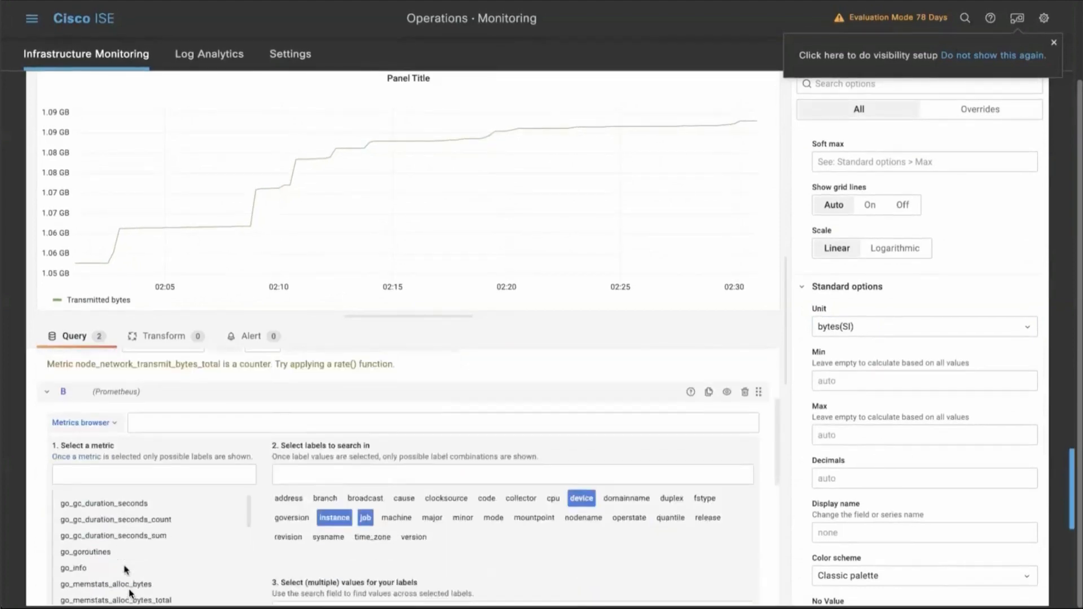
left_click(365, 456)
left_click(334, 455)
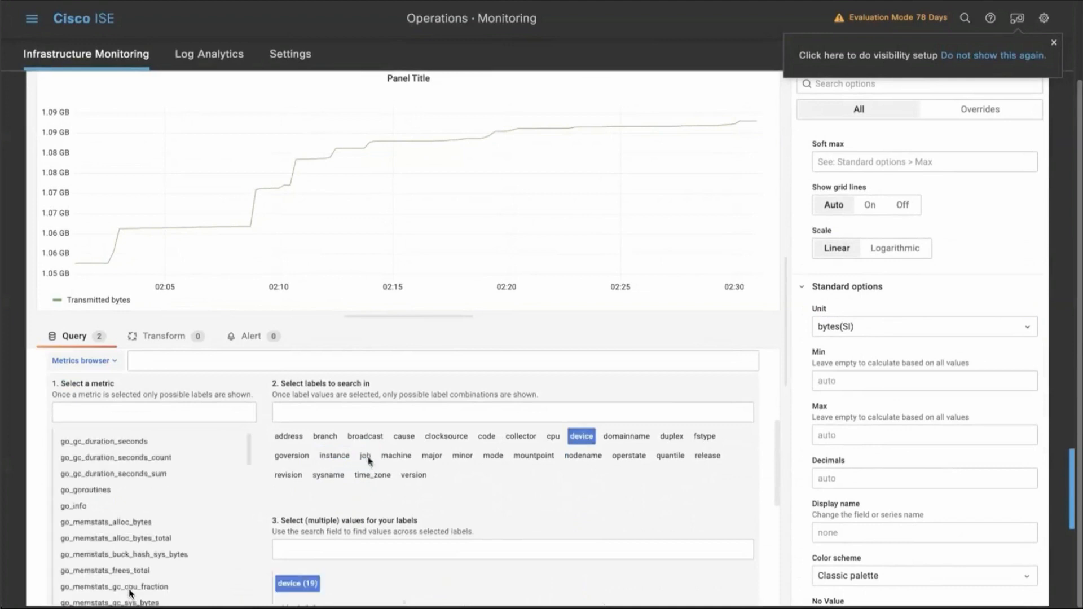
left_click(581, 436)
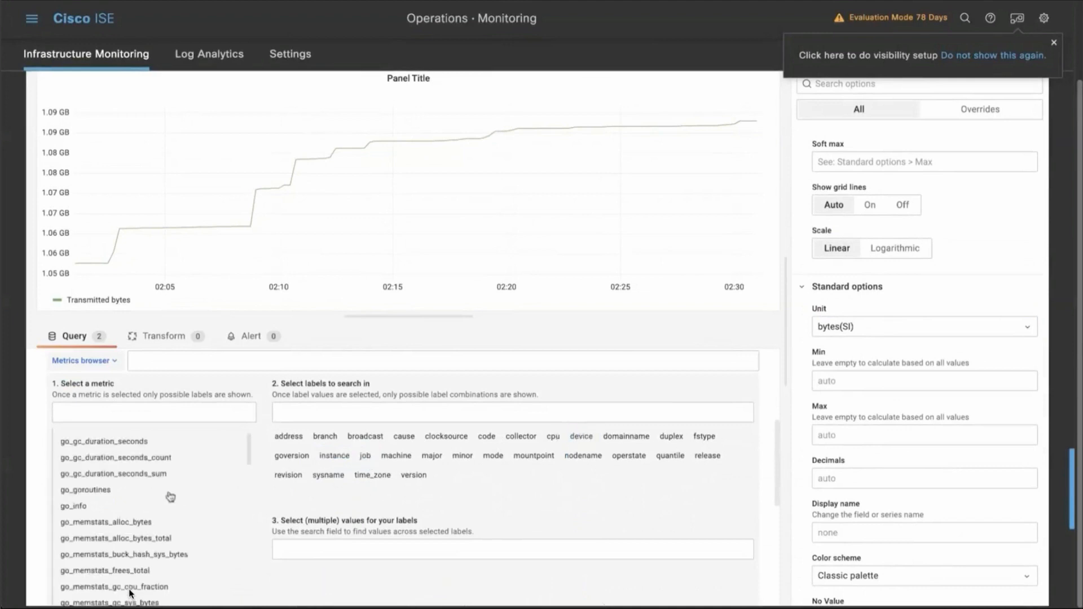
Choose the node_network_receive_bytes_total metric for the second query and select its device, instance and job labels.
left_click(142, 413)
type("no")
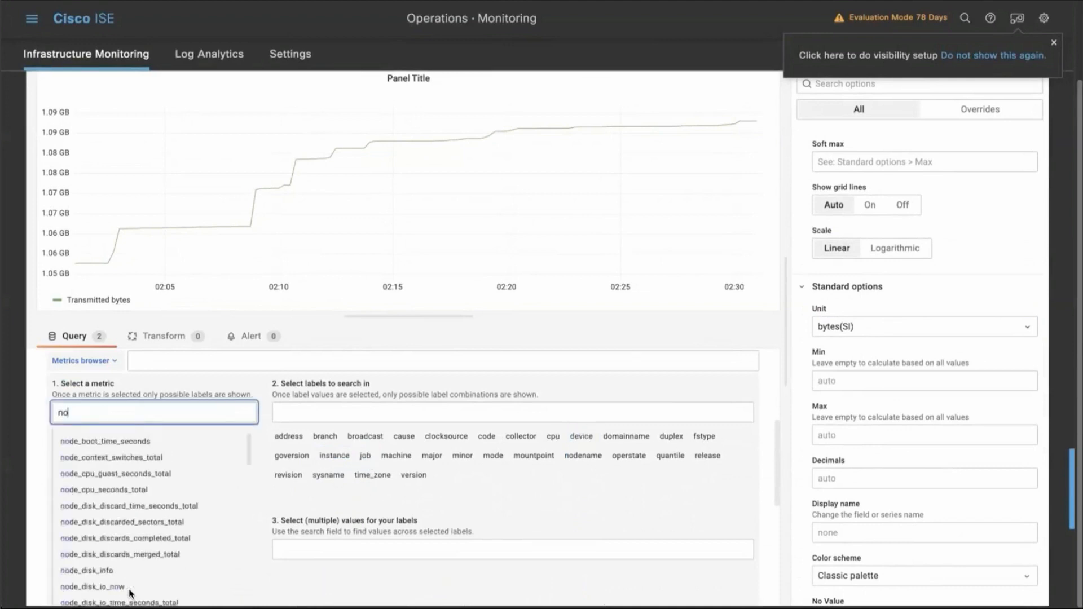
type("de_network_rec")
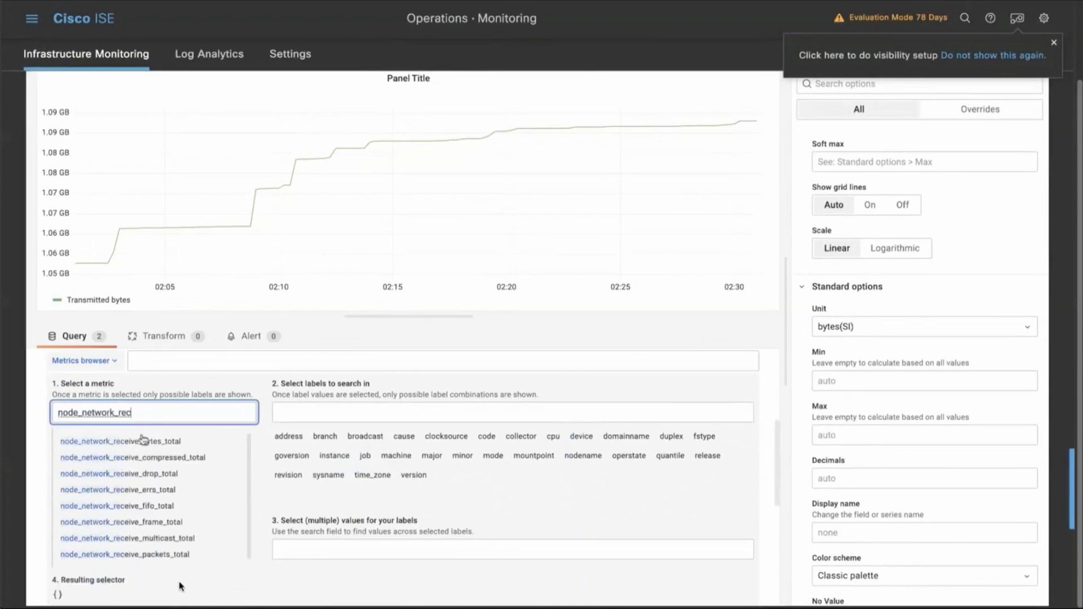
left_click(142, 441)
left_click(291, 437)
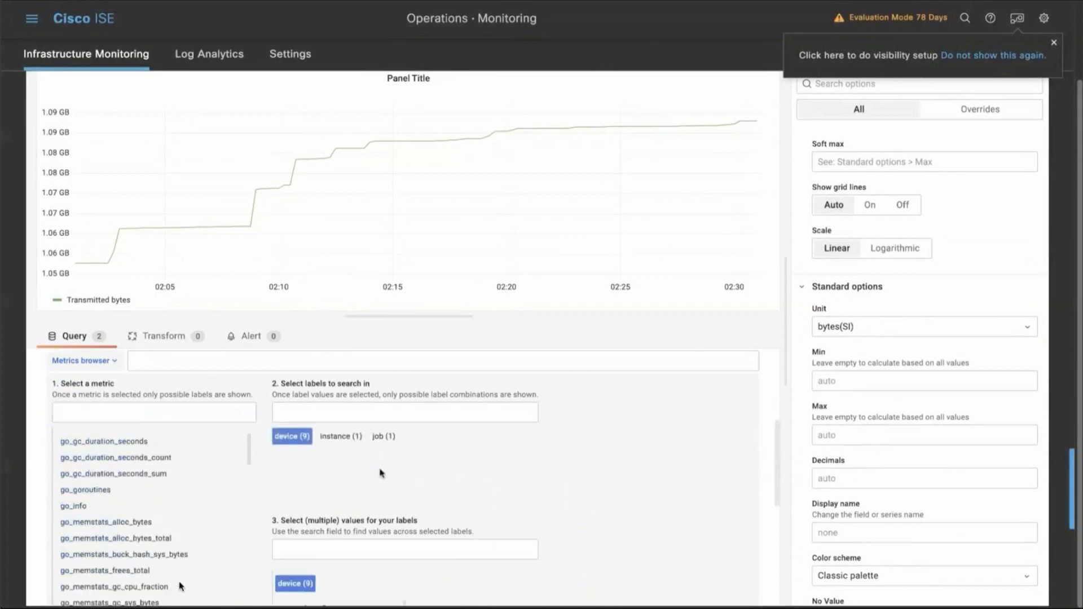
left_click(341, 436)
left_click(385, 437)
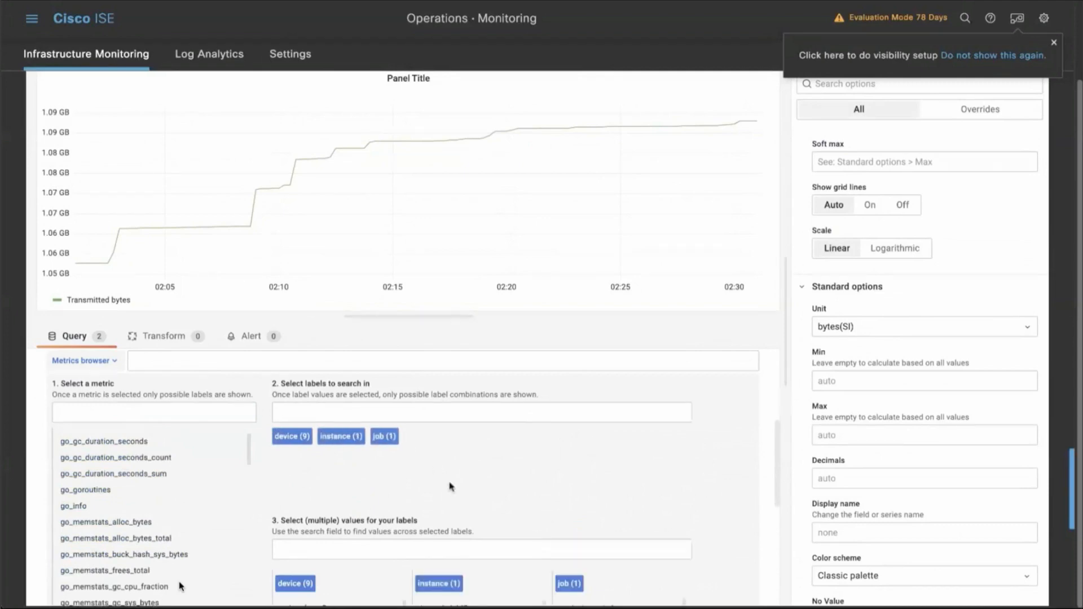
Filter the receive metric to device eth0, instance isenode4:443 and job node_isenode4, and use the resulting selector as the query.
scroll(361, 440, "down", 5)
left_click(288, 402)
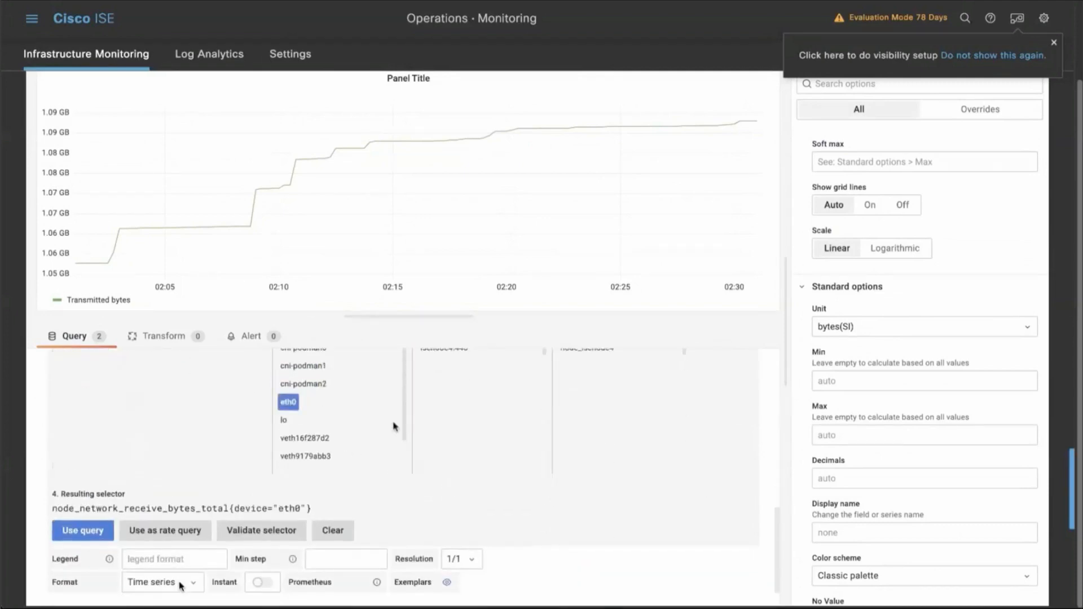
scroll(395, 429, "up", 1)
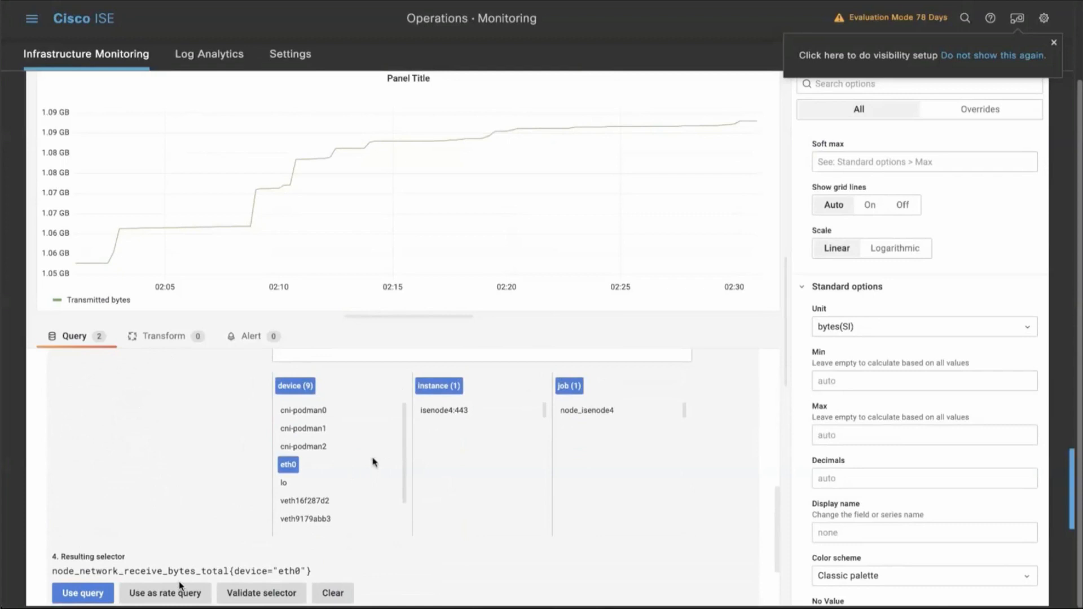
left_click(444, 411)
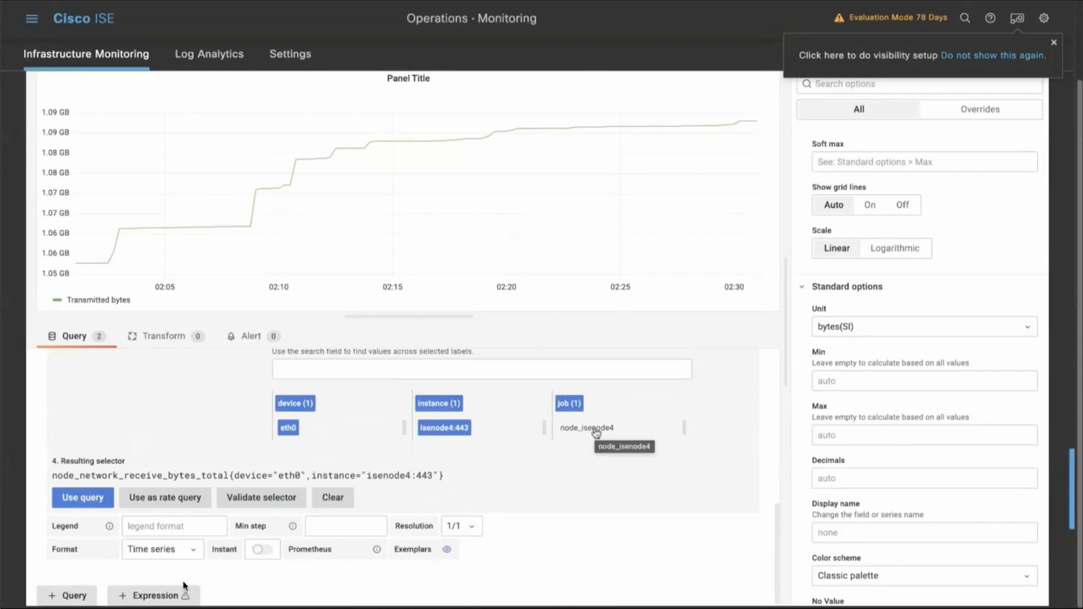
left_click(595, 429)
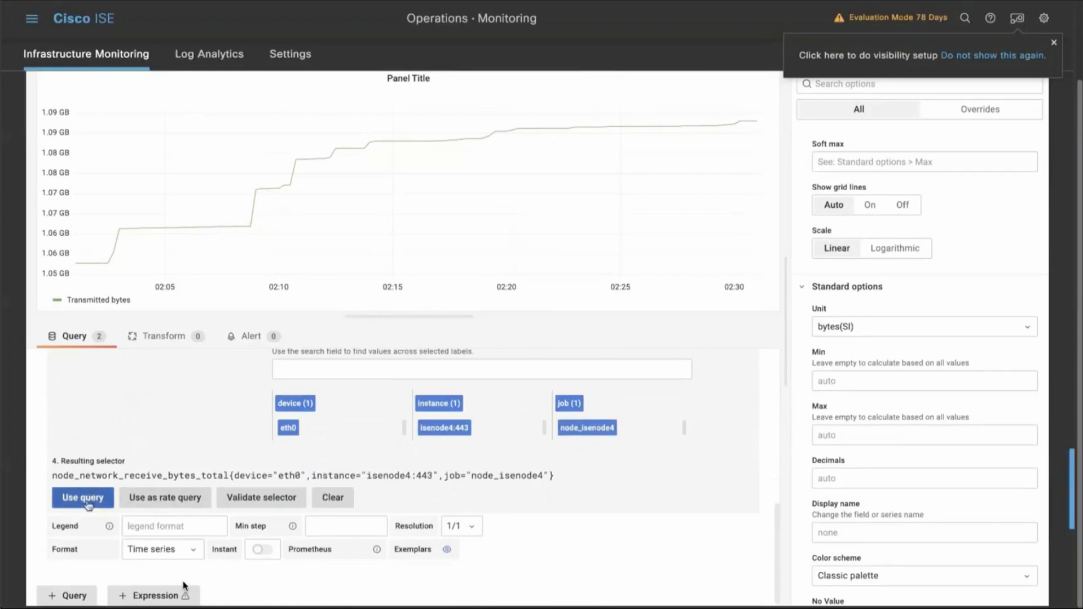
left_click(88, 500)
Set the legend of the receive query to Received Bytes.
left_click(151, 528)
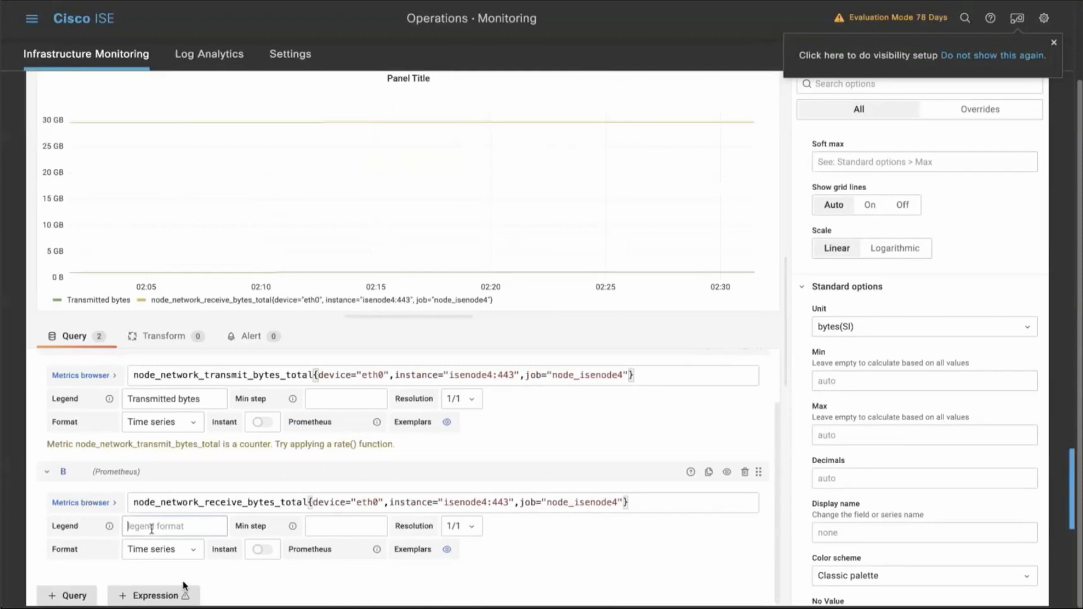
type("Receive")
type("d")
type(" Byte")
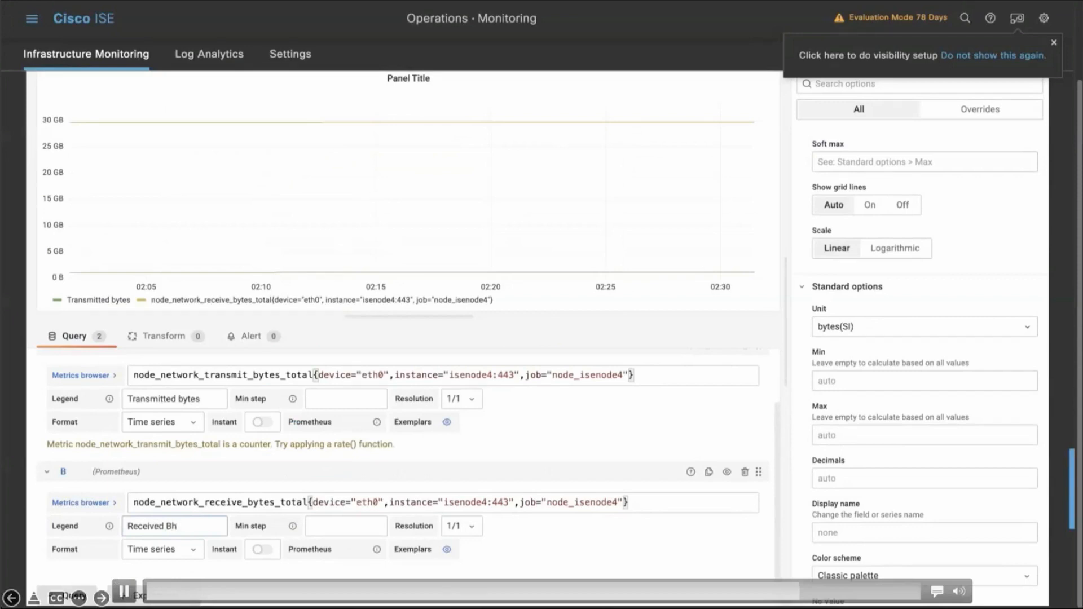
type("s")
left_click(595, 576)
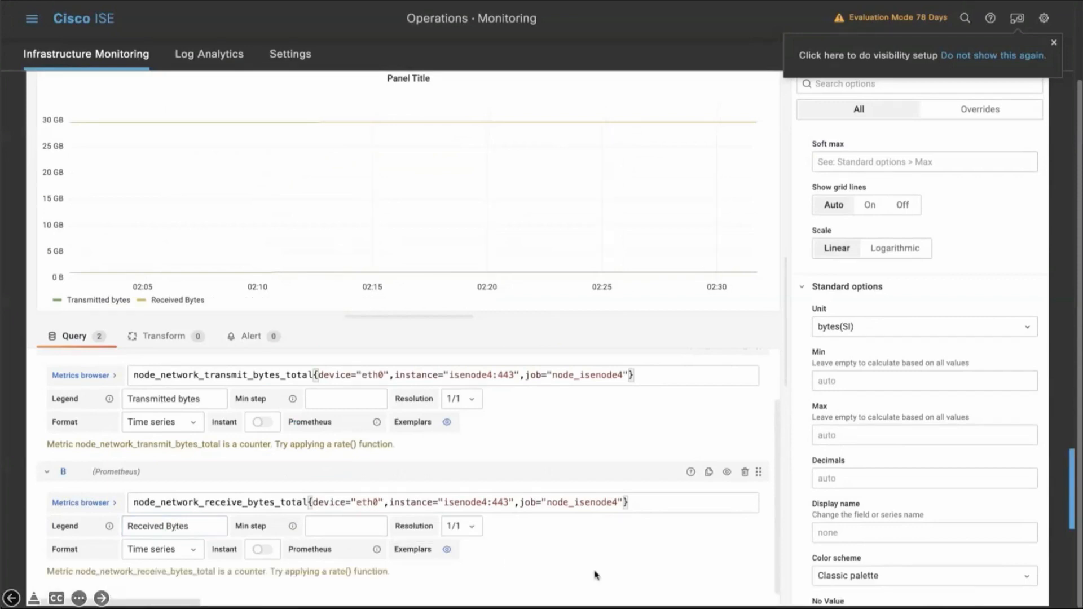
Change the network panel's visualization from time series to Gauge.
mouse_move(112, 123)
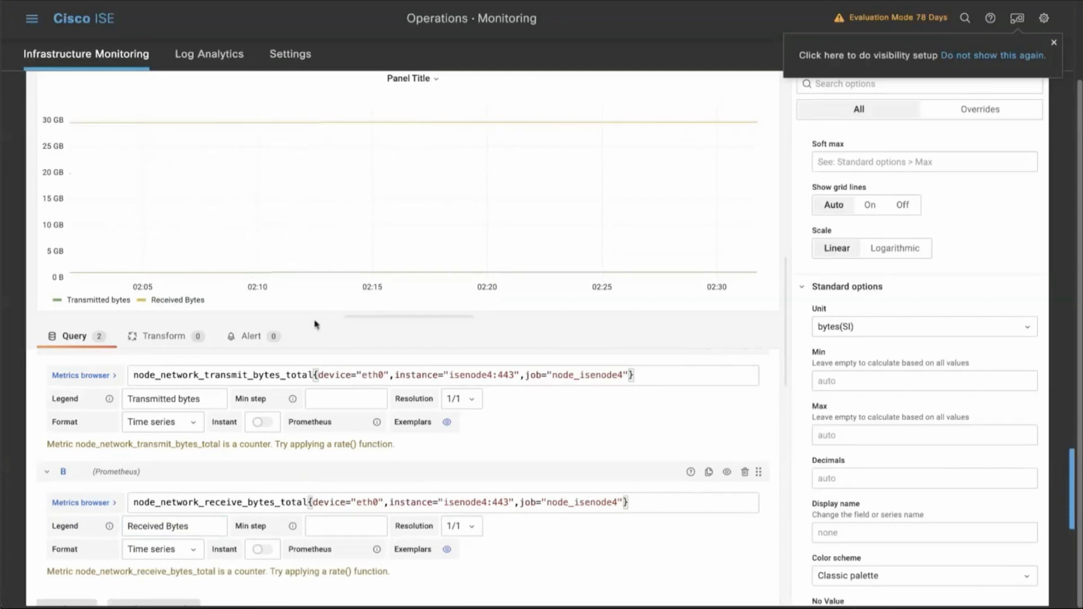
mouse_move(128, 281)
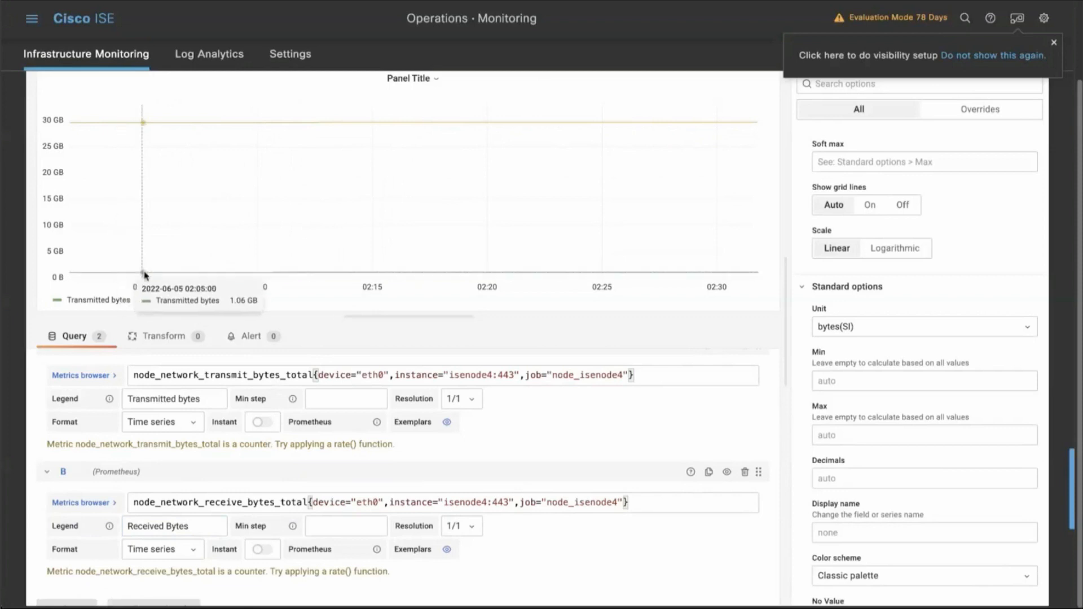
scroll(421, 295, "up", 2)
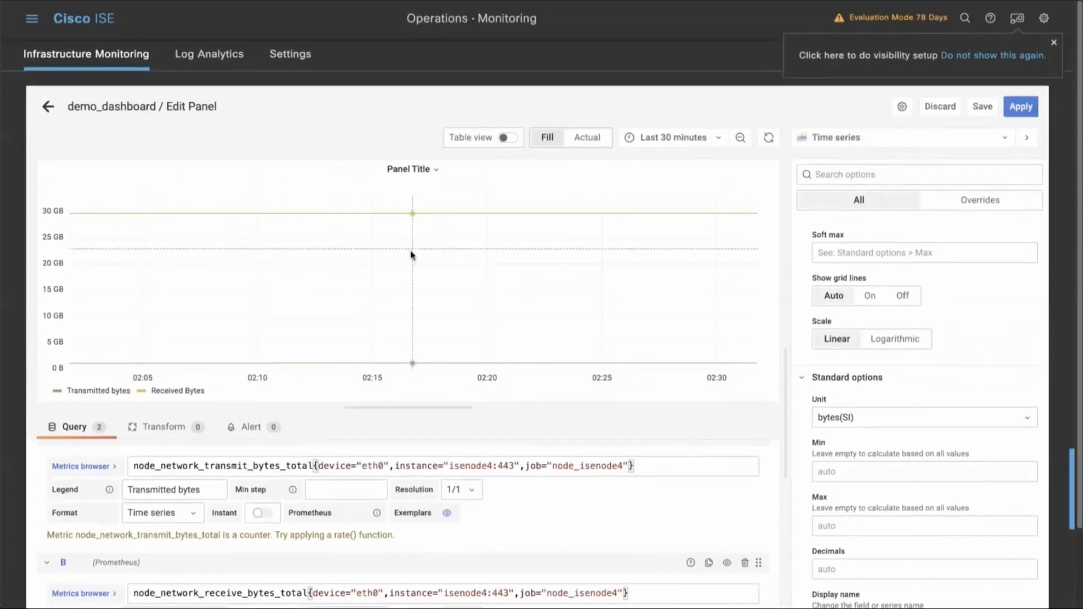
left_click(825, 141)
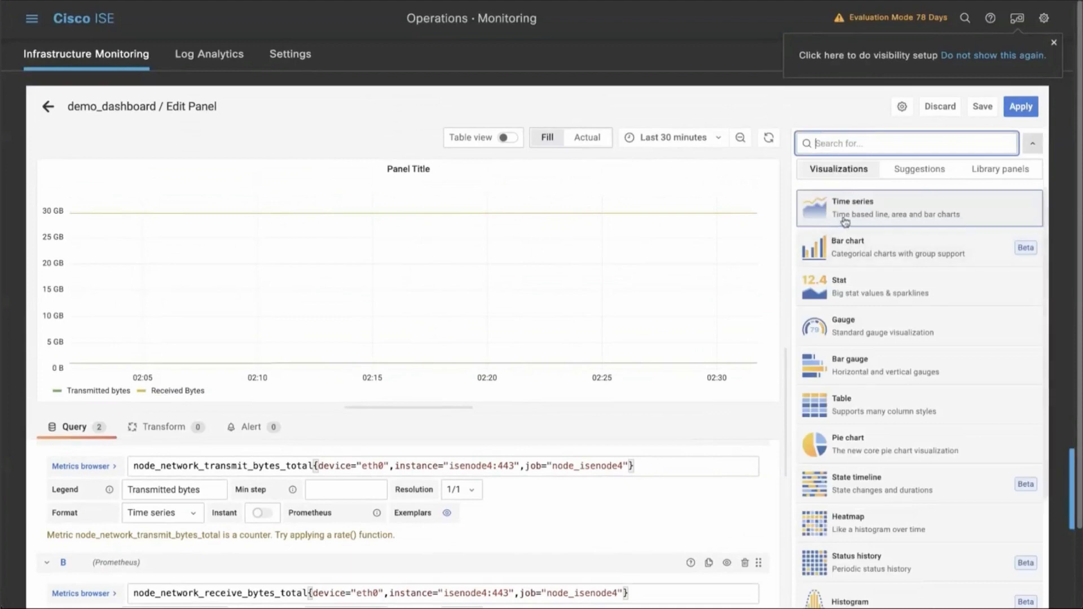
left_click(836, 322)
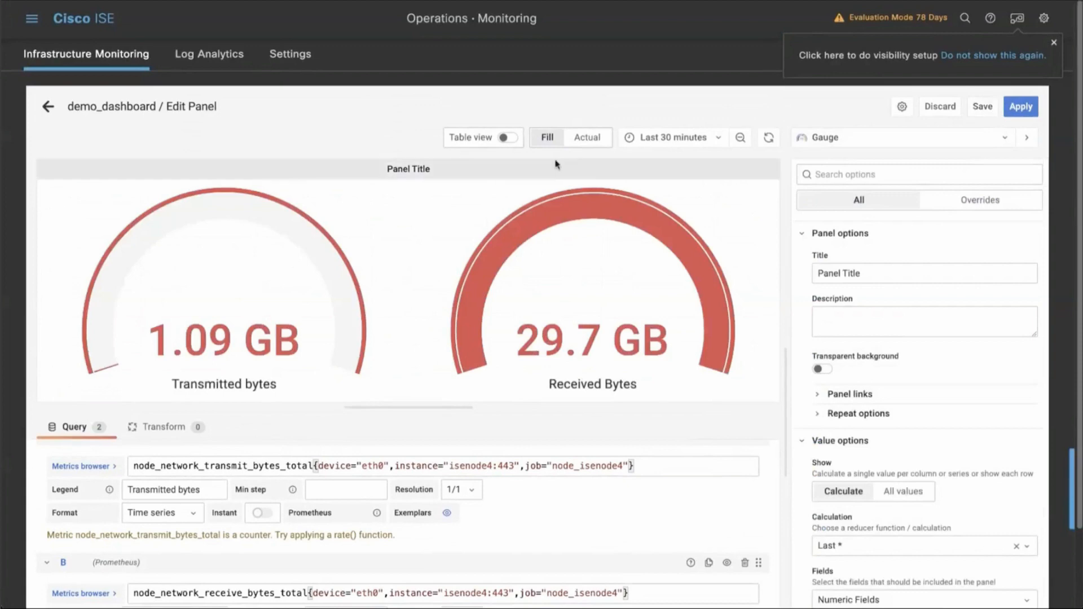
Title the gauge panel Network Transmitted vs Received Bytes.
triple_click(849, 272)
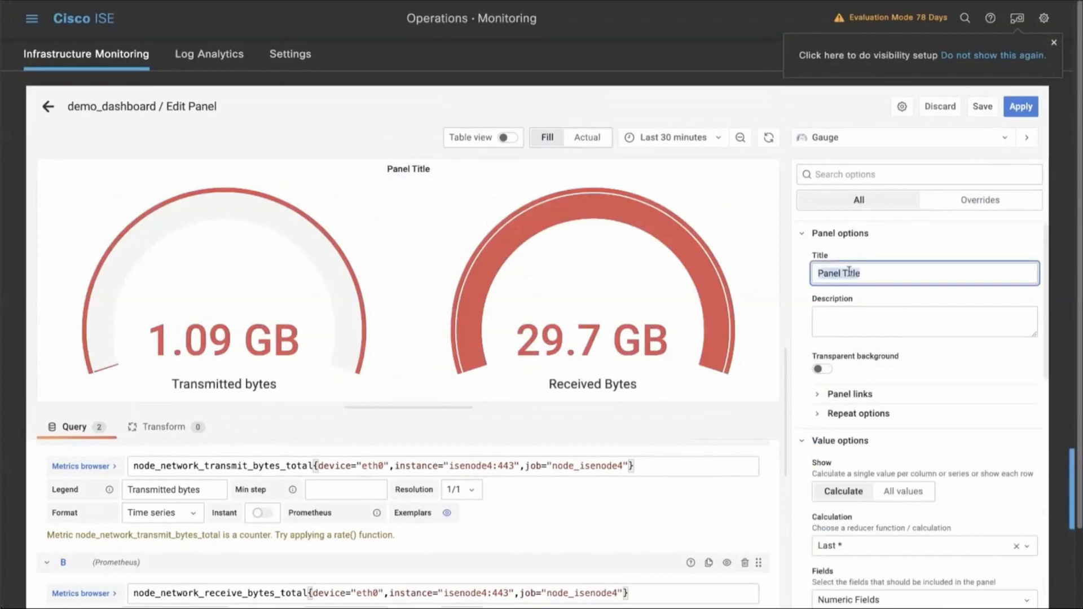
type("Transmitted vs Receive")
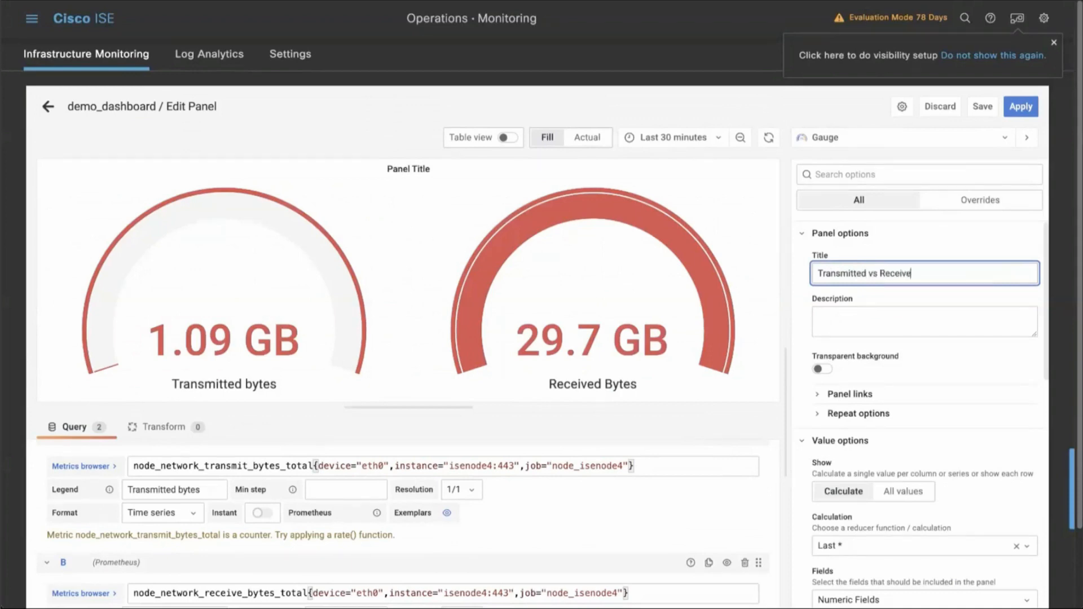
type("d Networ")
type("Network")
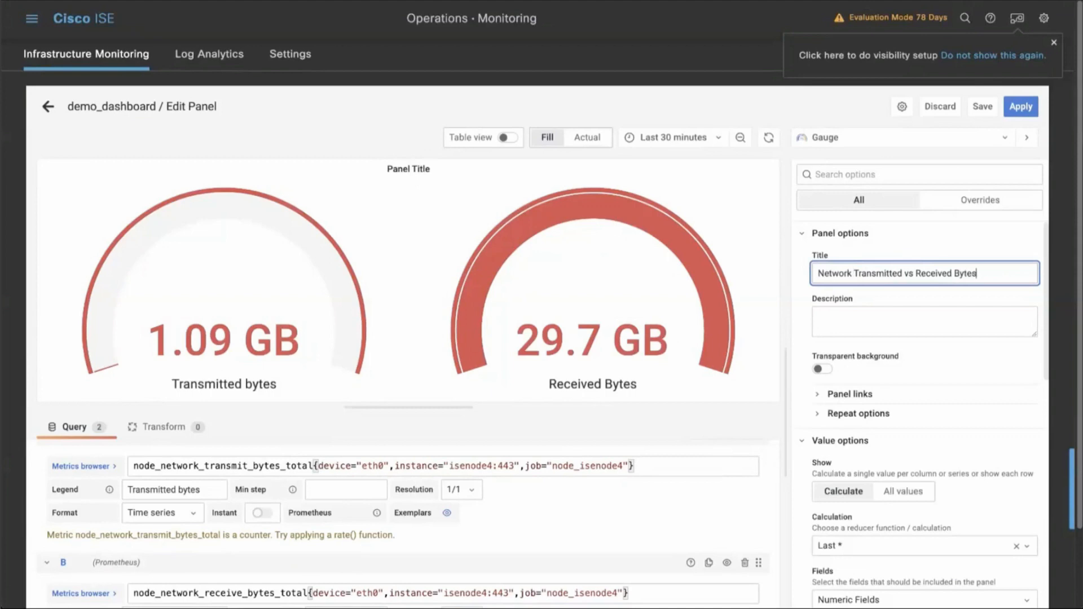
Save the dashboard with the new gauge panel and apply the panel changes to return to demo_dashboard.
left_click(982, 107)
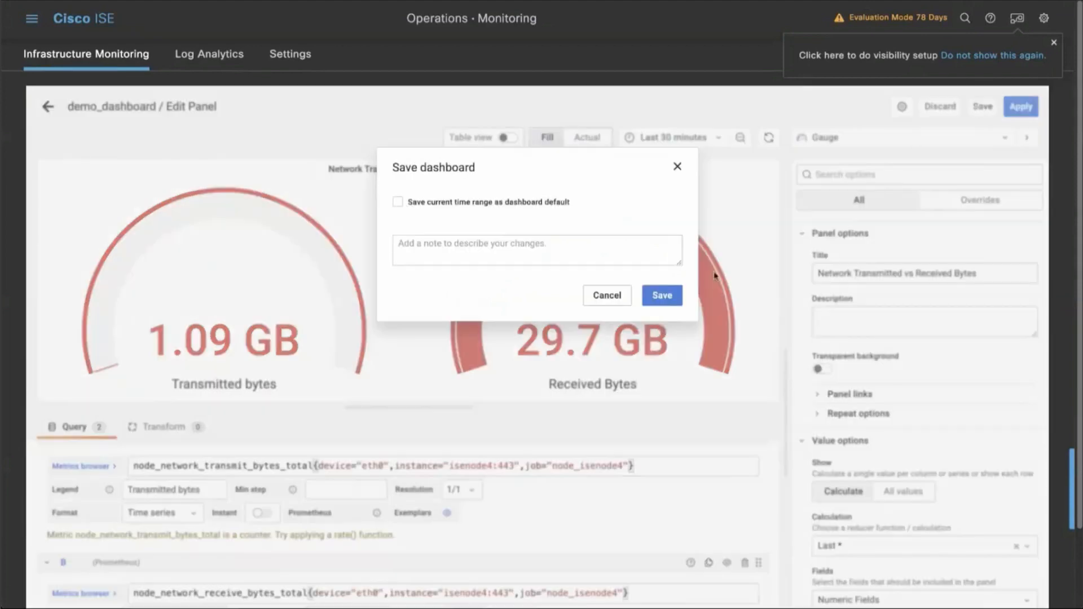
left_click(663, 295)
left_click(1019, 106)
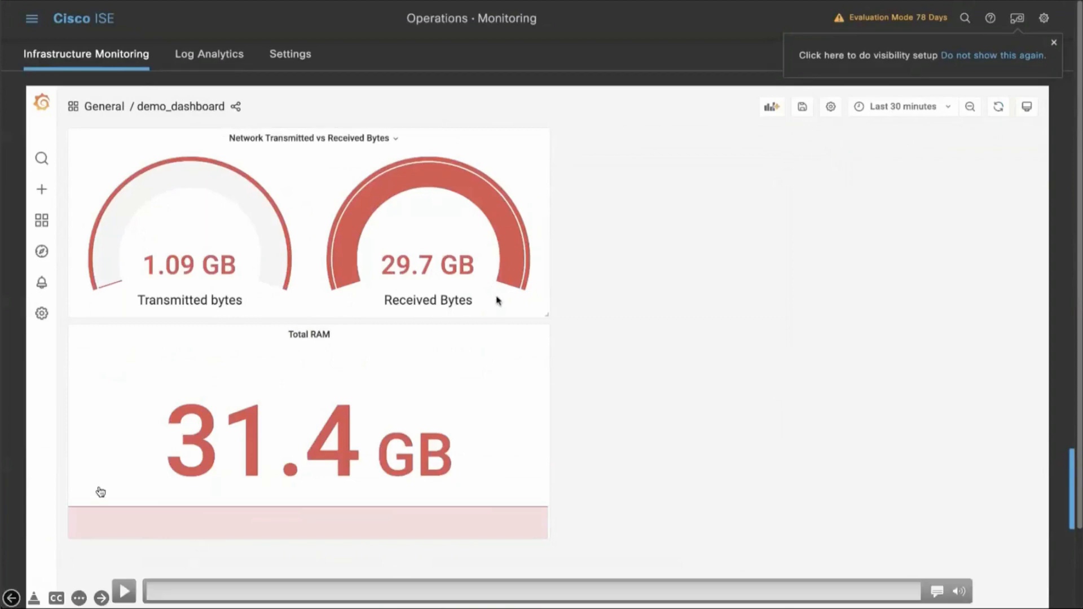
left_click(101, 597)
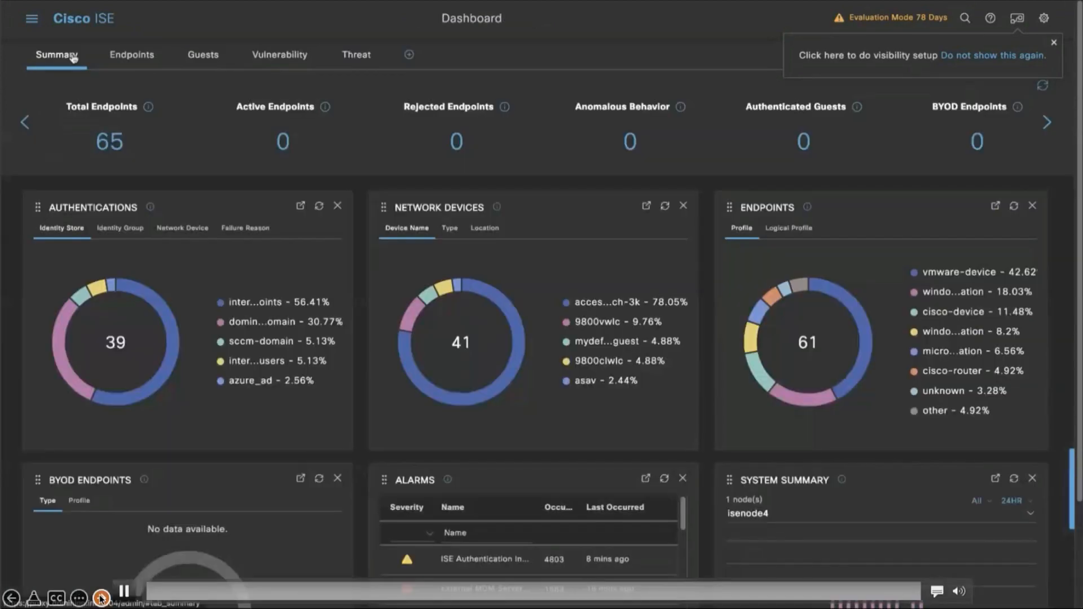
left_click(101, 597)
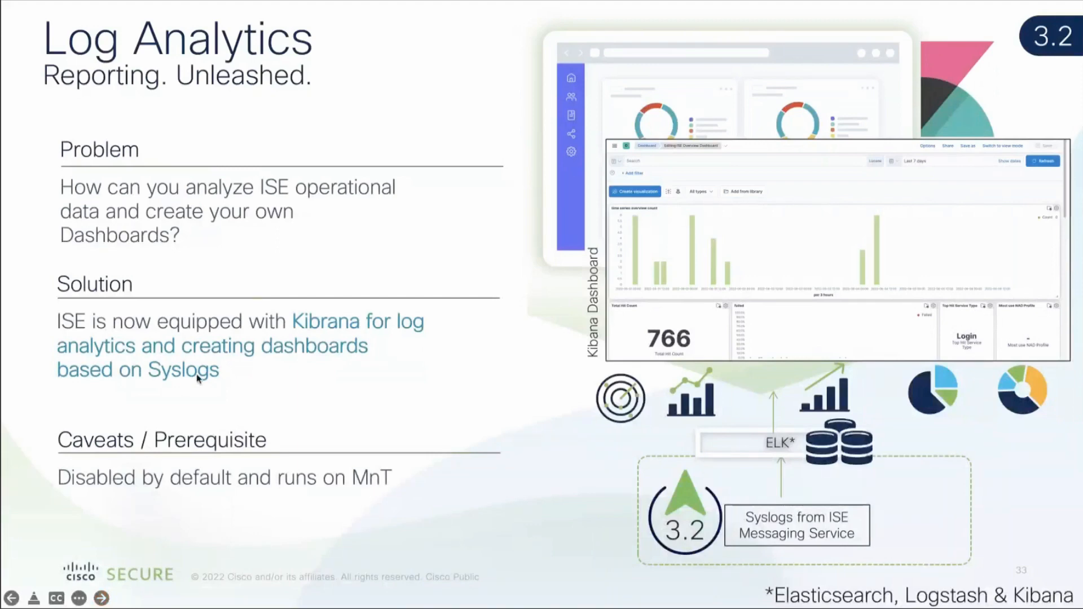
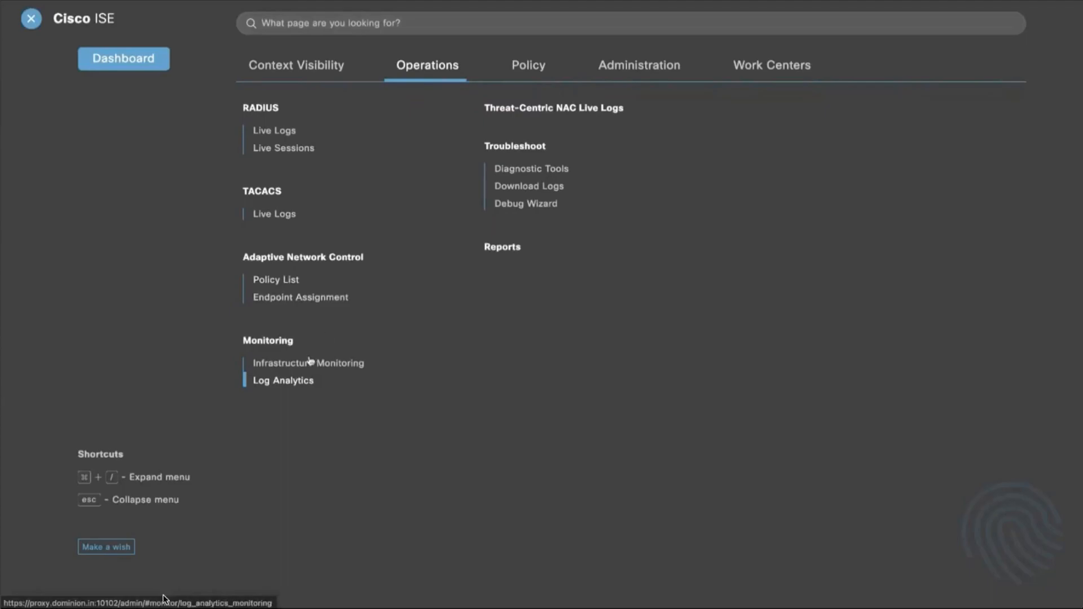
Open the ISE Overview Dashboard in Log Analytics and set its time range to Last 30 days.
left_click(303, 381)
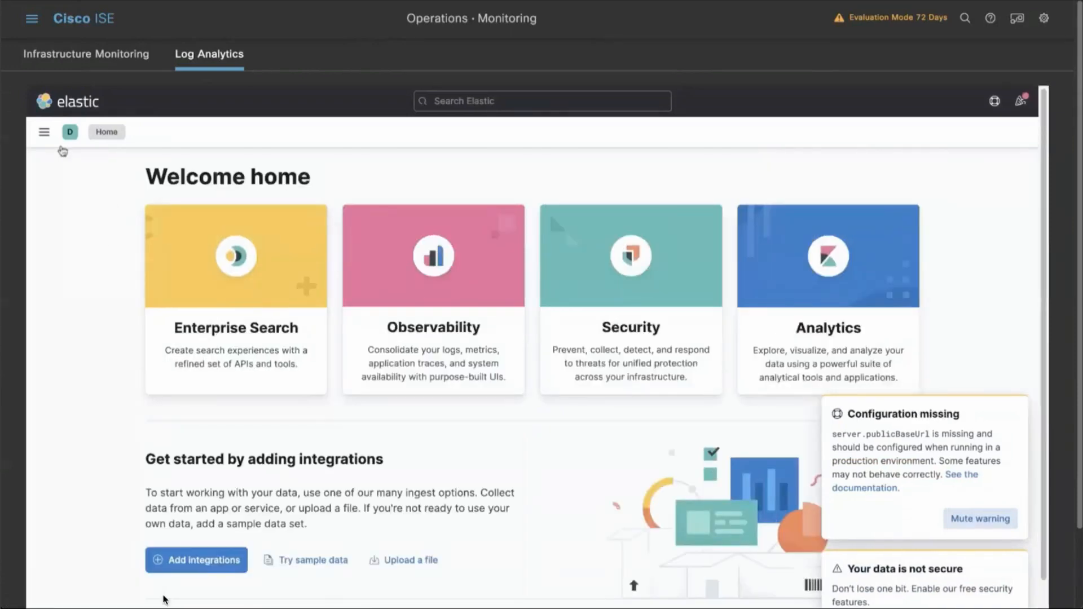
left_click(45, 134)
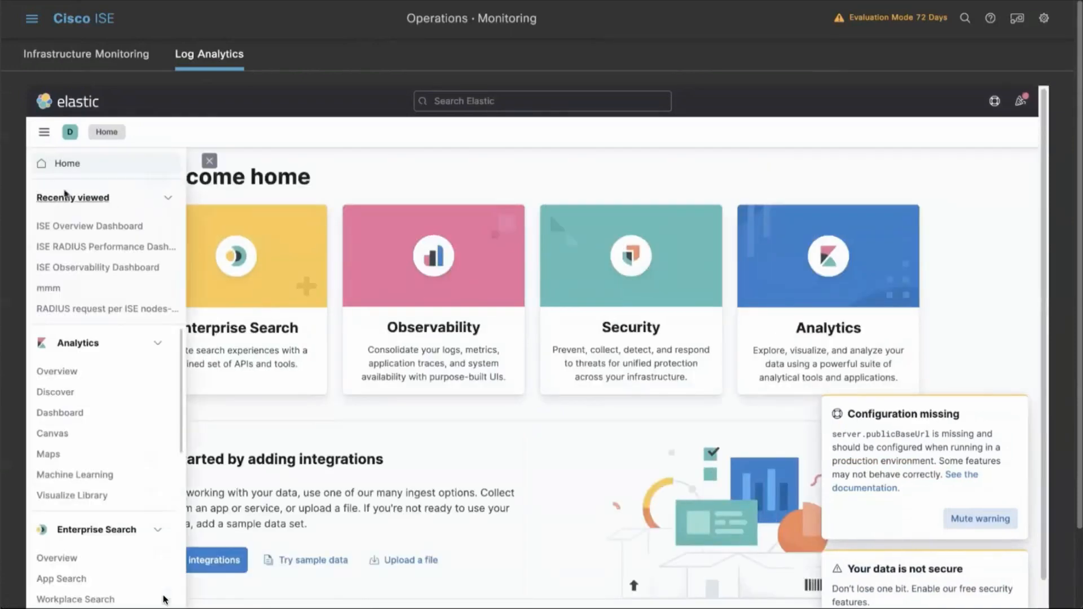
left_click(73, 413)
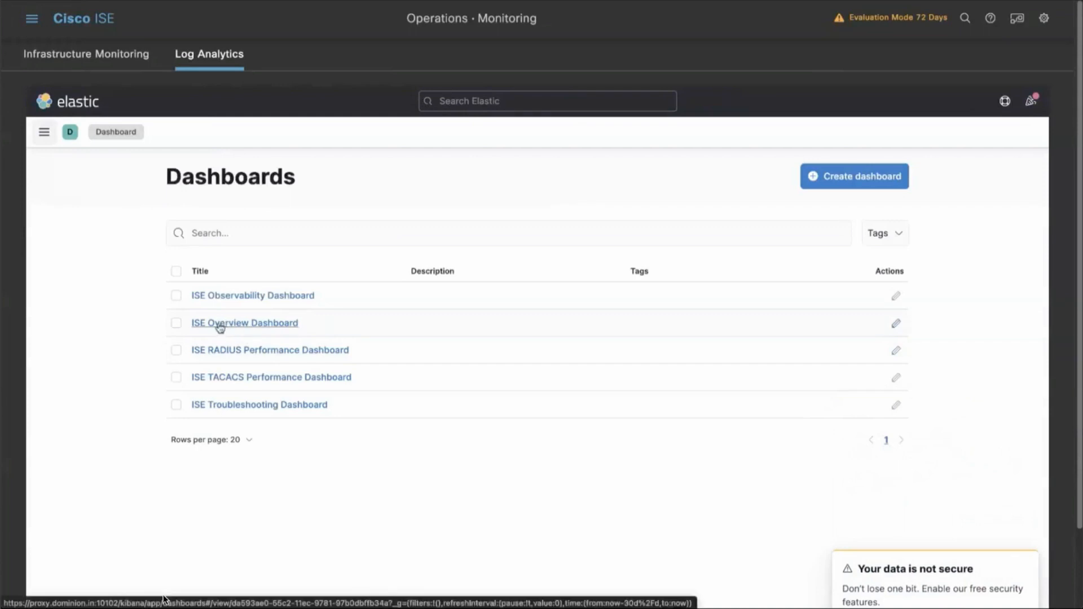
left_click(226, 324)
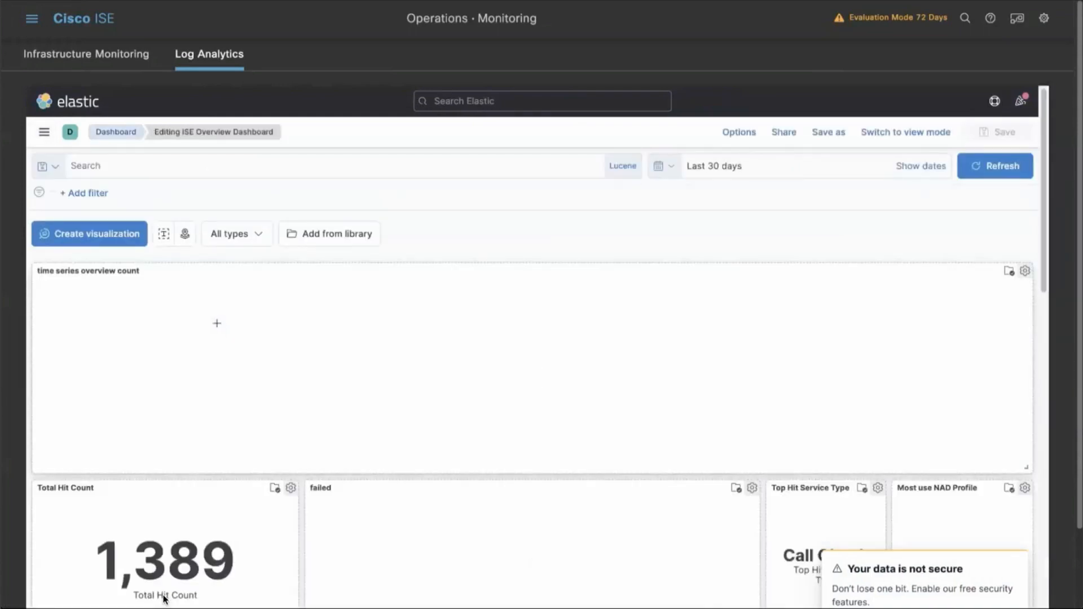
left_click(672, 173)
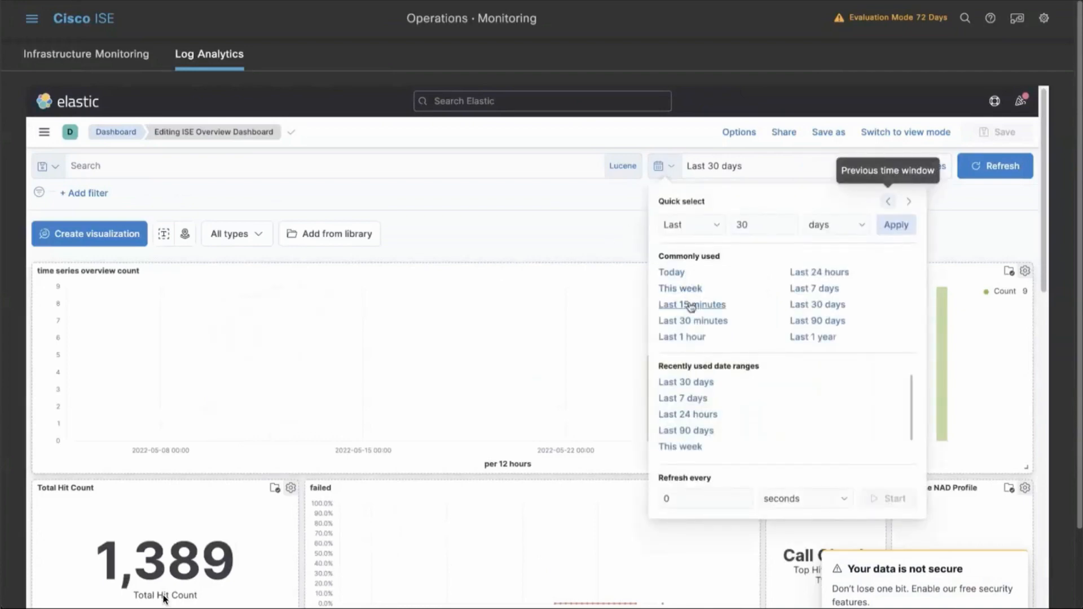
left_click(819, 305)
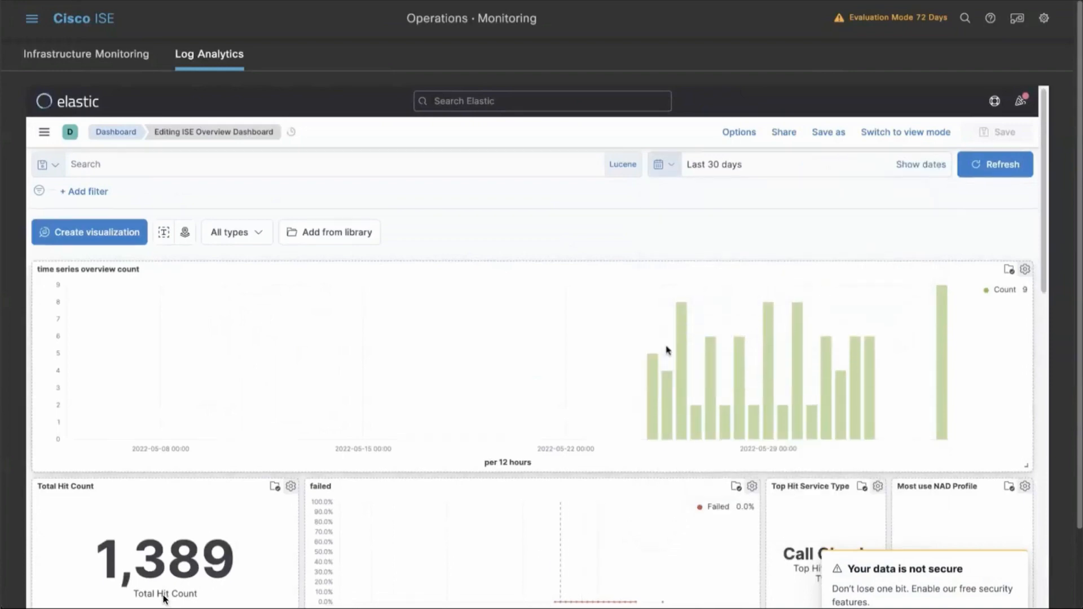
Examine the overview dashboard's hit counts, policy sets, ISE nodes, RADIUS request timeline, network devices, ID stores and authentication protocols.
scroll(666, 350, "down", 1)
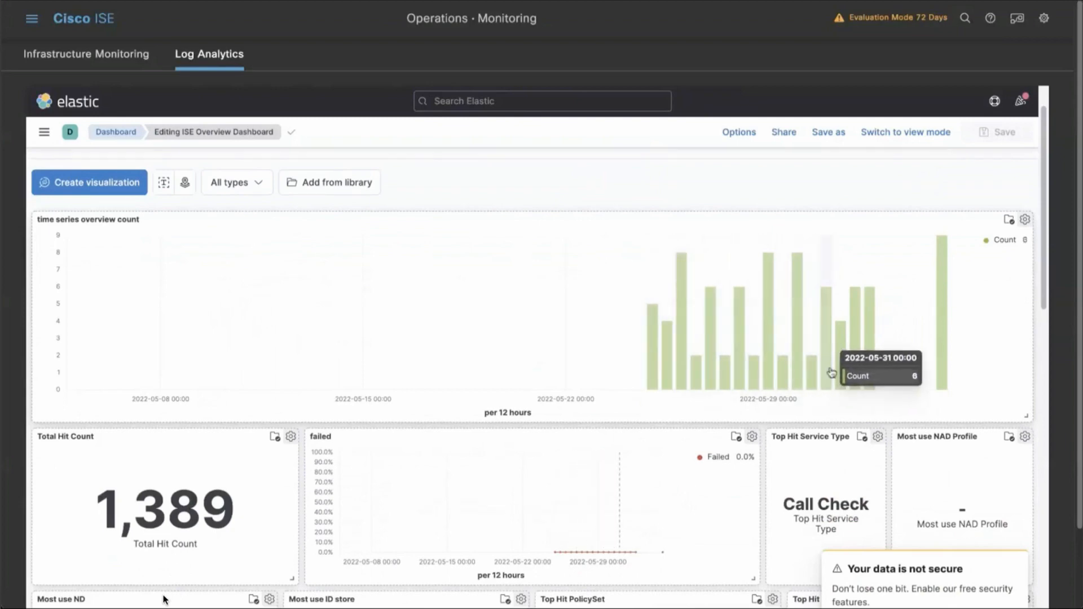
scroll(590, 367, "down", 4)
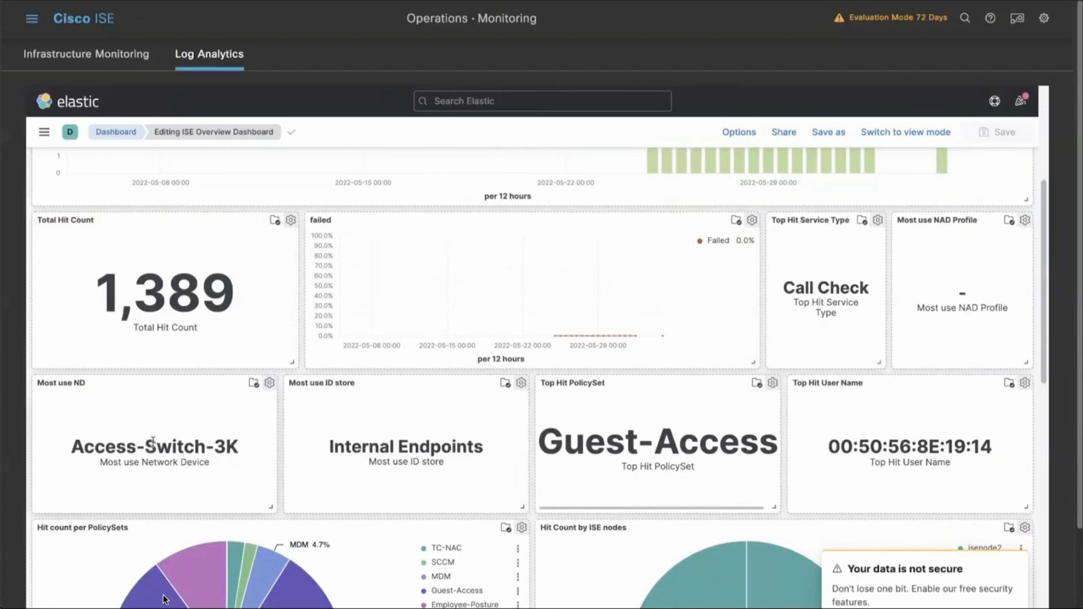
scroll(178, 452, "down", 3)
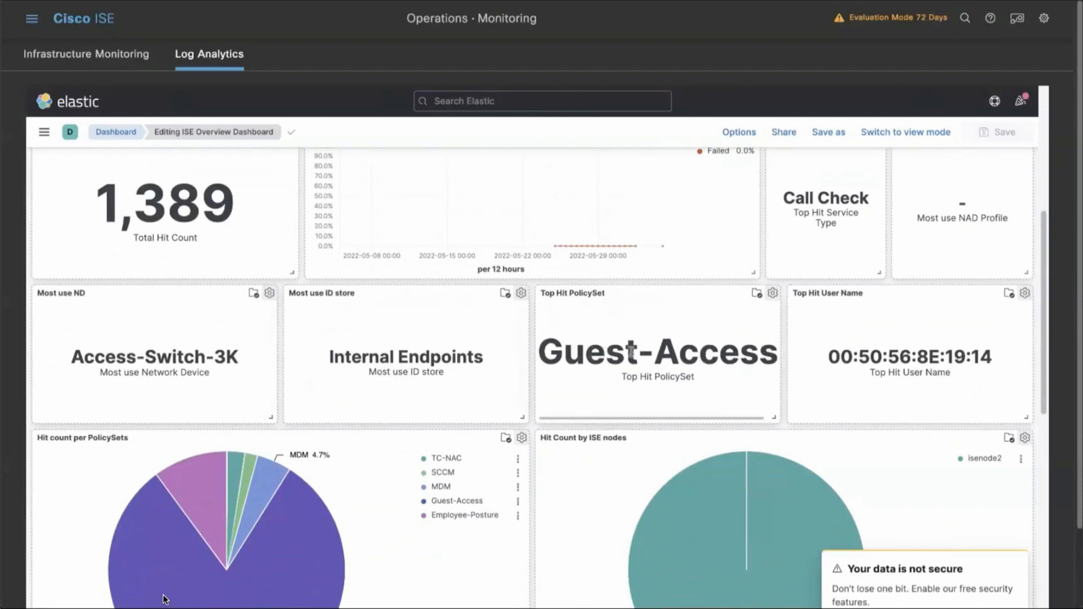
scroll(621, 355, "down", 3)
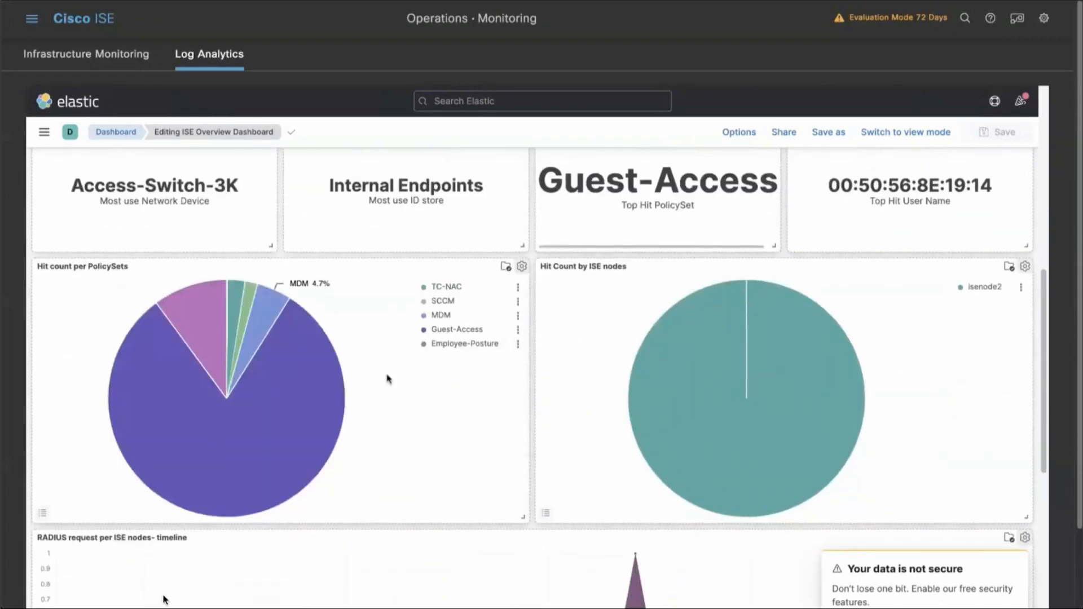
mouse_move(322, 379)
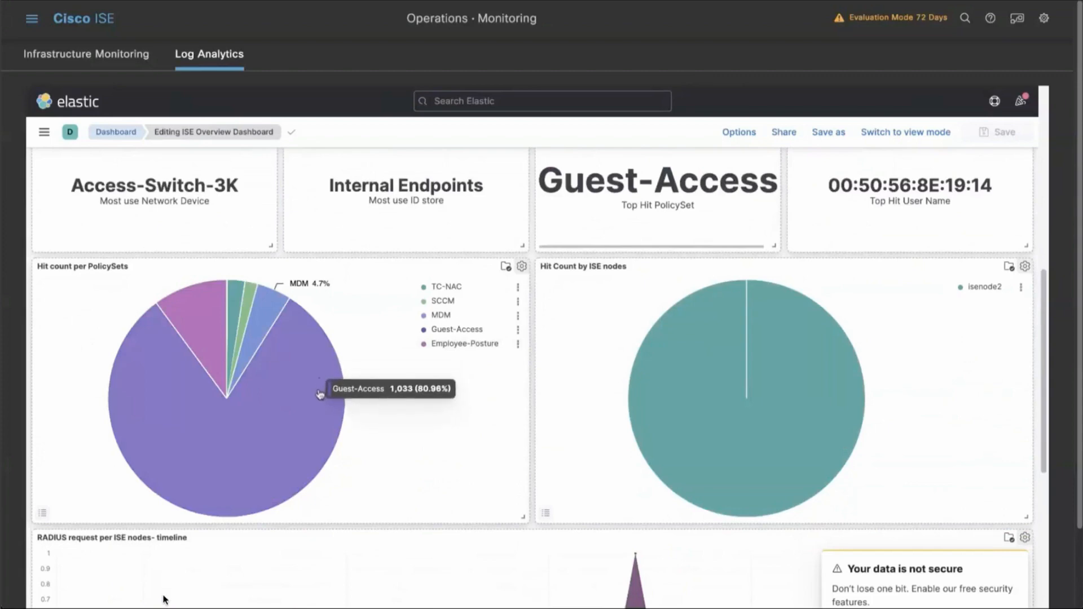
mouse_move(665, 375)
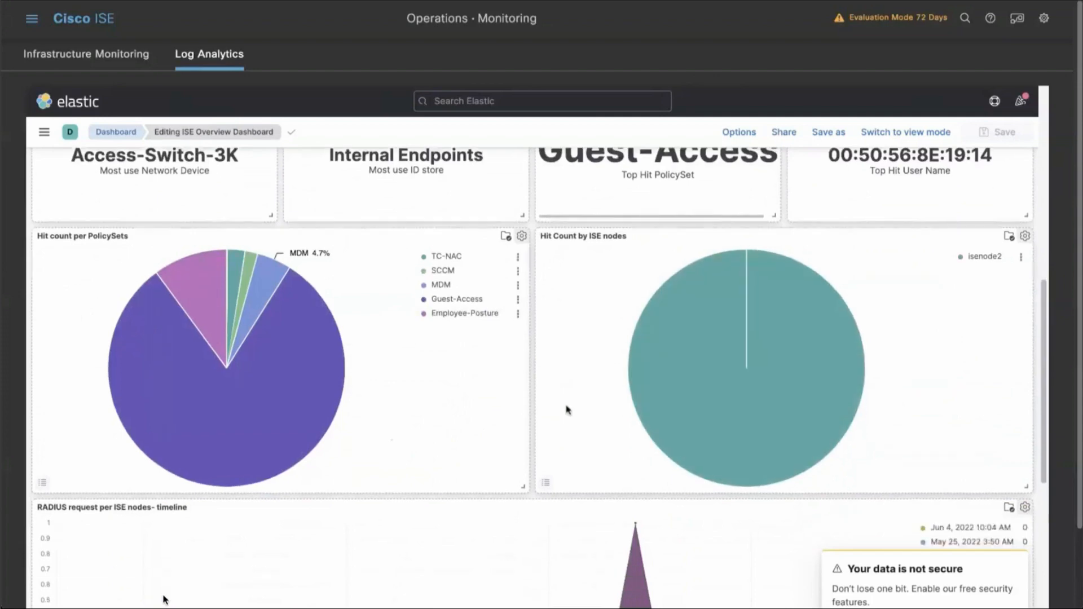
scroll(568, 411, "down", 4)
mouse_move(599, 431)
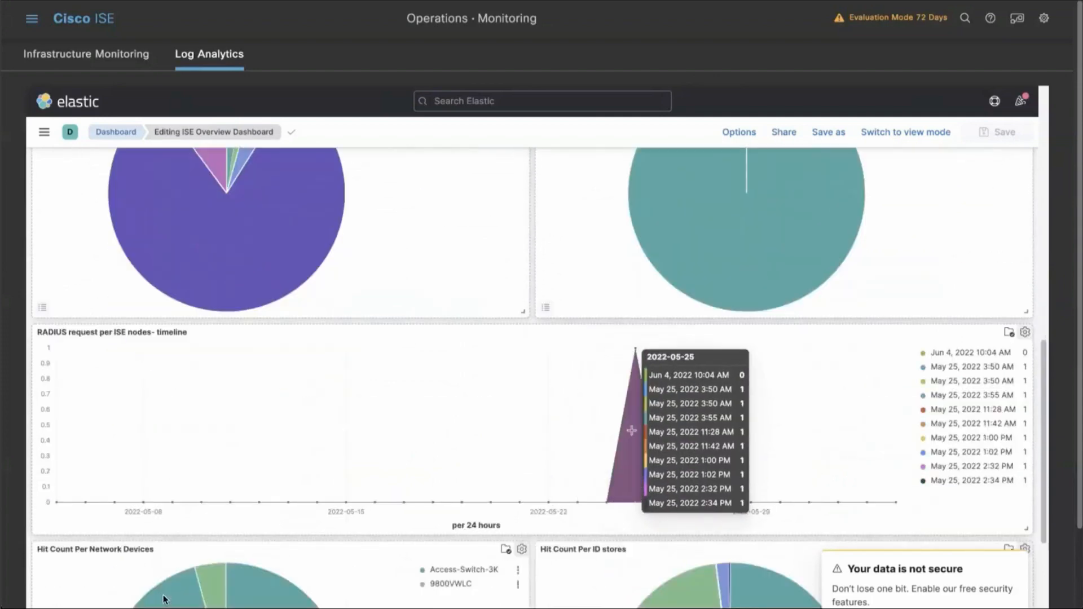
scroll(632, 435, "down", 2)
scroll(632, 434, "down", 4)
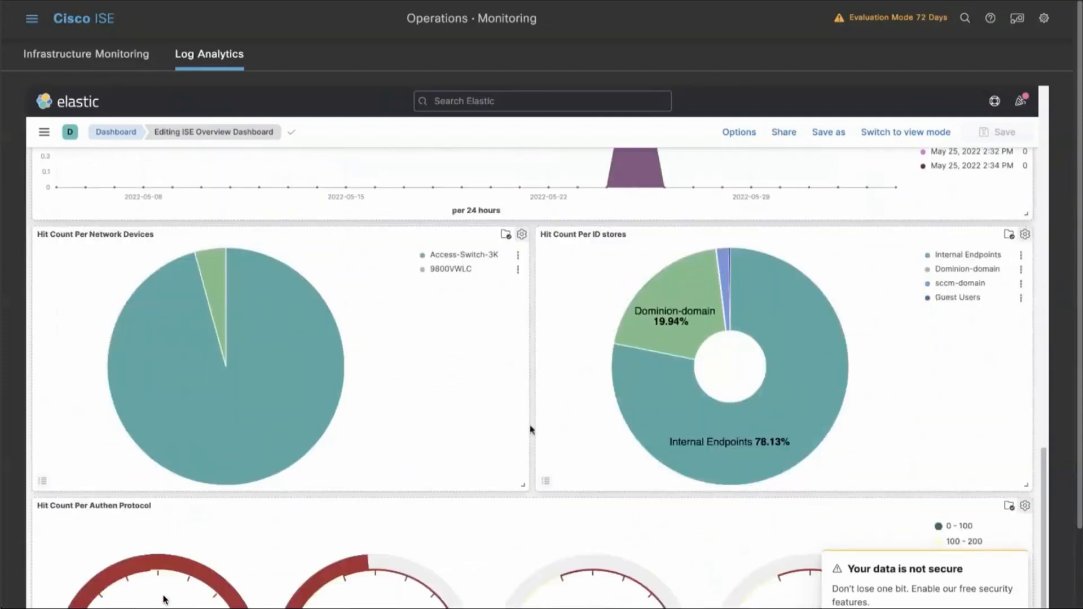
mouse_move(278, 334)
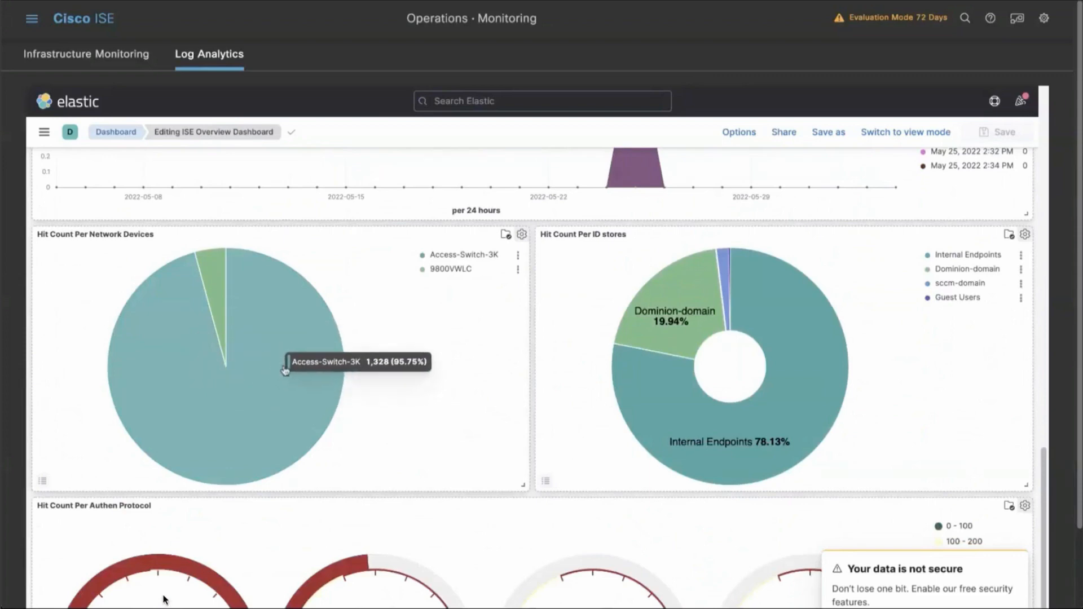
mouse_move(657, 421)
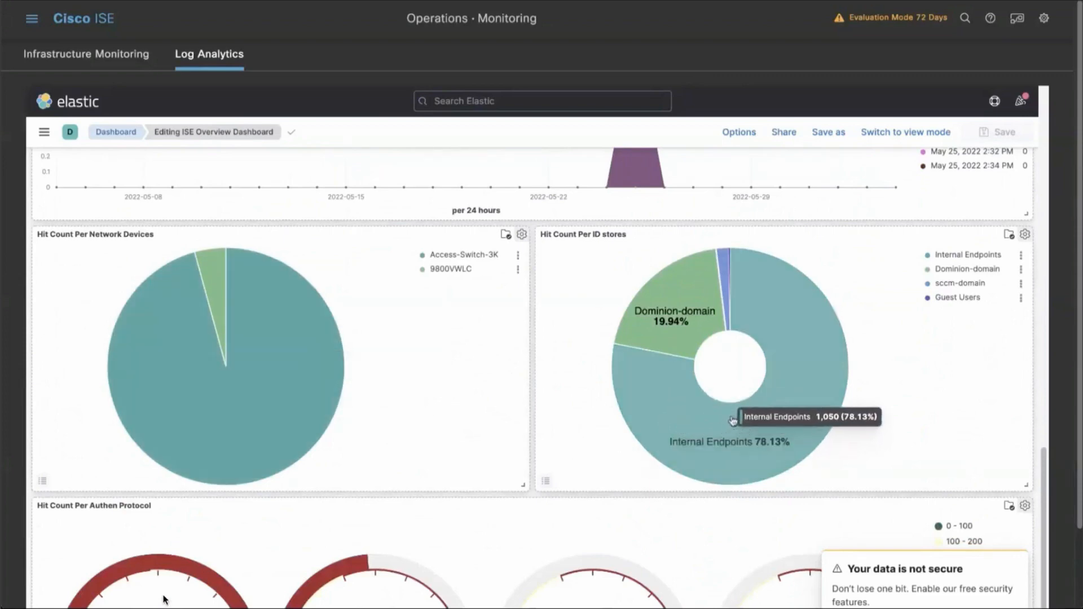
scroll(598, 429, "down", 2)
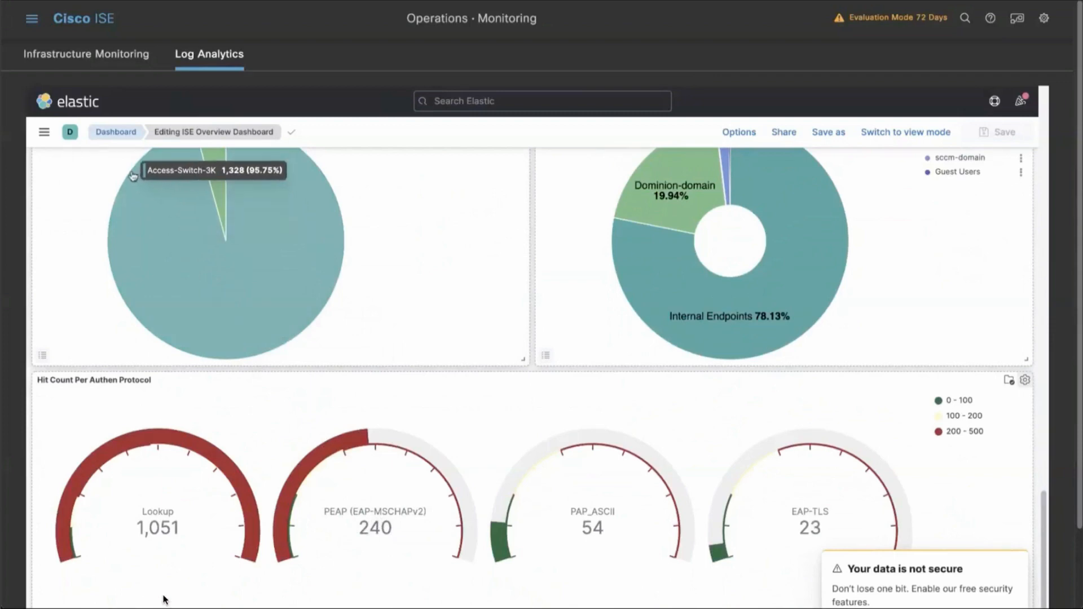
Open the Kibana index patterns in Stack Management and dismiss the data security notice.
left_click(45, 134)
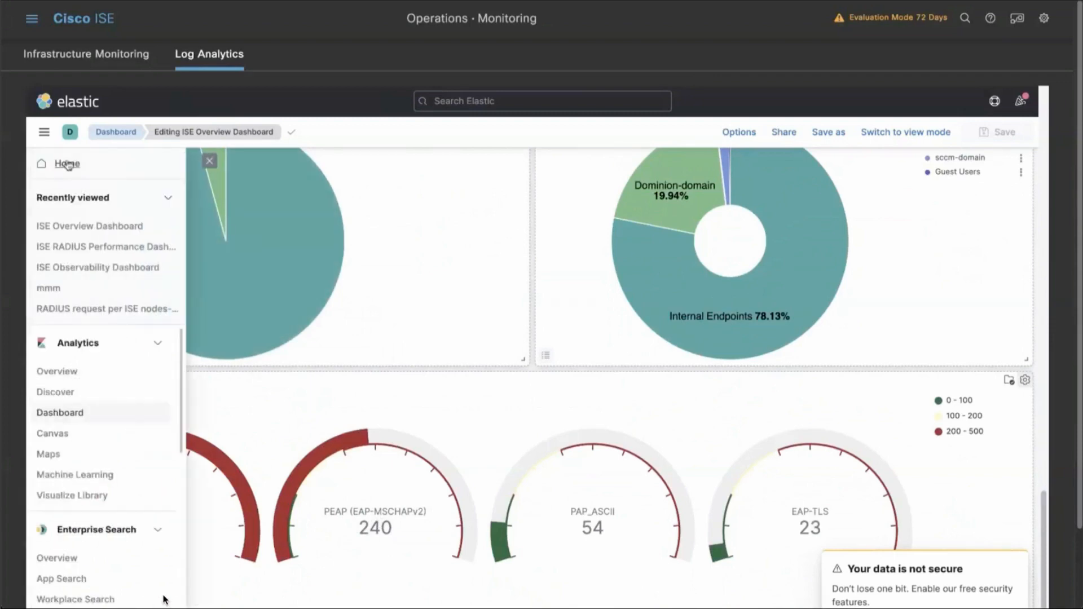
scroll(113, 418, "down", 5)
scroll(124, 460, "down", 2)
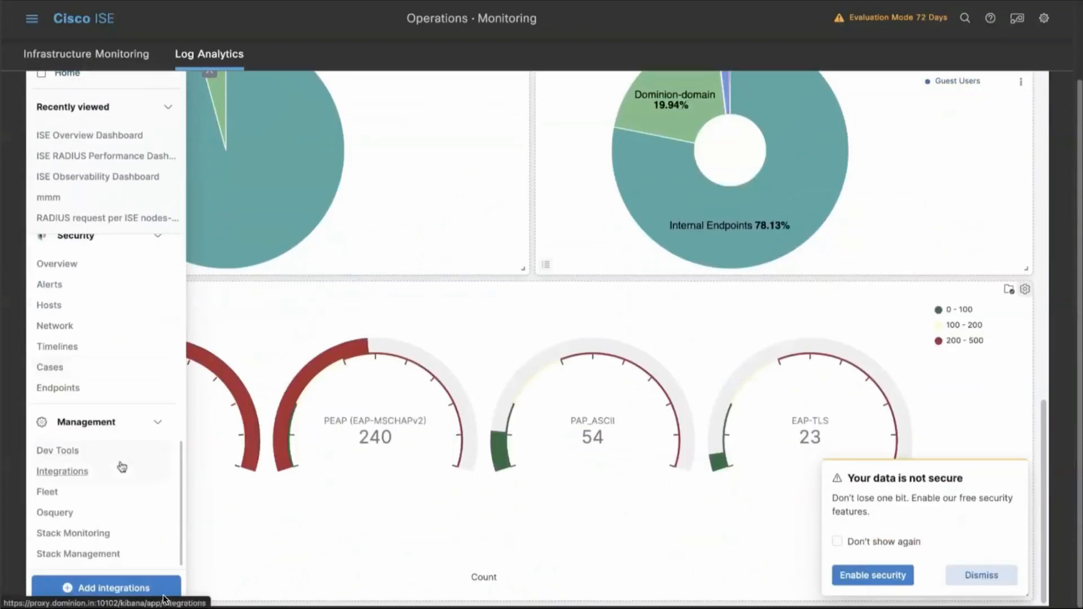
left_click(103, 561)
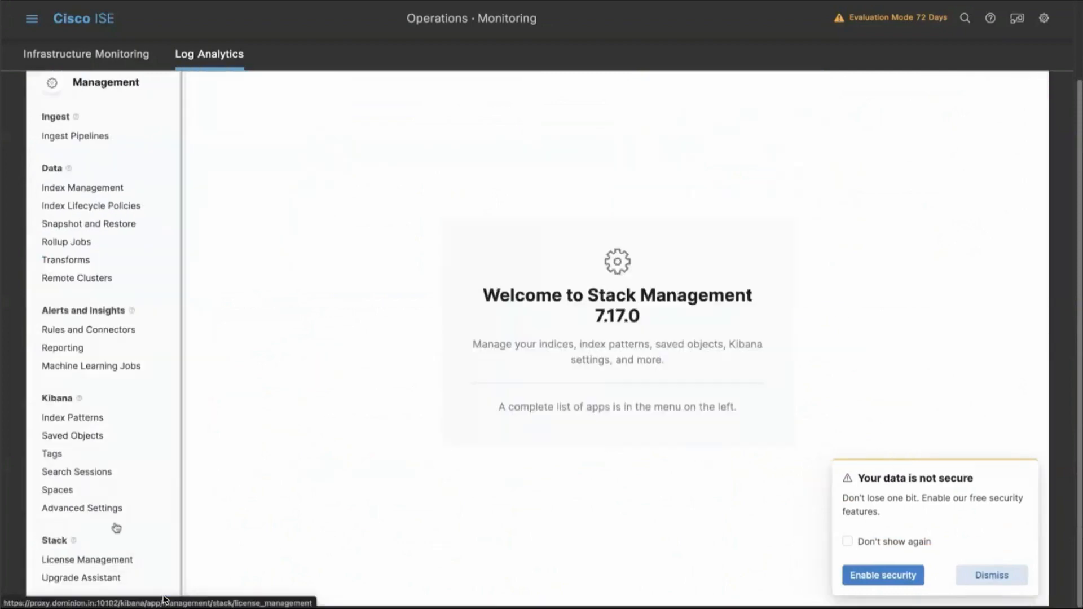
left_click(95, 423)
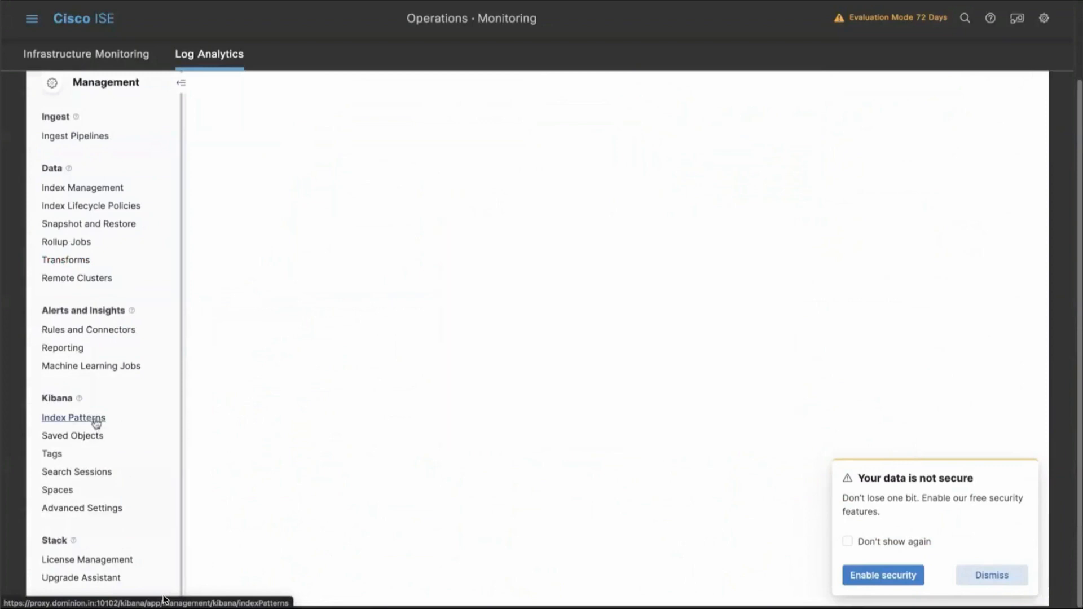
left_click(1004, 575)
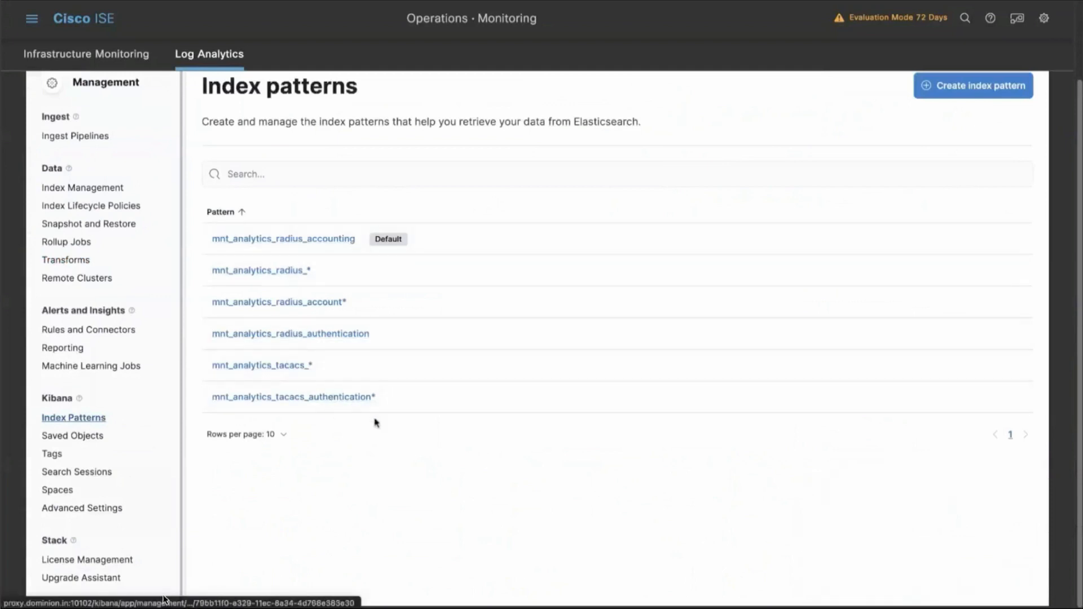
Start a new index pattern and review the available sources at 50 rows per page.
left_click(971, 86)
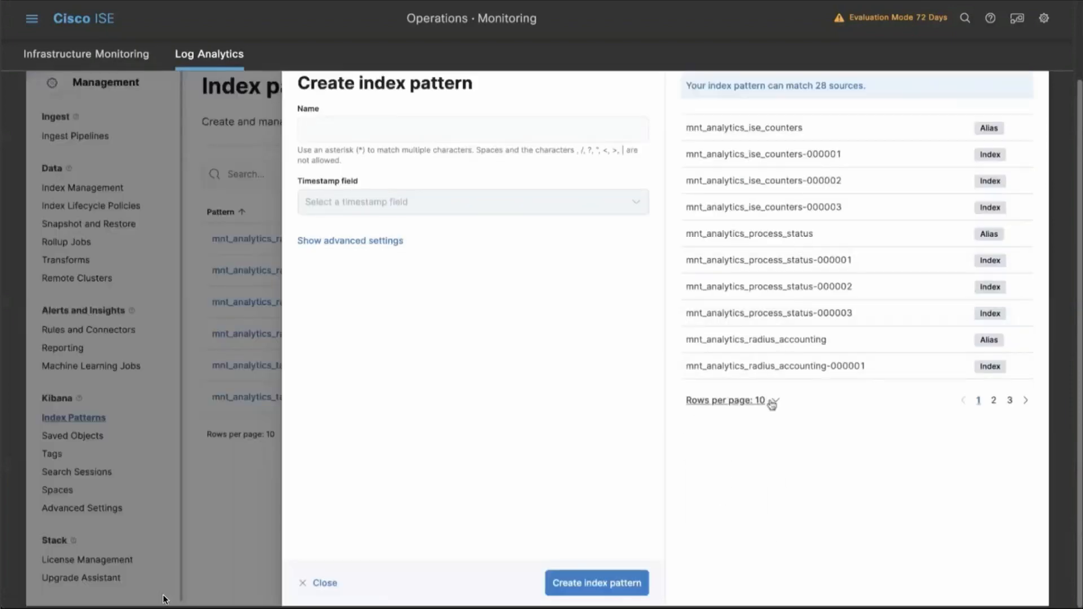
left_click(768, 401)
left_click(731, 505)
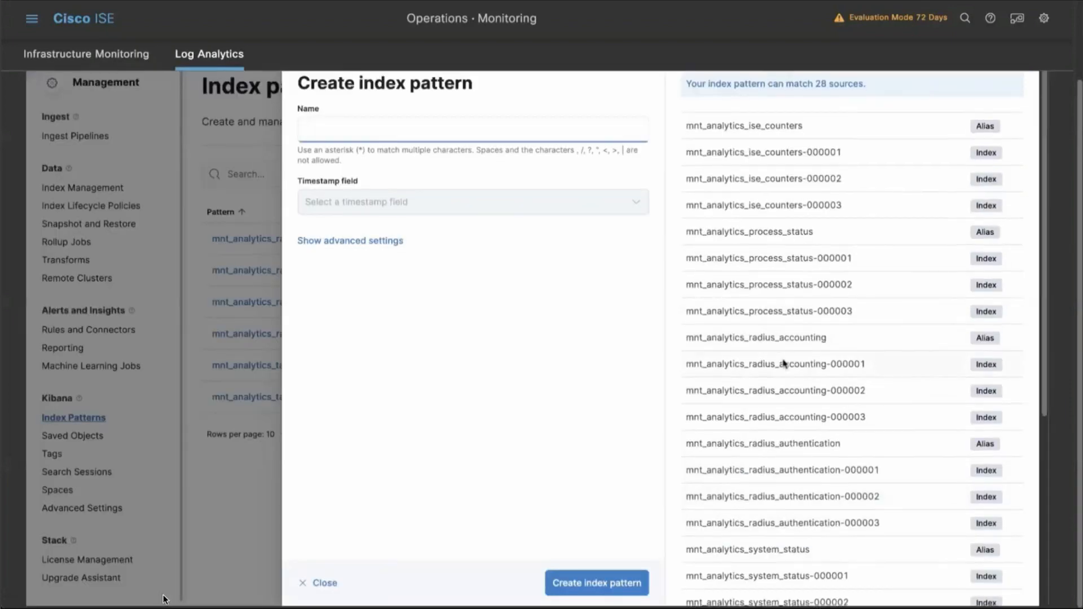
scroll(786, 363, "down", 3)
scroll(783, 360, "up", 3)
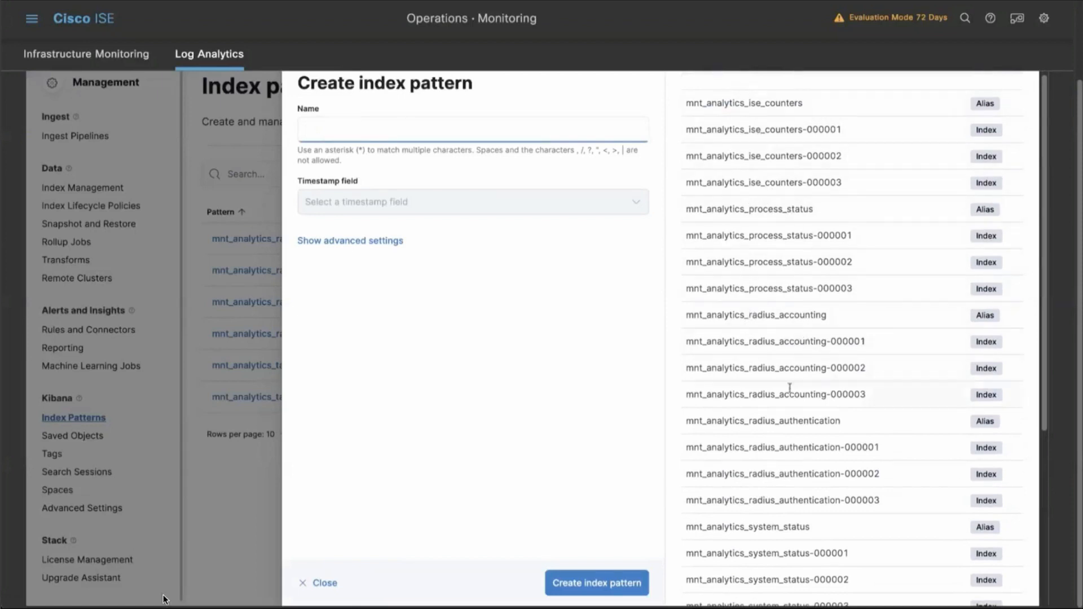
scroll(805, 424, "down", 3)
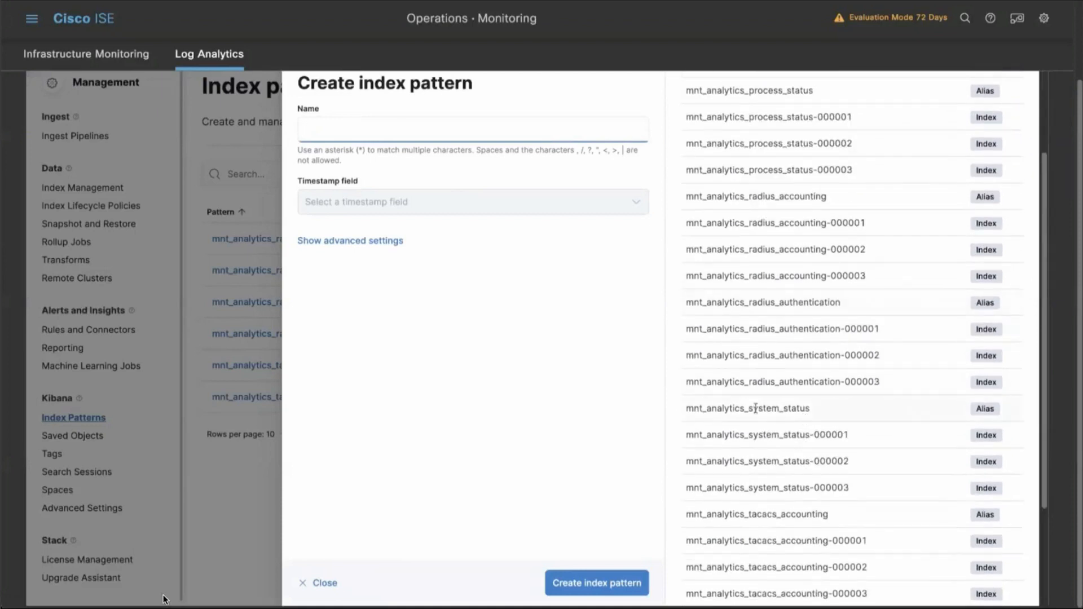
scroll(793, 417, "down", 4)
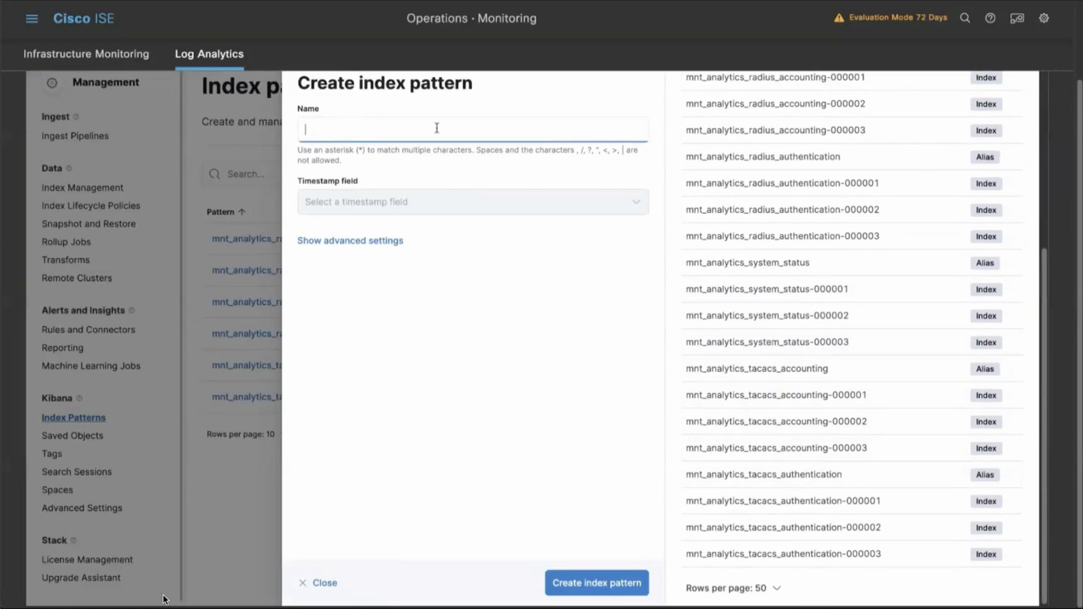
Create the index pattern mnt_analytics_system_status* with acsview_timestamp as its timestamp field.
type("mnt_analytics_system_status*")
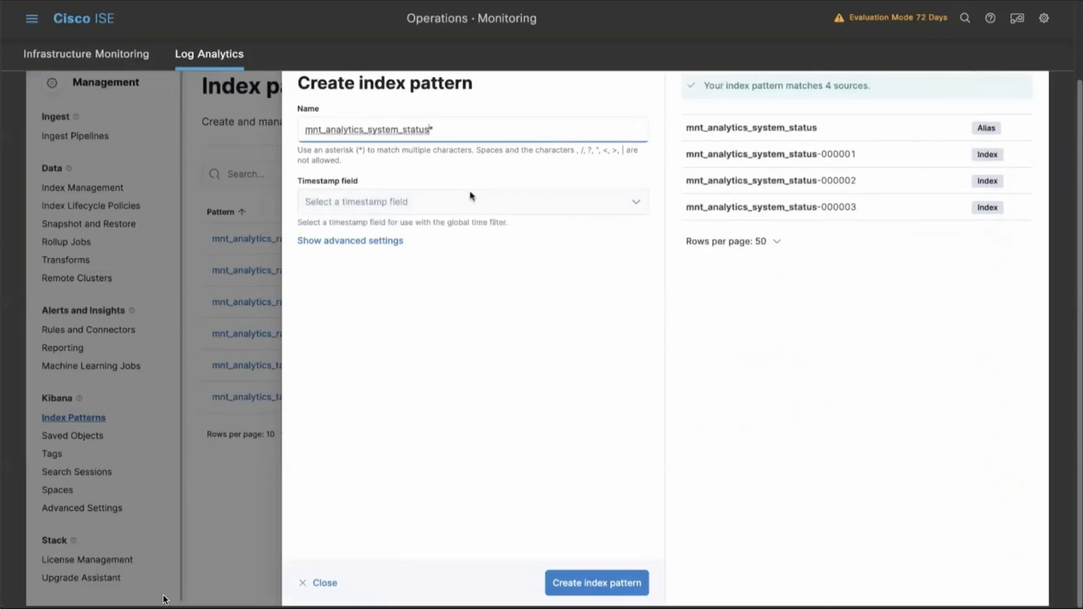
left_click(472, 198)
left_click(443, 247)
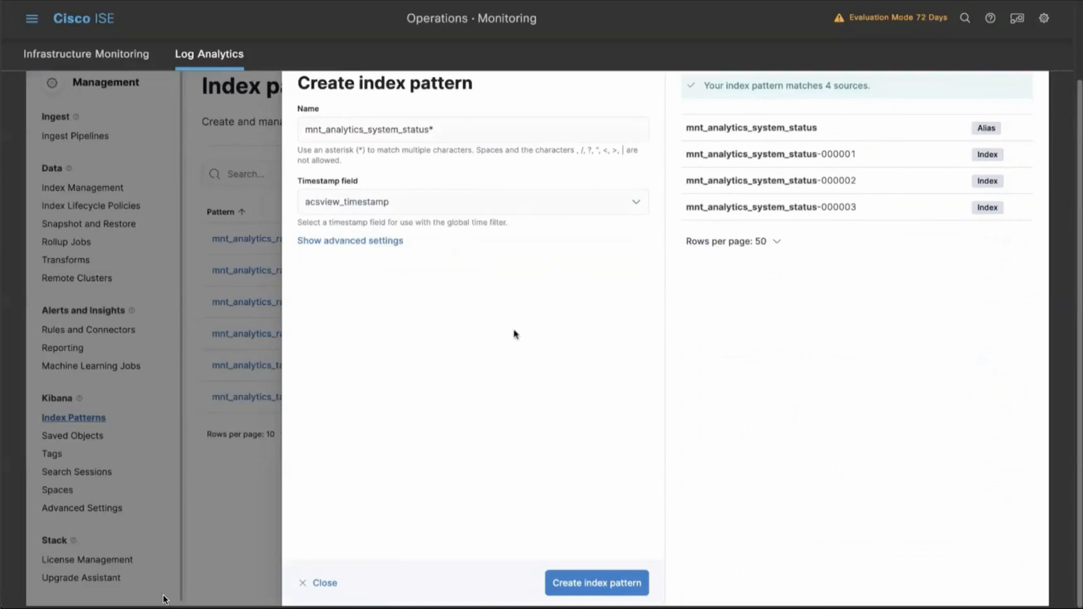
left_click(578, 588)
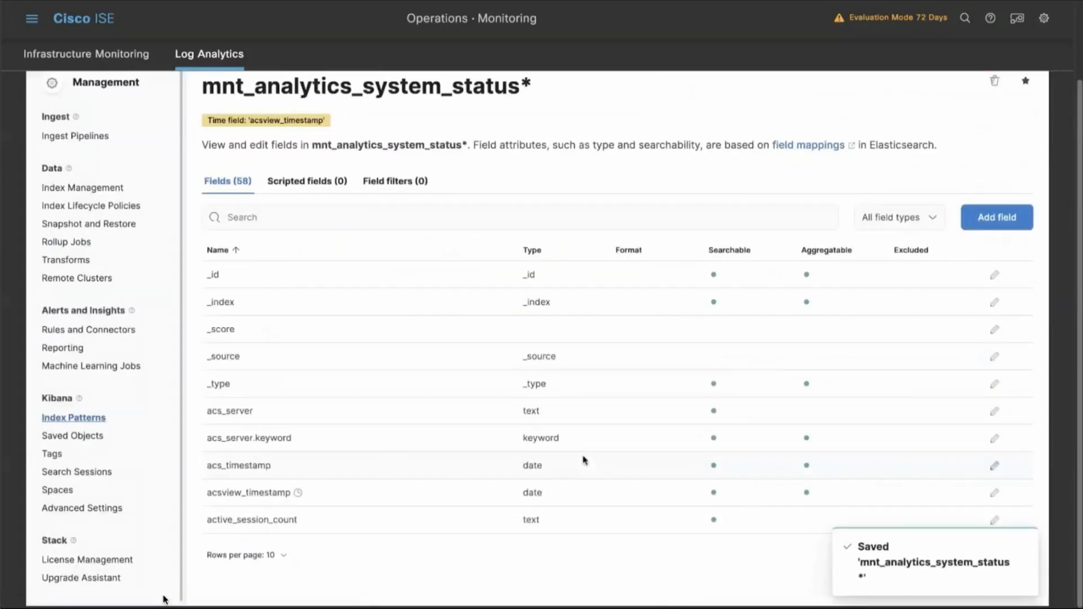
Review the fields of the mnt_analytics_system_status* index pattern at 50 rows per page.
left_click(285, 554)
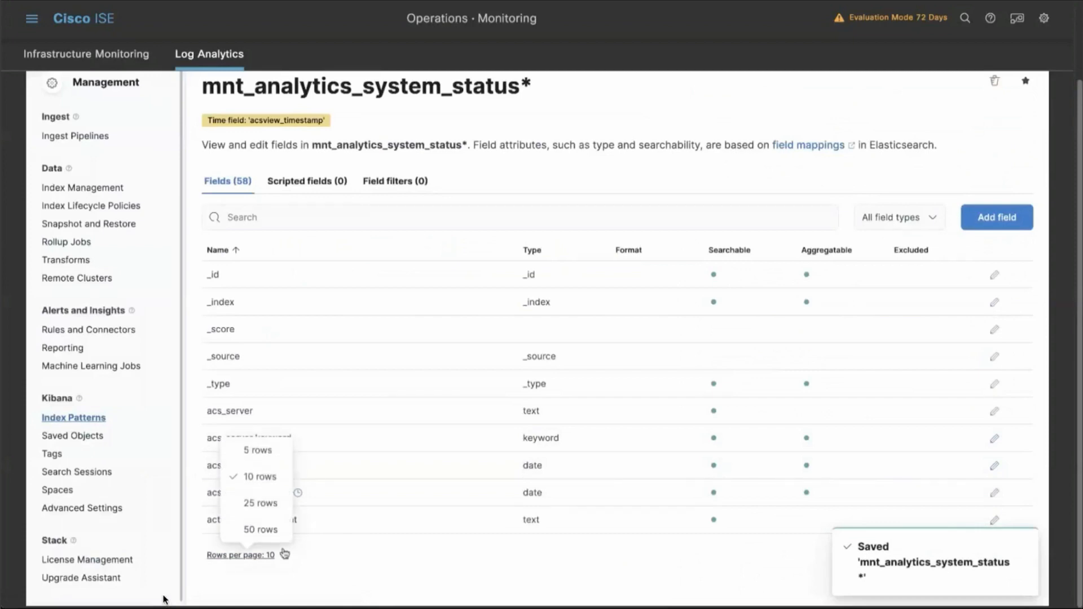
left_click(272, 522)
scroll(282, 442, "down", 5)
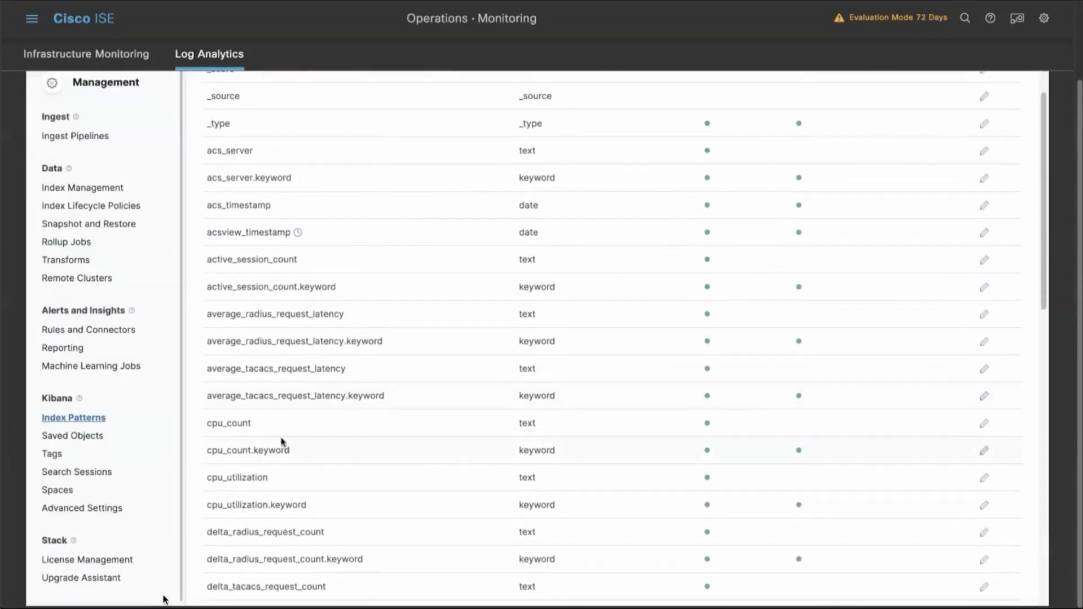
scroll(271, 455, "down", 3)
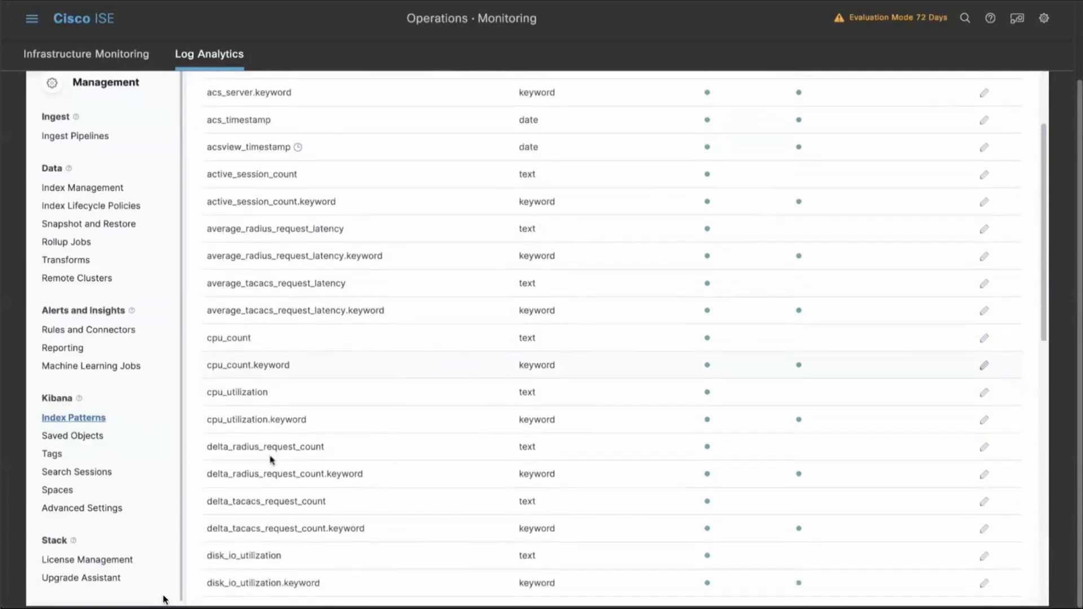
scroll(272, 460, "down", 5)
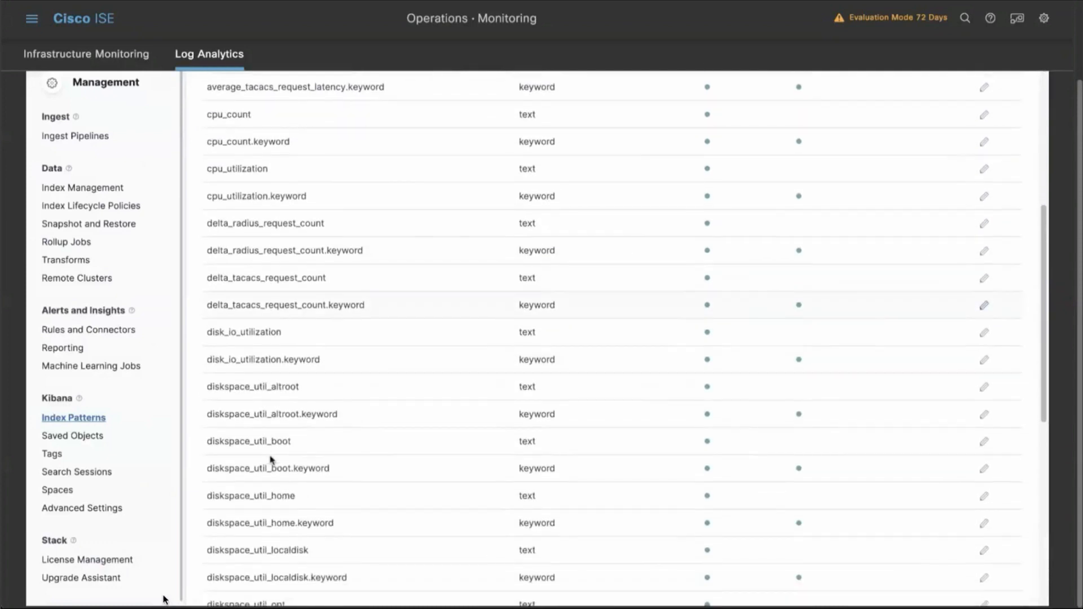
scroll(271, 460, "down", 6)
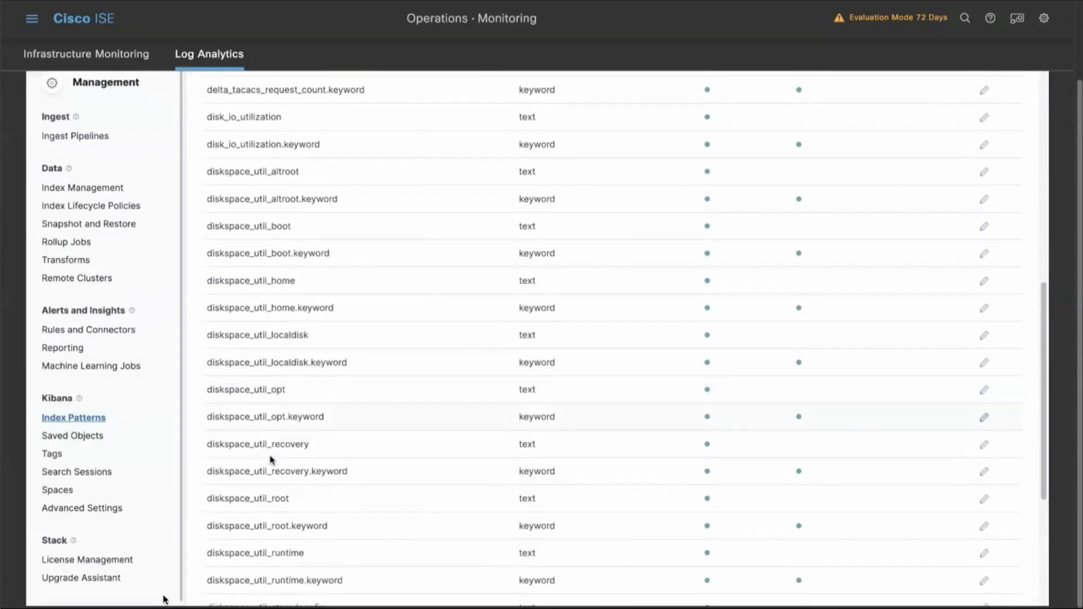
scroll(271, 460, "down", 1)
scroll(276, 454, "up", 15)
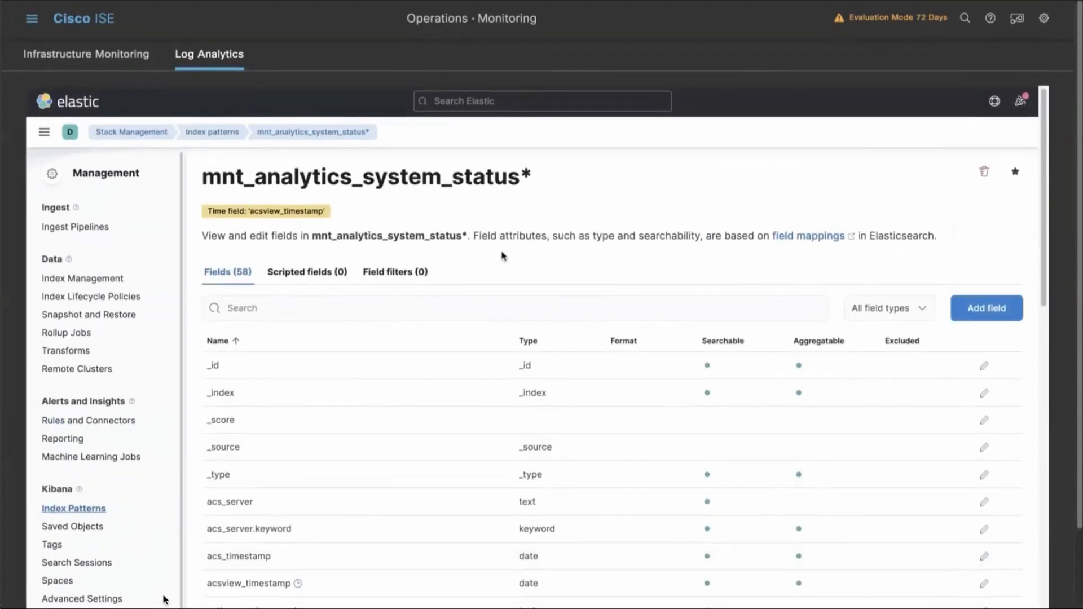
Create another index pattern, mnt_analytics_process_status*, with acsview_timestamp as its timestamp field.
left_click(98, 509)
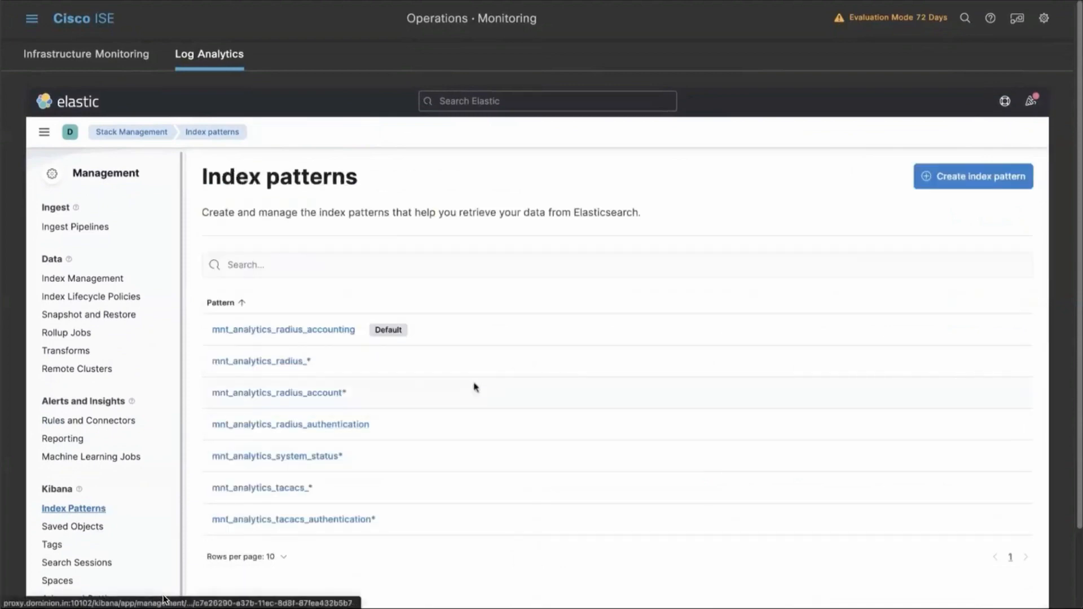
left_click(959, 179)
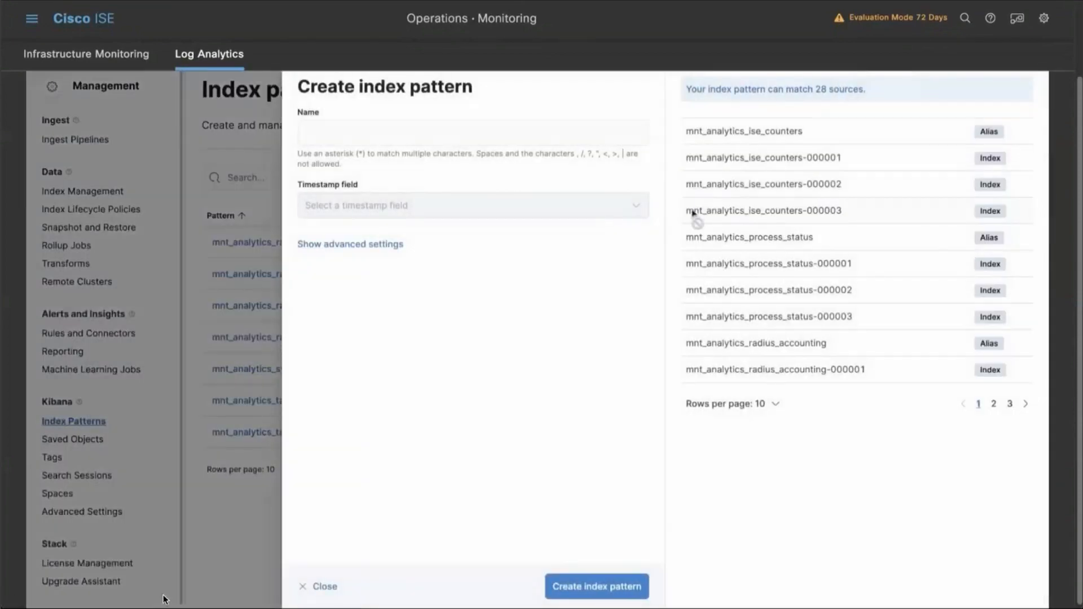
left_click(507, 142)
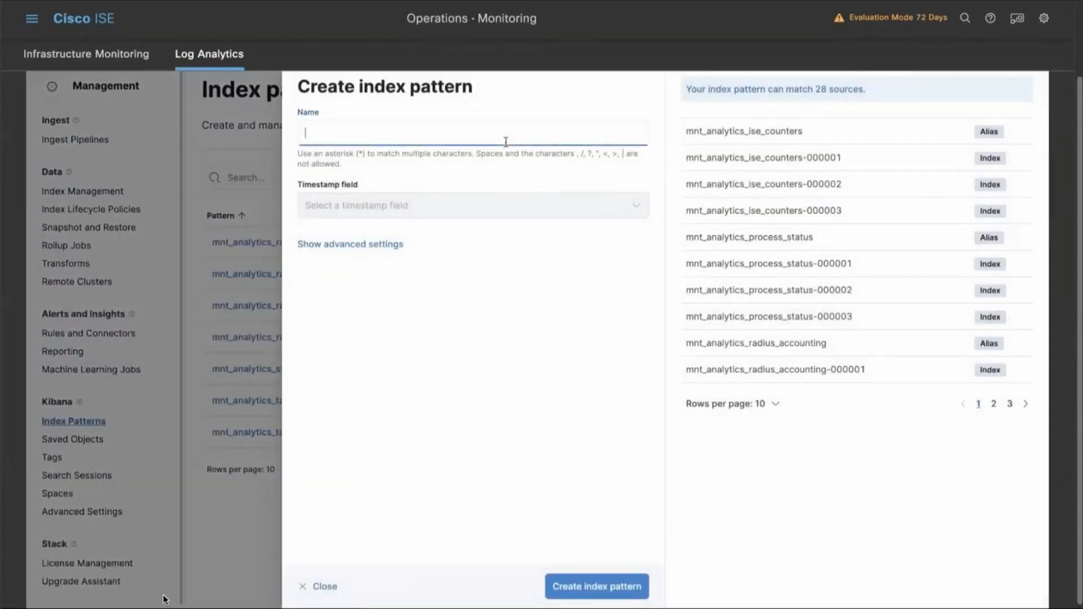
type("mnt_analytics_proce")
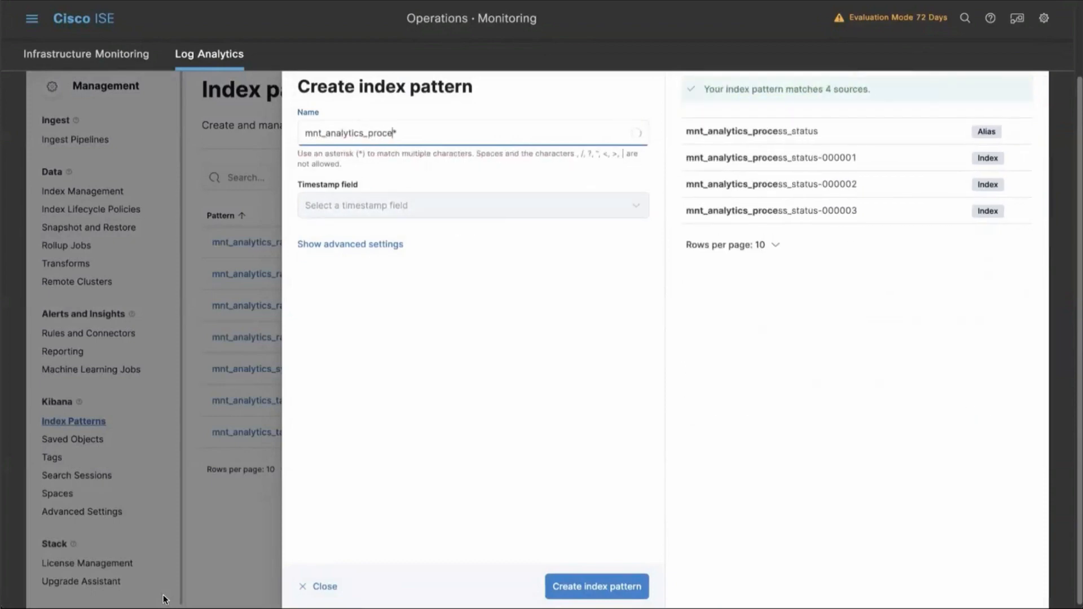
type("ss_status")
left_click(595, 208)
left_click(558, 252)
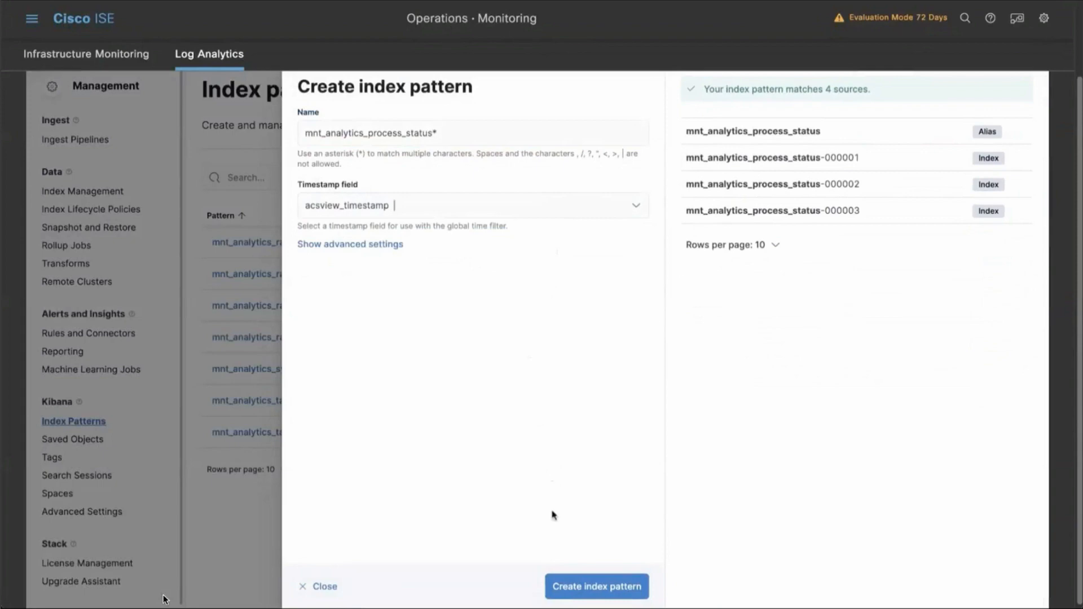
left_click(581, 589)
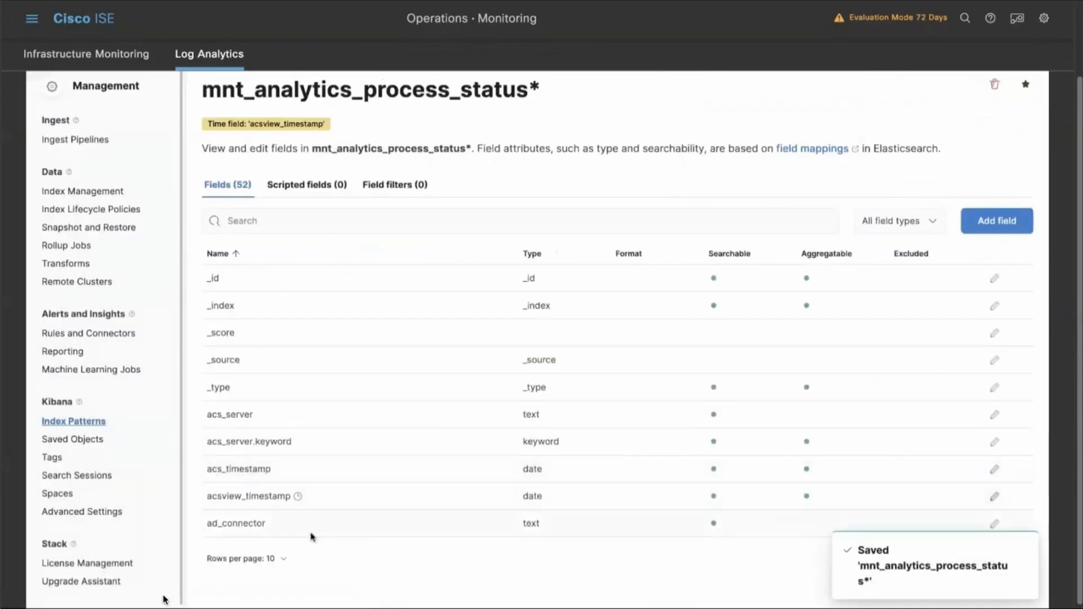
Review the fields of the mnt_analytics_process_status* index pattern at 25 rows per page.
left_click(284, 559)
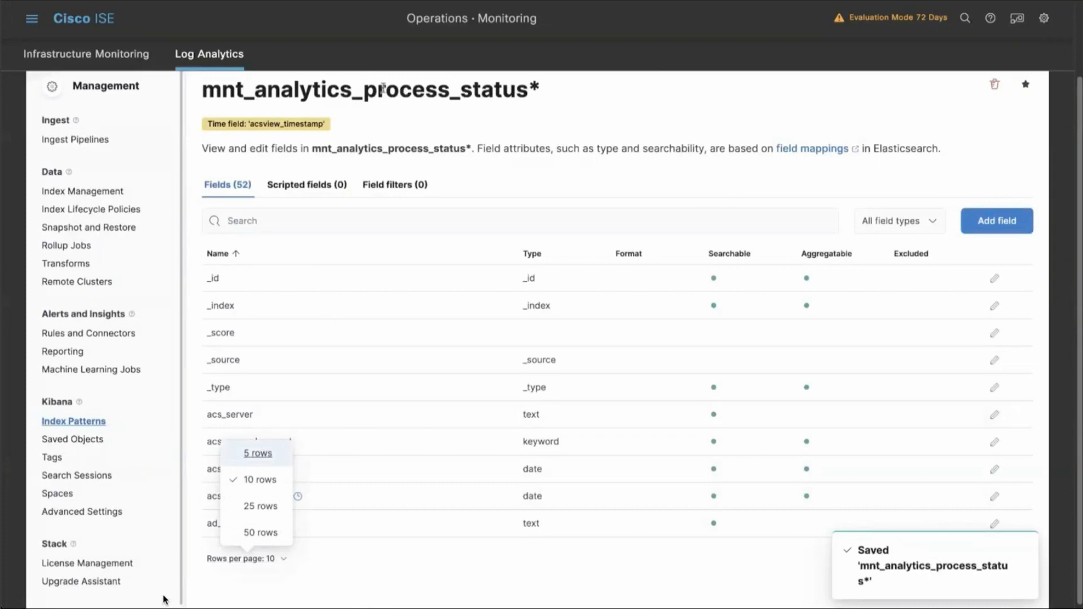
left_click(260, 505)
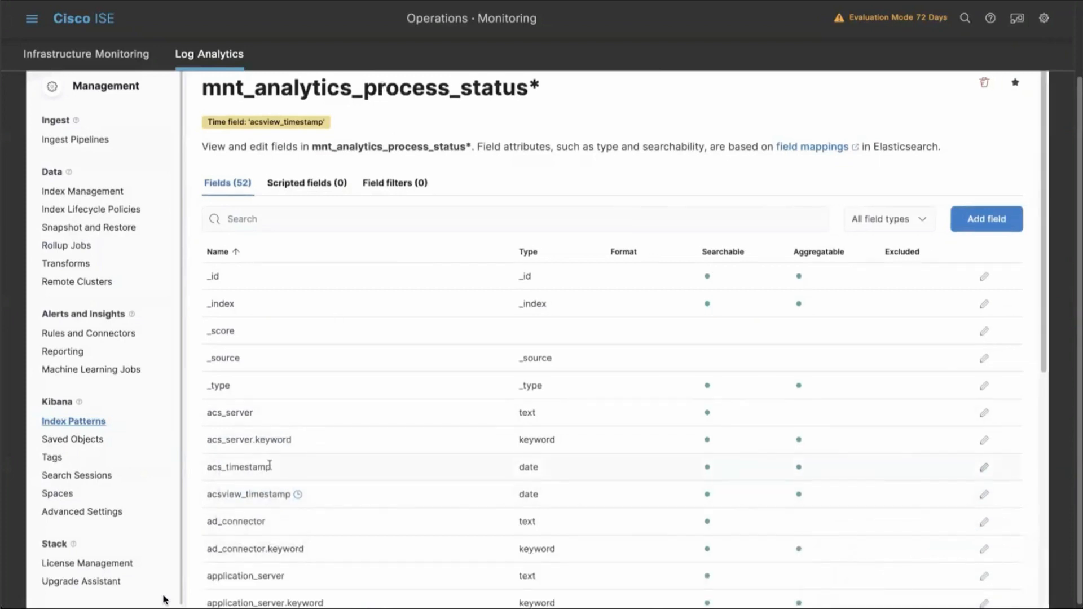
scroll(270, 465, "down", 3)
scroll(269, 465, "down", 3)
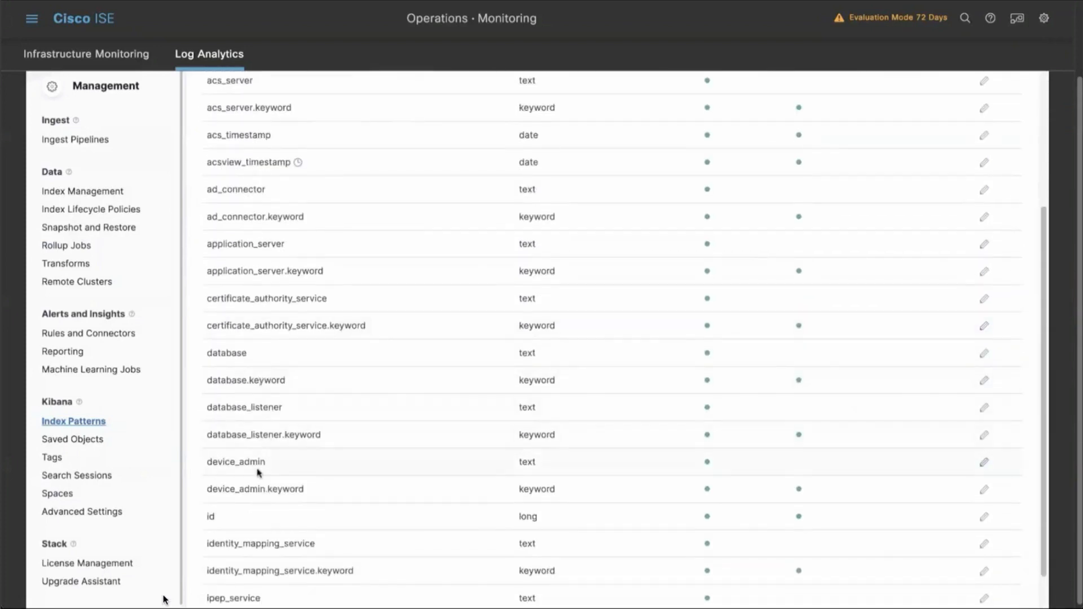
scroll(259, 457, "down", 1)
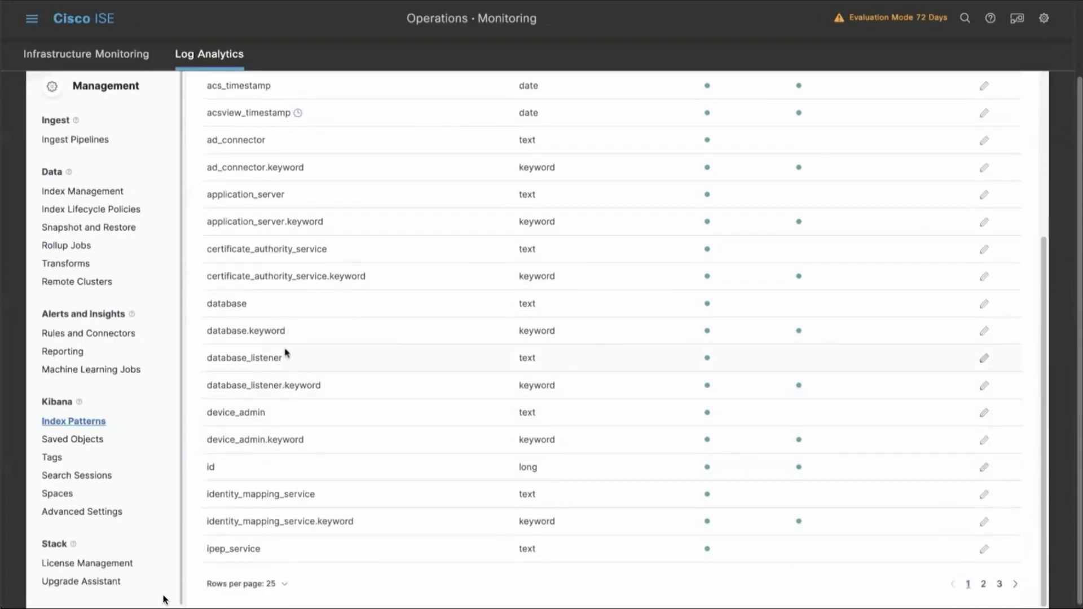
scroll(214, 271, "up", 6)
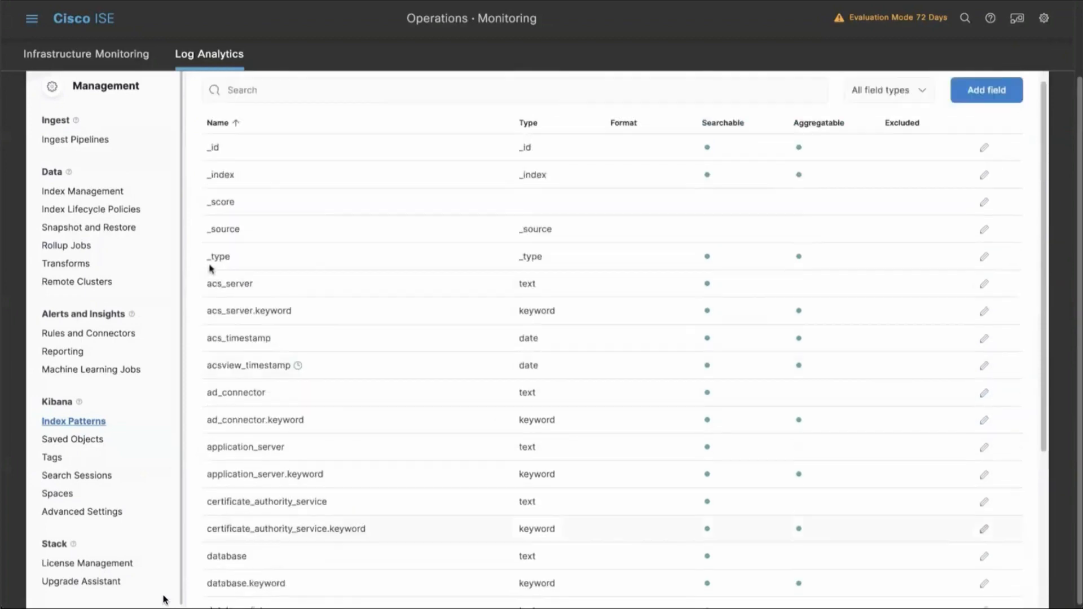
scroll(165, 599, "up", 2)
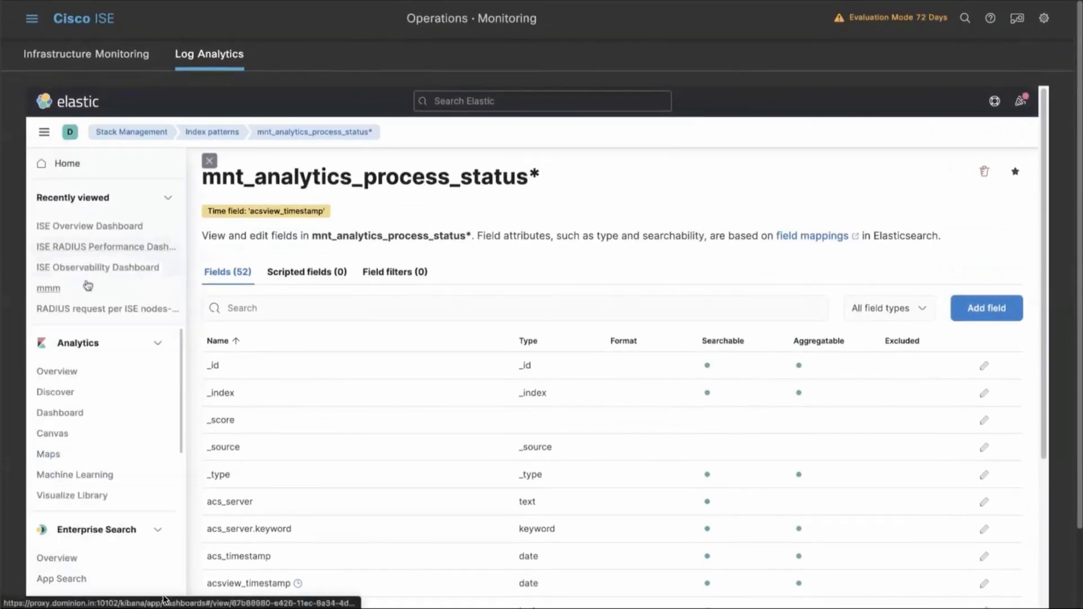
Create a new dashboard from the dashboards list and start its first visualization.
left_click(72, 415)
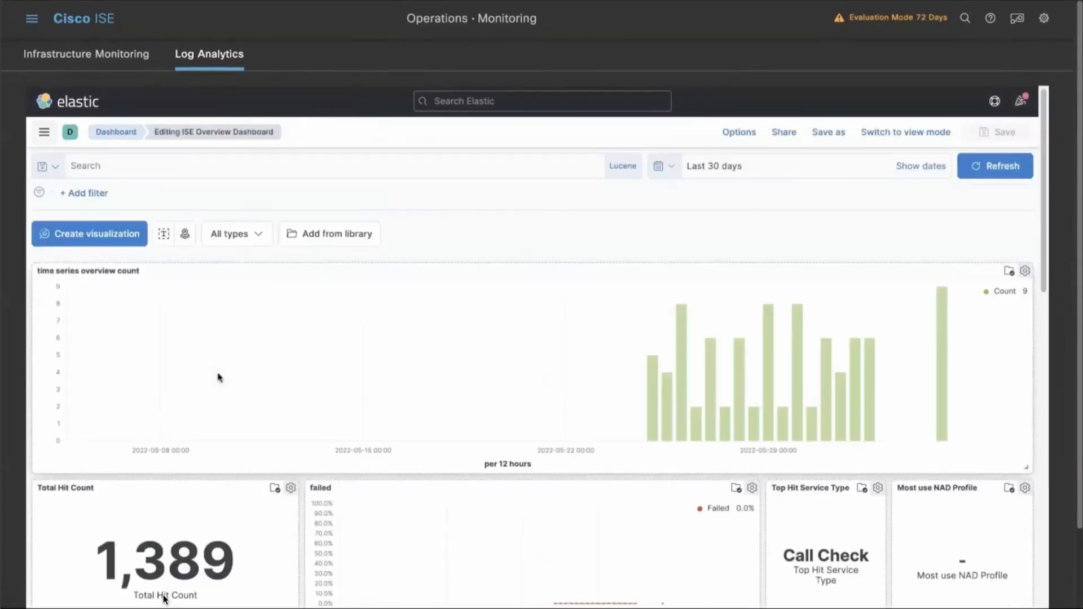
left_click(125, 136)
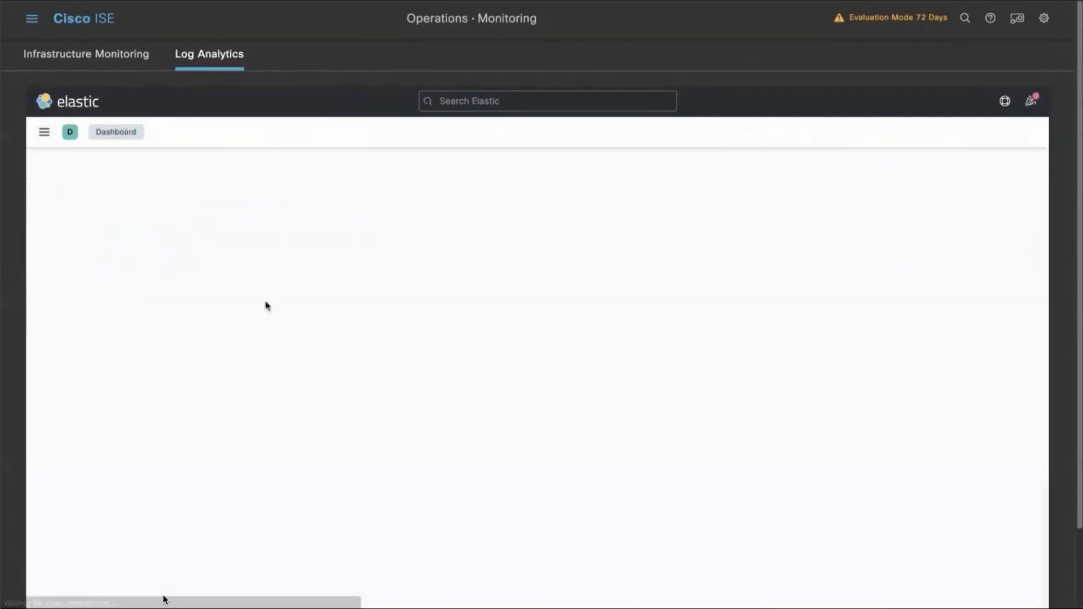
left_click(847, 177)
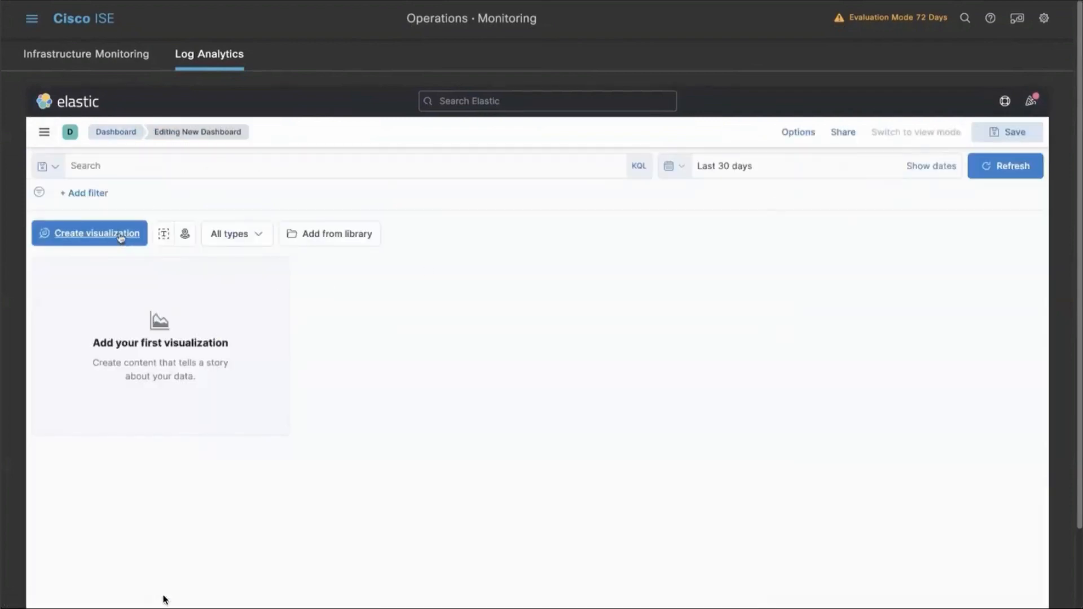
left_click(120, 236)
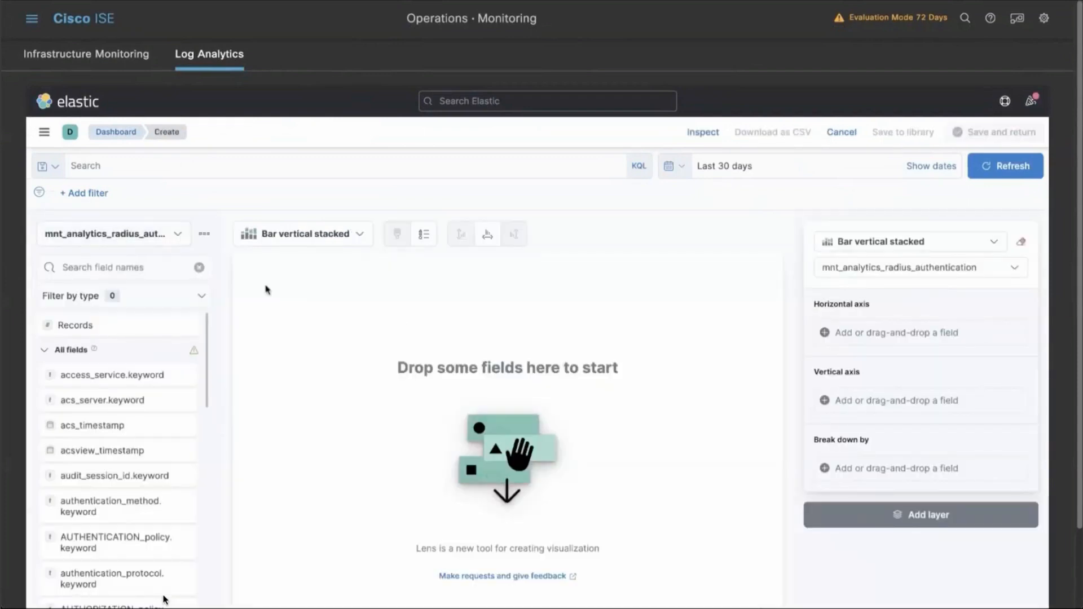
Use the mnt_analytics_radius_authentication index pattern and set the visualization type to Bar horizontal stacked.
left_click(176, 235)
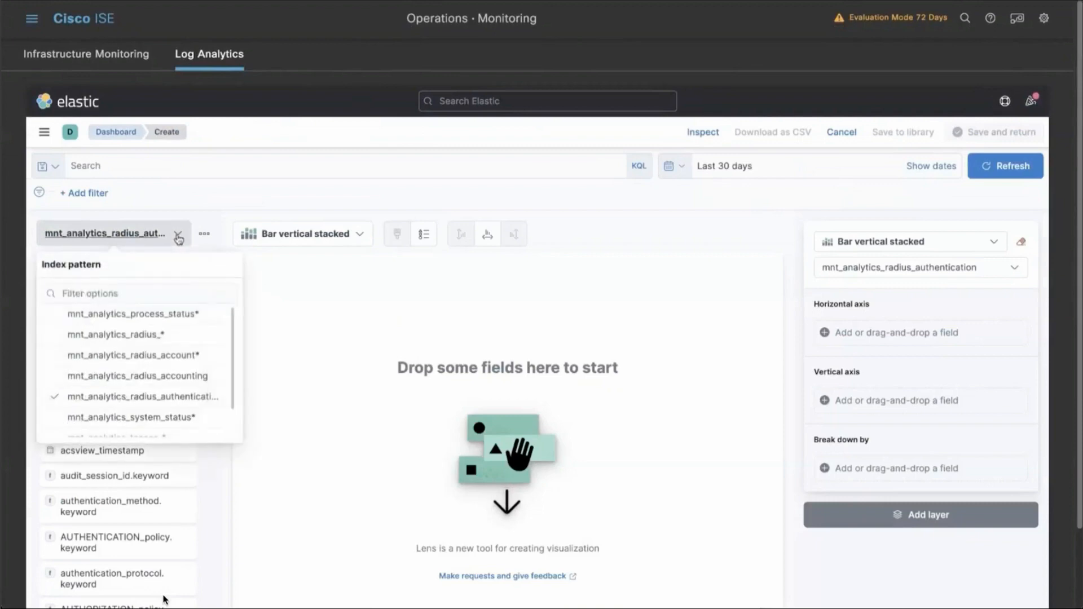
scroll(163, 406, "down", 1)
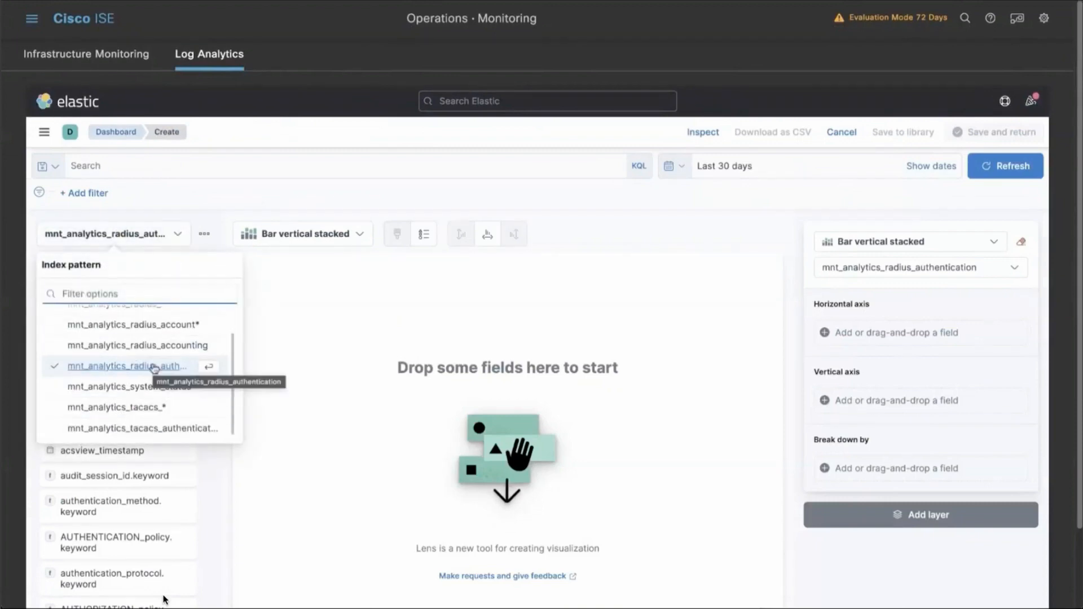
left_click(157, 369)
left_click(350, 235)
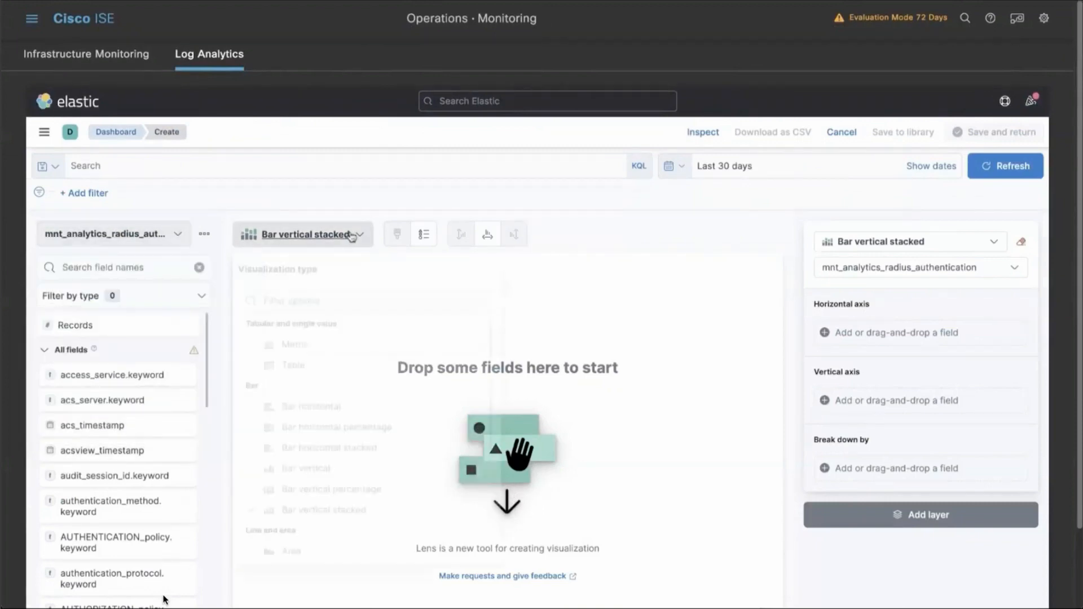
left_click(339, 445)
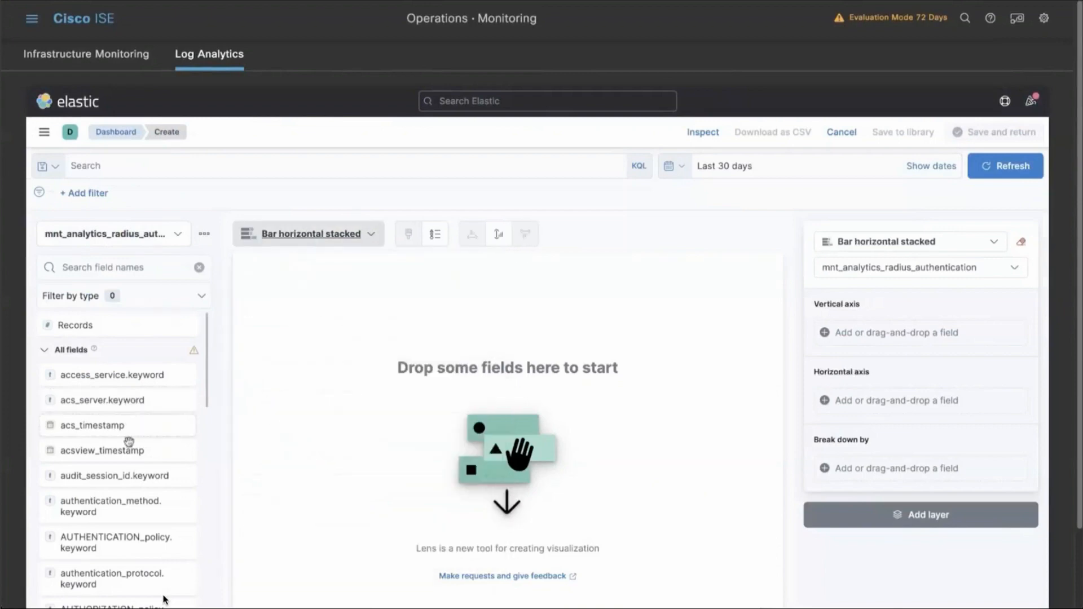
Assign acsview_timestamp to the chart's vertical axis and user_name.keyword to its horizontal axis.
left_click_drag(160, 446, 846, 336)
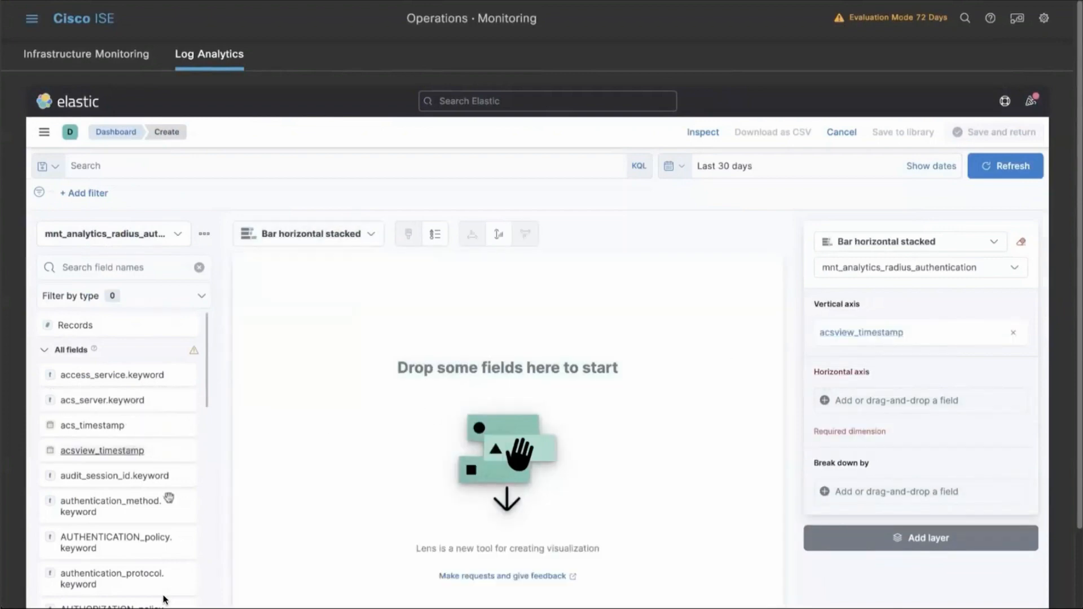
left_click(113, 268)
type("user")
mouse_move(116, 355)
left_mouse_down()
mouse_move(945, 416)
mouse_move(936, 410)
left_mouse_up()
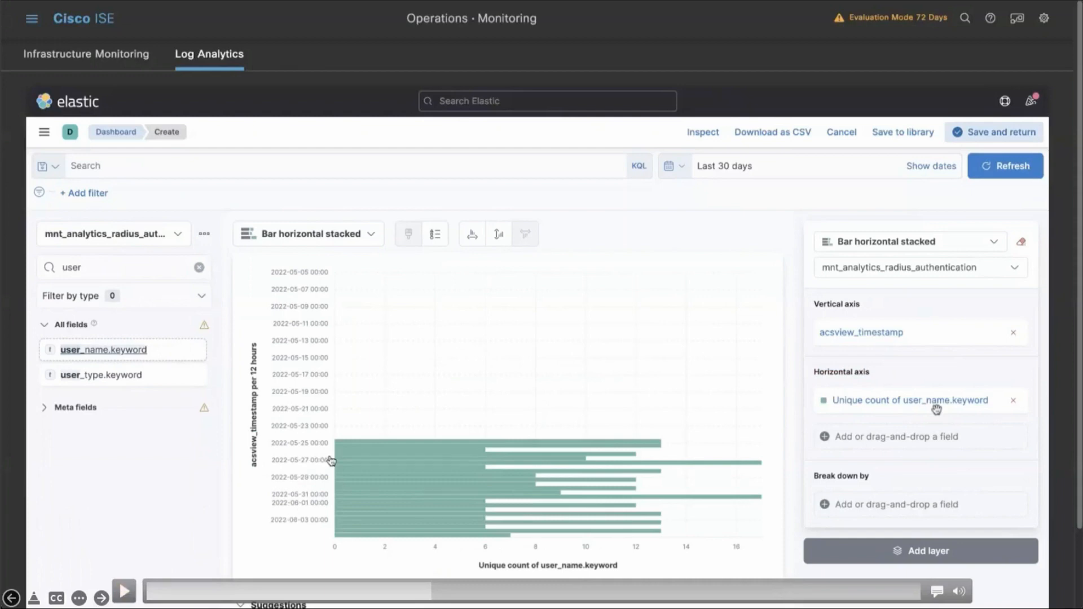
left_click(130, 592)
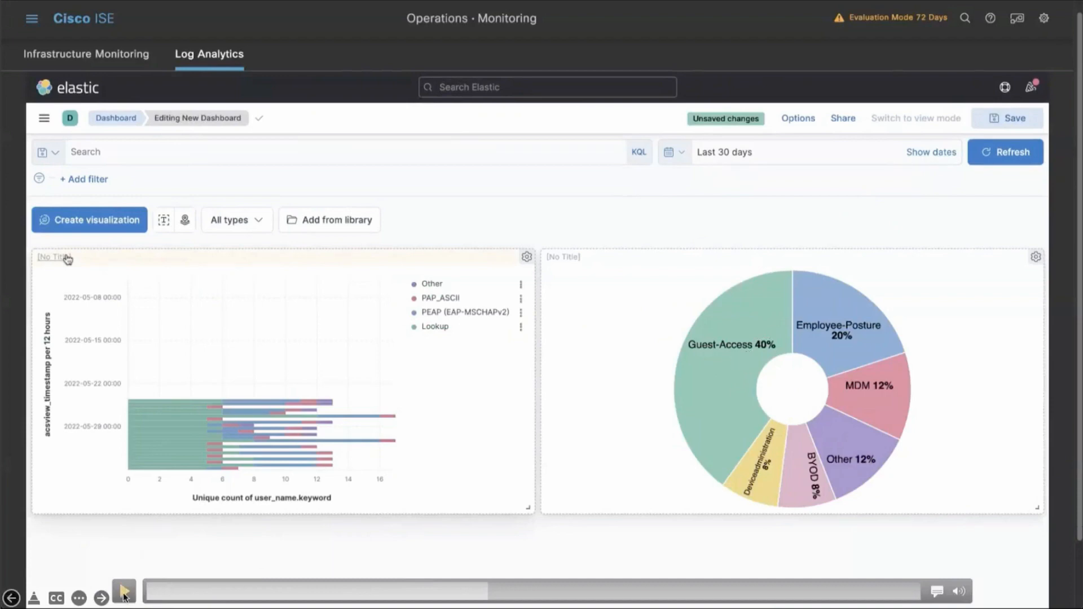
left_click(124, 594)
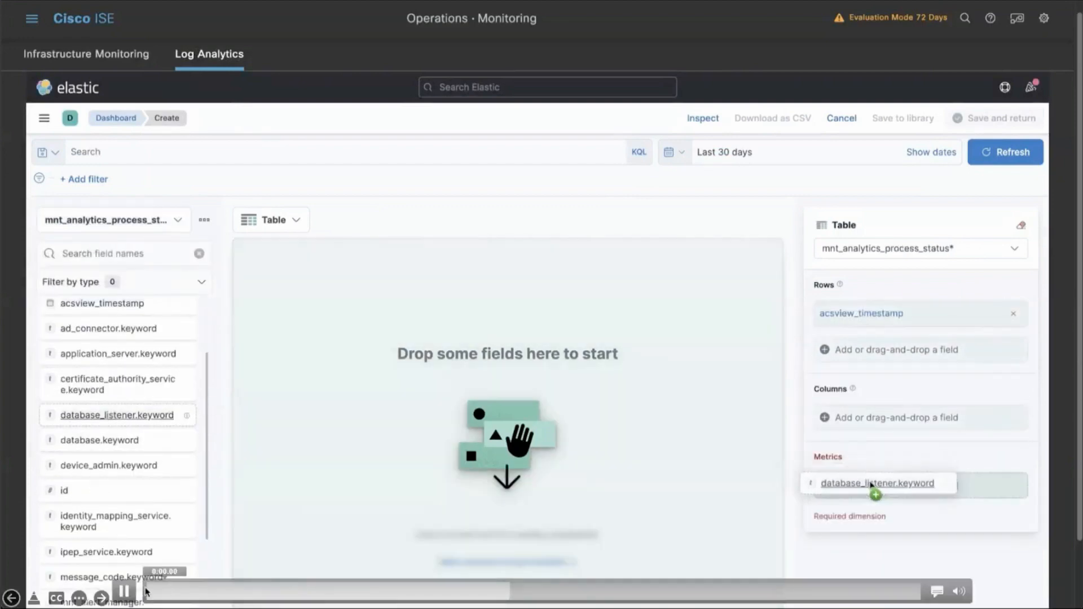
left_click(128, 593)
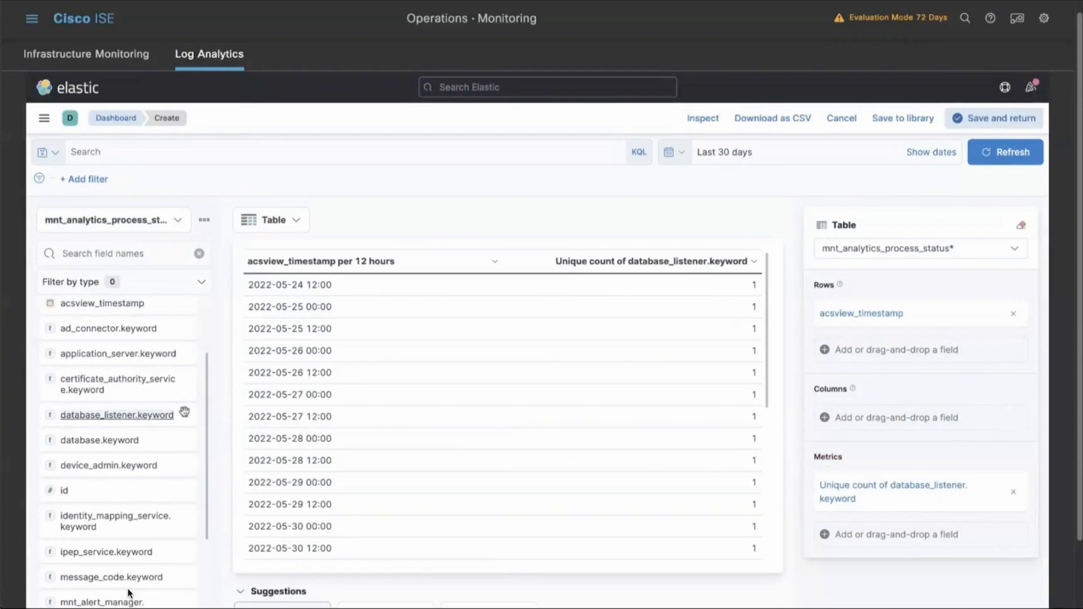
mouse_move(129, 589)
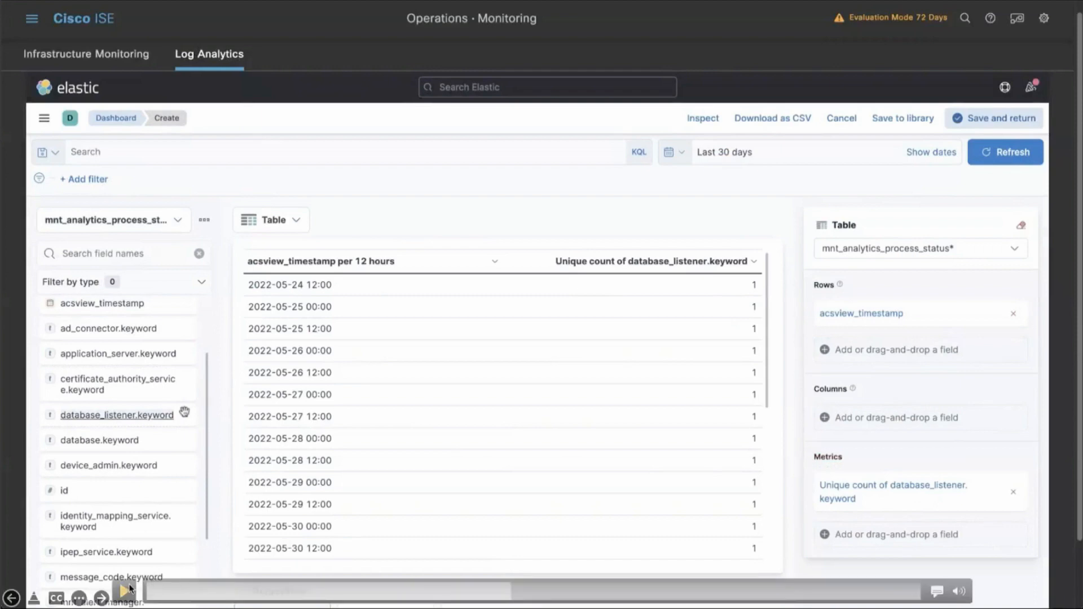
left_click(128, 590)
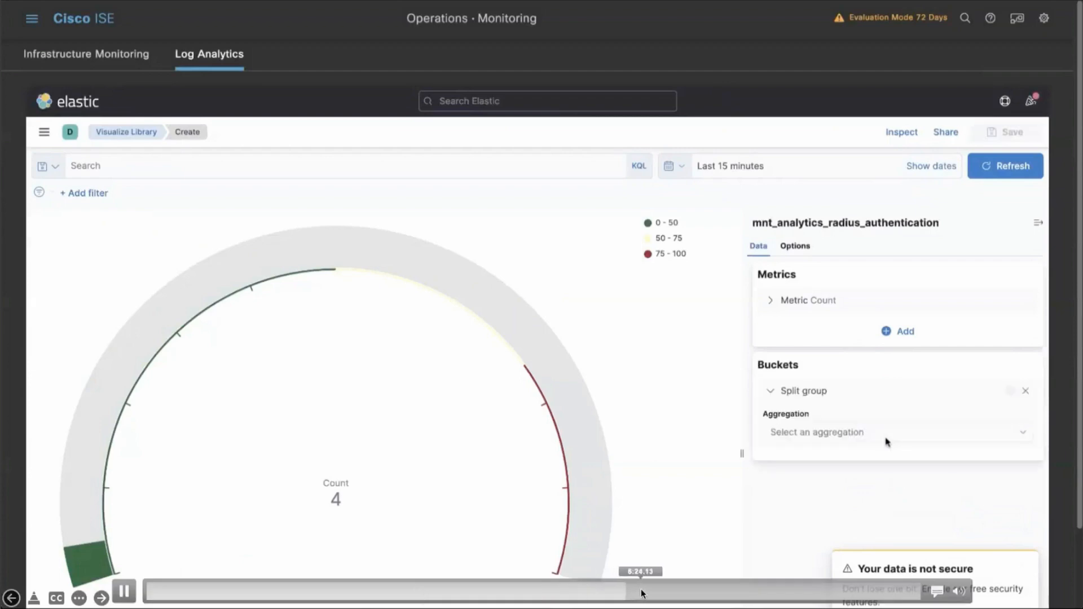
left_click(641, 589)
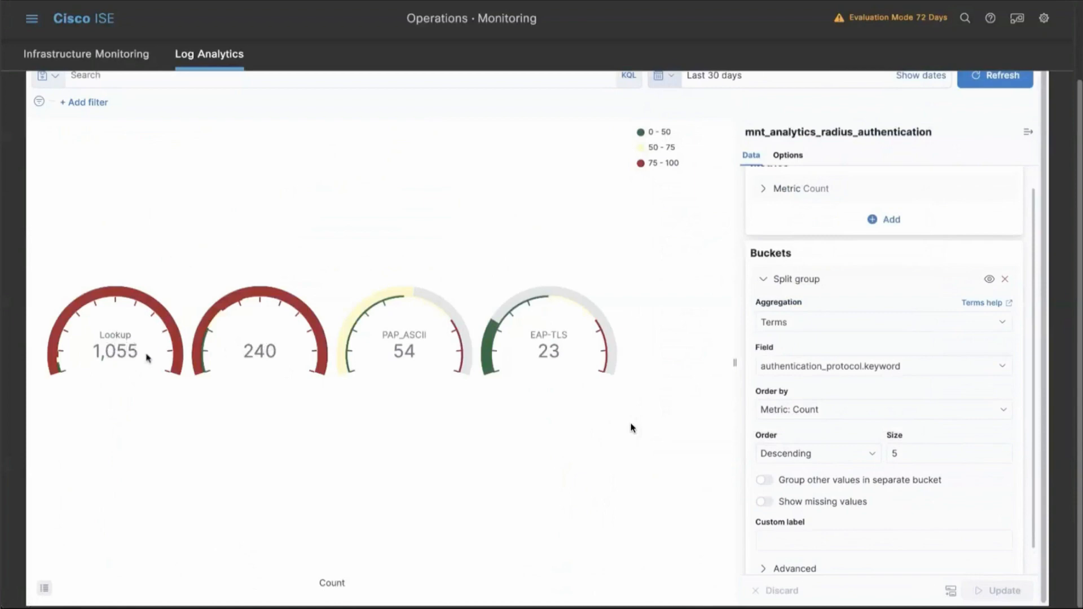
scroll(640, 338, "up", 2)
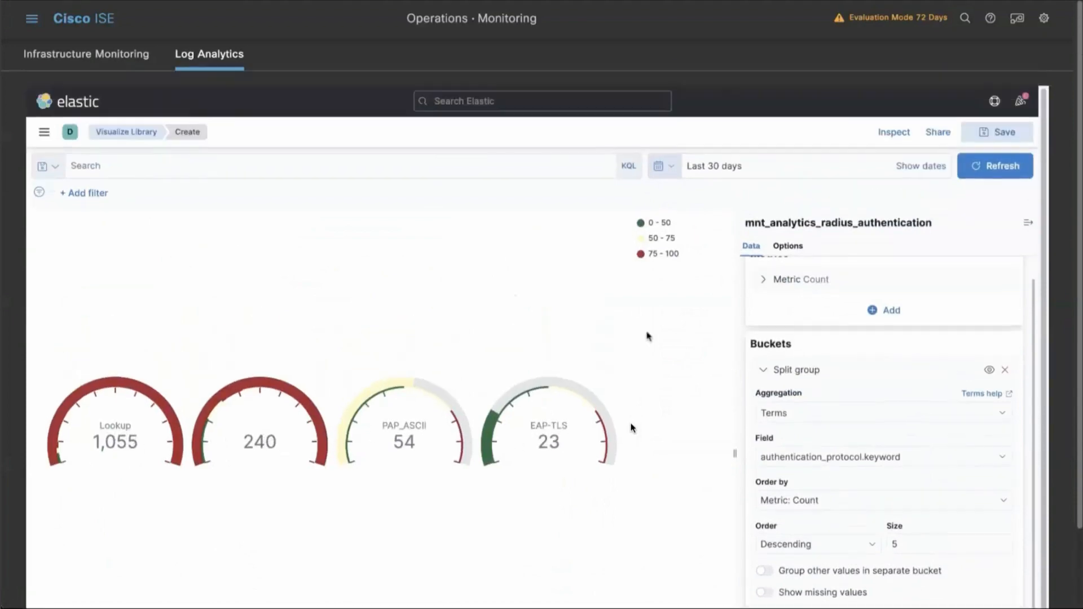
Save the gauge visualization to the library as "Authentication Protocol Hit count" without adding it to any dashboard.
left_click(991, 133)
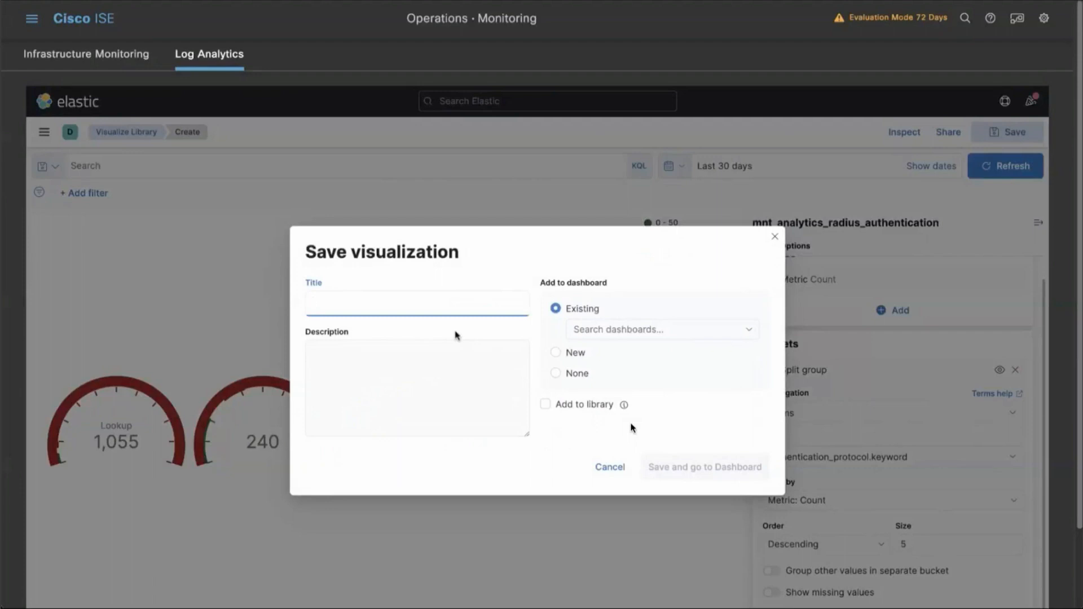
type("Authentication Protocol Hit count")
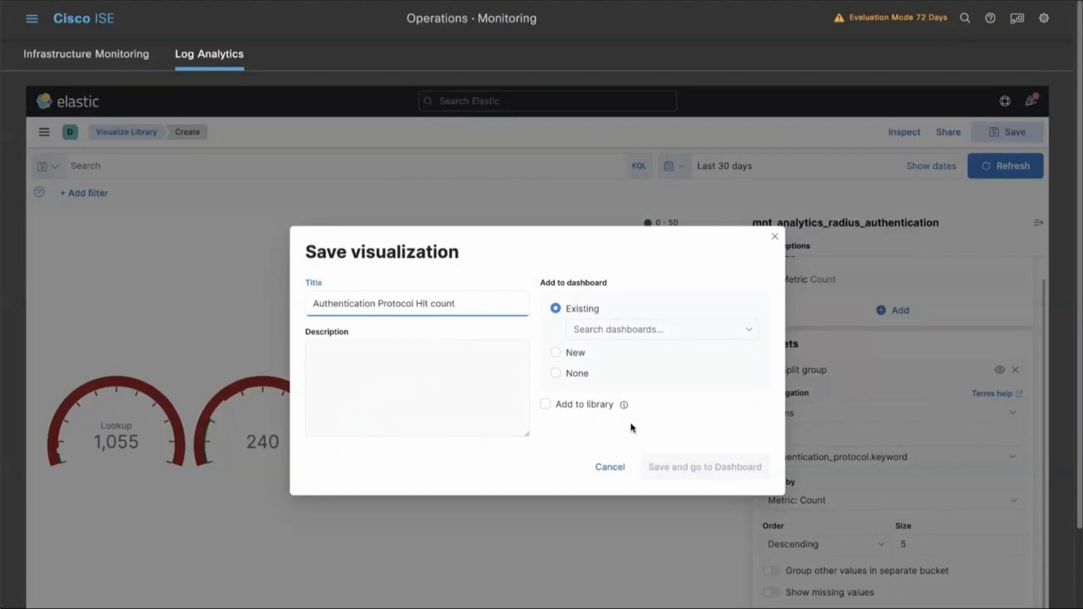
left_click(600, 335)
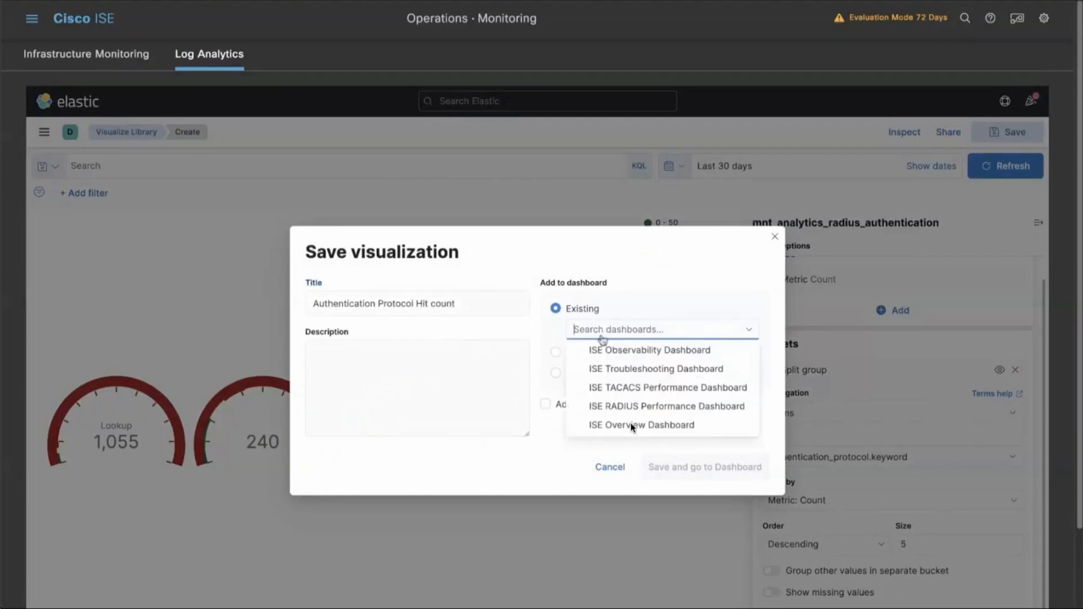
scroll(619, 399, "down", 2)
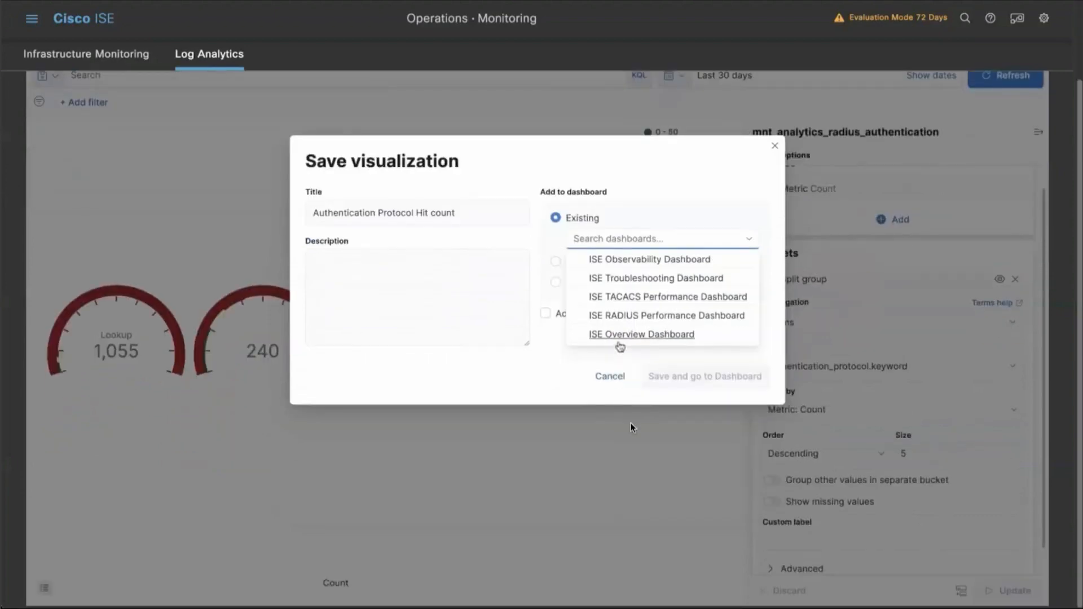
left_click(581, 364)
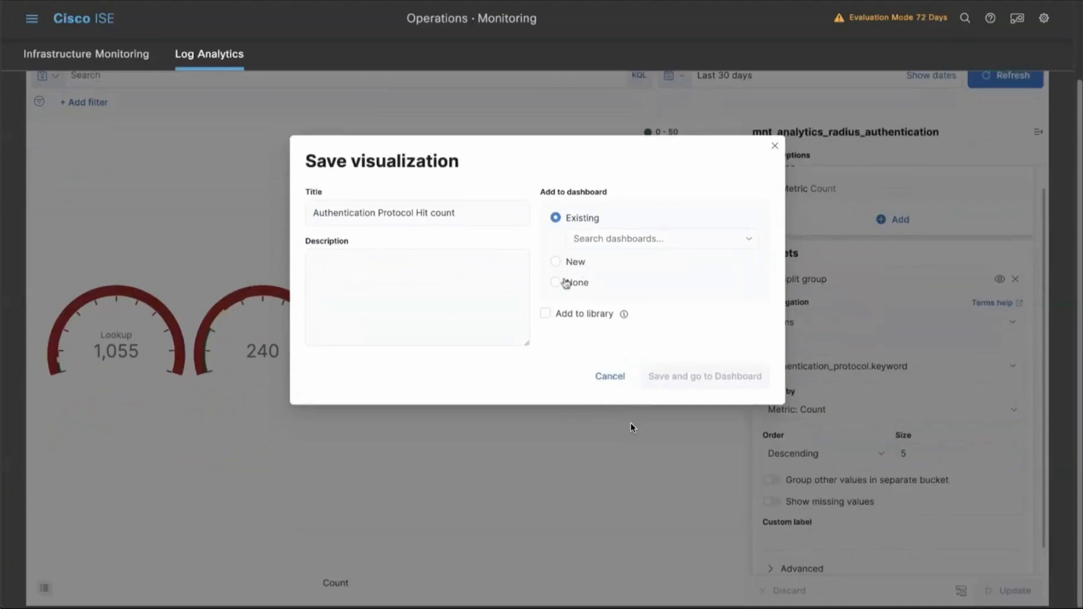
left_click(565, 282)
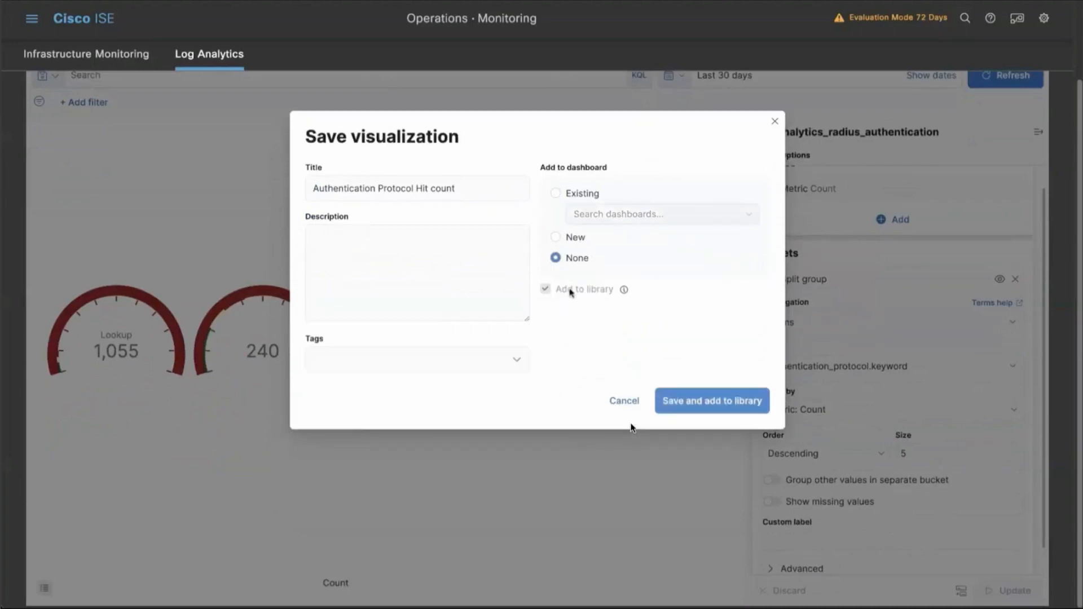
left_click(692, 402)
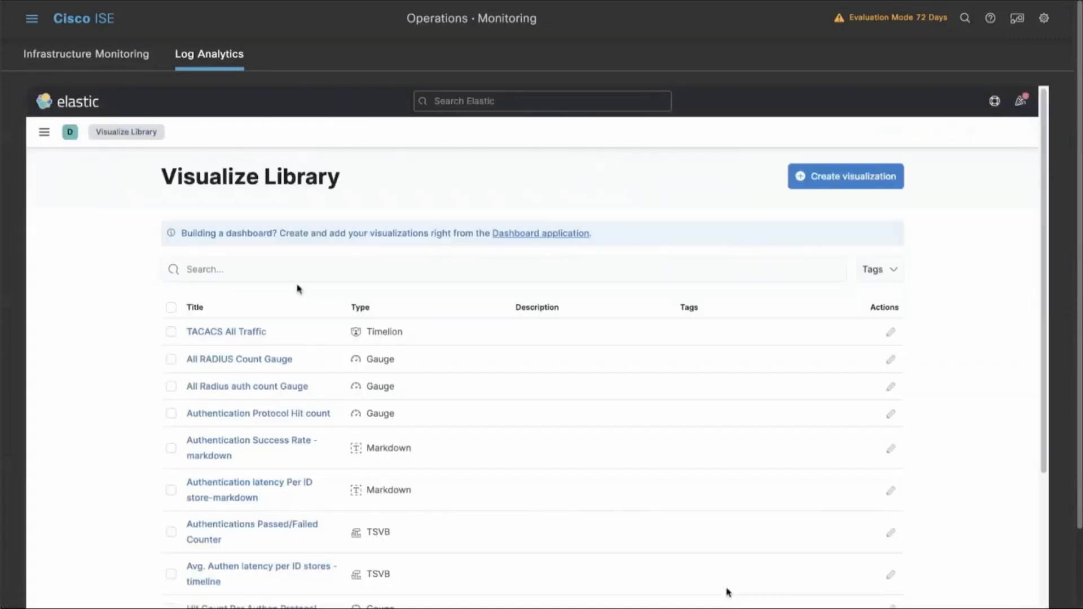
mouse_move(728, 591)
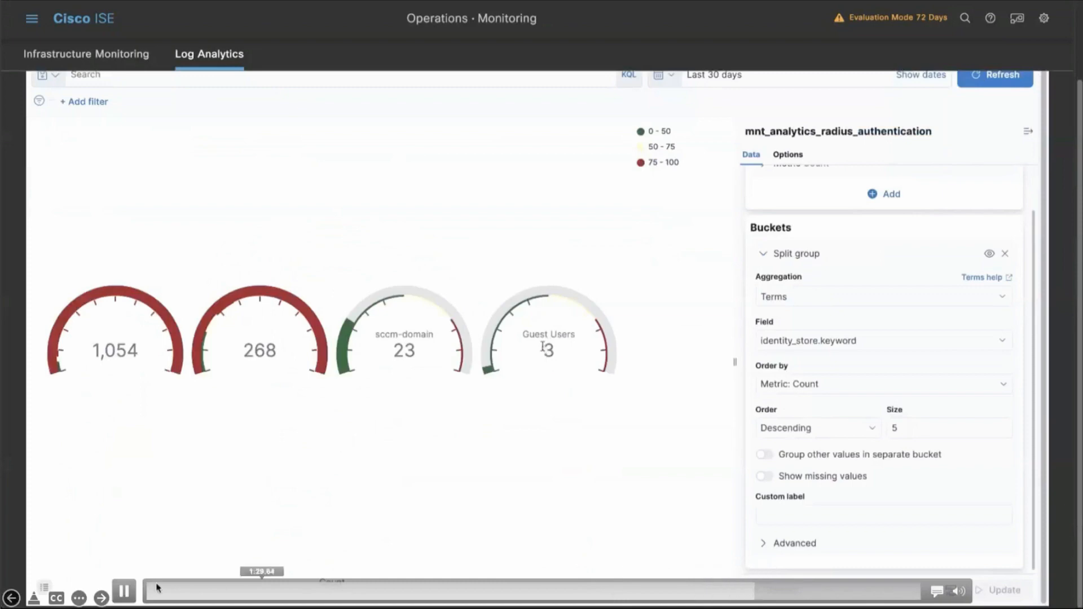
left_click(125, 591)
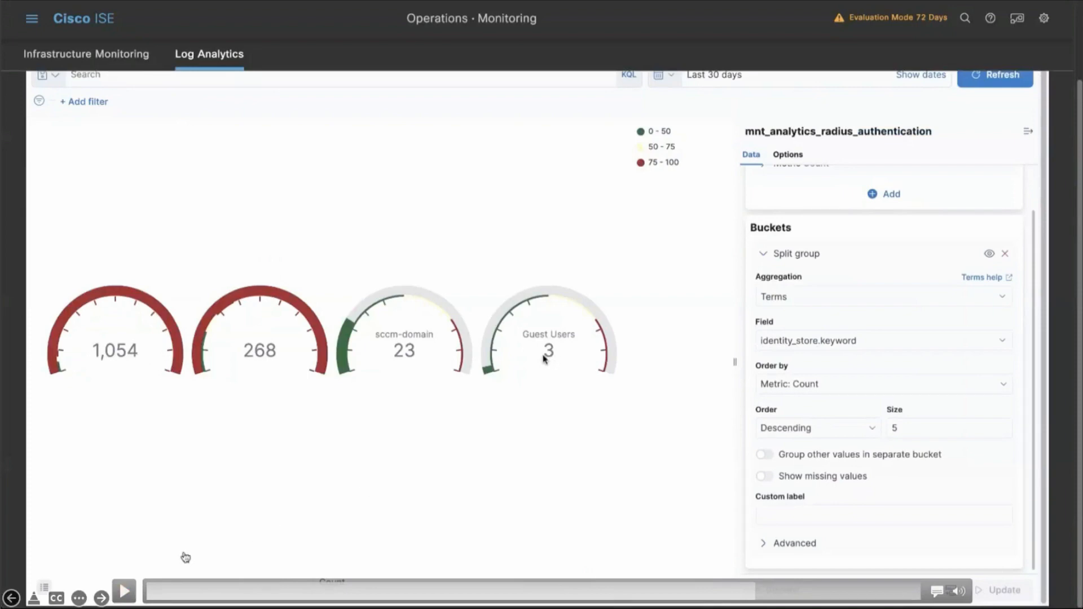
left_click(124, 591)
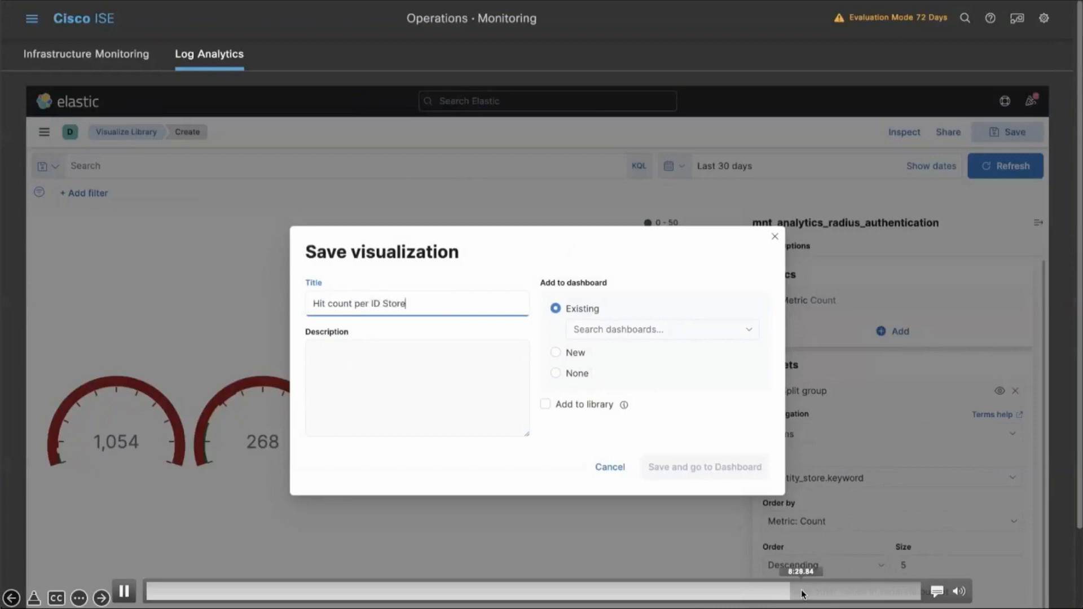
left_click(801, 591)
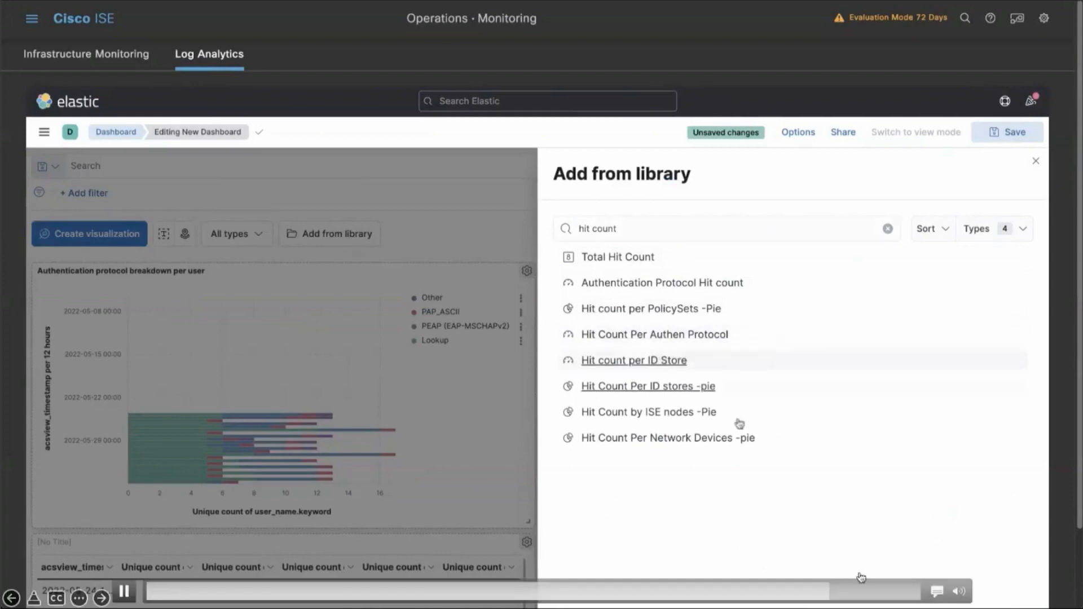
left_click(848, 591)
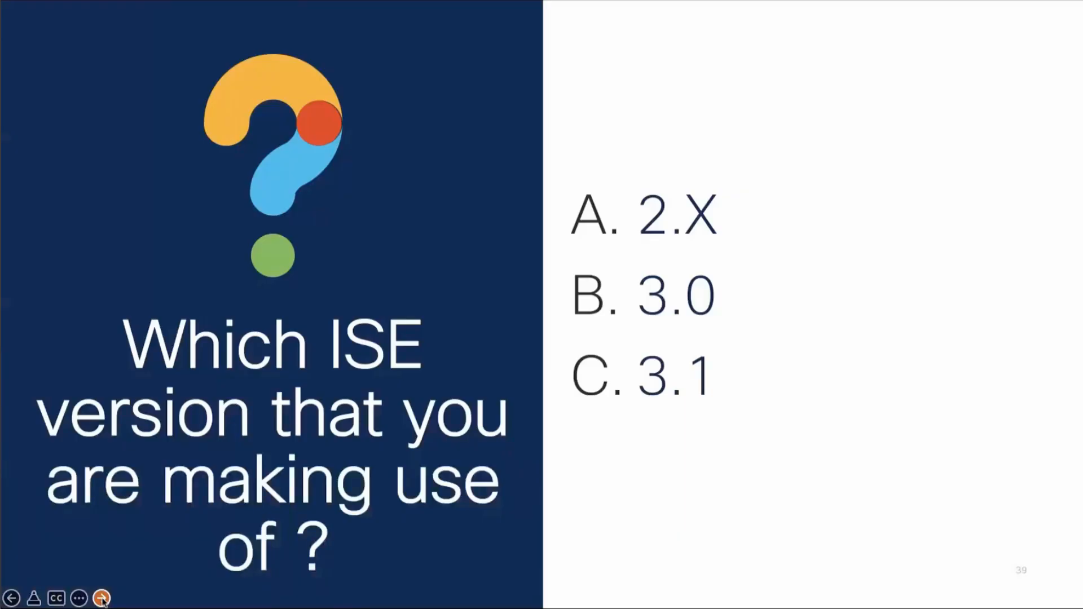
left_click(101, 598)
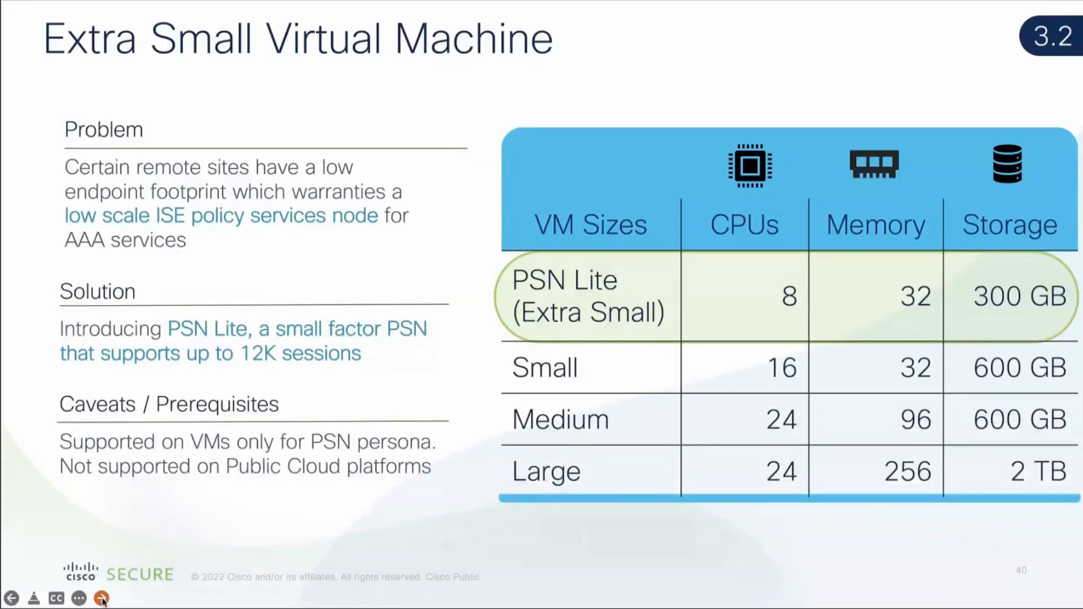